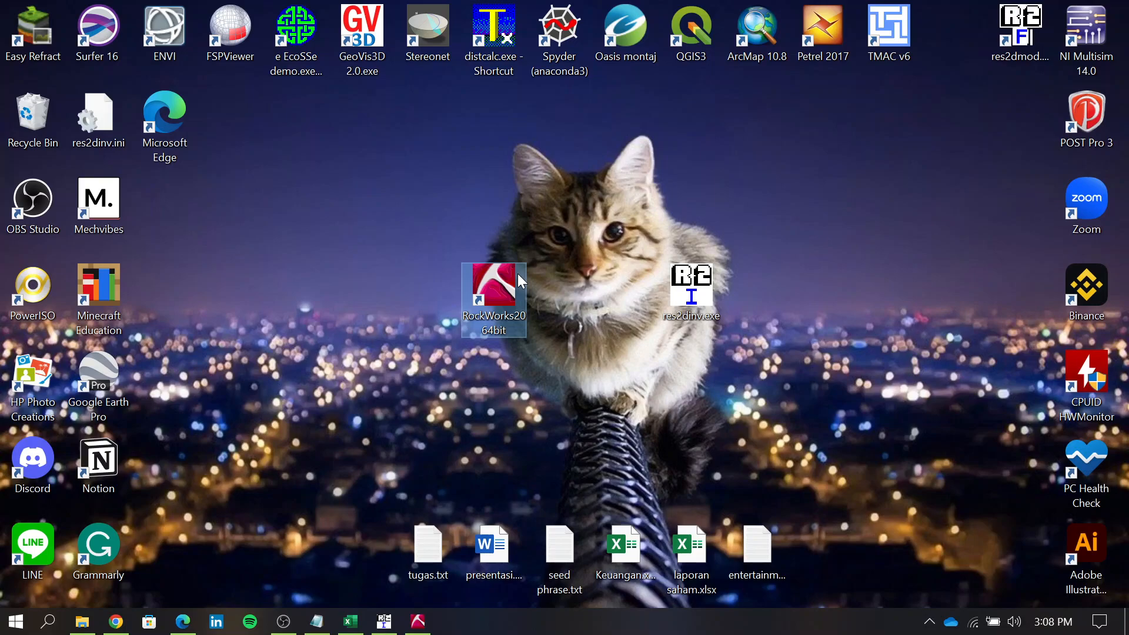
Step: Examine the resistivity data in line 1.txt from the pari punya folder, from header to last rows, and close it
left_click(82, 620)
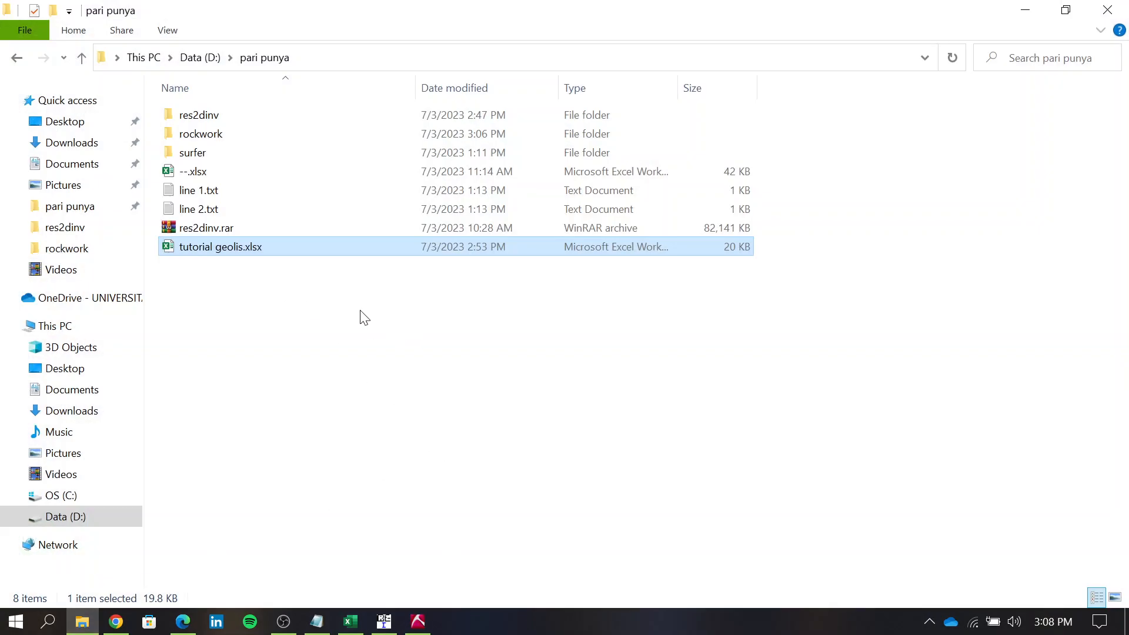
left_click(335, 197)
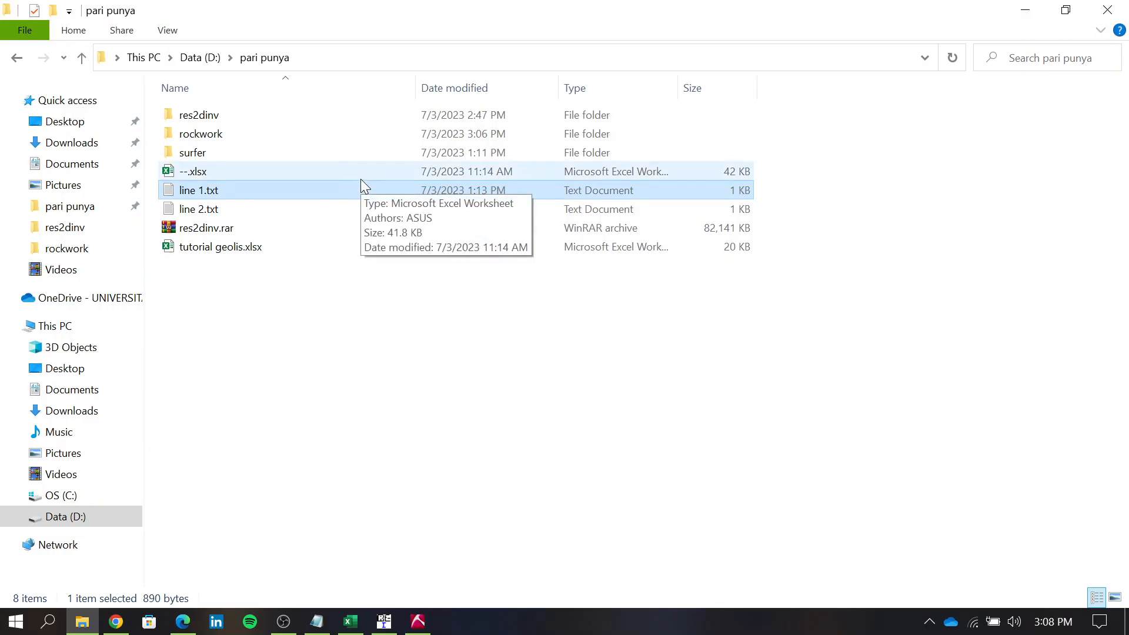
double_click(298, 194)
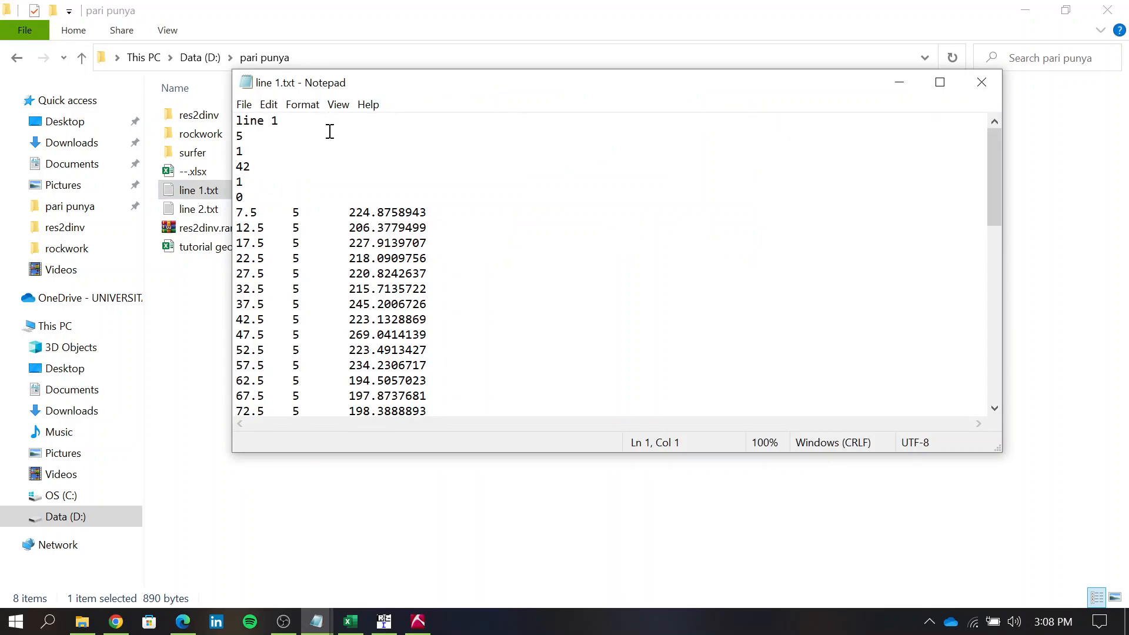
left_click(276, 137)
key("Down")
key("Down")
scroll(426, 184, "down", 12)
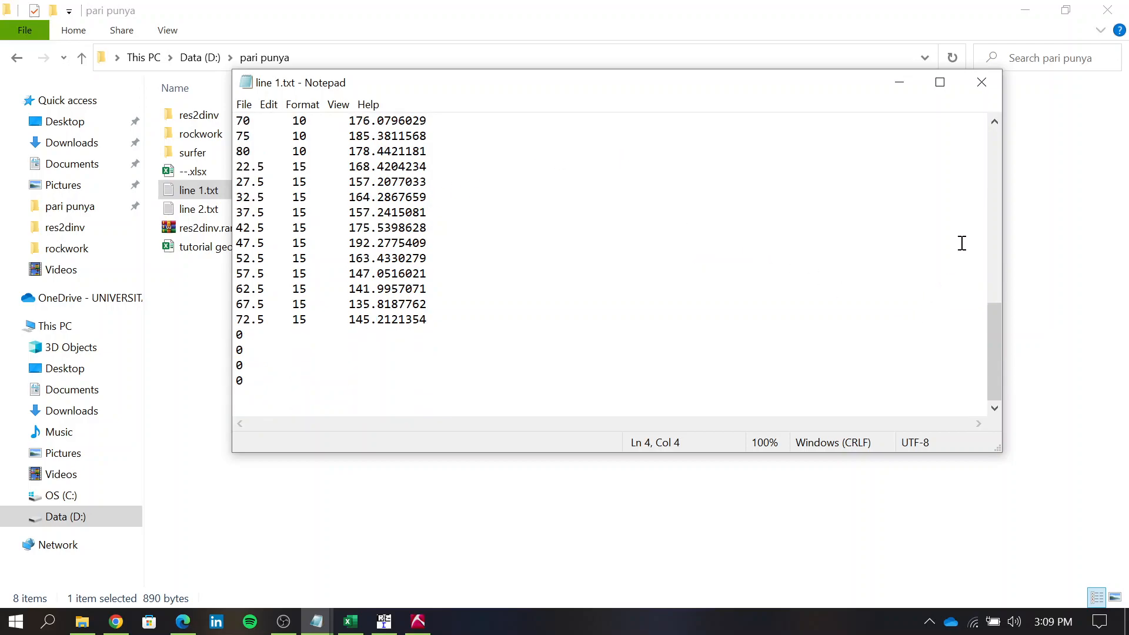
left_click(989, 84)
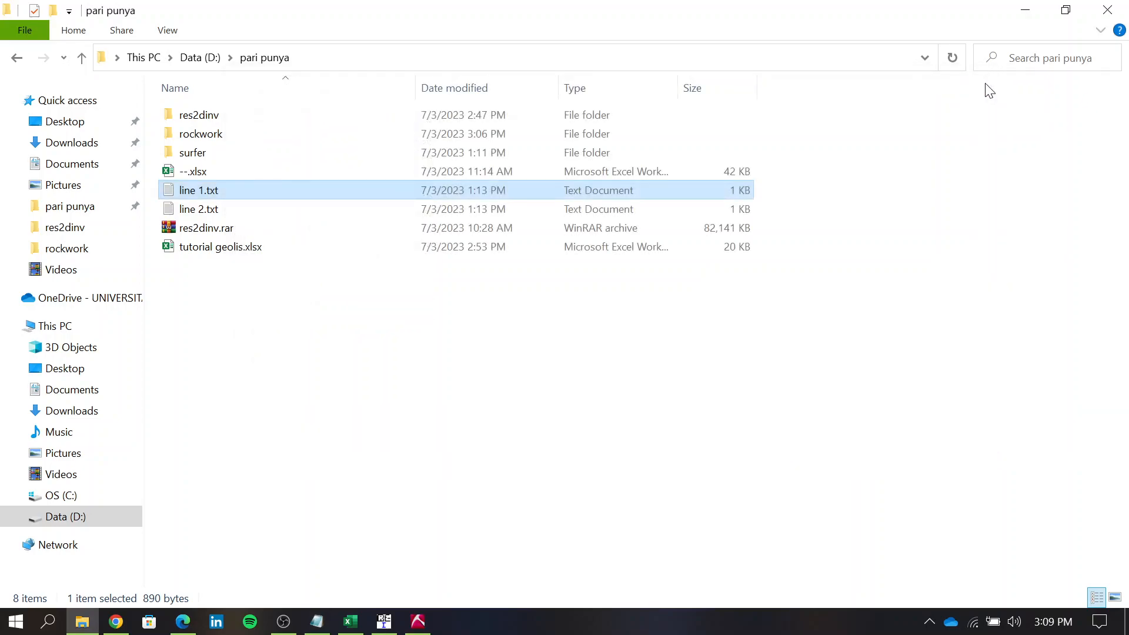
left_click(1012, 8)
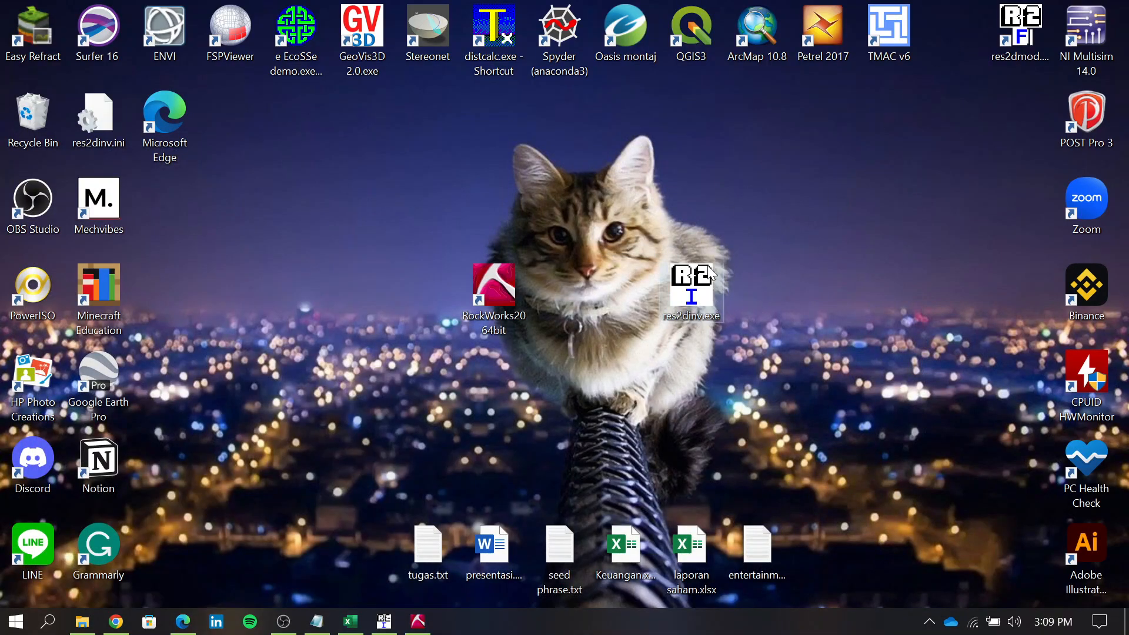
Step: Launch RES2DINV and read in the data file line 1.txt from the pari punya folder
double_click(706, 274)
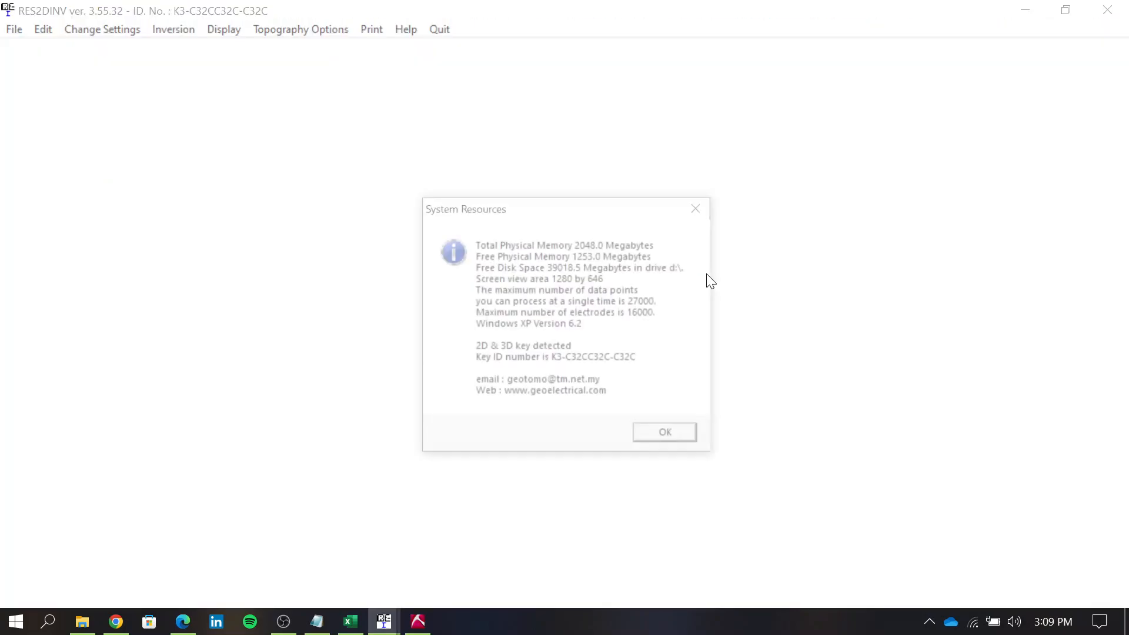
left_click(694, 435)
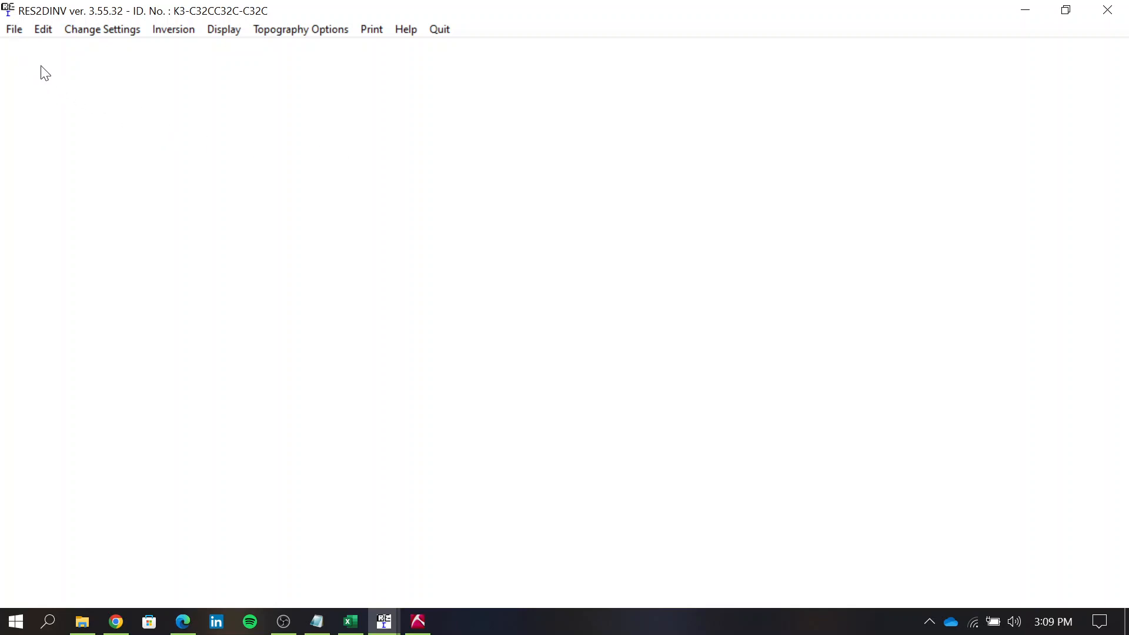
left_click(14, 31)
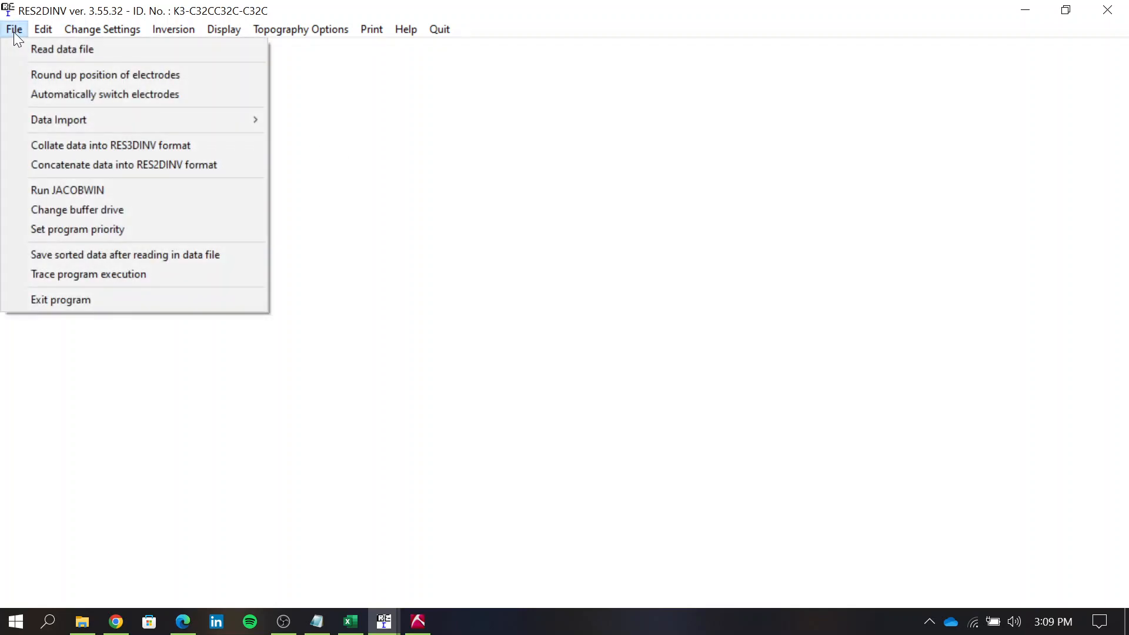
left_click(52, 57)
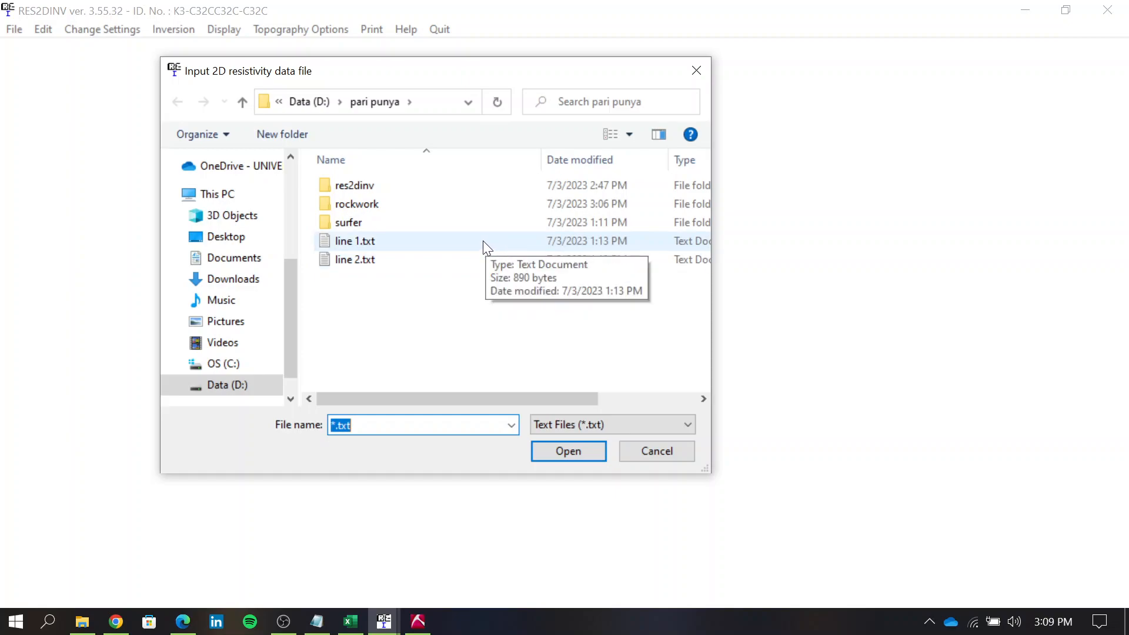
left_click(393, 242)
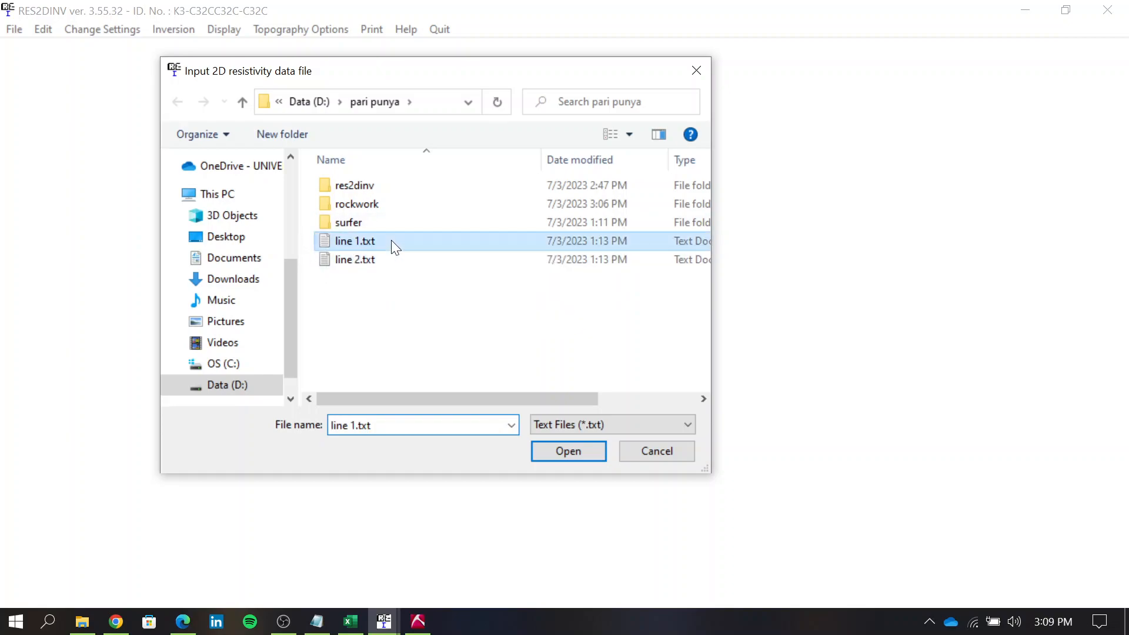
left_click(592, 455)
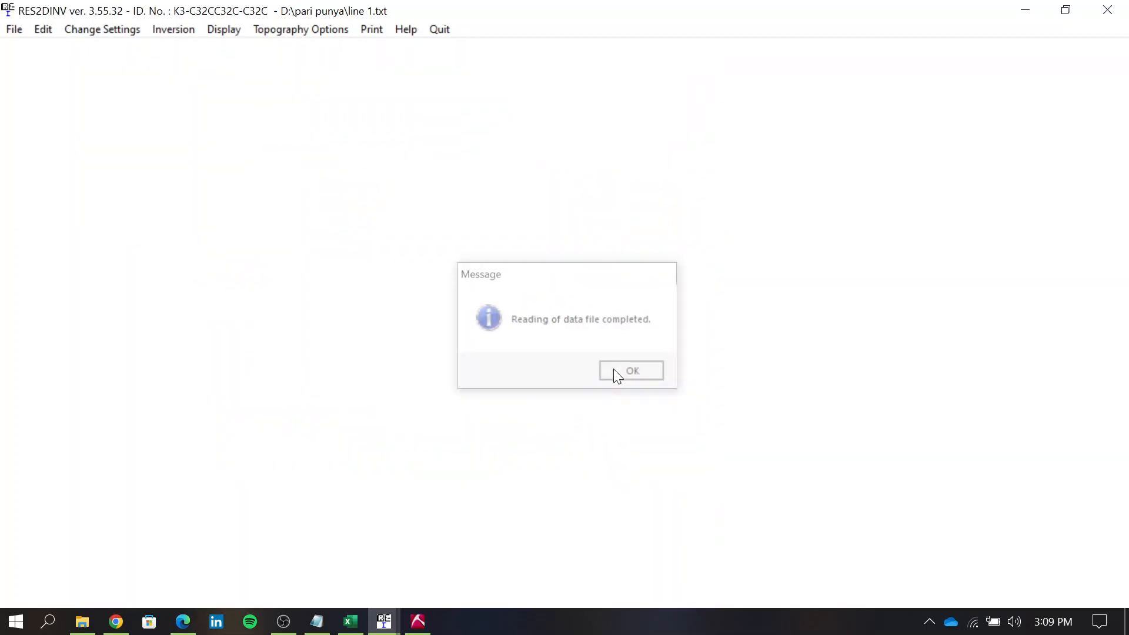
left_click(614, 371)
Step: Set the inversion to use the logarithm of apparent resistivity
left_click(168, 29)
mouse_move(224, 30)
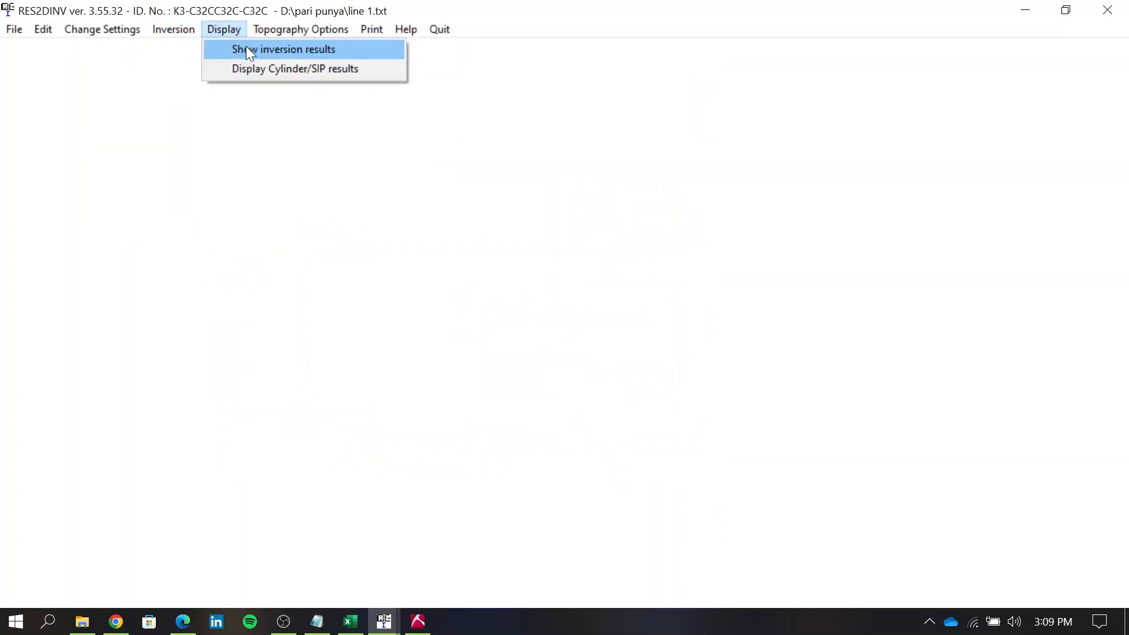
left_click(168, 28)
left_click(168, 28)
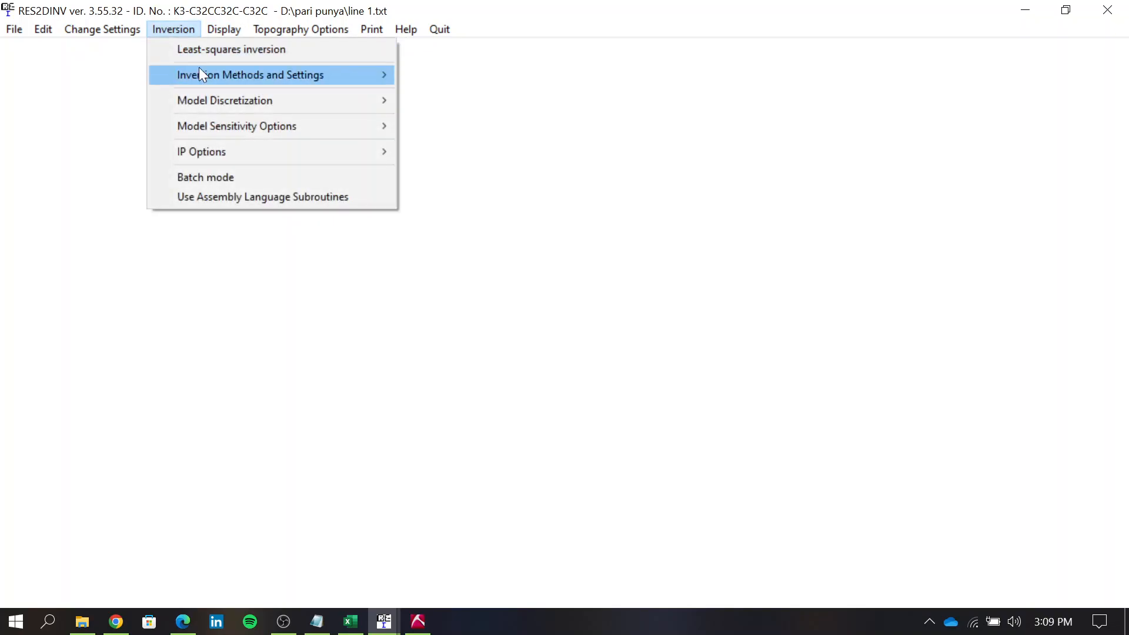
mouse_move(211, 83)
left_click(460, 133)
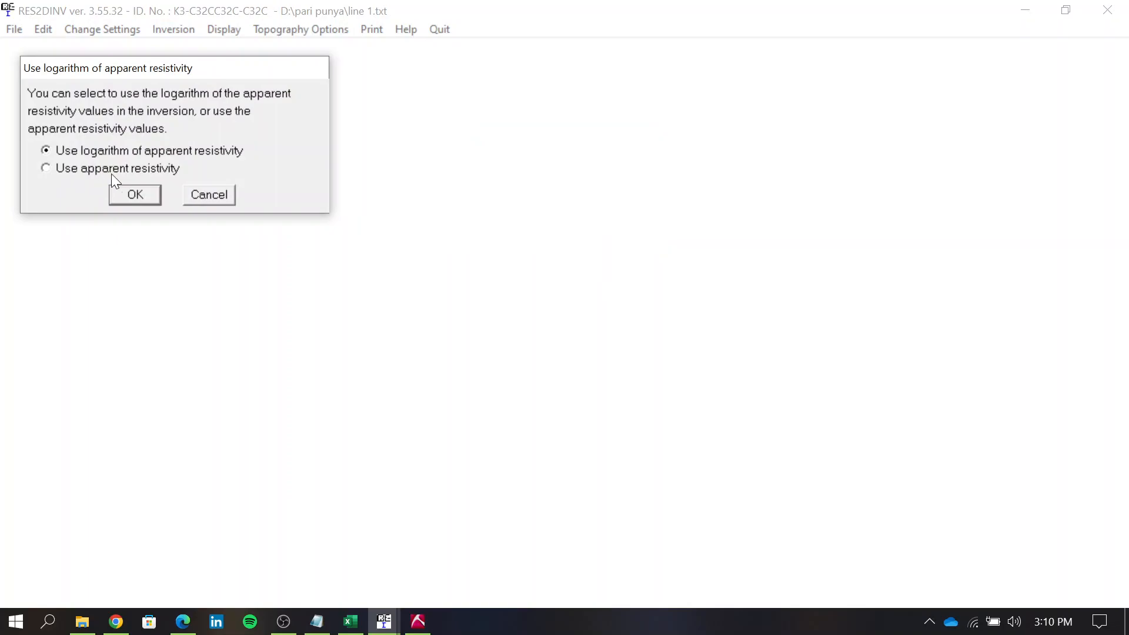
left_click(143, 194)
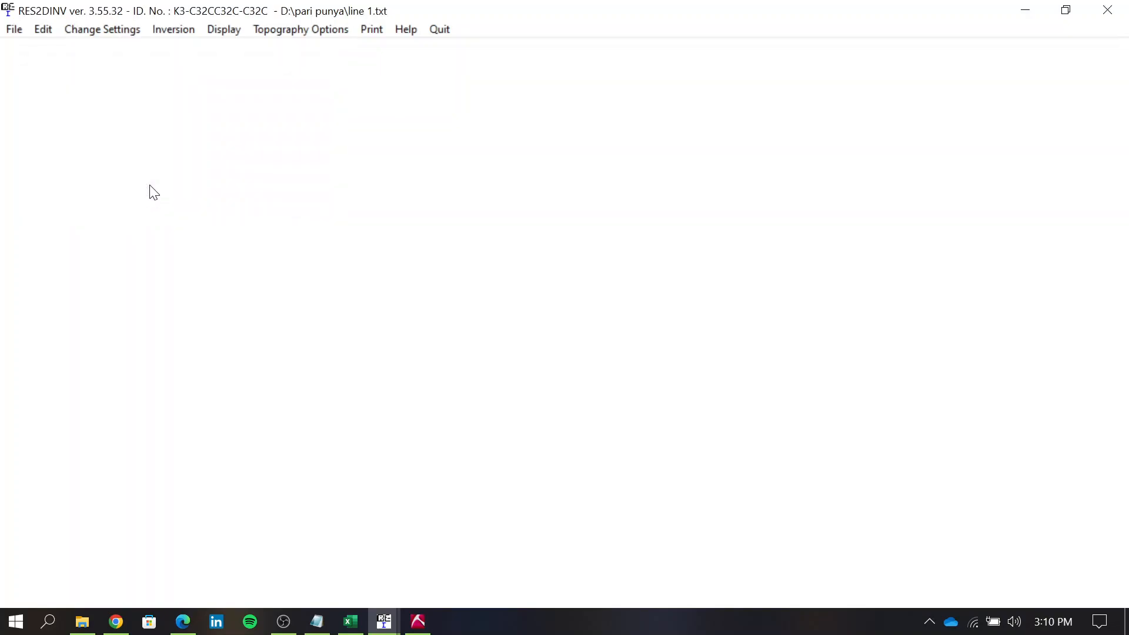
Step: Run the least-squares inversion with results saved as line 1.INV in the res2dinv folder, replacing the existing file and adding no iterations
left_click(176, 31)
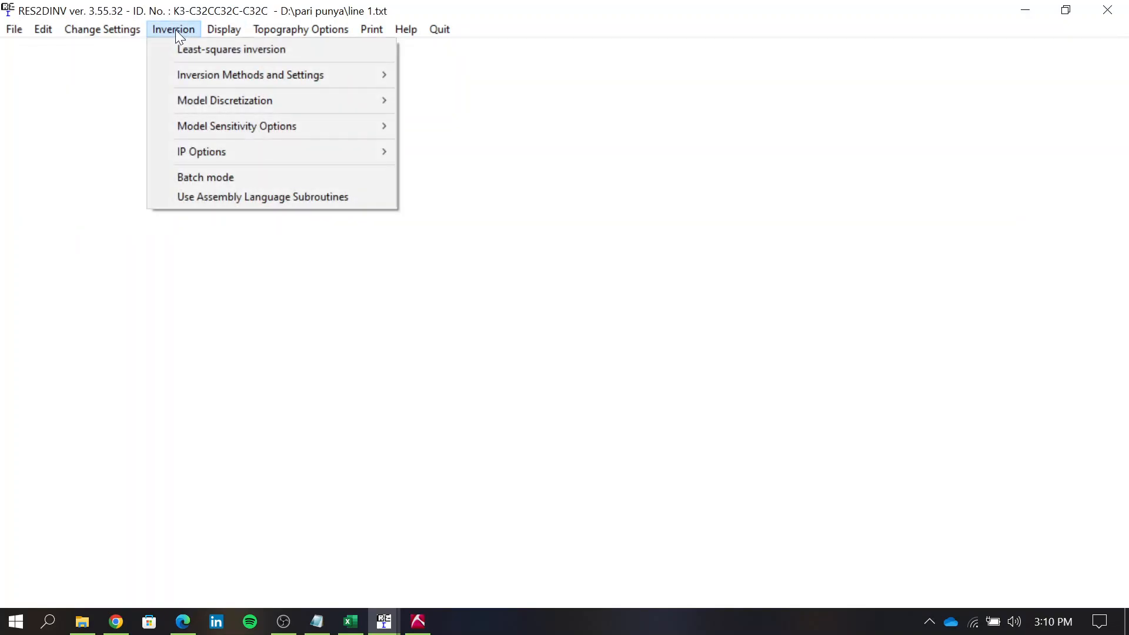
left_click(270, 49)
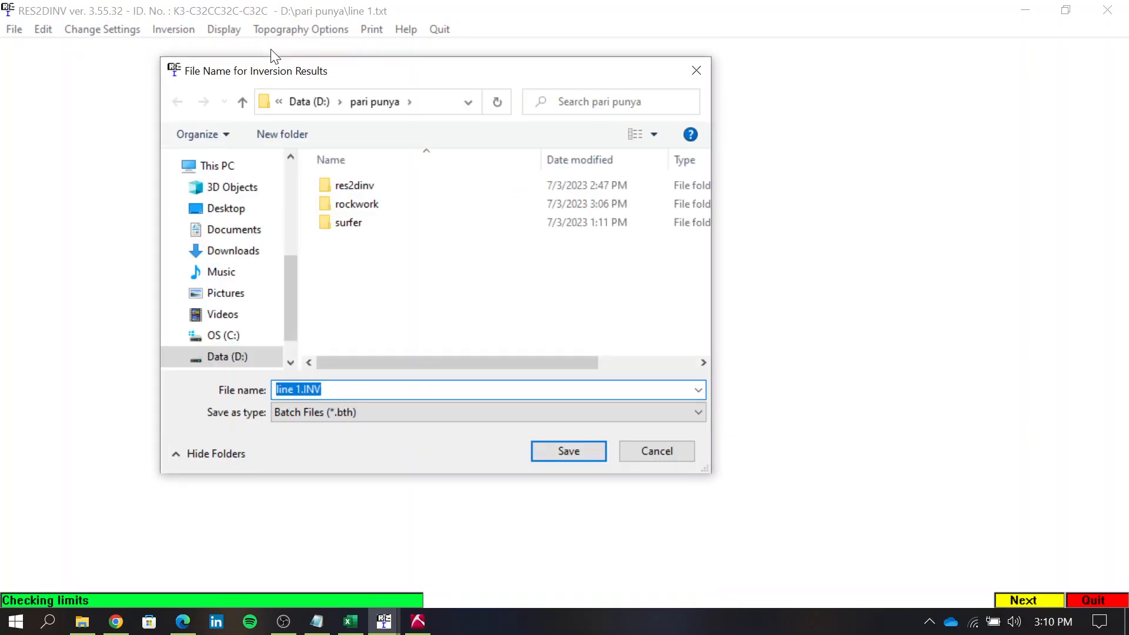
double_click(354, 186)
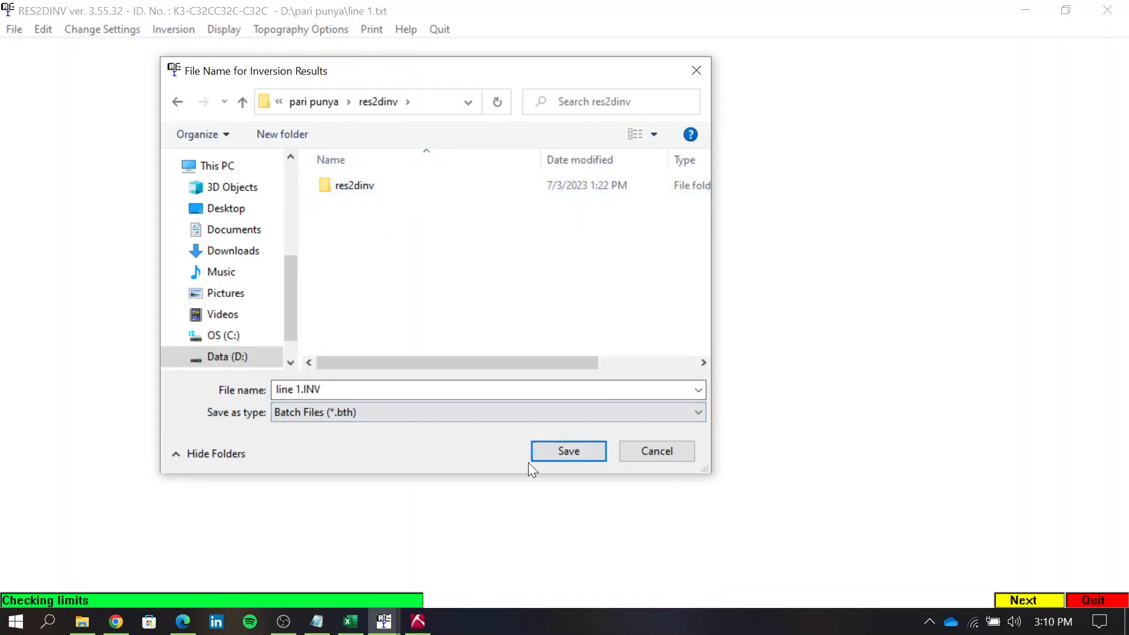
left_click(548, 453)
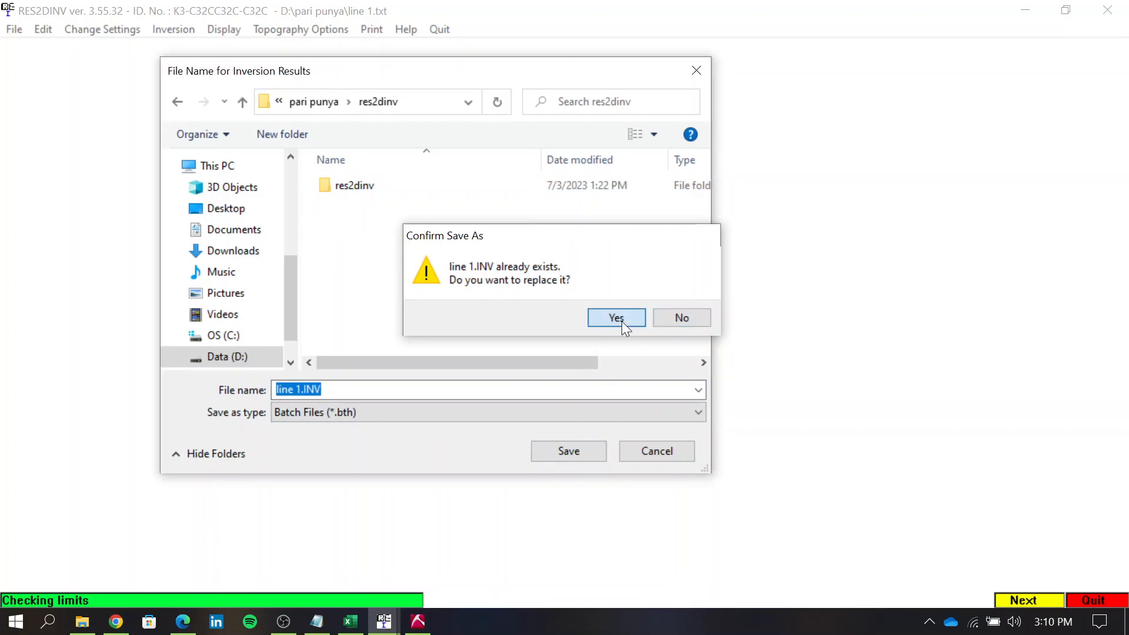
left_click(621, 319)
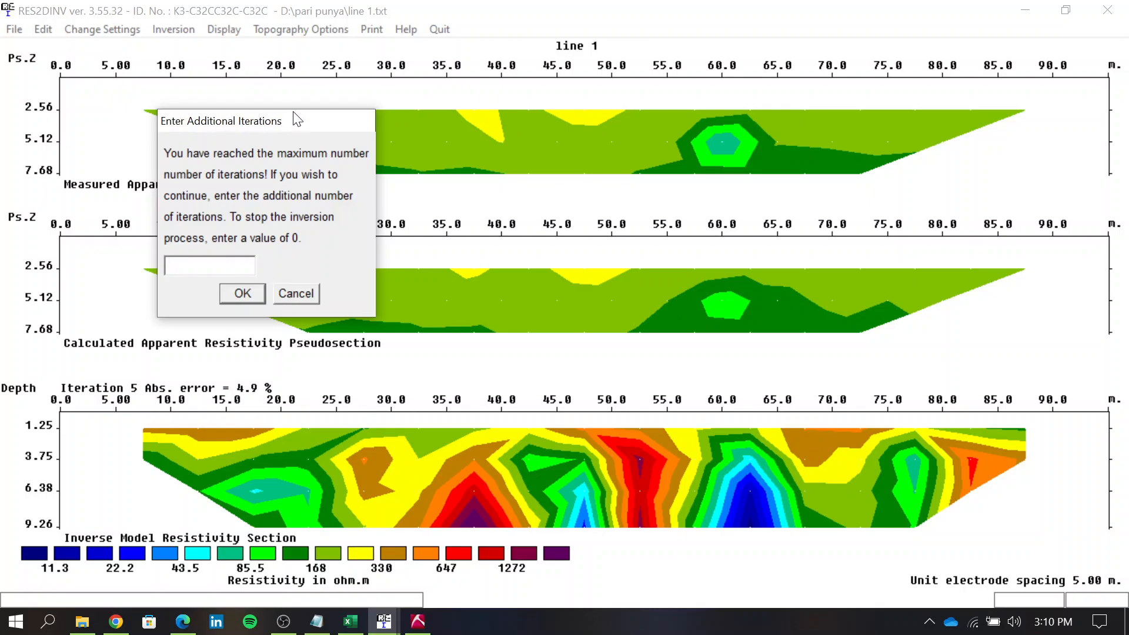
left_click_drag(318, 124, 489, 134)
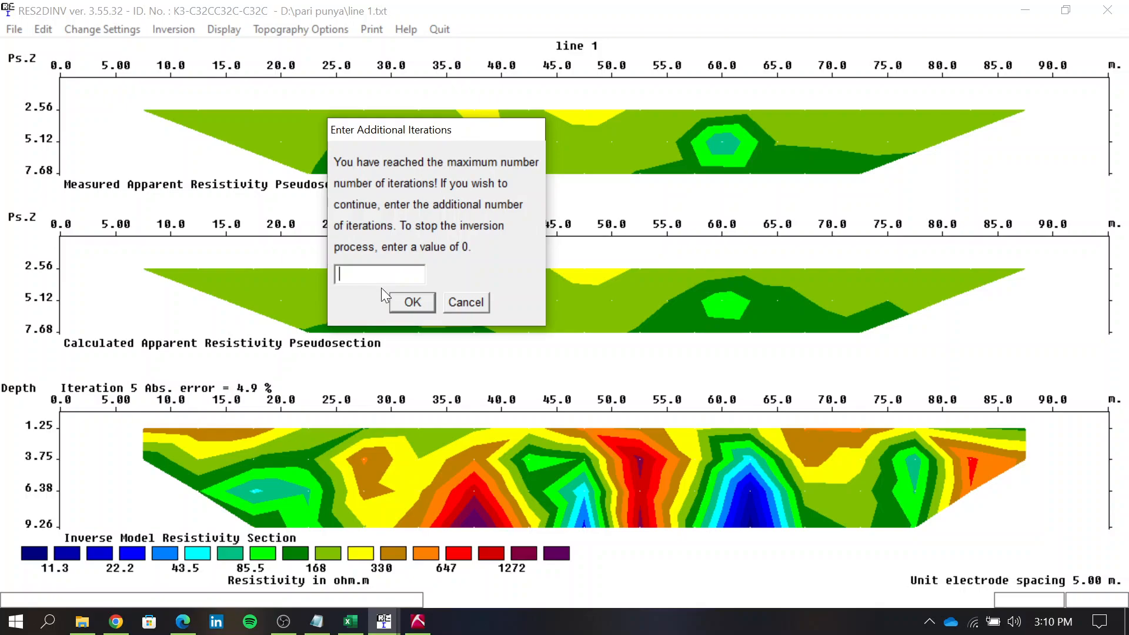
left_click(406, 302)
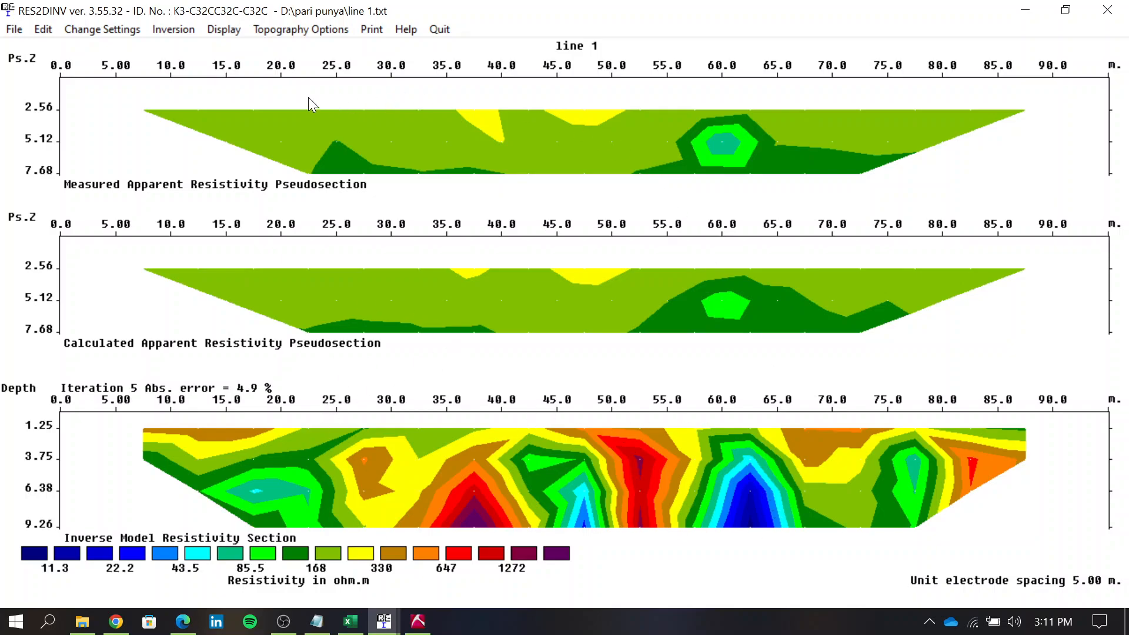
Step: Load the line 1 inversion results into the Display Sections window
left_click(230, 32)
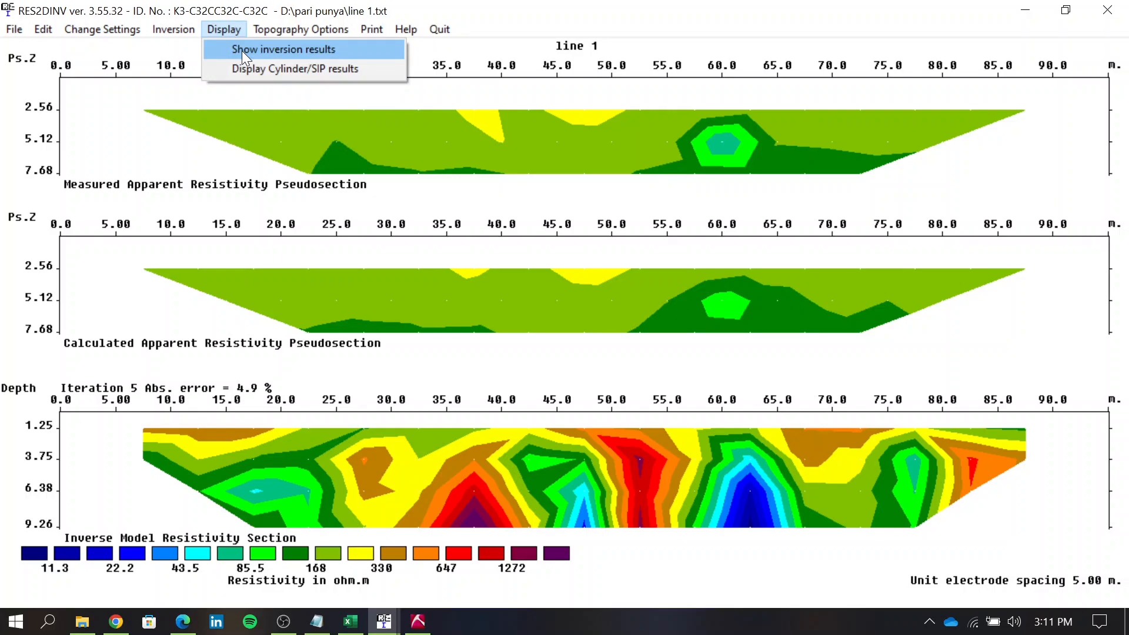
left_click(241, 50)
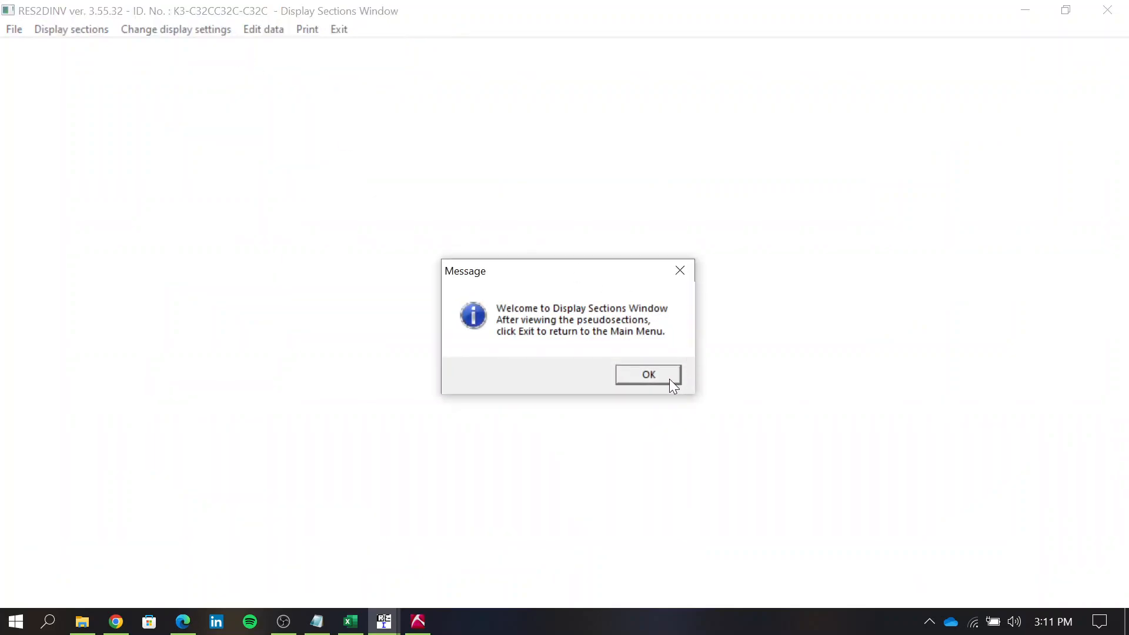
left_click(669, 377)
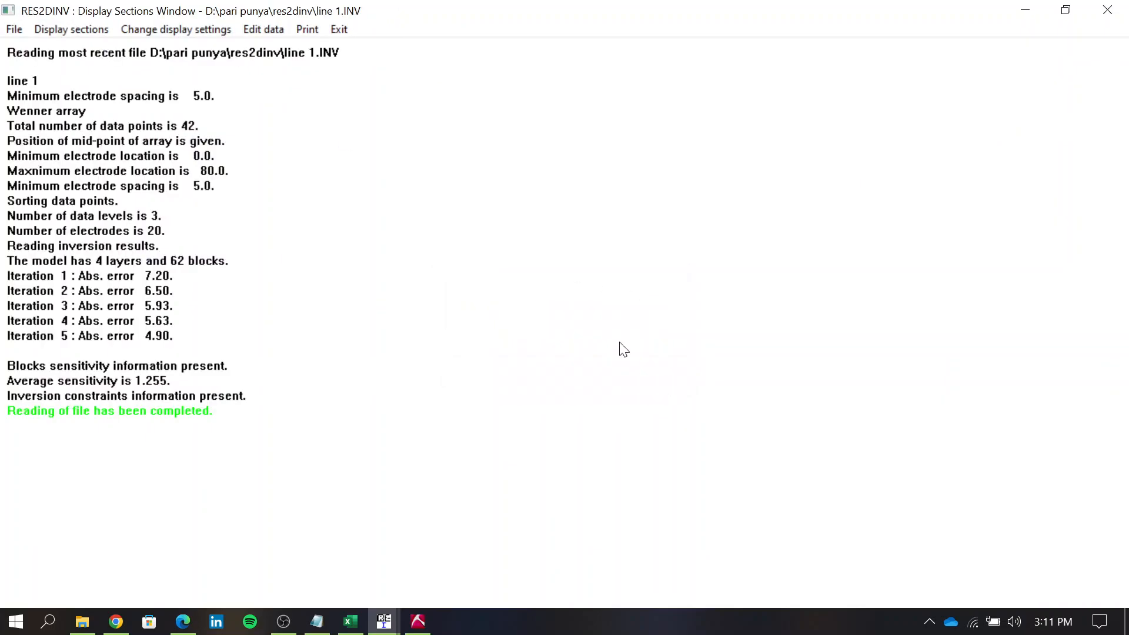
Step: Save the iteration 5 results in XYZ format with negative depth values and quit the display window
left_click(22, 34)
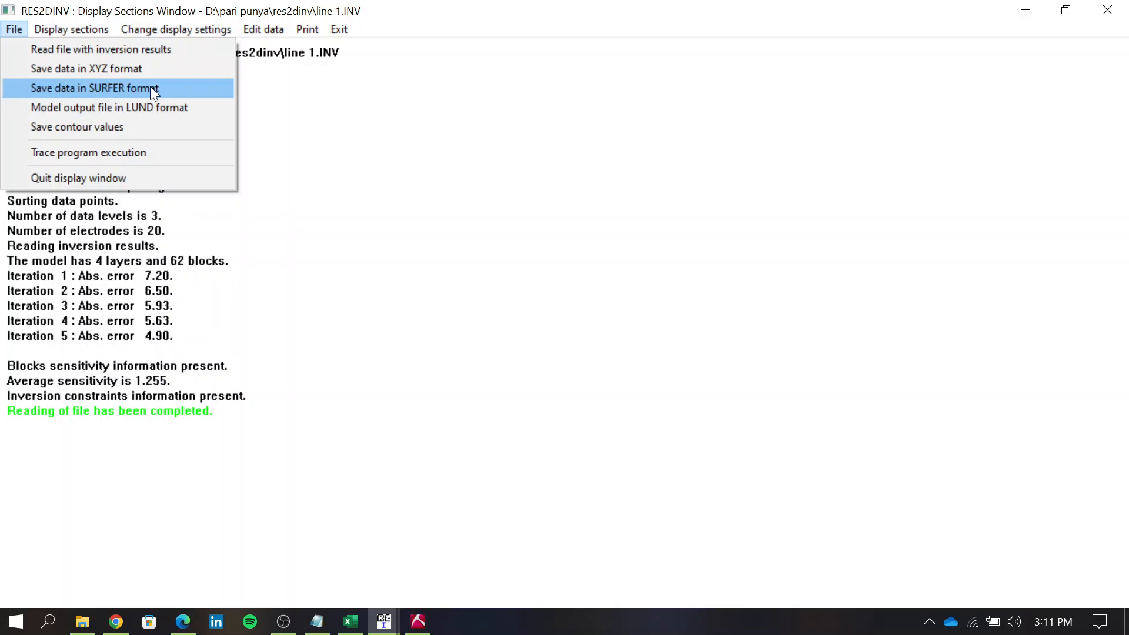
left_click(97, 69)
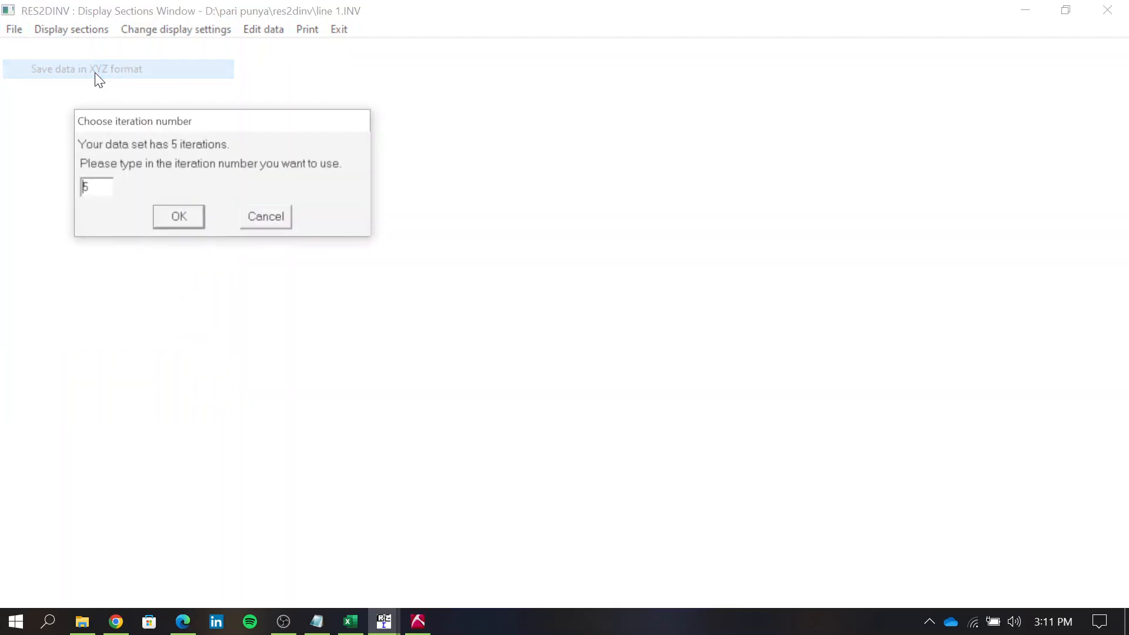
left_click(200, 215)
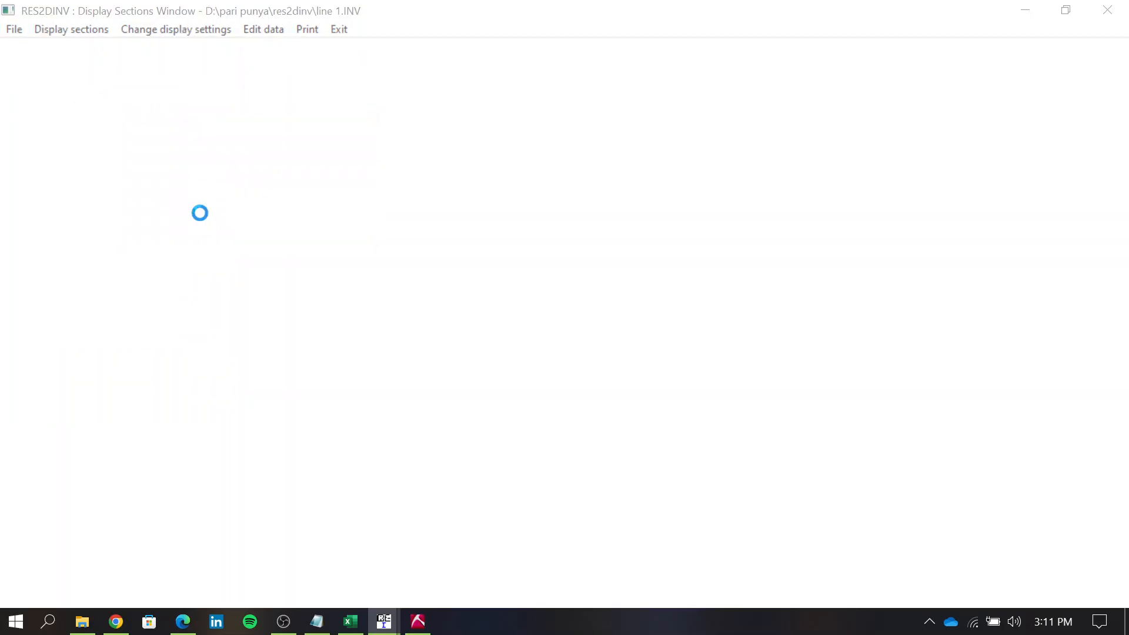
left_click(549, 449)
left_click(614, 317)
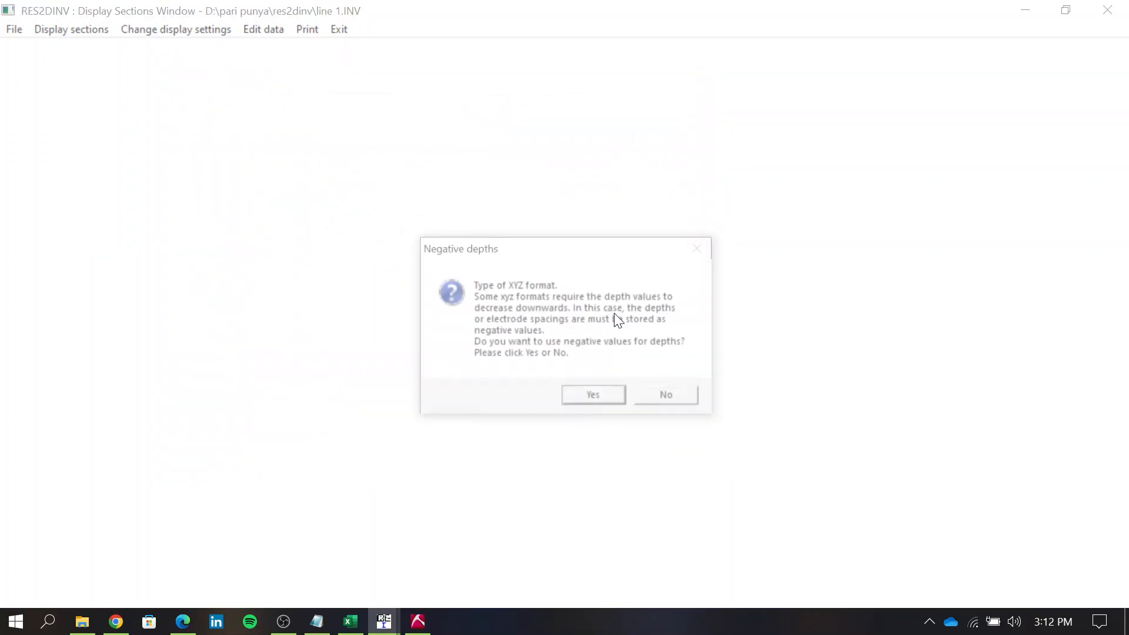
left_click(611, 399)
left_click(612, 379)
left_click(338, 32)
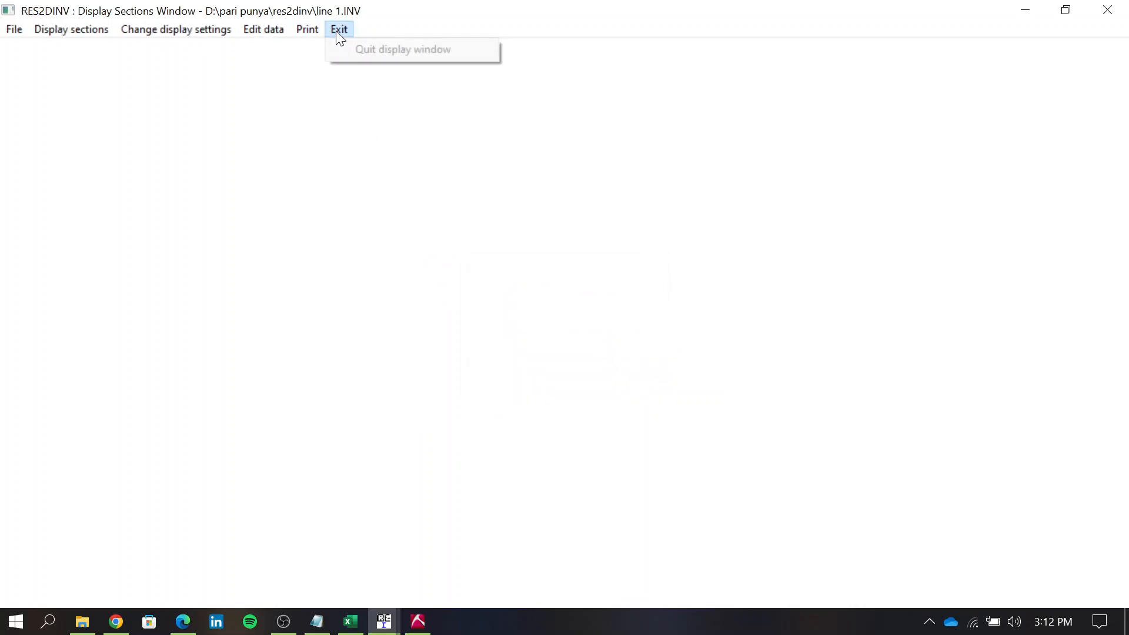
left_click(353, 50)
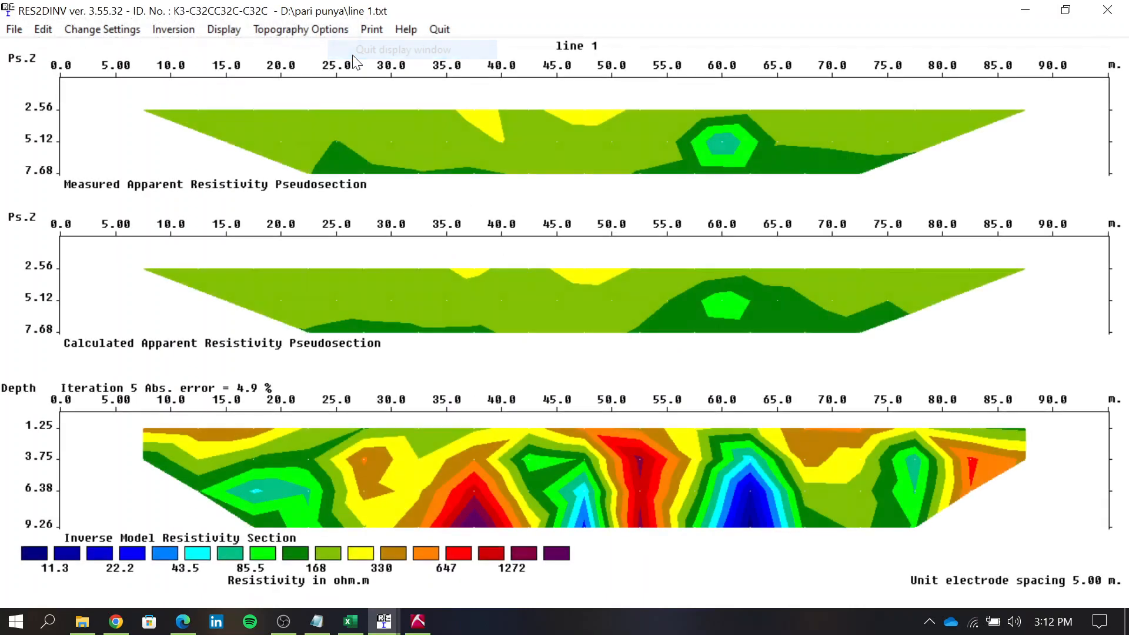
Step: Read the resistivity data file line 2.txt from the pari punya folder and acknowledge the messages
left_click(11, 30)
left_click(65, 51)
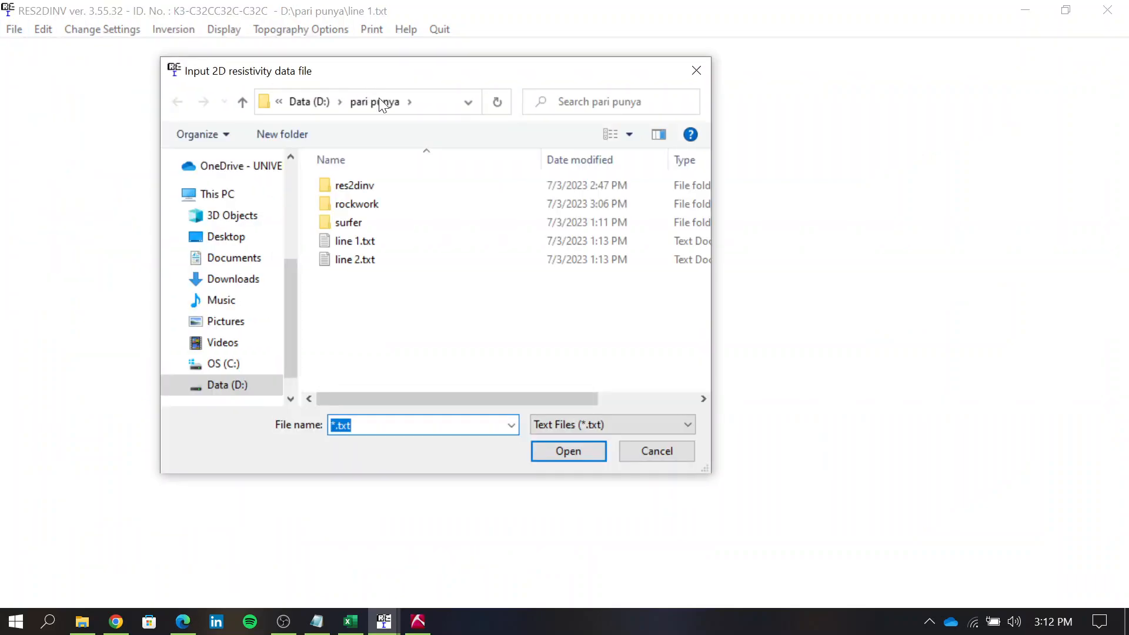
left_click(444, 264)
left_click(568, 450)
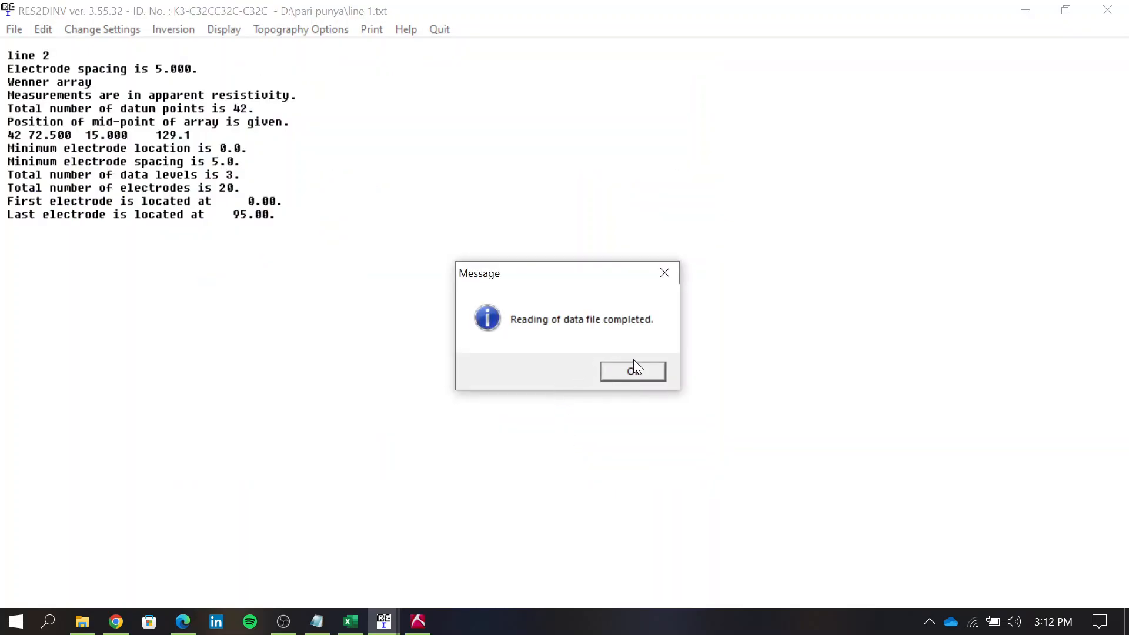
left_click(637, 363)
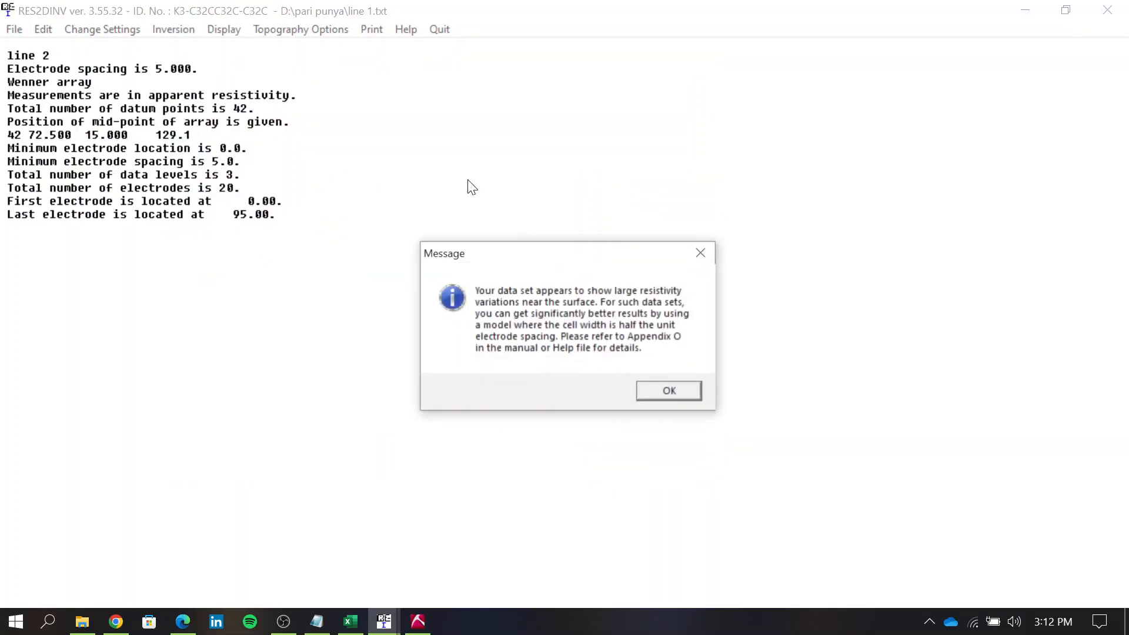
left_click(658, 393)
Step: Set the inversion method for line 2 to use apparent resistivity values
left_click(160, 28)
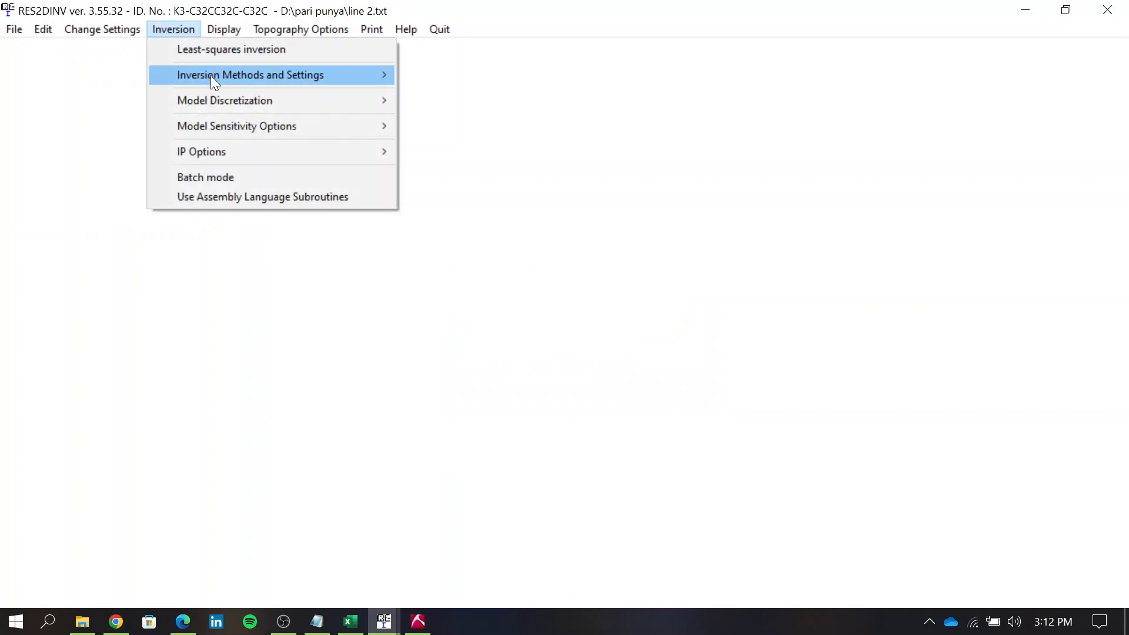
mouse_move(211, 76)
left_click(428, 133)
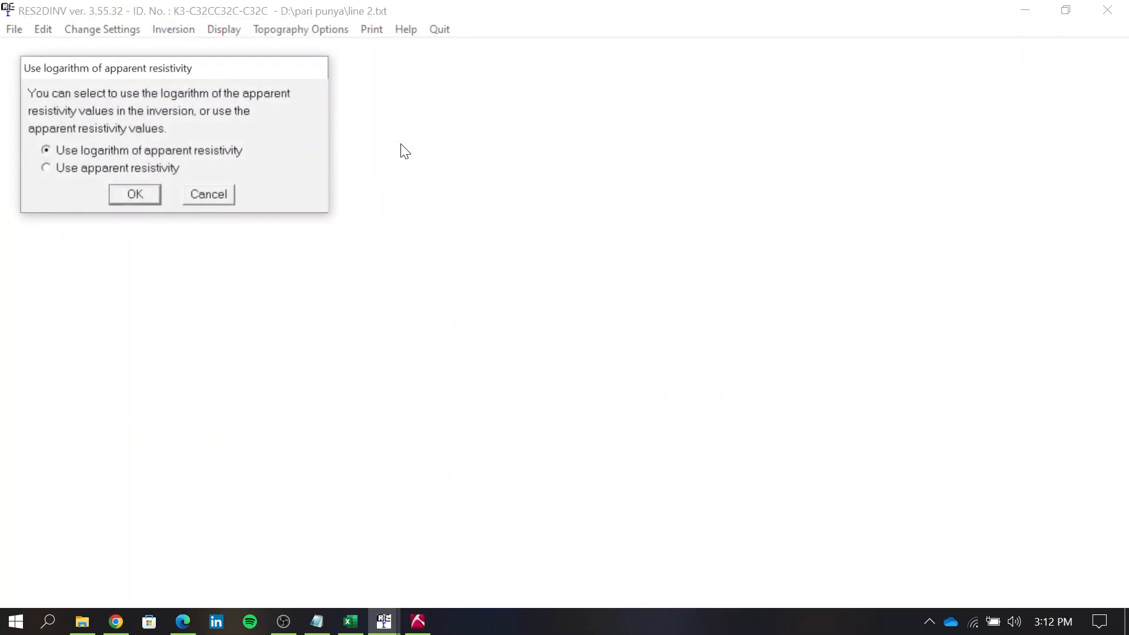
left_click(122, 167)
left_click(134, 197)
Step: Run the least-squares inversion with results saved as line 2.INV in the pari punya folder, adding no iterations
left_click(190, 30)
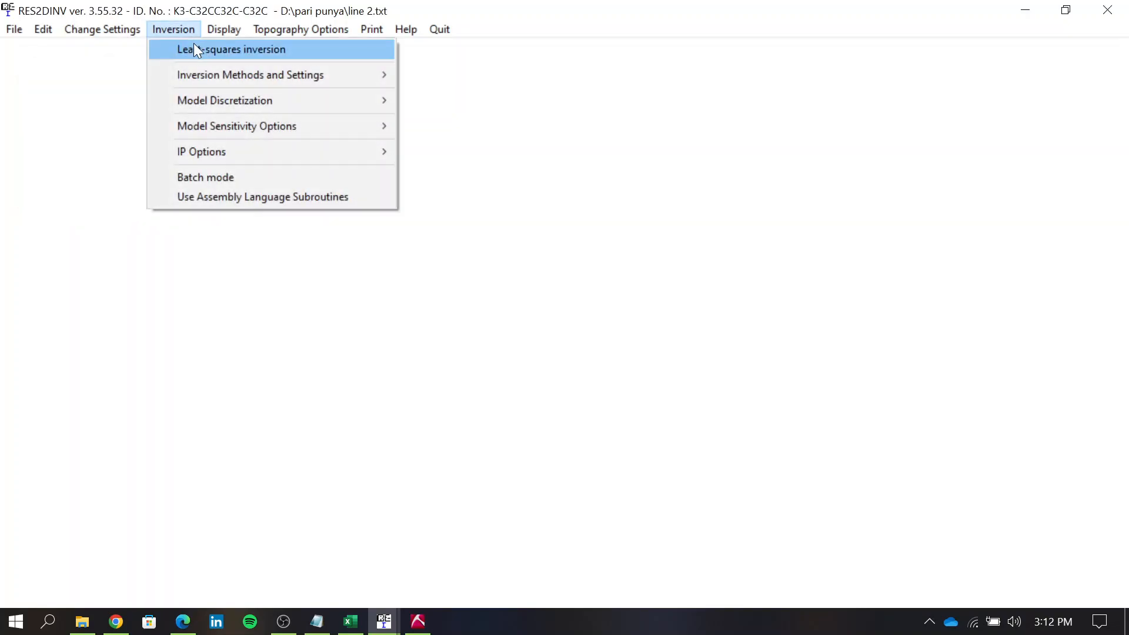
left_click(194, 47)
left_click(545, 456)
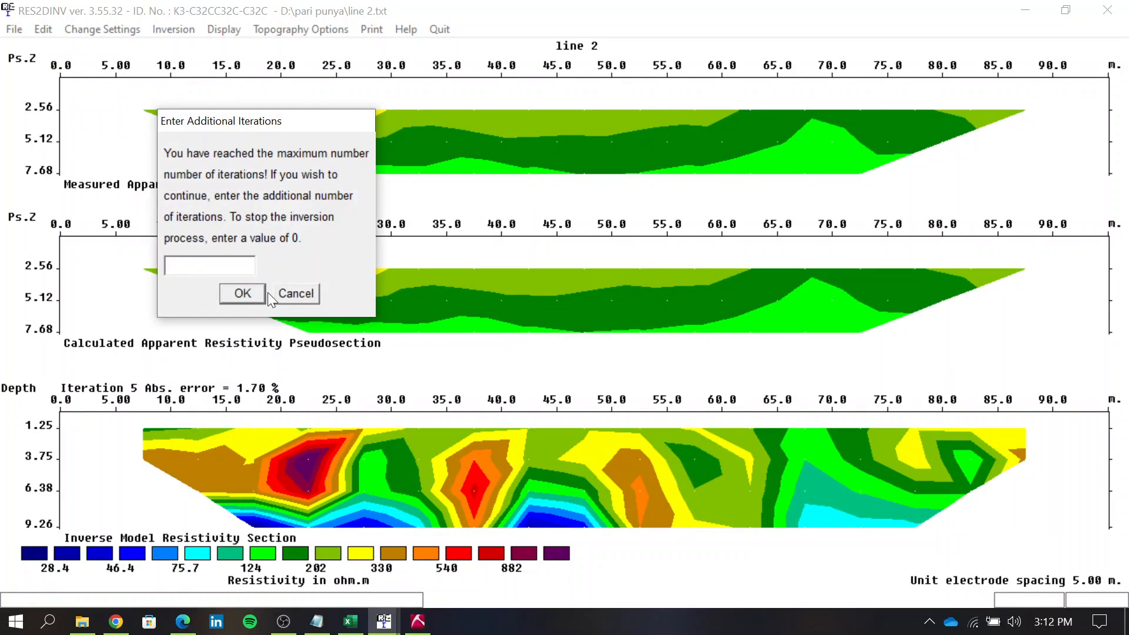
left_click(253, 293)
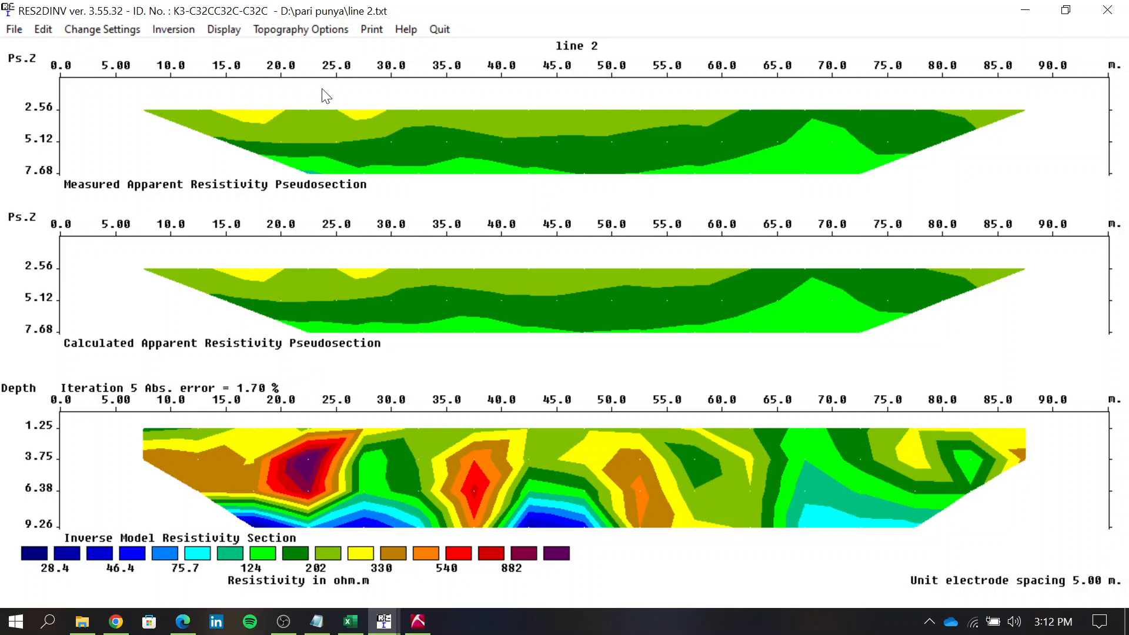
Step: Load the line 2 inversion results into the Display Sections window
left_click(228, 33)
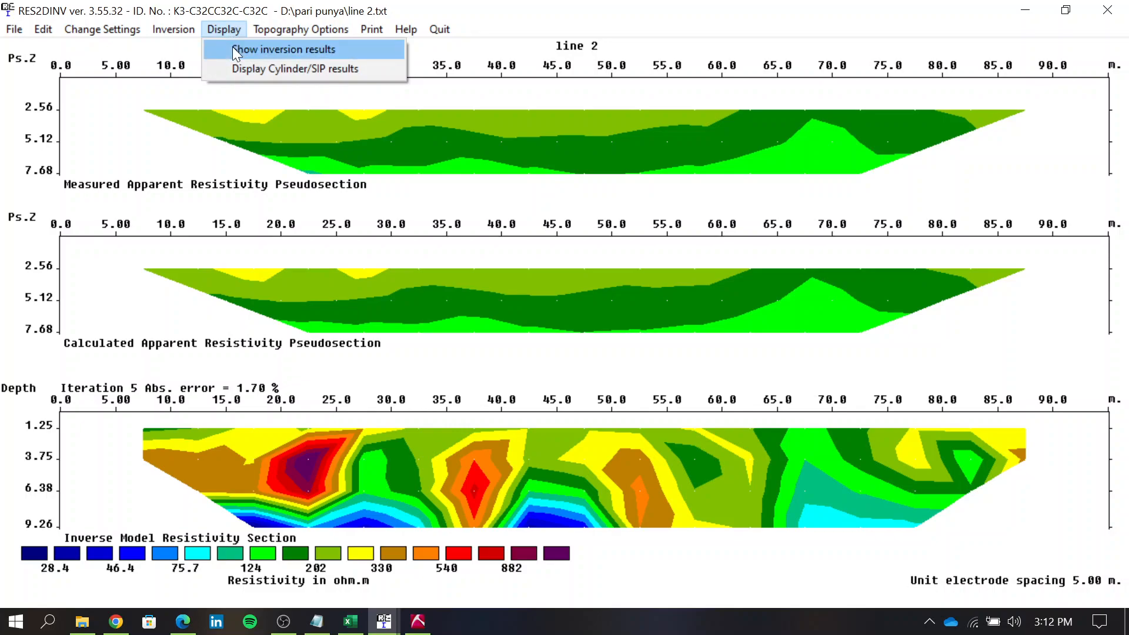
left_click(236, 52)
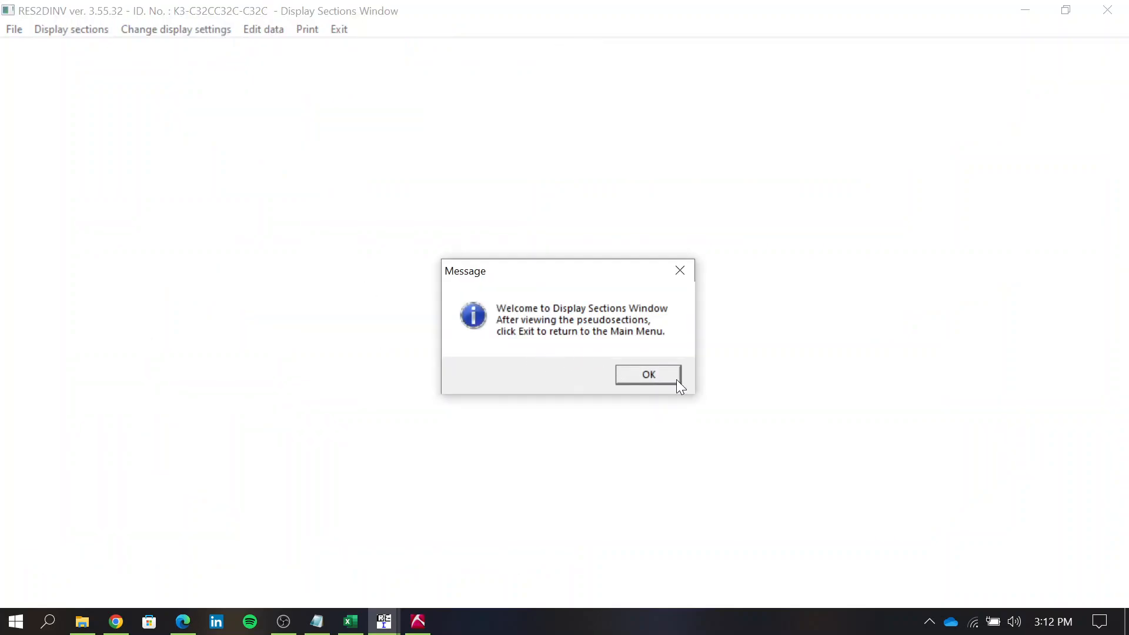
left_click(675, 379)
Step: Save the line 2 results in XYZ format as line 2.xyz in the res2dinv folder, replacing the existing file with negative depths, and quit the display window
left_click(14, 29)
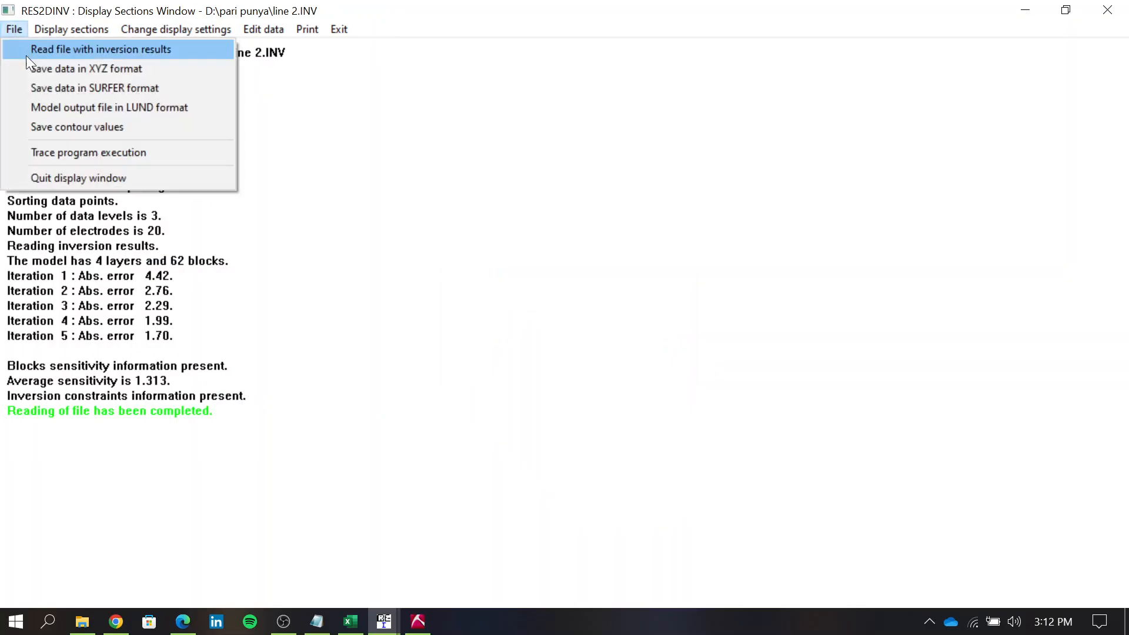
left_click(32, 70)
left_click(164, 222)
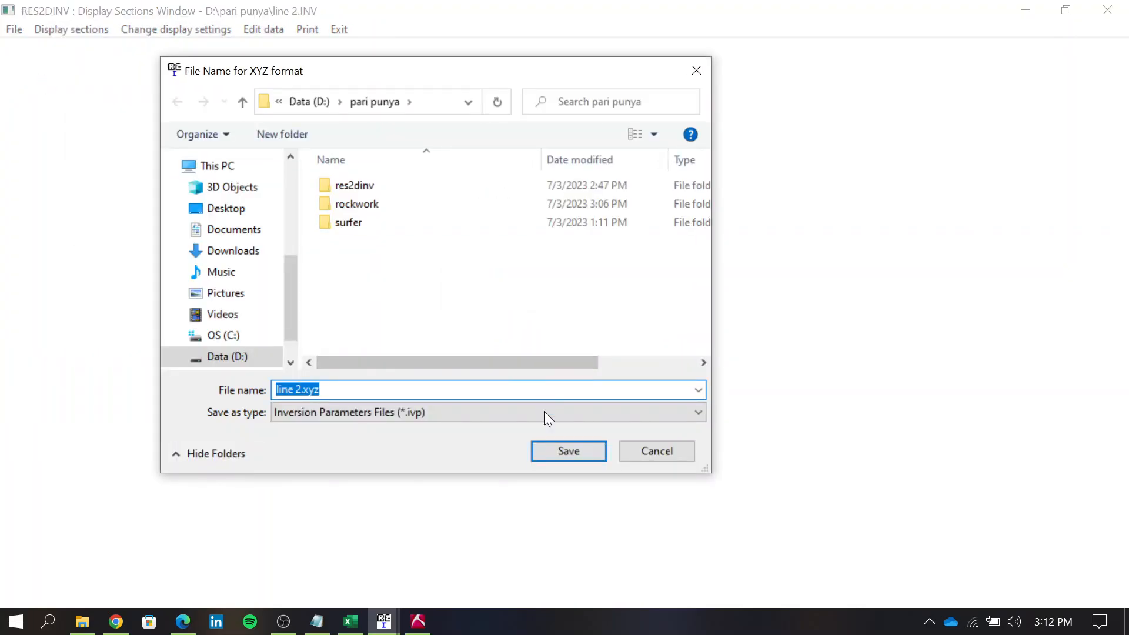
double_click(425, 186)
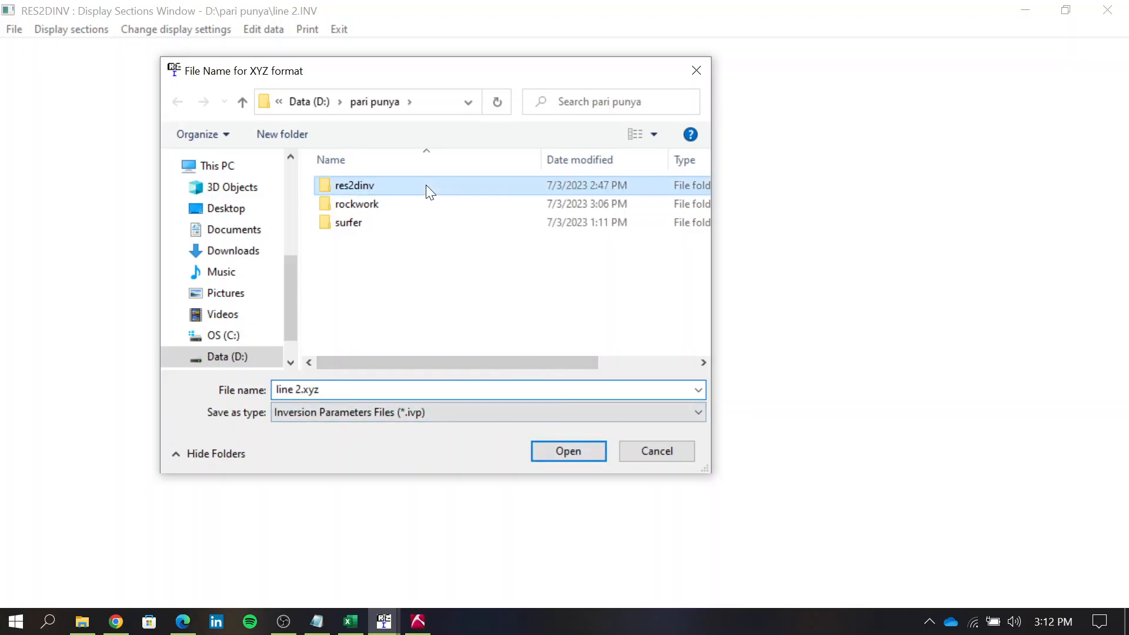
left_click(562, 457)
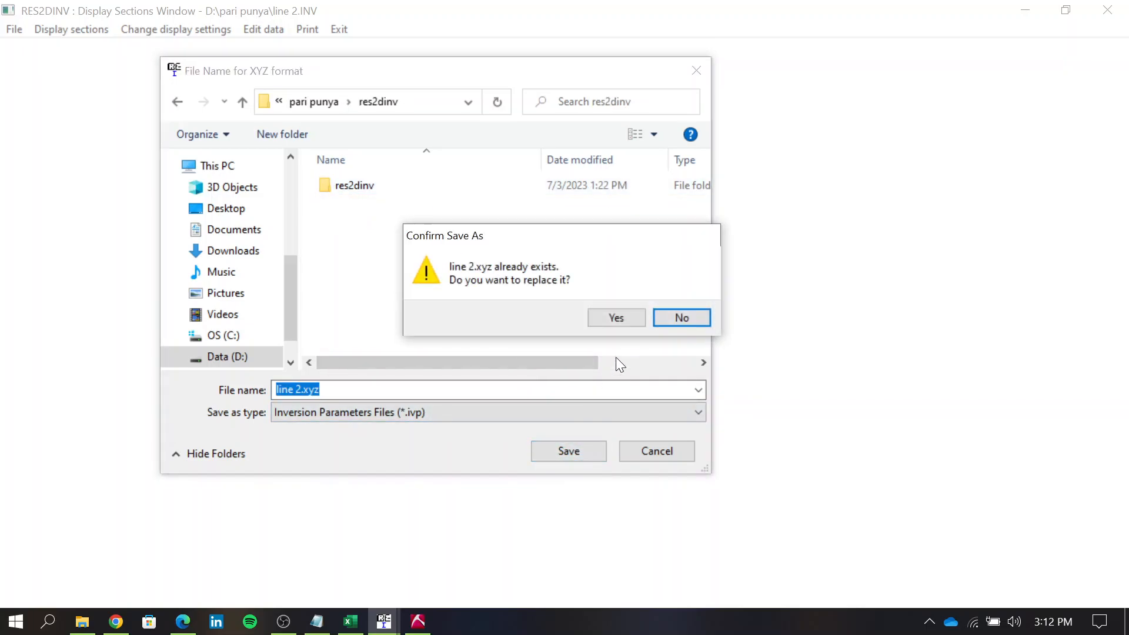
left_click(629, 324)
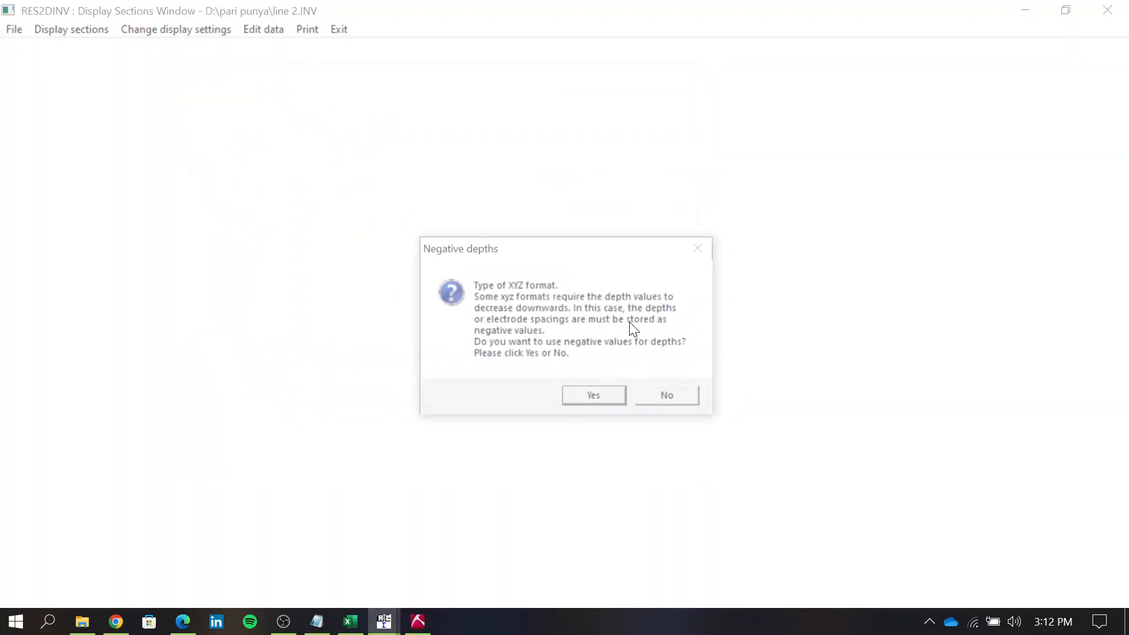
left_click(612, 398)
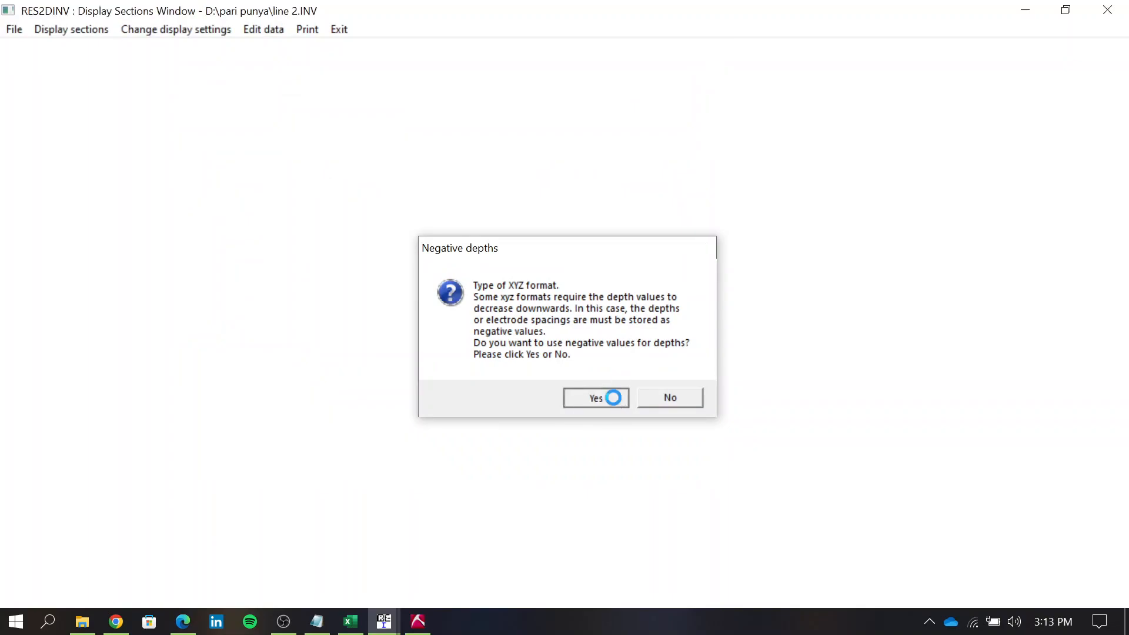
left_click(626, 369)
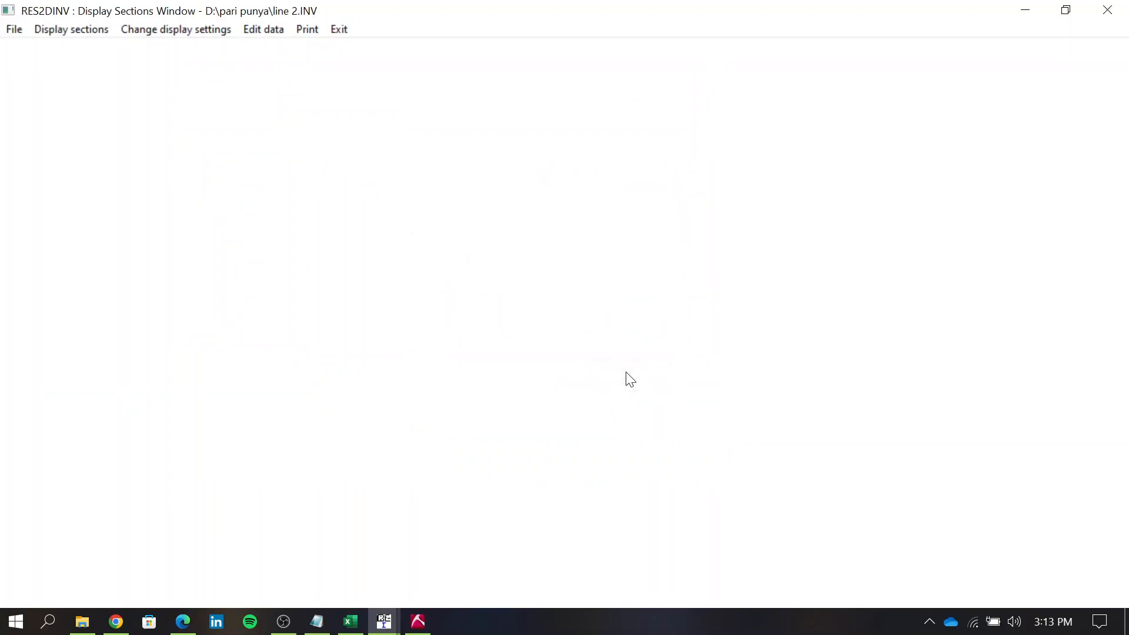
left_click(339, 29)
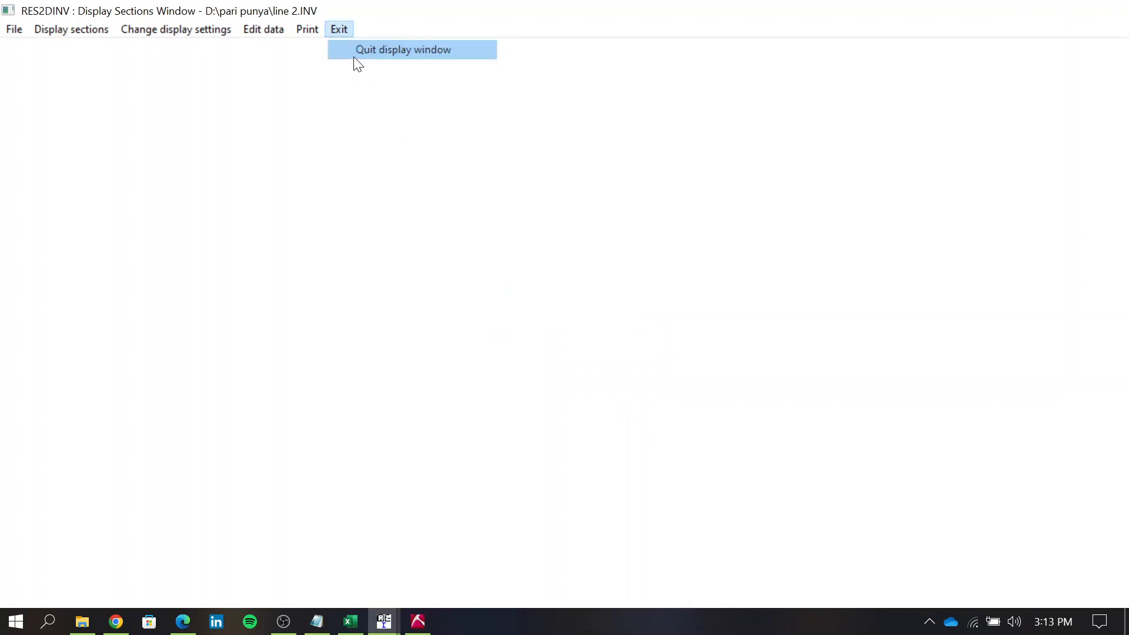
left_click(355, 53)
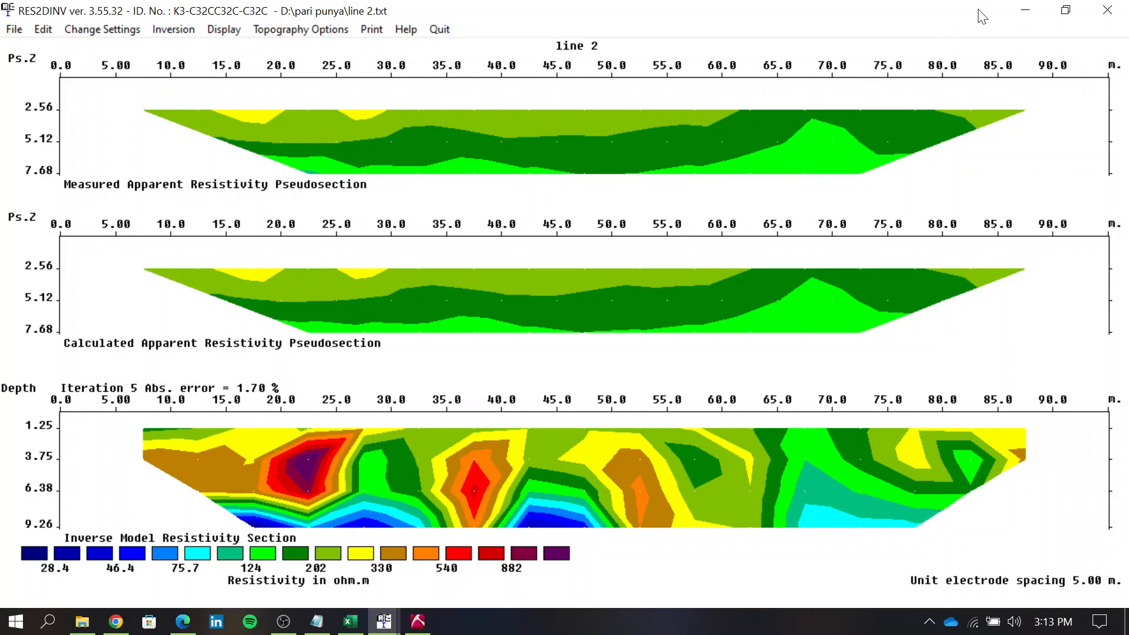
Step: Minimize RES2DINV, switch to the tutorial geolis workbook in Excel and add a new blank worksheet
left_click(1029, 7)
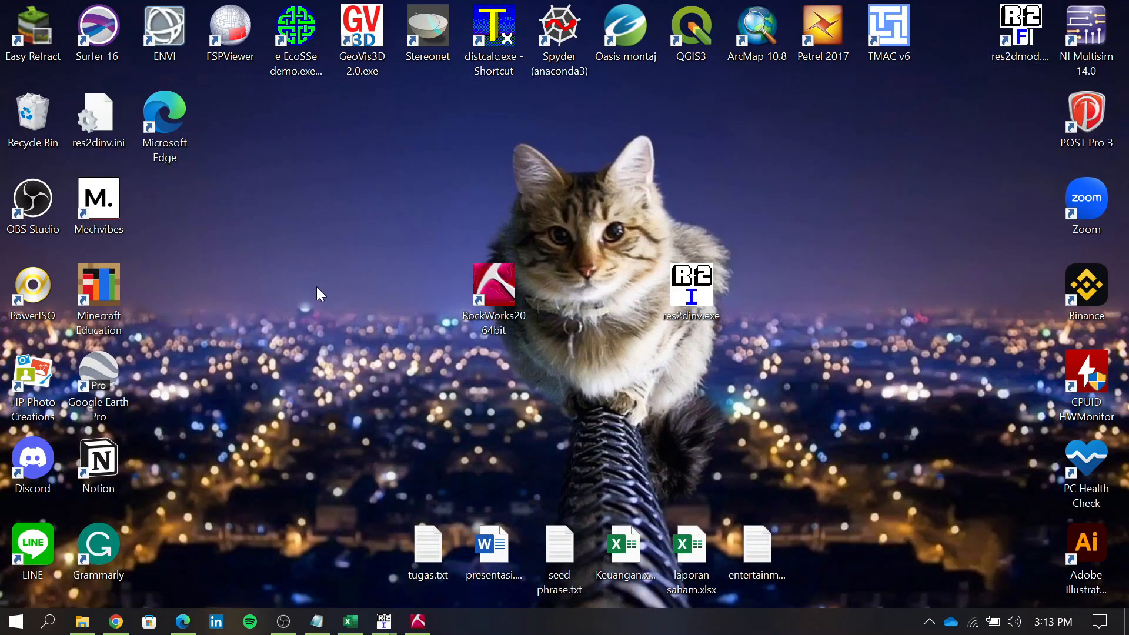
left_click(351, 621)
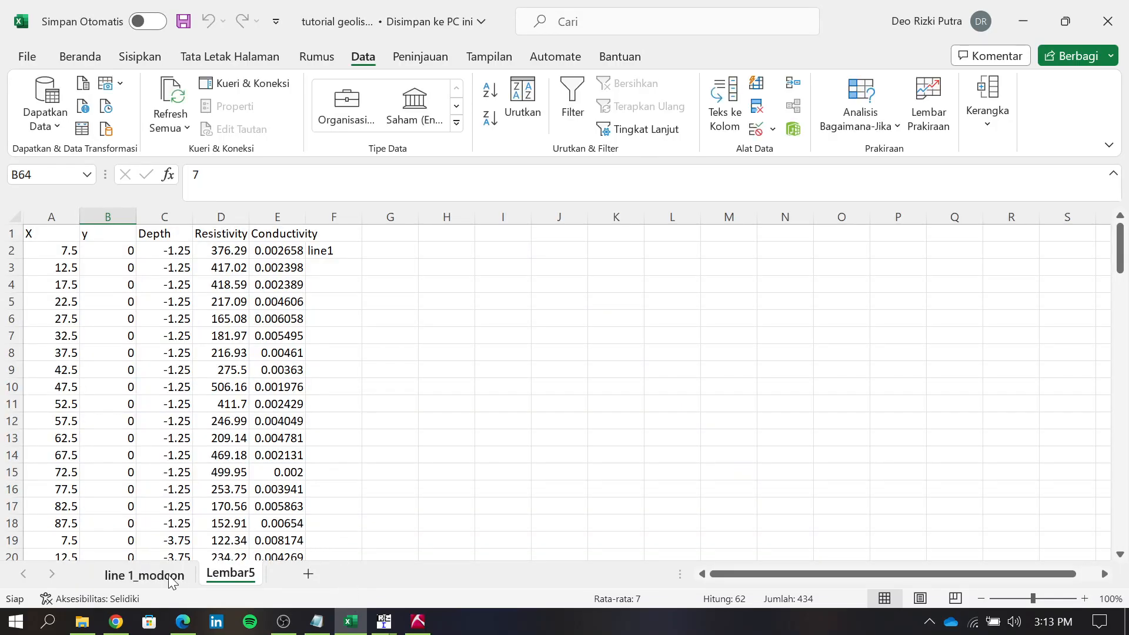
left_click(145, 575)
left_click(231, 575)
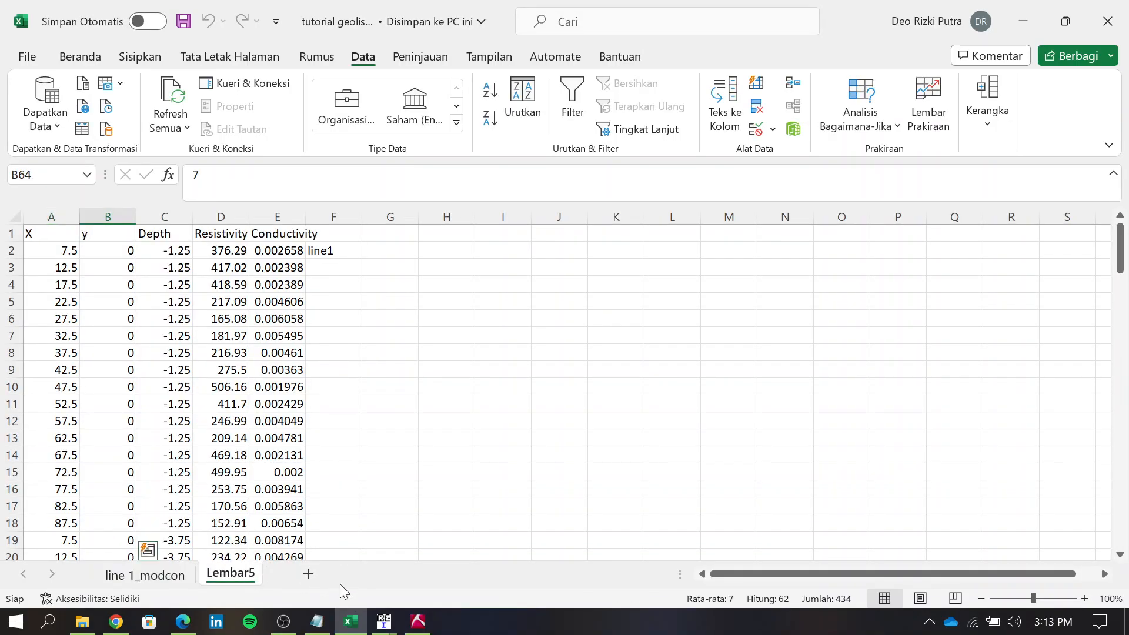
left_click(308, 574)
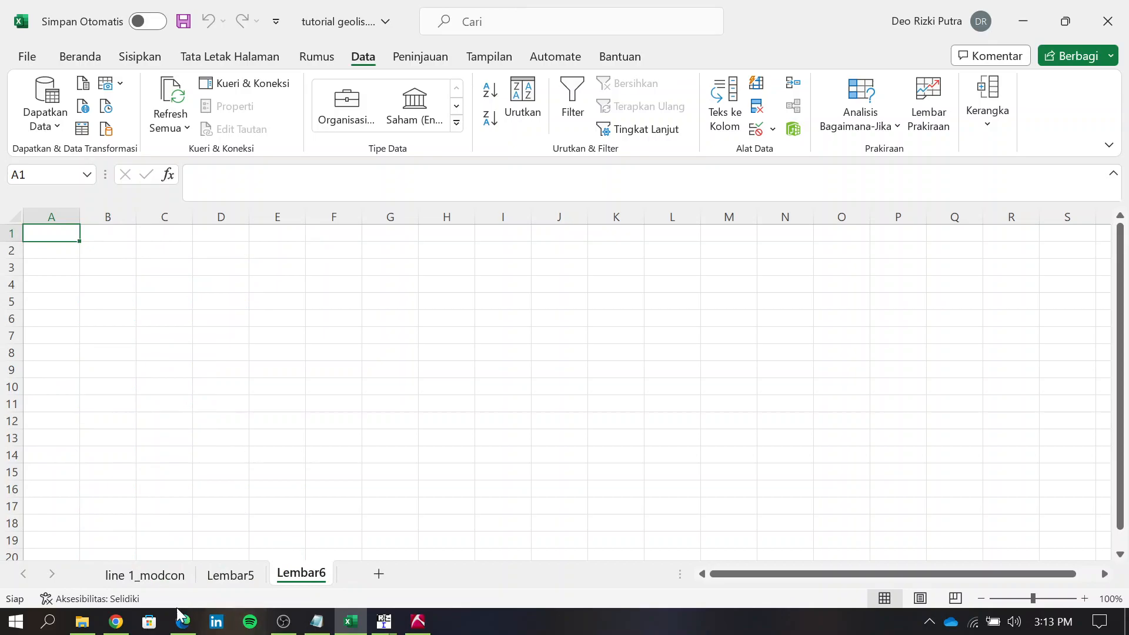
Step: Switch to File Explorer, open line 1.xyz from the res2dinv folder in Notepad and maximize its window
left_click(92, 623)
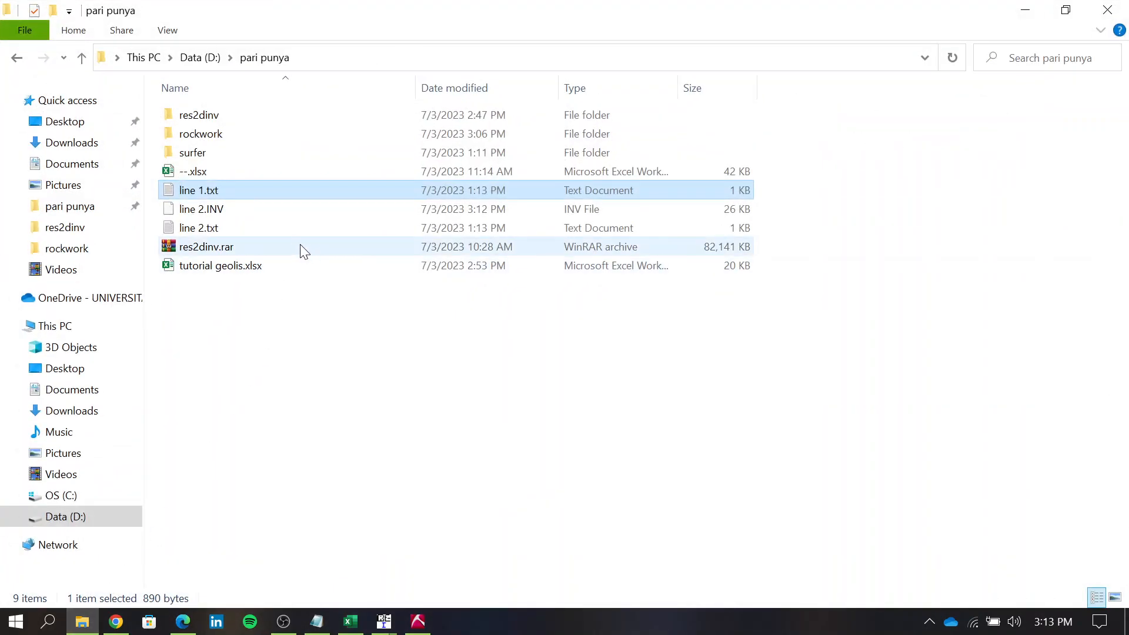
double_click(262, 116)
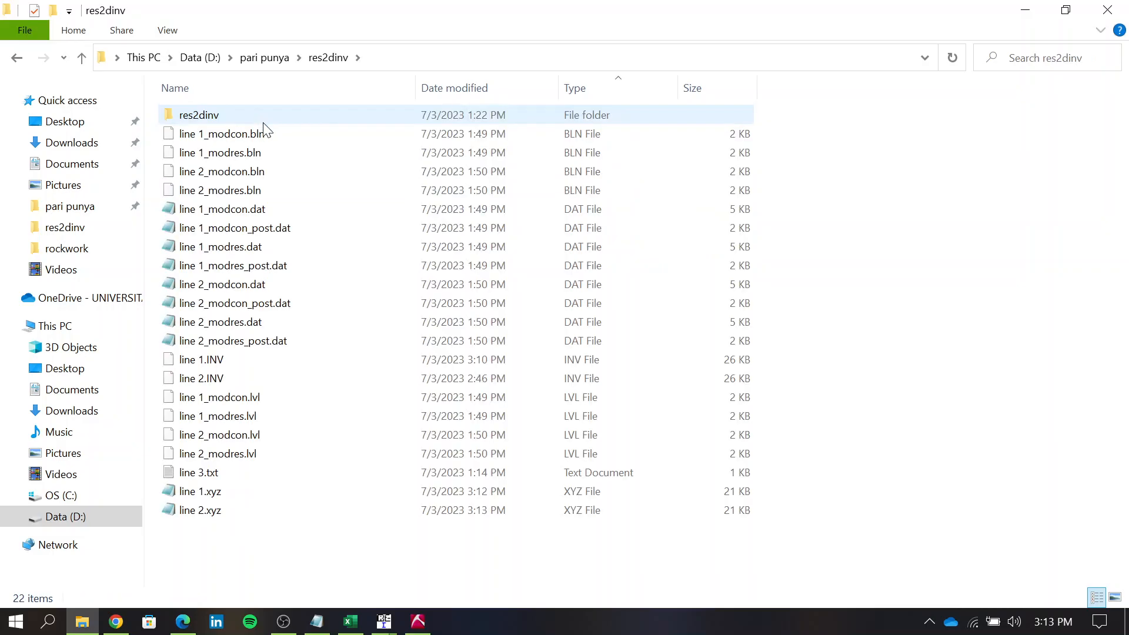
double_click(336, 486)
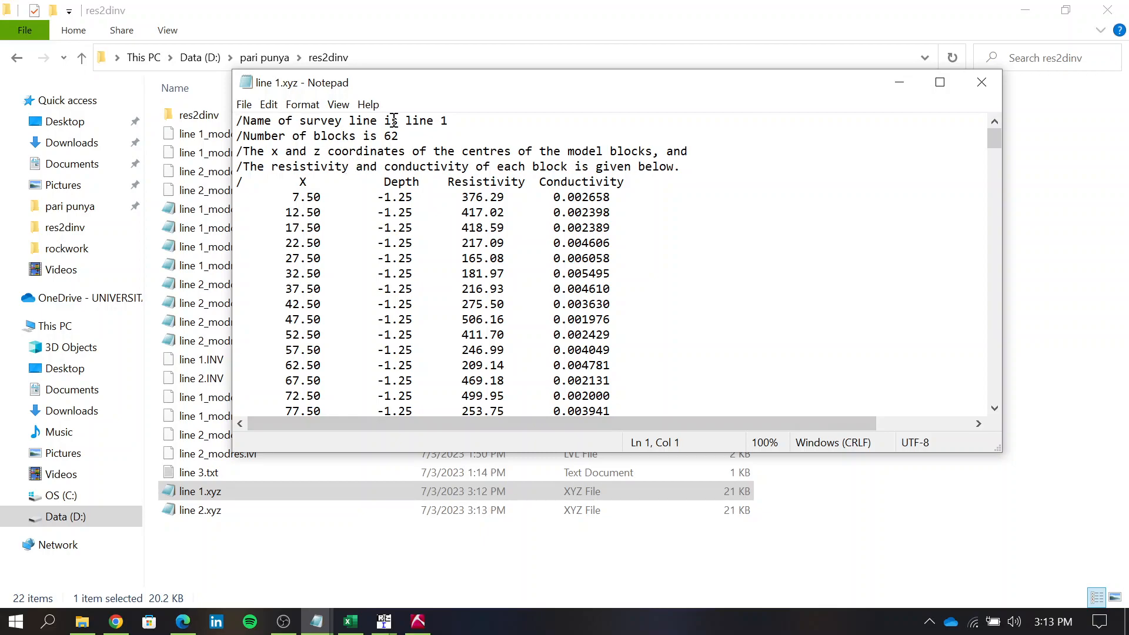
left_click(941, 83)
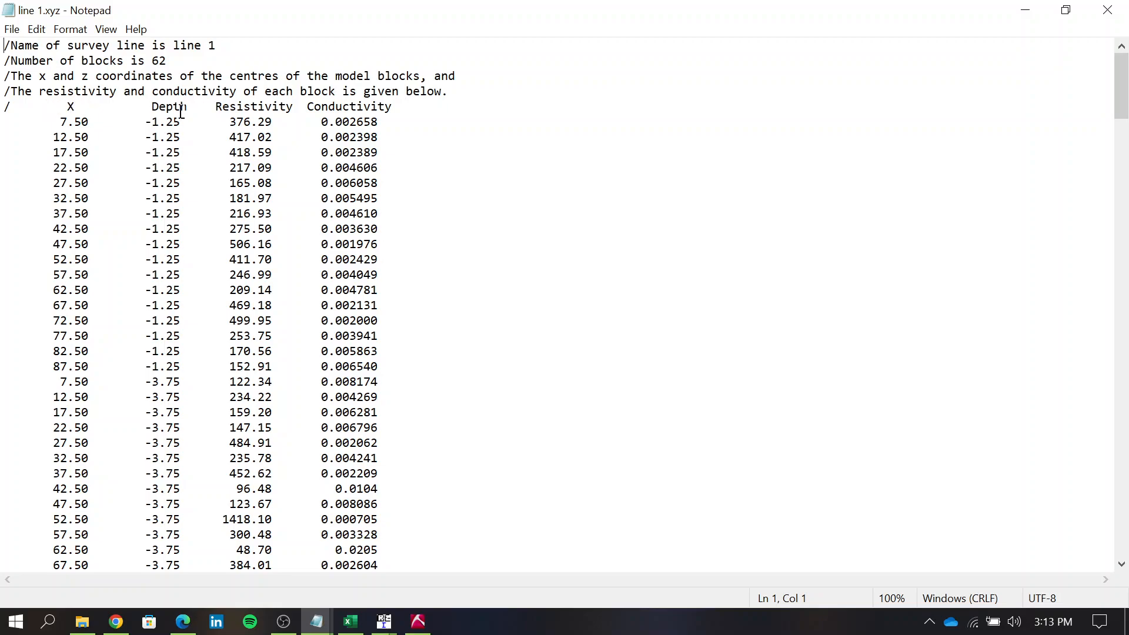
Step: Copy the X, Depth, Resistivity and Conductivity table with its headers from line 1.xyz into cell A1 of the new Excel worksheet
scroll(305, 189, "down", 15)
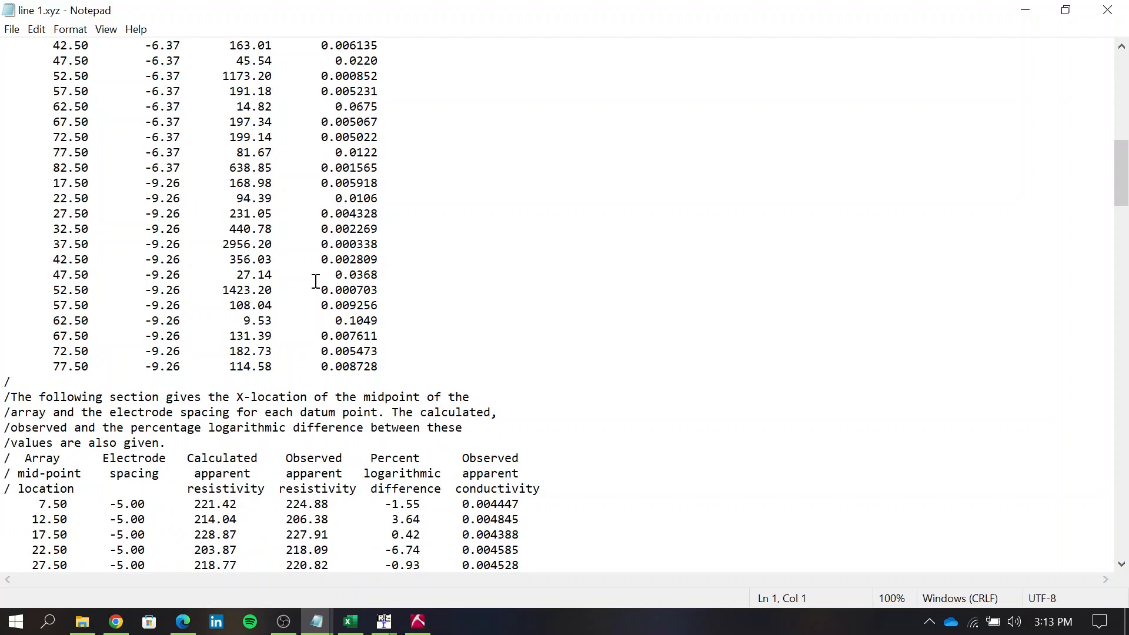
scroll(316, 282, "down", 2)
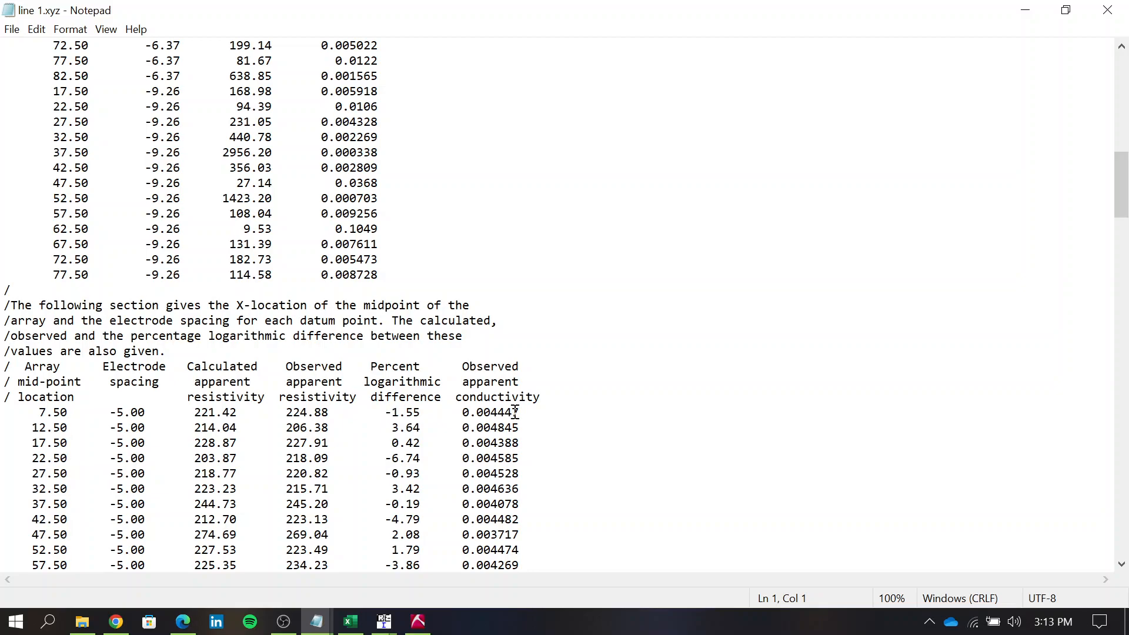
scroll(365, 419, "down", 17)
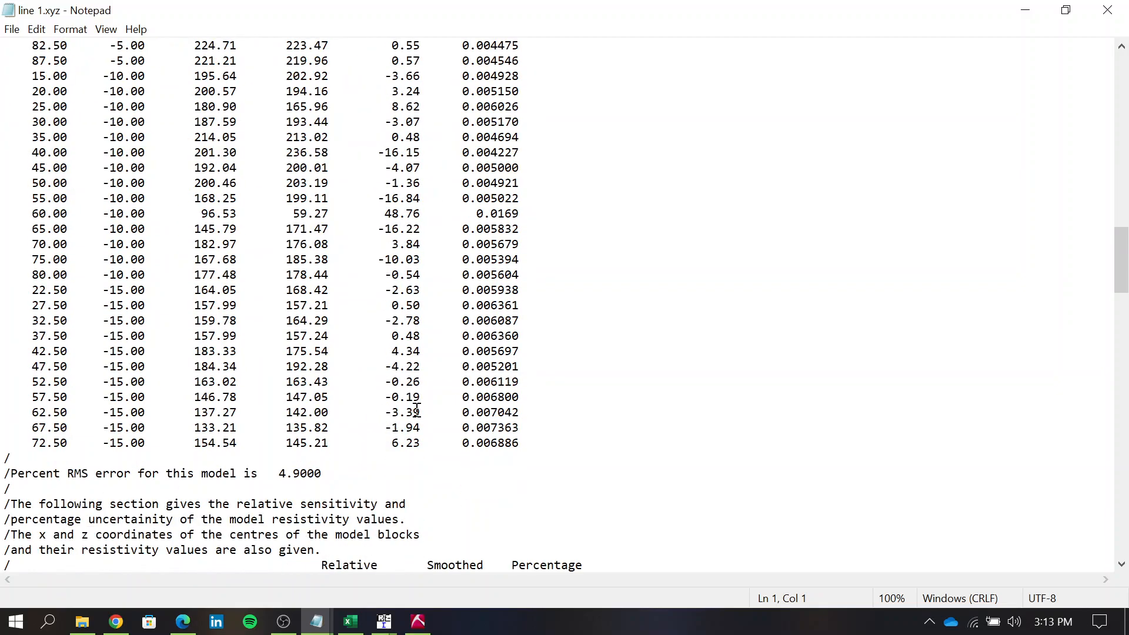
left_click_drag(1122, 276, 1123, 76)
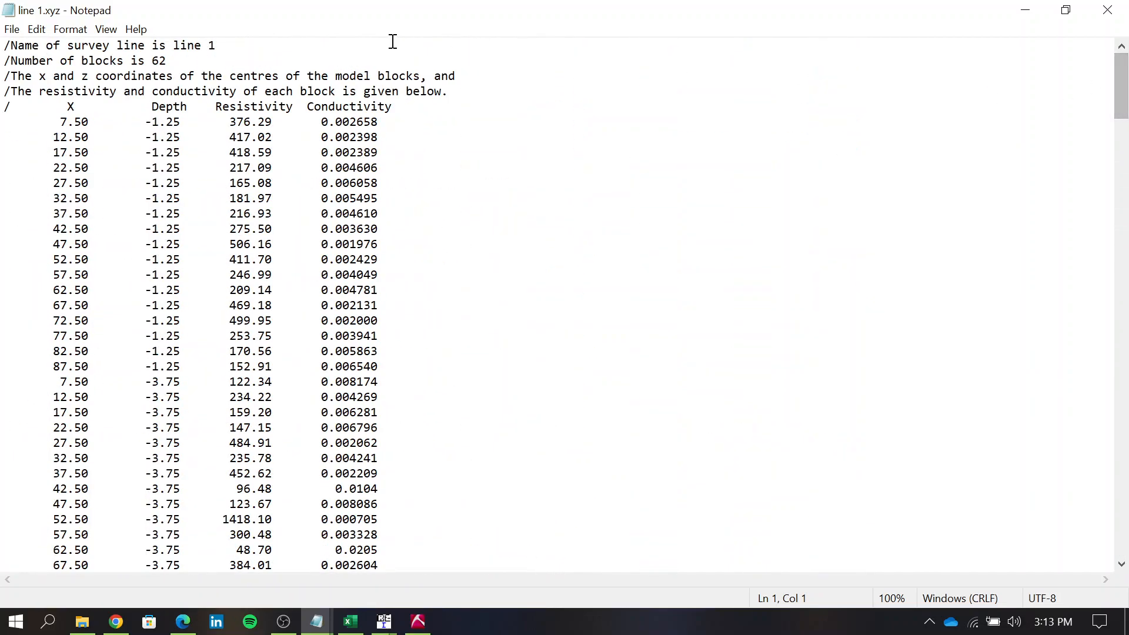
left_click_drag(50, 105, 431, 550)
scroll(430, 551, "down", 2)
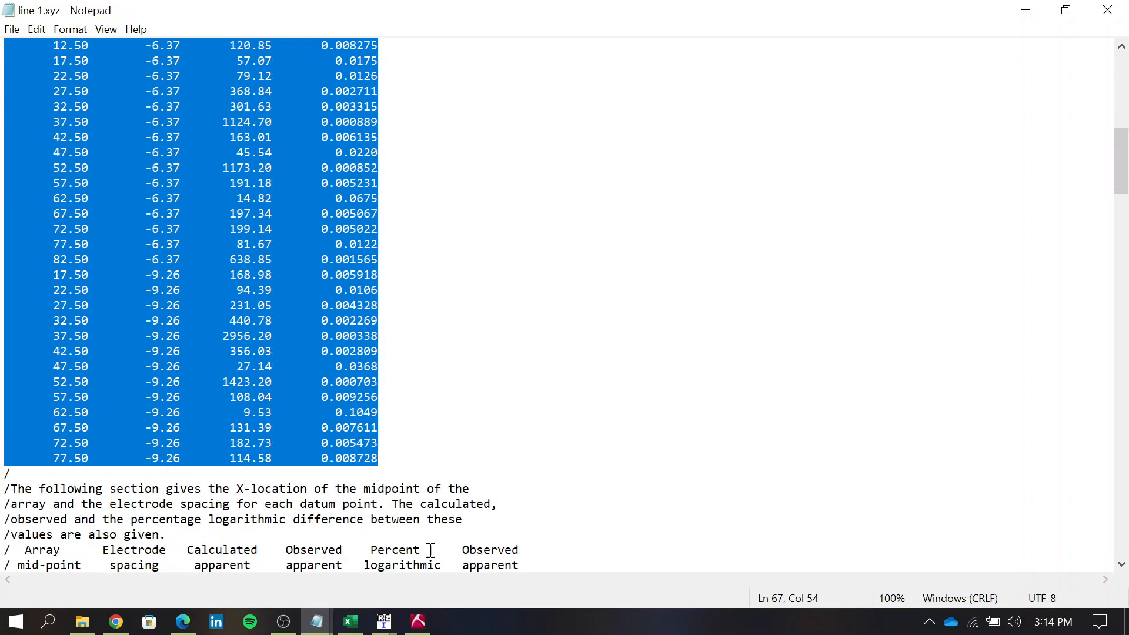
scroll(431, 551, "up", 13)
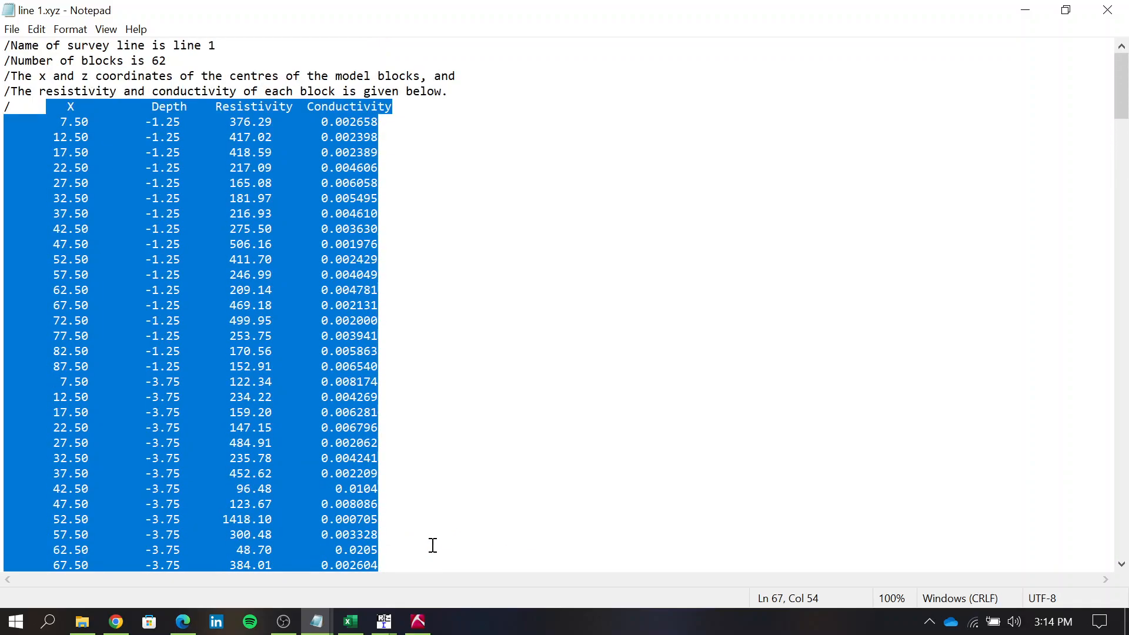
left_click(351, 622)
left_click(53, 230)
key("ctrl+v")
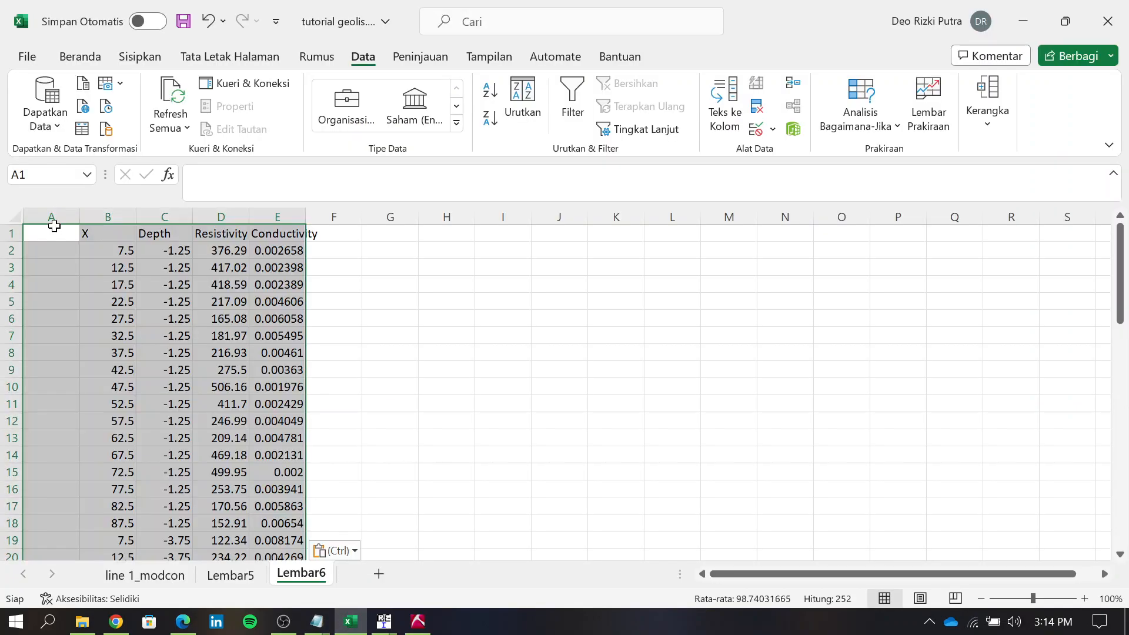
Step: Delete the empty column A and label the first data row line1 in cell E2
left_click(63, 217)
right_click(69, 216)
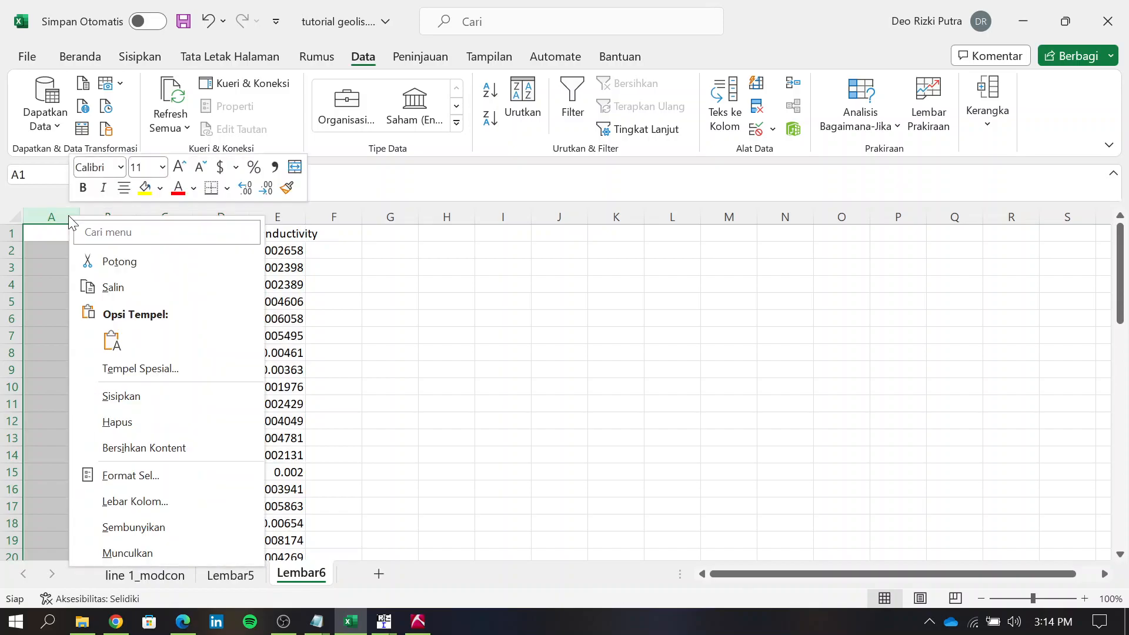
left_click(146, 423)
left_click(274, 249)
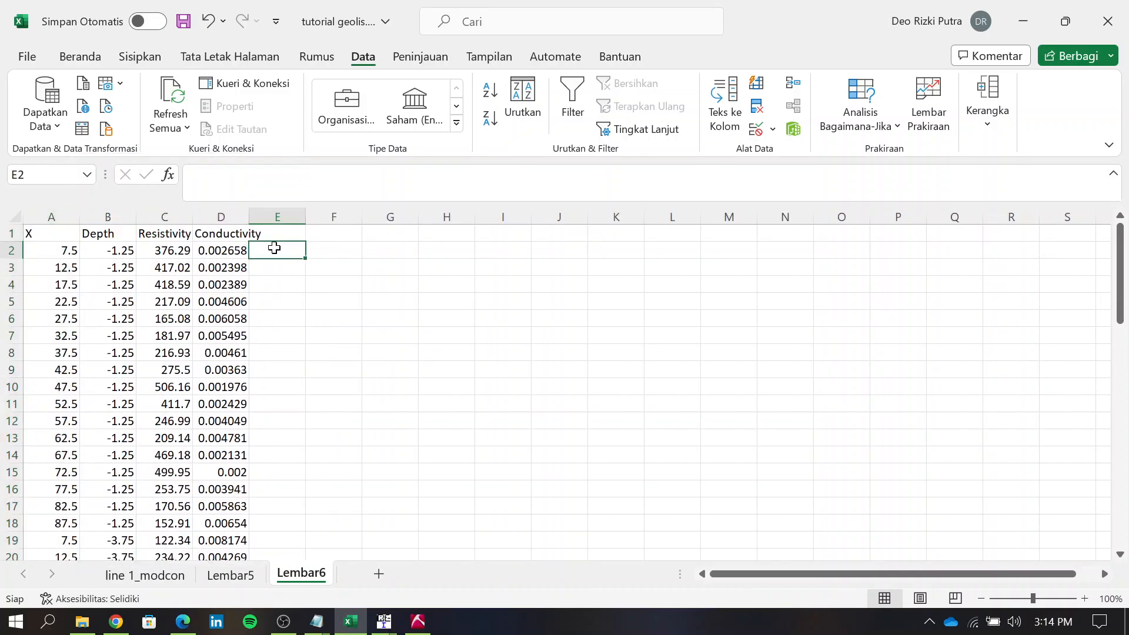
type("line1")
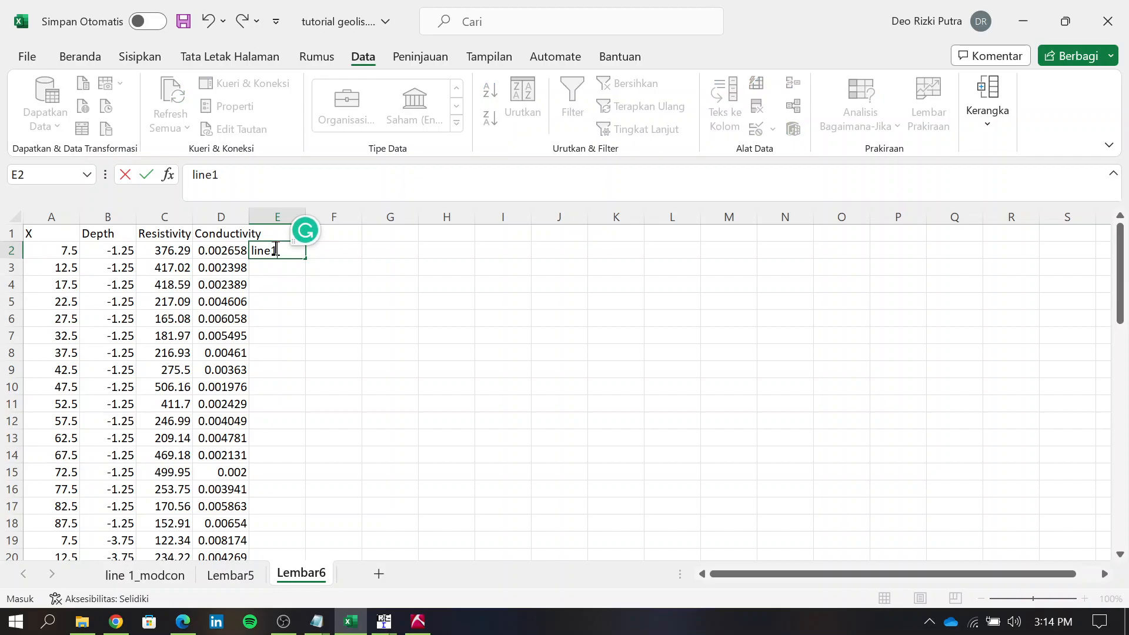
Step: Select cell A64 below the line 1 data, switch to File Explorer and open line 2.xyz in a maximized Notepad window
scroll(333, 439, "down", 1)
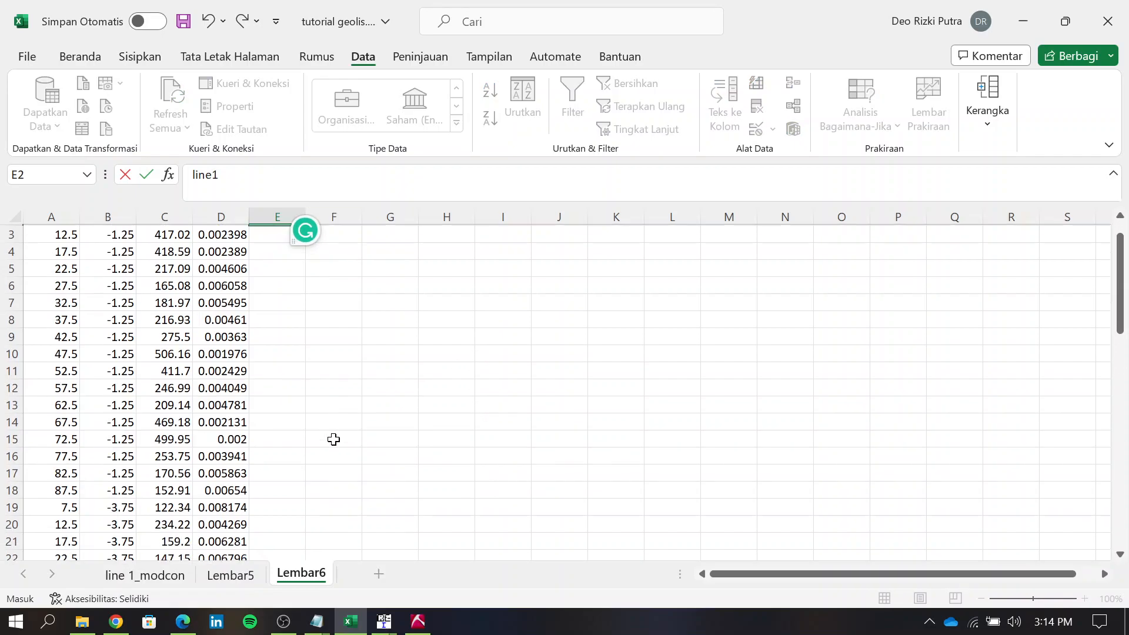
scroll(333, 439, "down", 20)
scroll(333, 439, "up", 3)
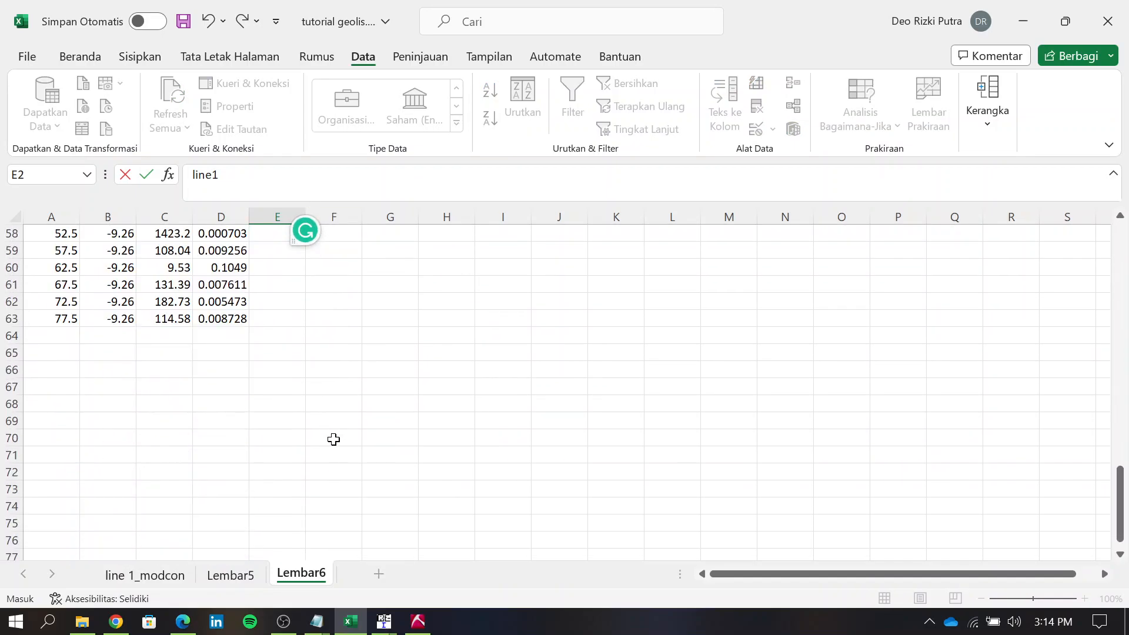
left_click(40, 335)
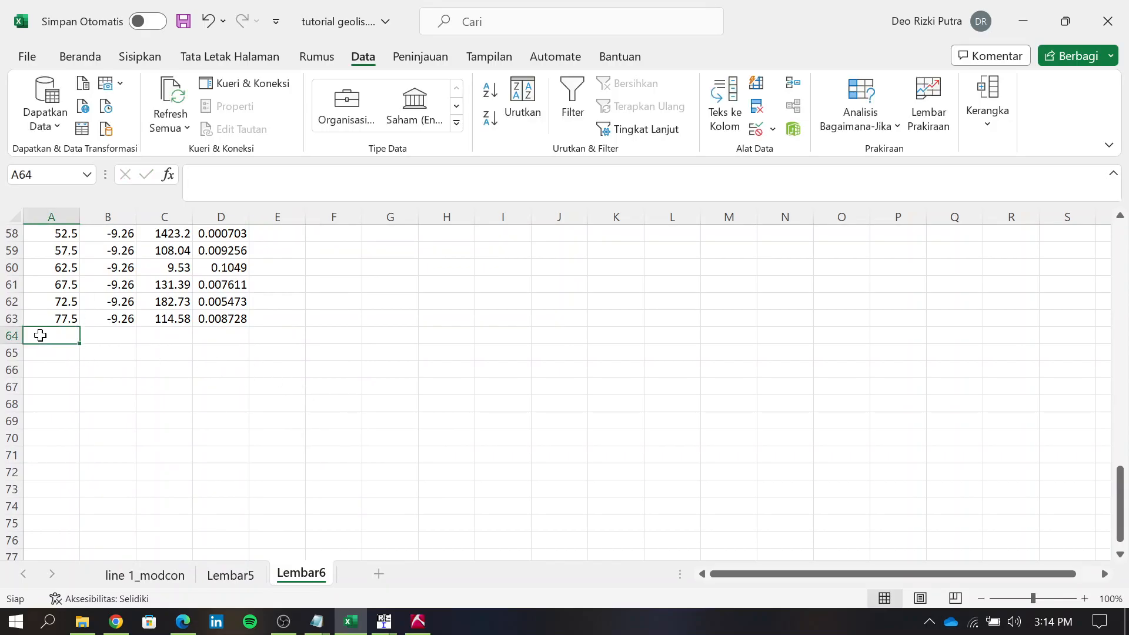
key("alt+Tab")
key("alt+Tab")
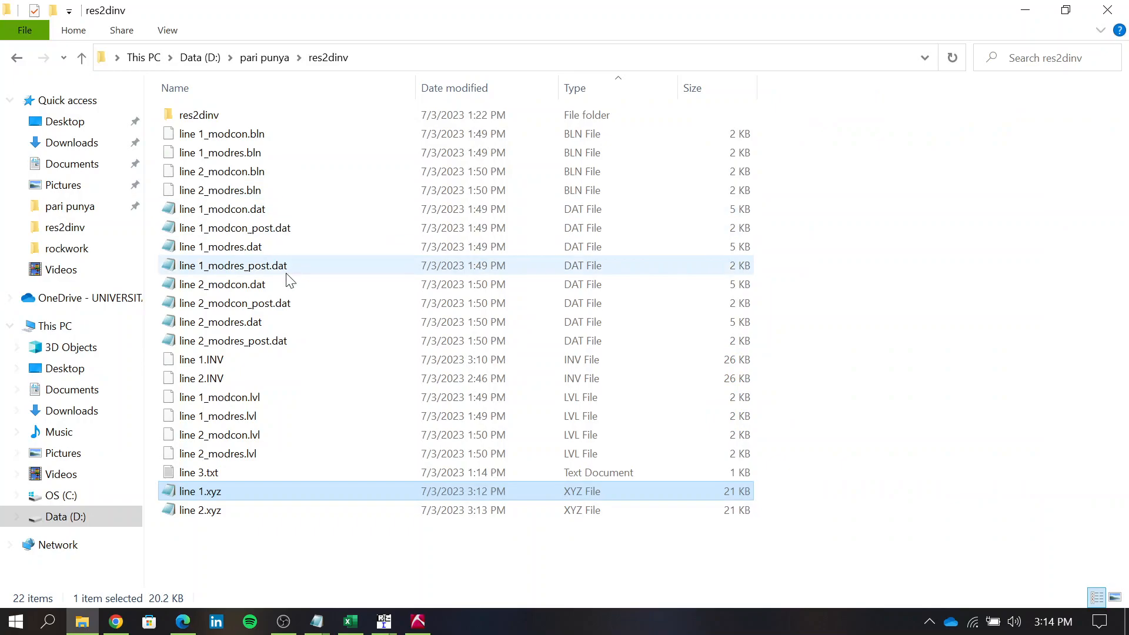
double_click(299, 510)
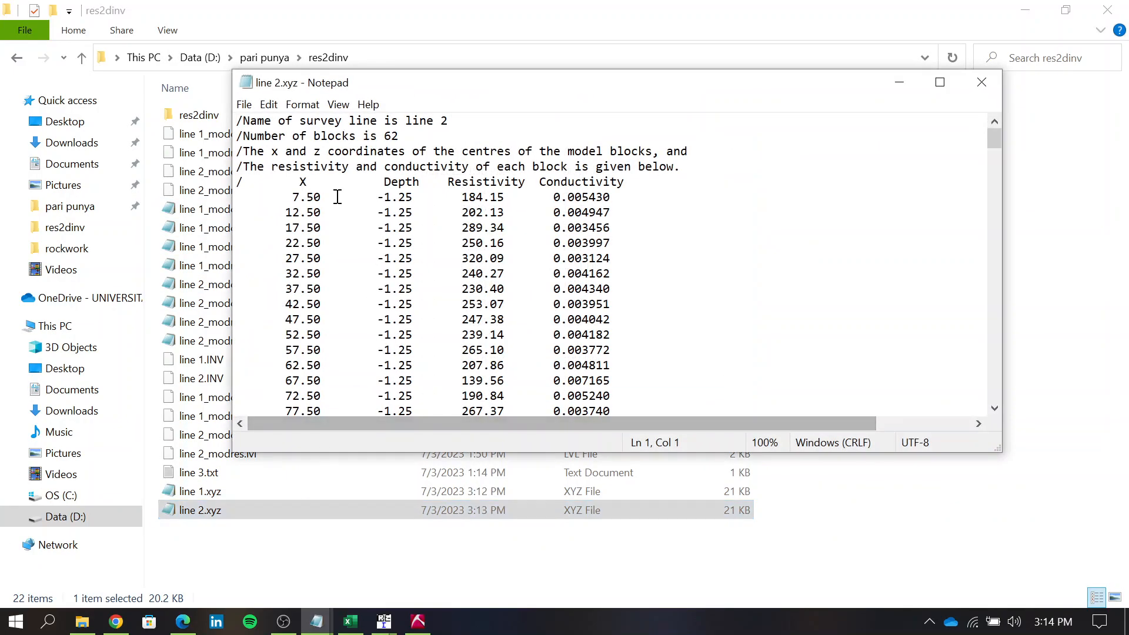
left_click(950, 82)
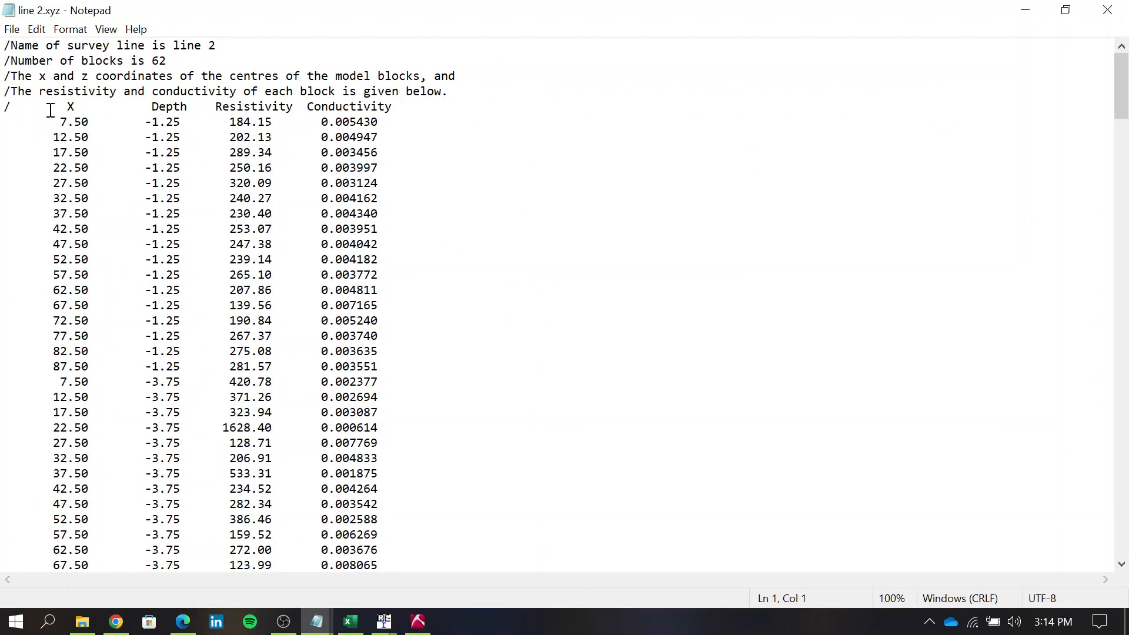
Step: Copy the X, Depth, Resistivity and Conductivity table with its headers from line 2.xyz into cell A64 of the Excel worksheet
left_click_drag(53, 109, 393, 441)
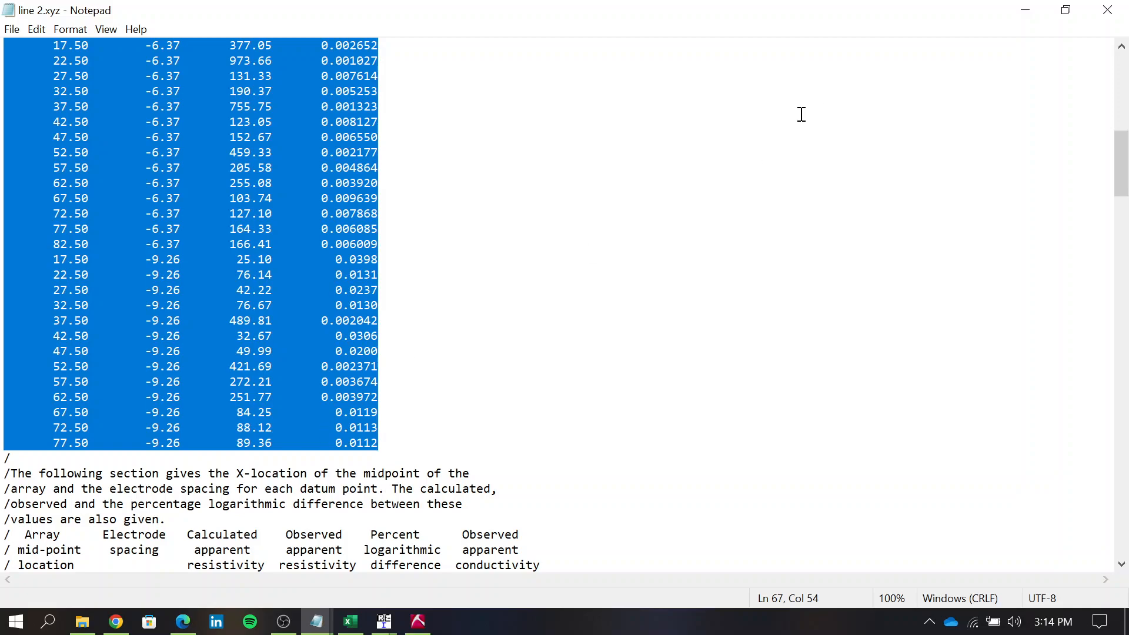
left_click(1026, 9)
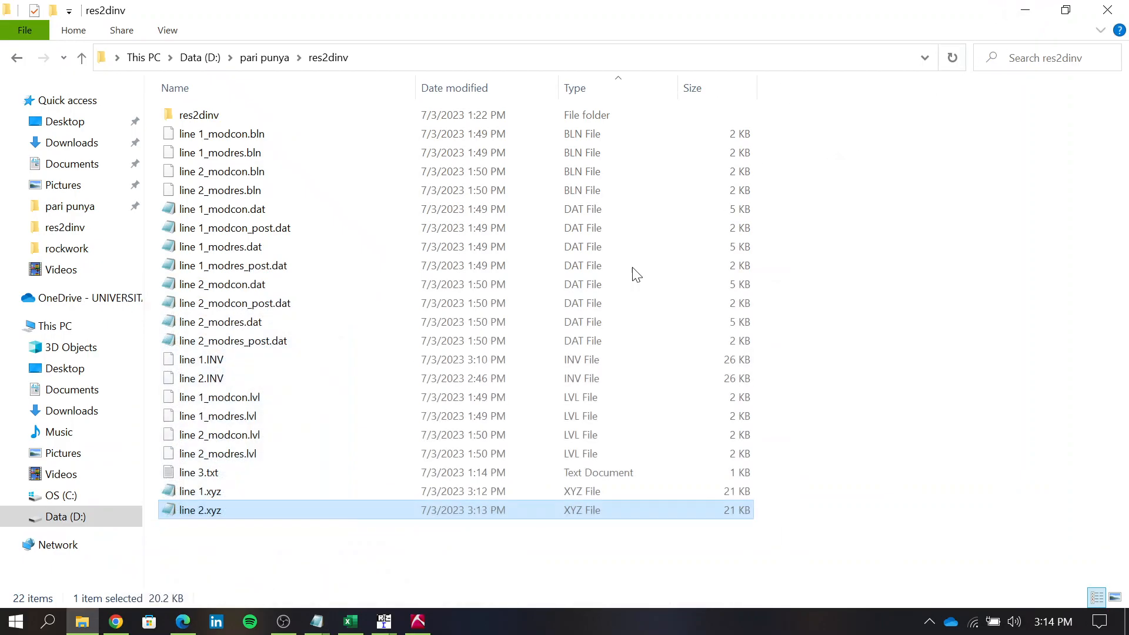
left_click(351, 622)
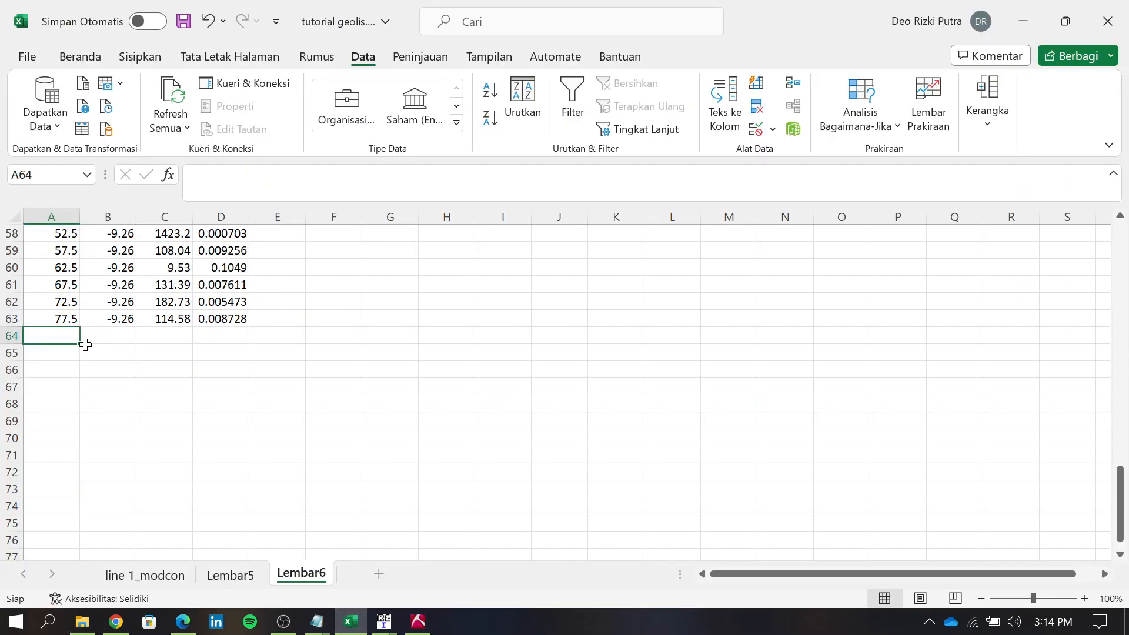
right_click(63, 338)
left_click(102, 122)
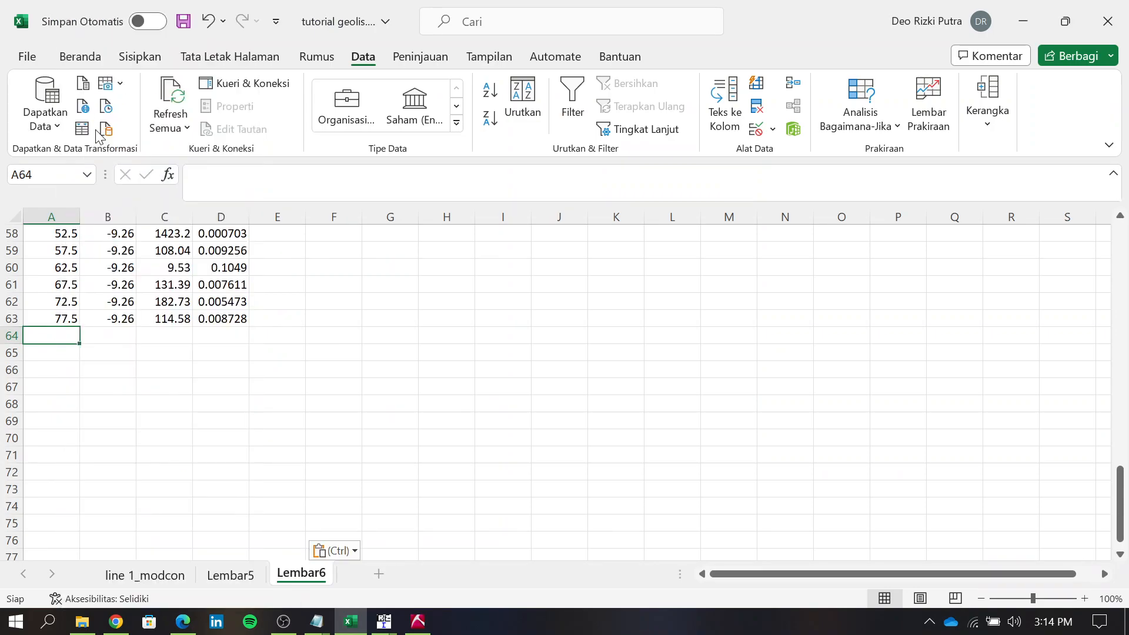
Step: Delete the empty column A cells from A64 downward, shifting the line 2 data left
left_click(42, 336)
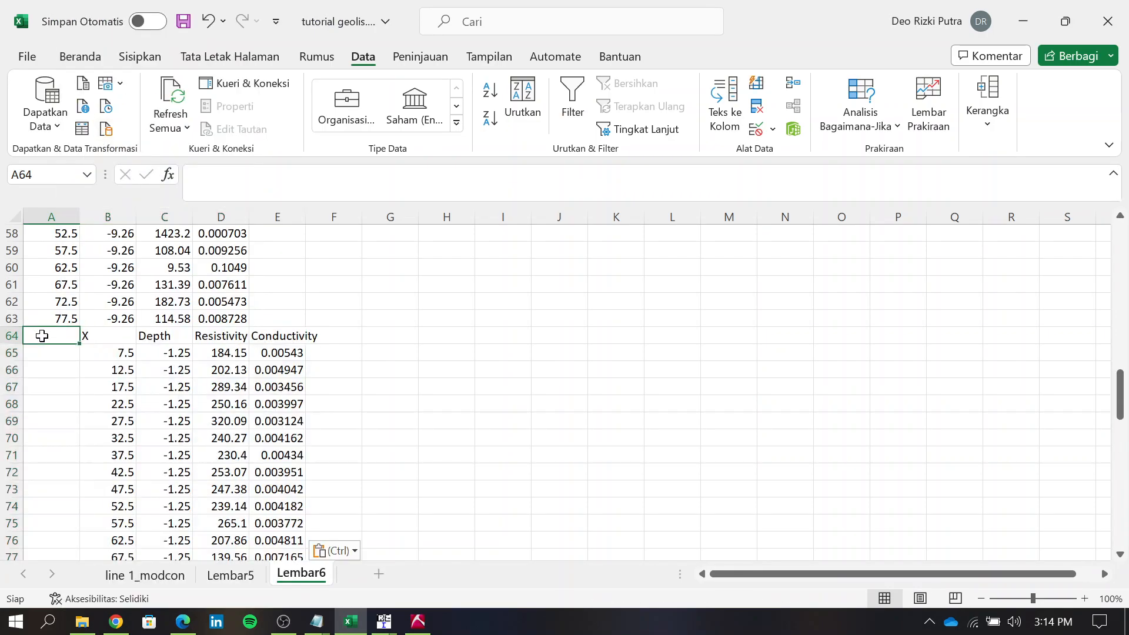
key("ctrl+shift+Down")
right_click(78, 338)
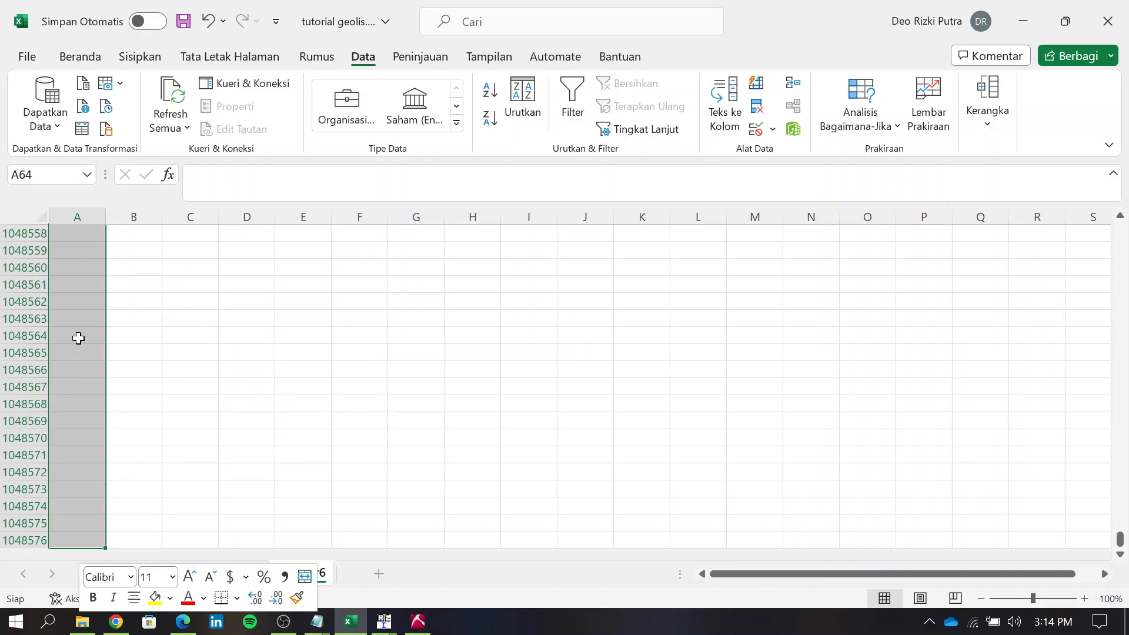
left_click(171, 233)
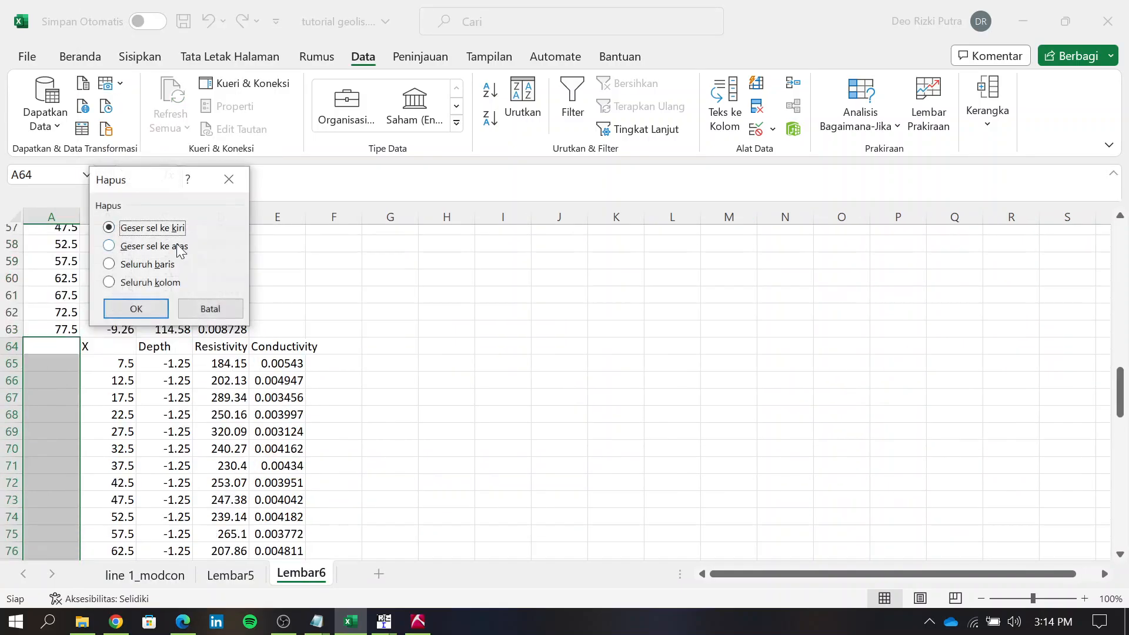
left_click(143, 312)
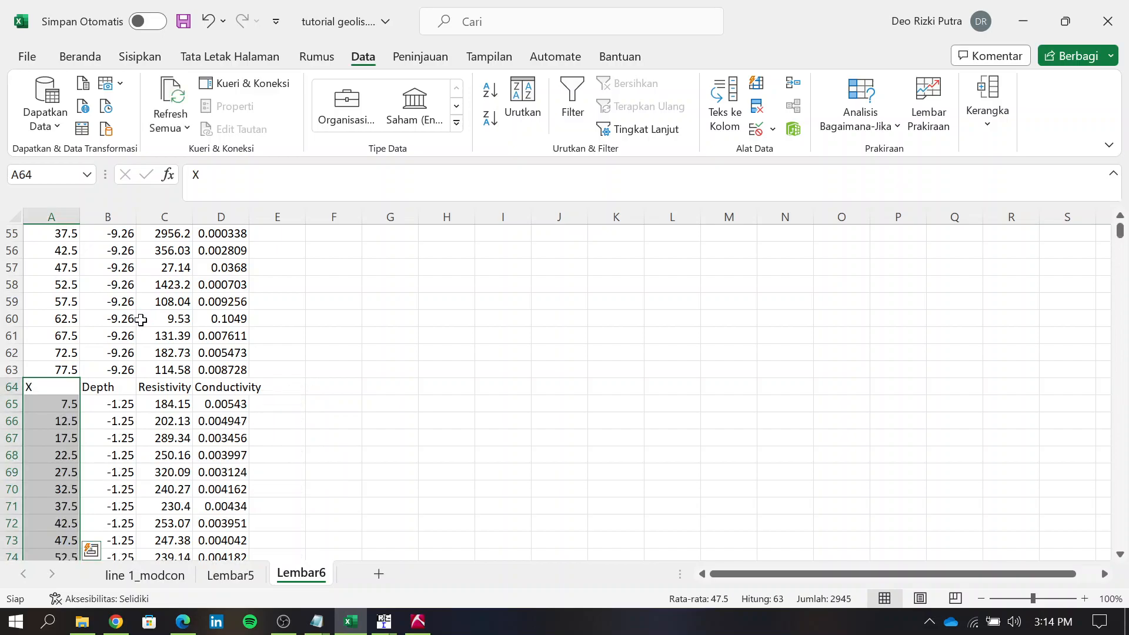
Step: Label the first line 2 data row line2 in column E and delete the repeated header row 64
left_click(284, 407)
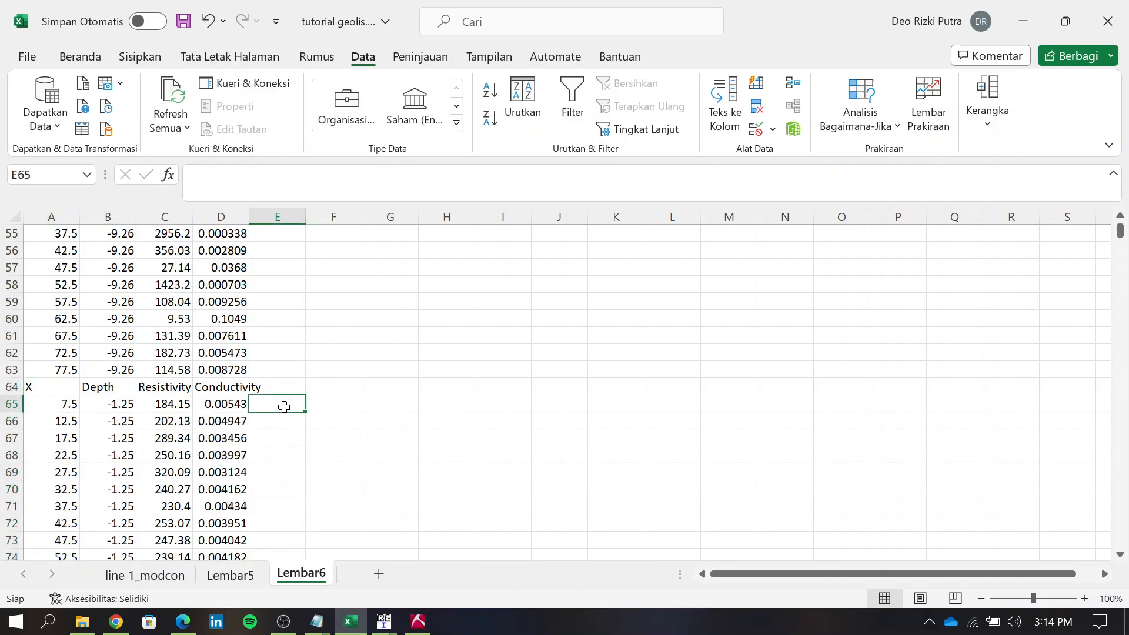
type("line")
type("2")
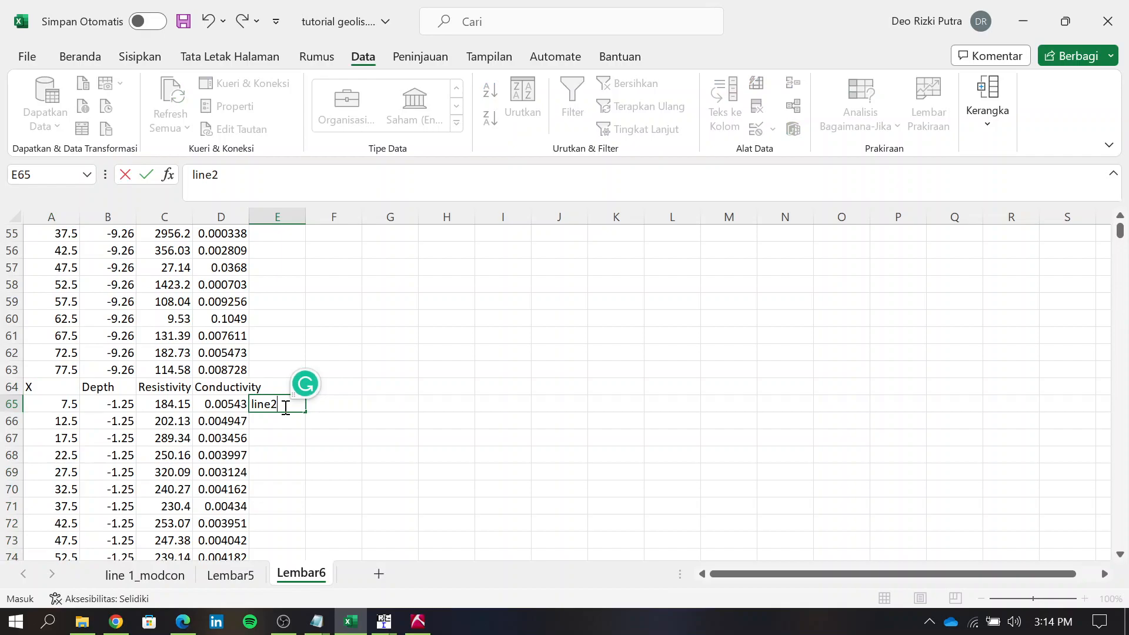
left_click(3, 387)
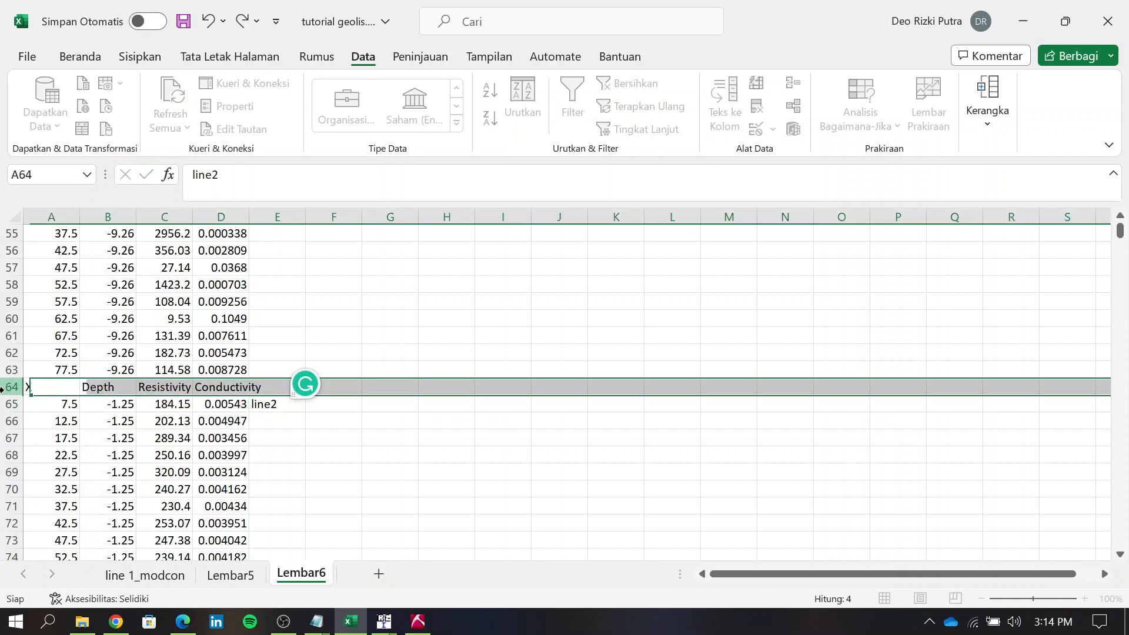
right_click(3, 387)
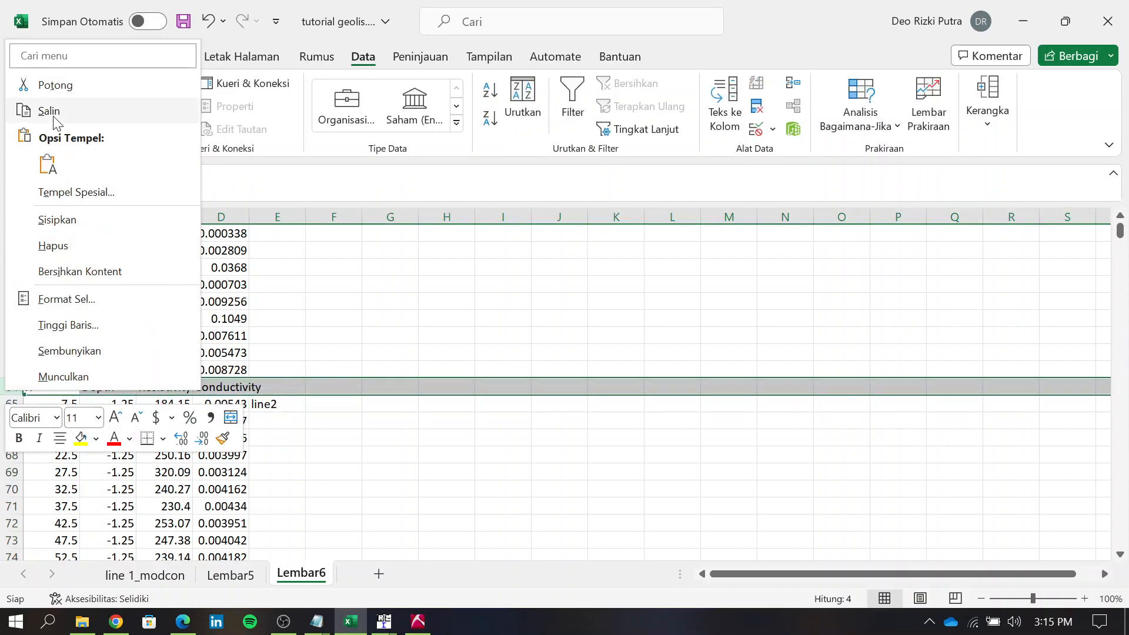
left_click(53, 246)
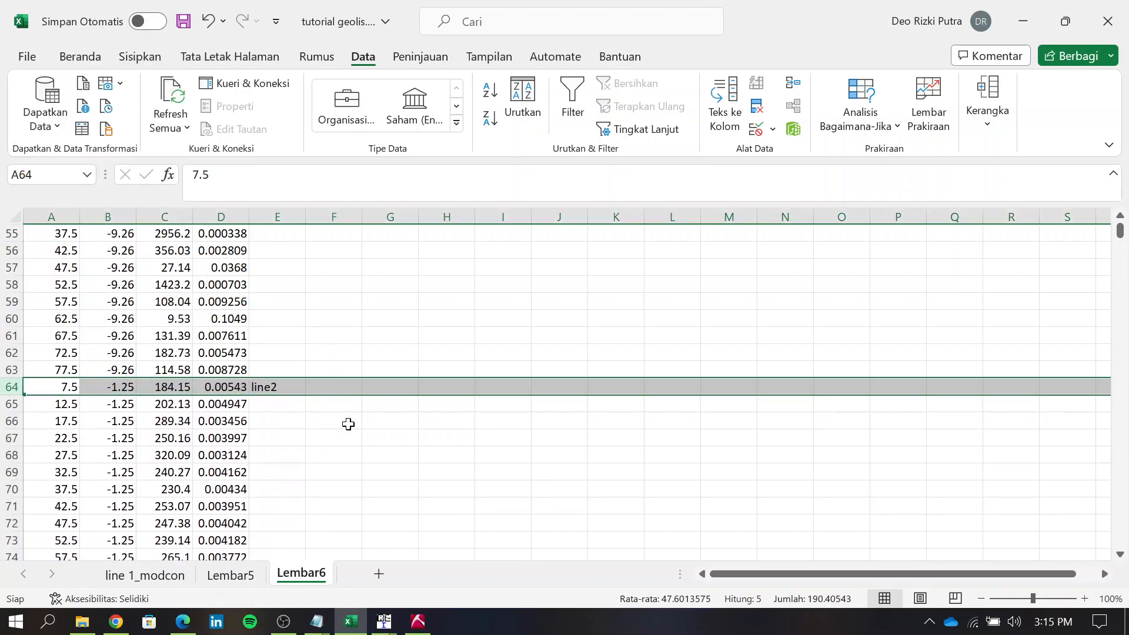
Step: Insert a blank column before Depth and enter the header y in cell B1
scroll(398, 455, "up", 2)
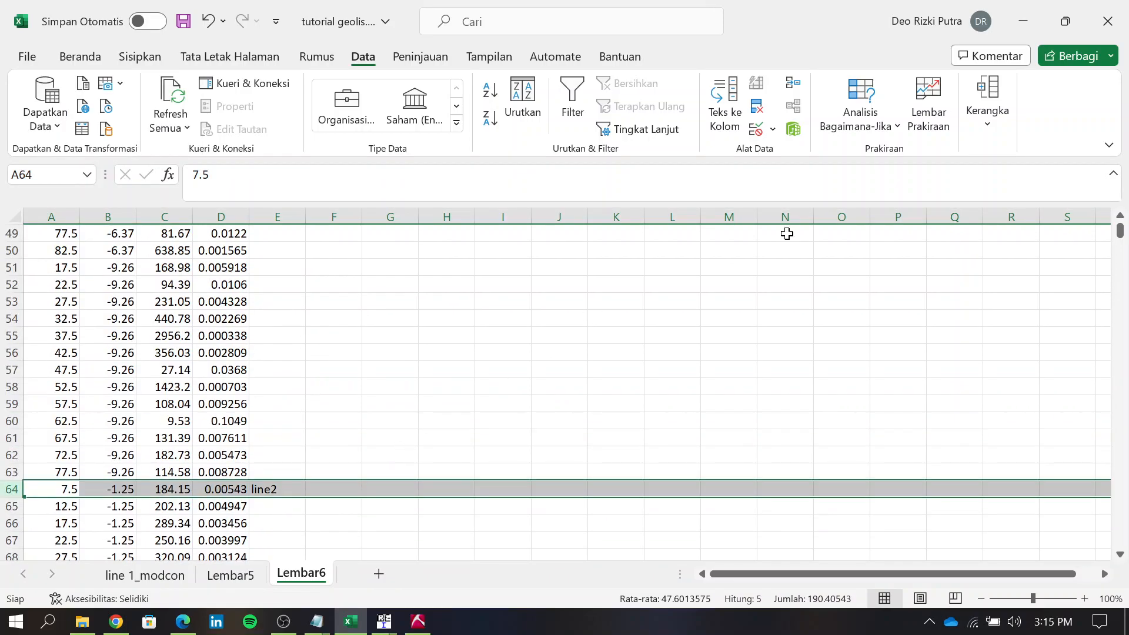
scroll(393, 452, "up", 9)
scroll(394, 452, "up", 7)
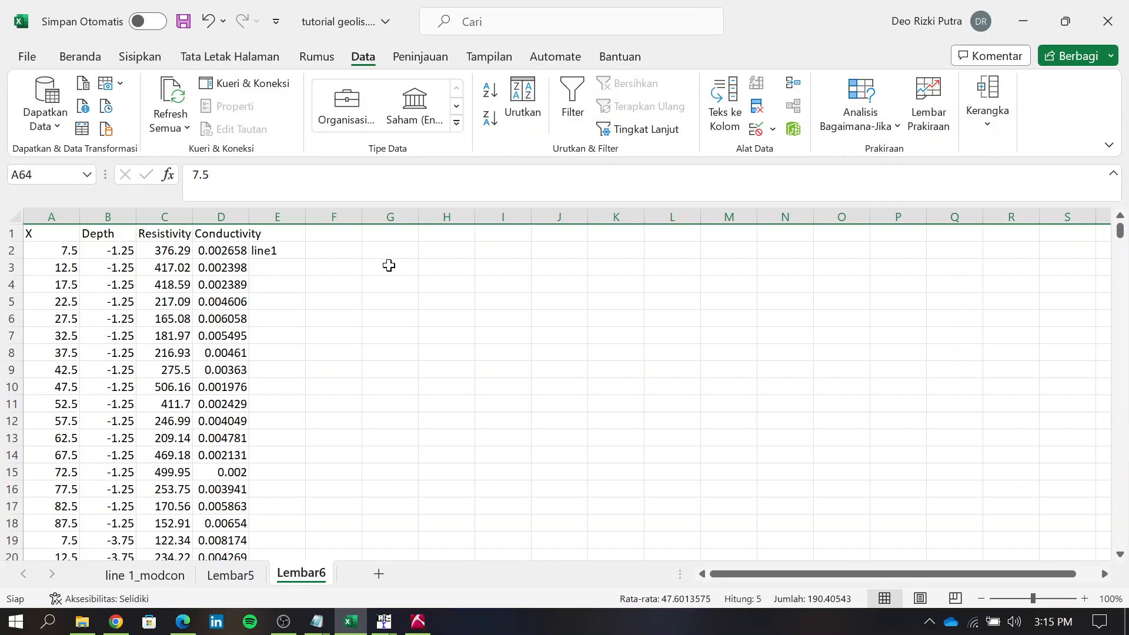
left_click(389, 267)
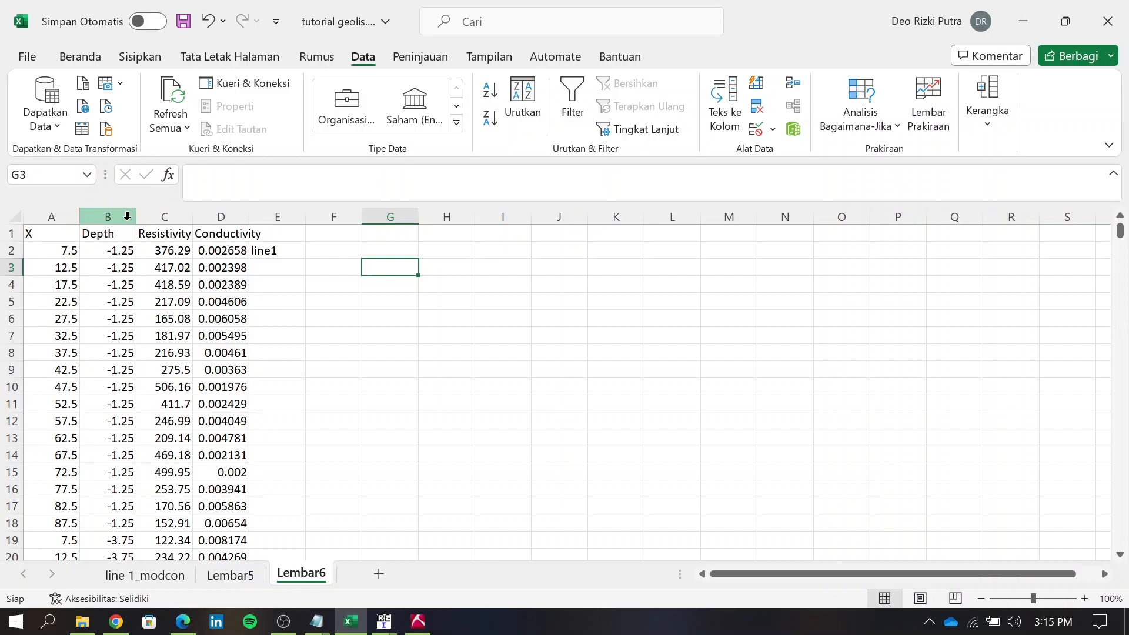
left_click(126, 216)
right_click(127, 216)
key("Escape")
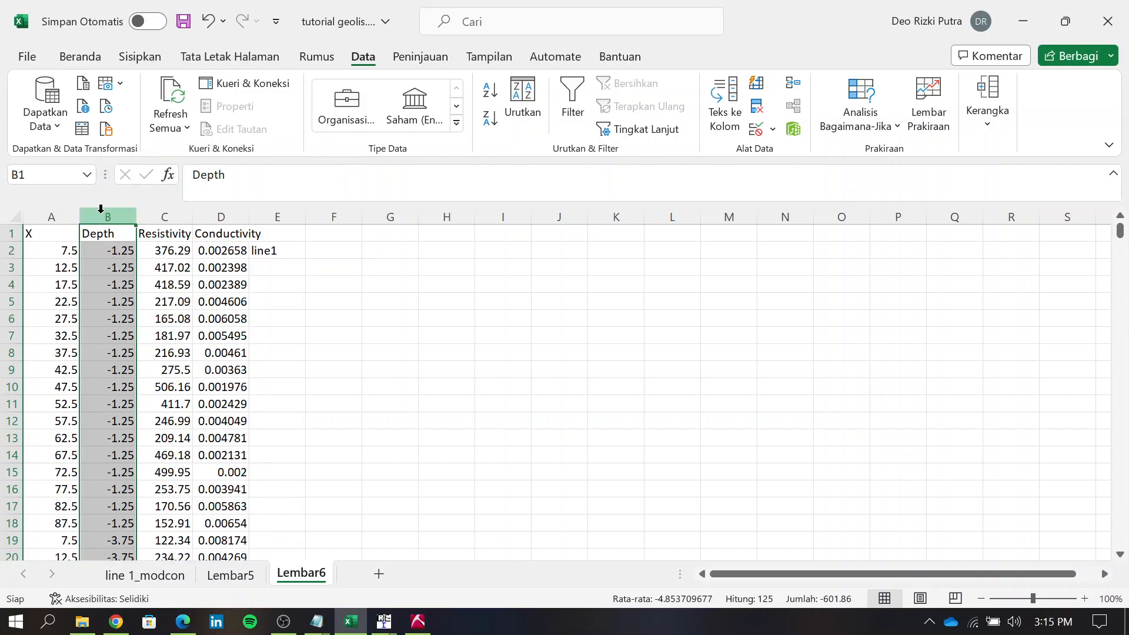
right_click(104, 244)
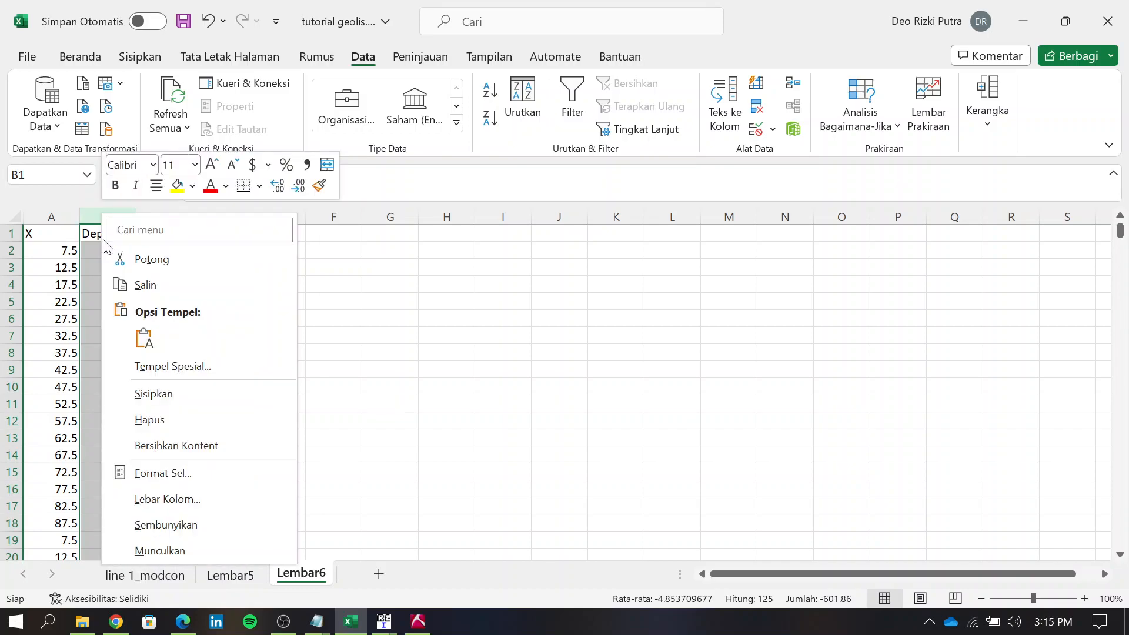
left_click(154, 394)
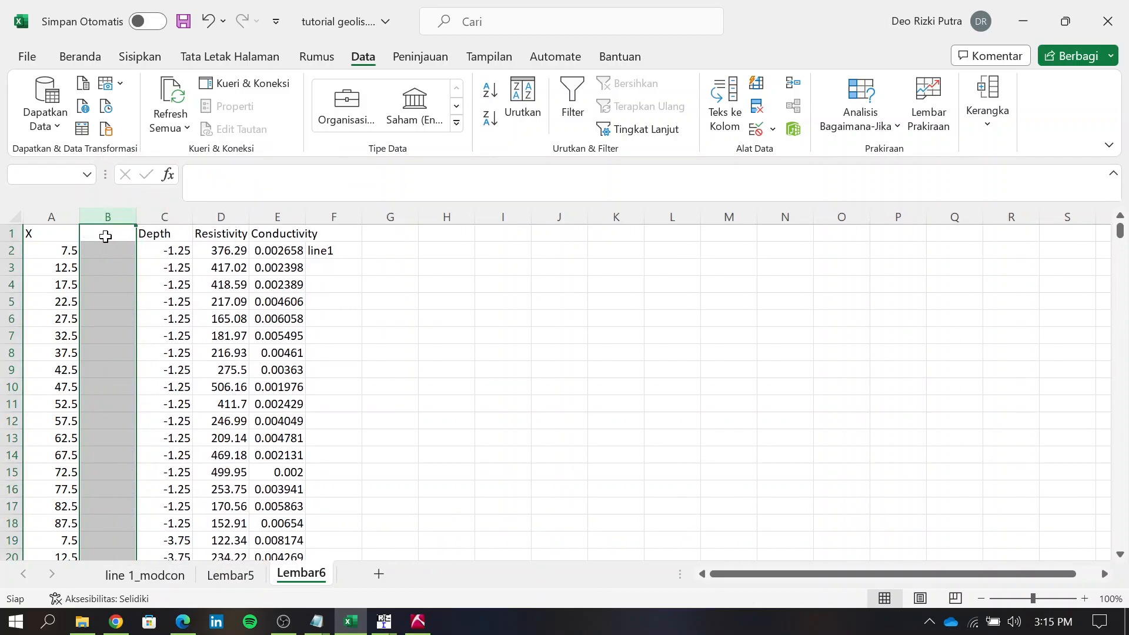
left_click(107, 239)
type("y")
key("Return")
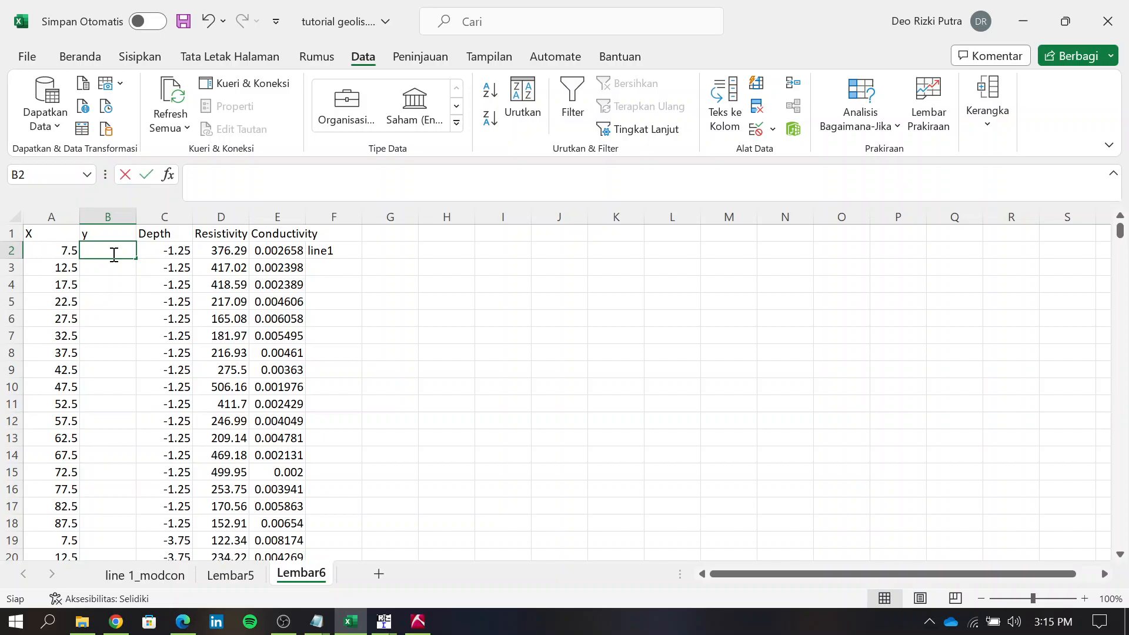
Step: Fill the y column with 0 for all line 1 rows, from B2 to B63
type("0")
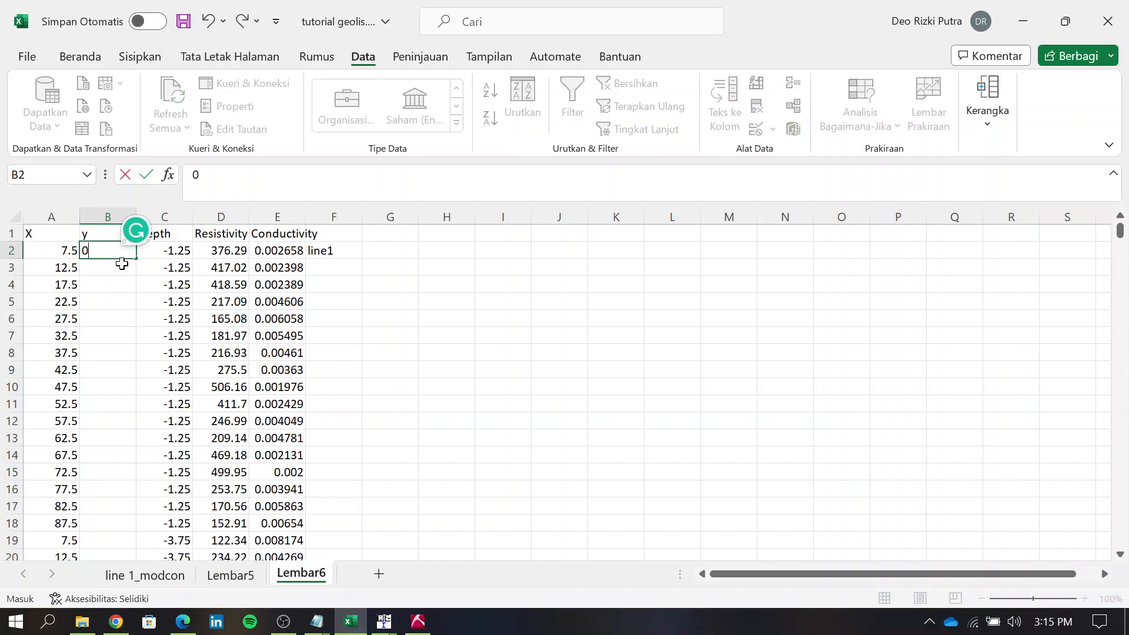
key("Return")
type("0")
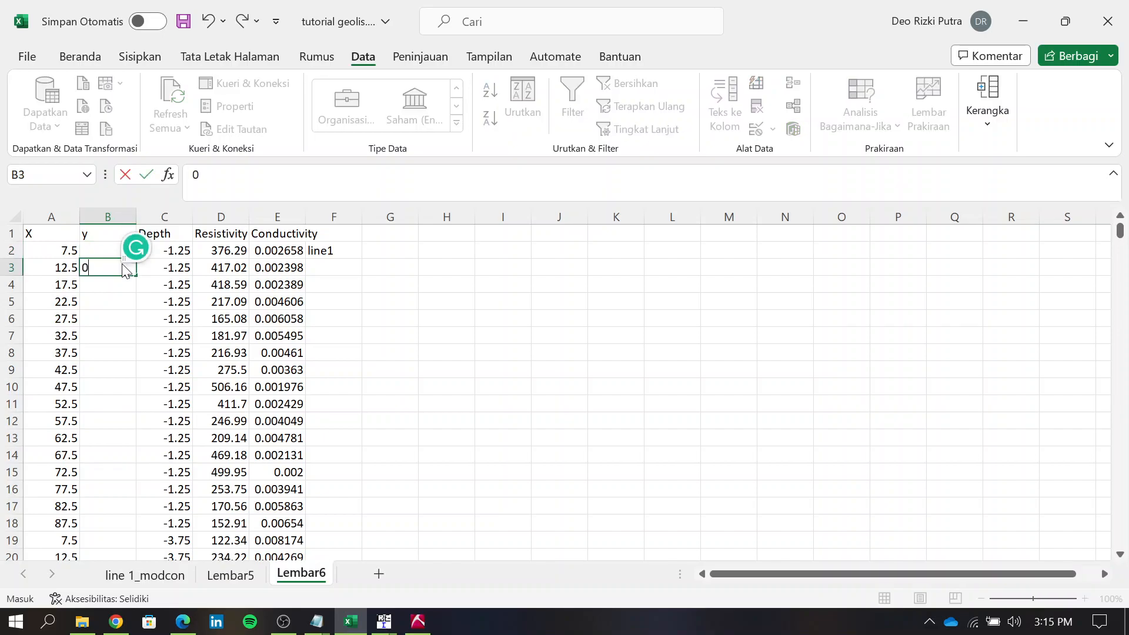
left_click(124, 255)
left_click_drag(113, 249, 177, 425)
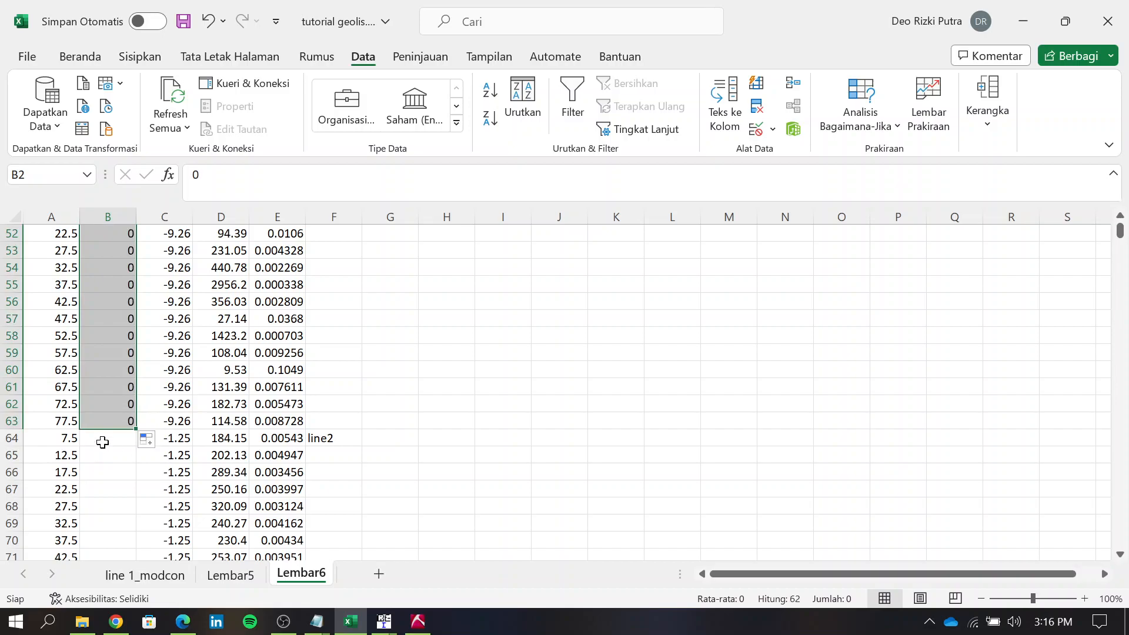
Step: Fill the y column with 7 for all line 2 rows, from B64 to B125, and check the fill through the last row
left_click(102, 442)
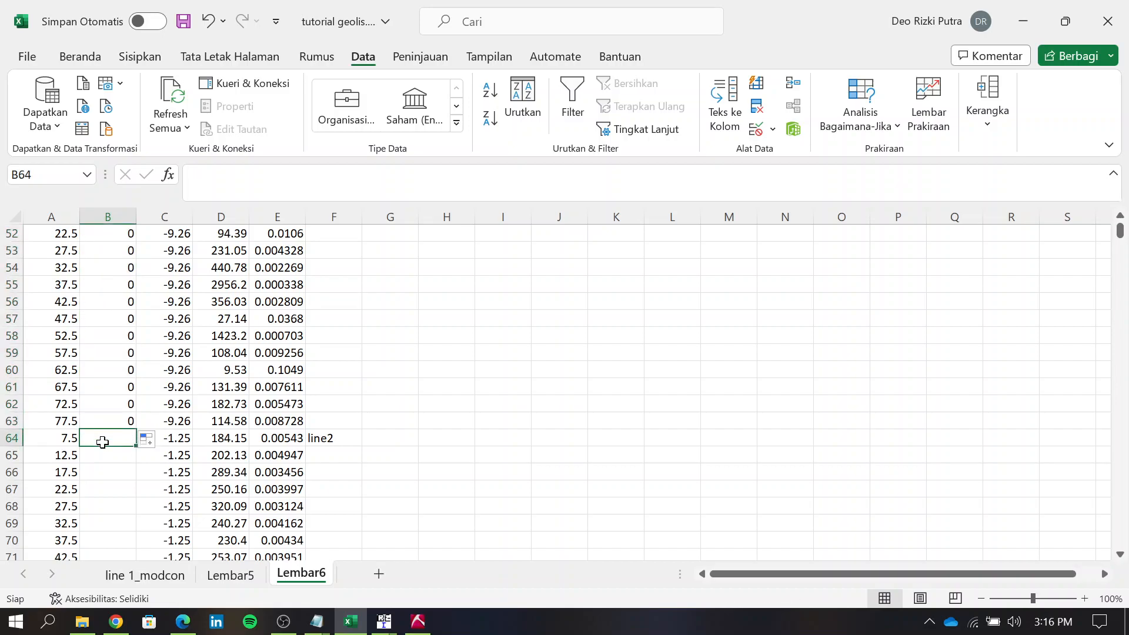
type("7")
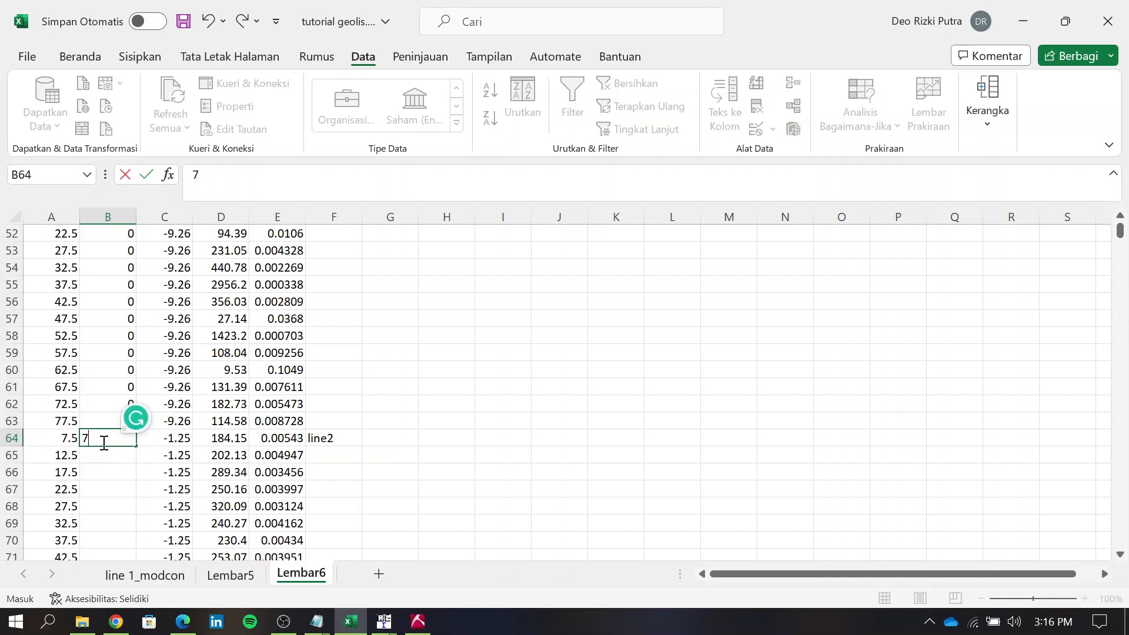
key("Return")
type("7")
left_click(104, 440)
left_click_drag(104, 437, 108, 456)
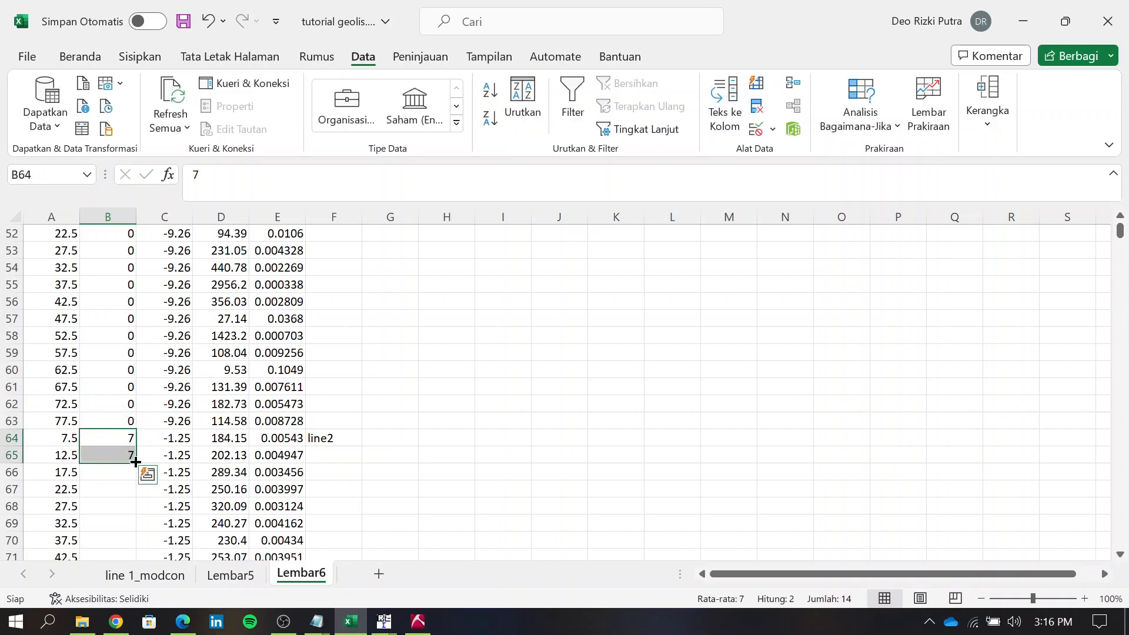
double_click(136, 463)
scroll(421, 491, "down", 20)
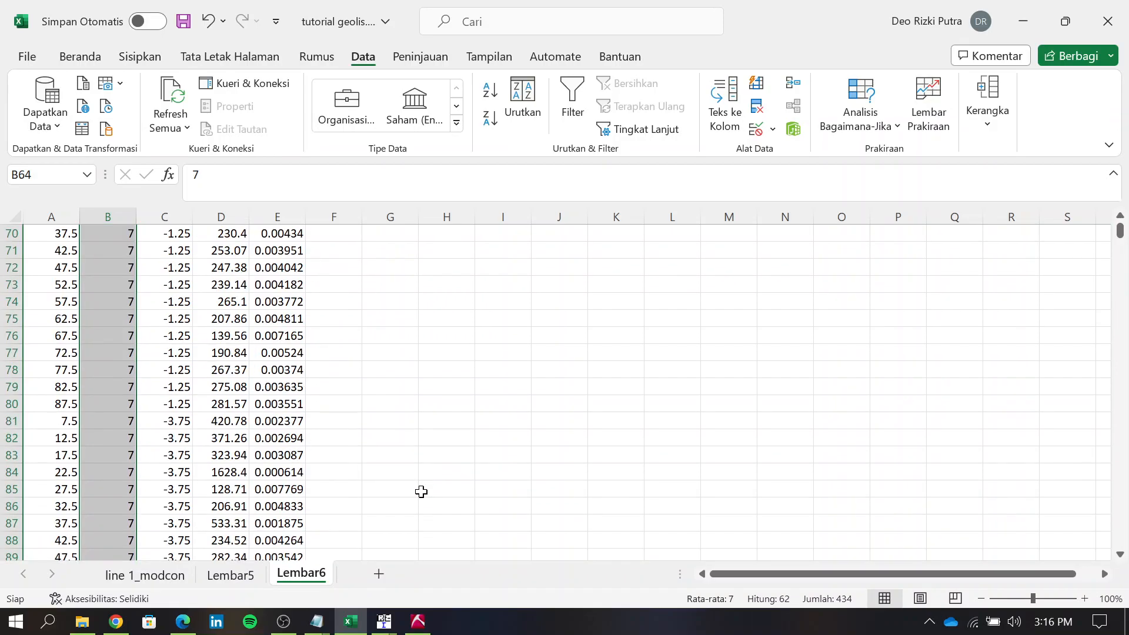
scroll(421, 492, "down", 7)
scroll(421, 491, "up", 11)
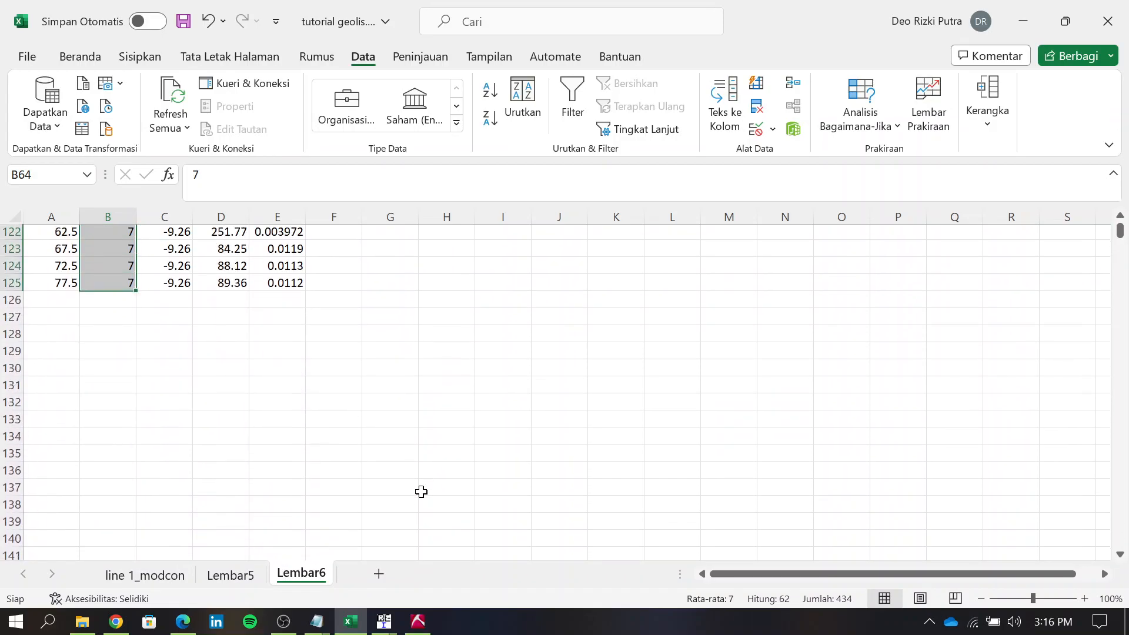
scroll(421, 492, "up", 20)
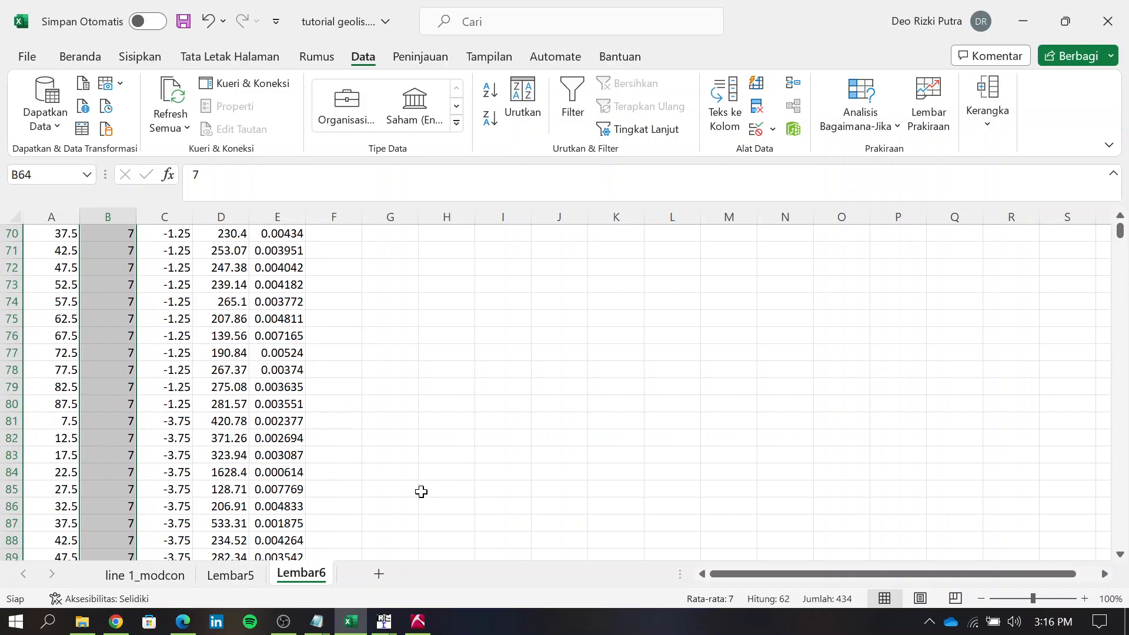
scroll(421, 491, "up", 14)
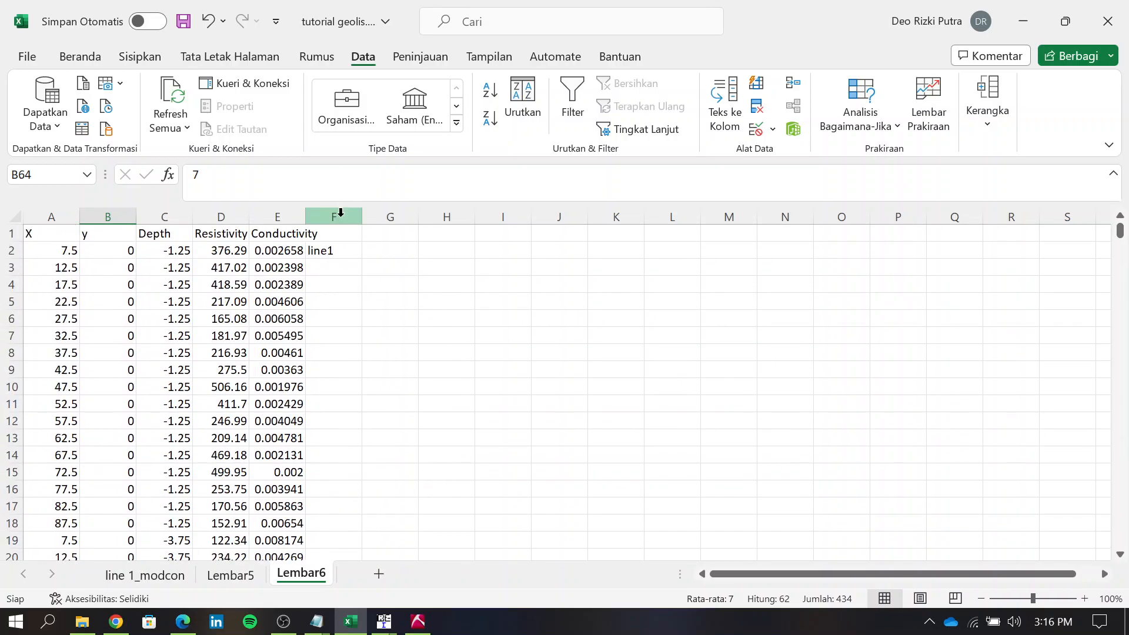
Step: Save the tutorial geolis workbook and leave the combined worksheet Lembar6 open
left_click(183, 22)
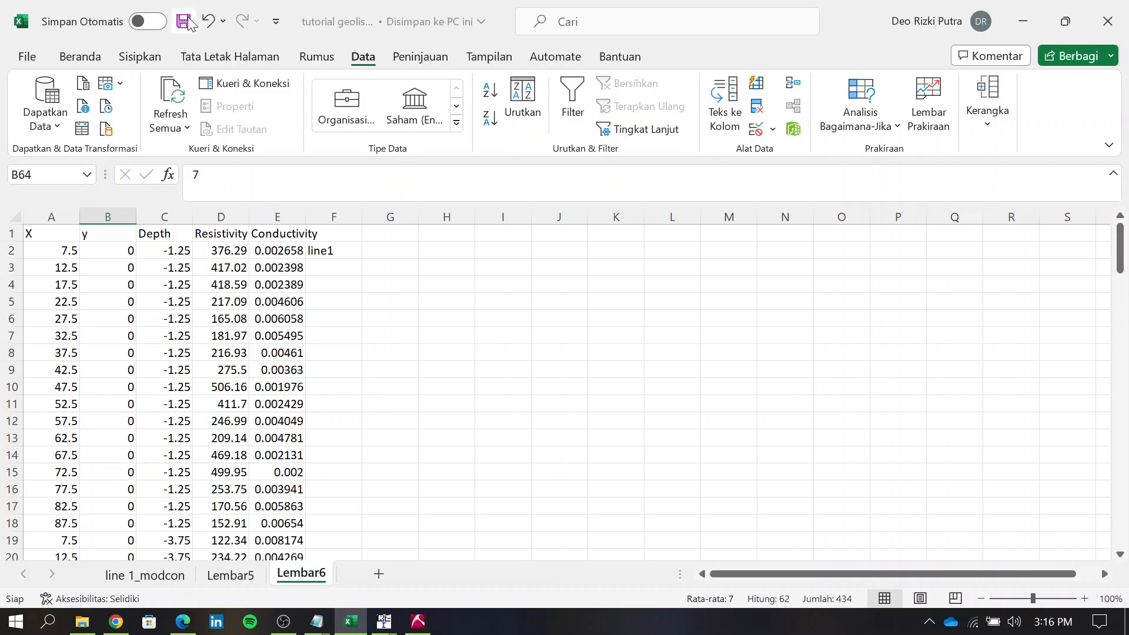
left_click(259, 578)
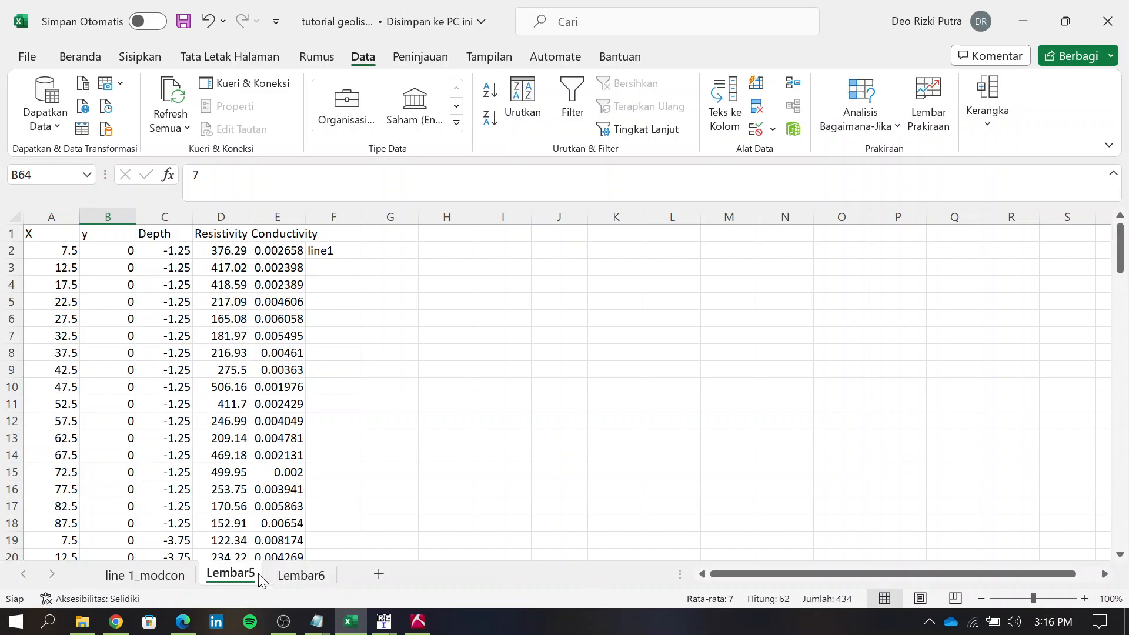
left_click(306, 576)
left_click(241, 576)
left_click(295, 576)
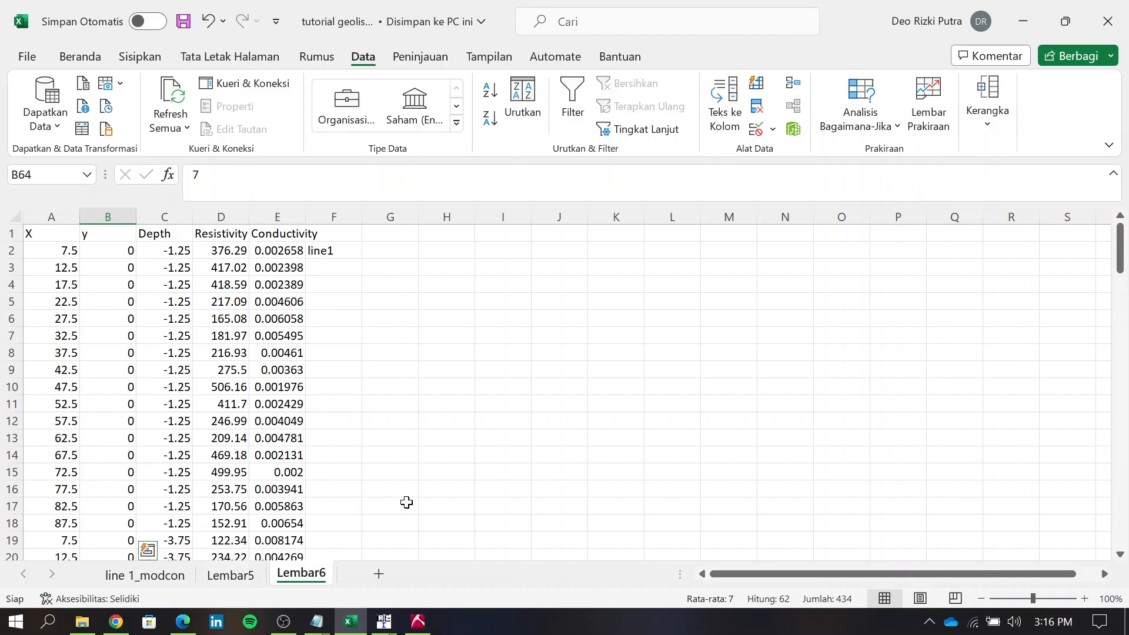
Step: Minimize the Excel and File Explorer windows and open RockWorks from the desktop
left_click(1018, 23)
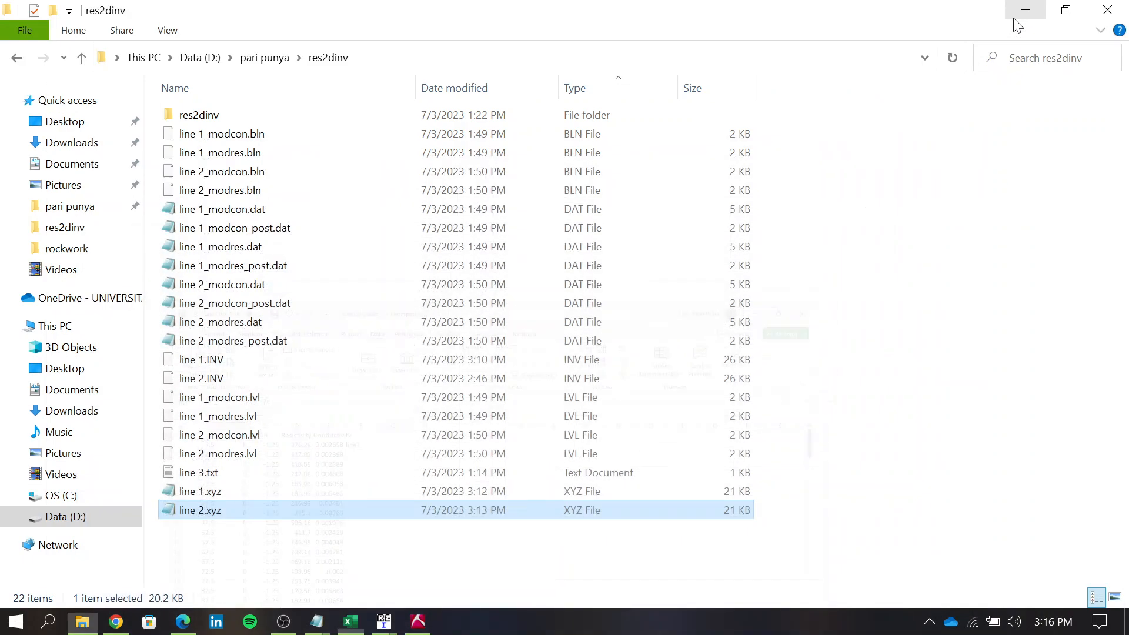
left_click(1018, 12)
left_click(1023, 10)
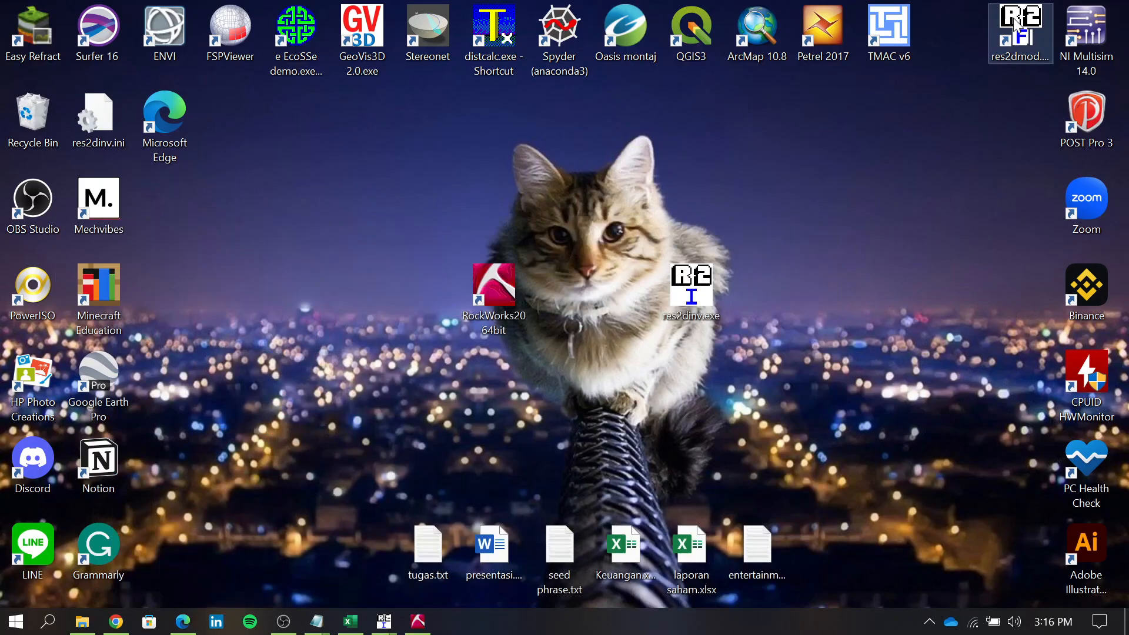
double_click(520, 306)
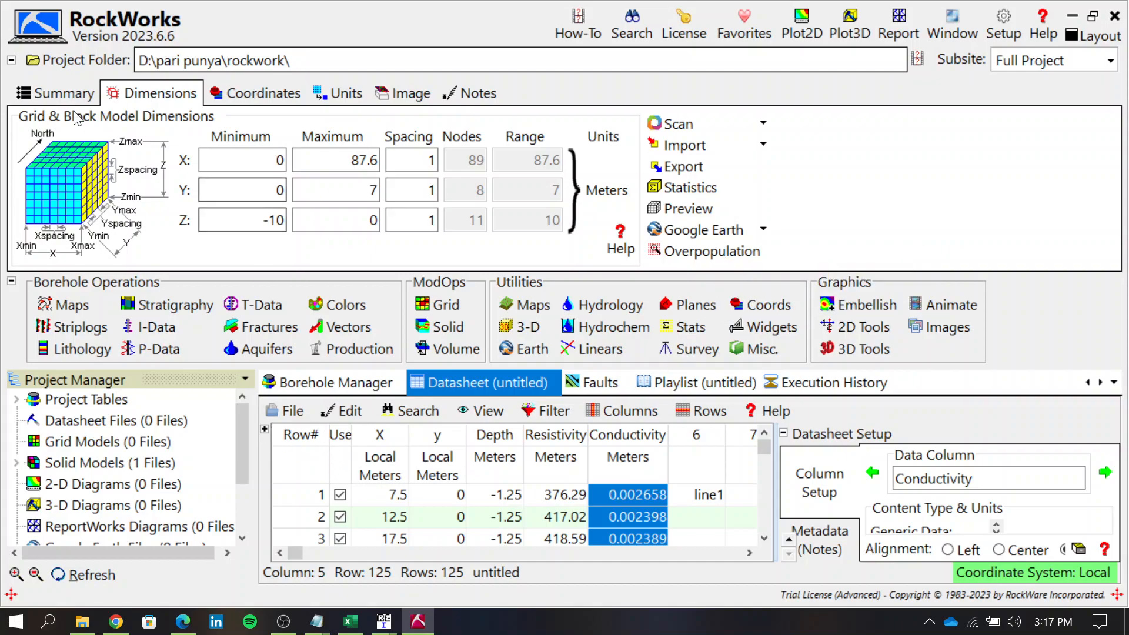
Step: Start a new RockWorks project and try to assign D:\pari punya\rockwork as its folder
left_click(57, 62)
left_click(61, 85)
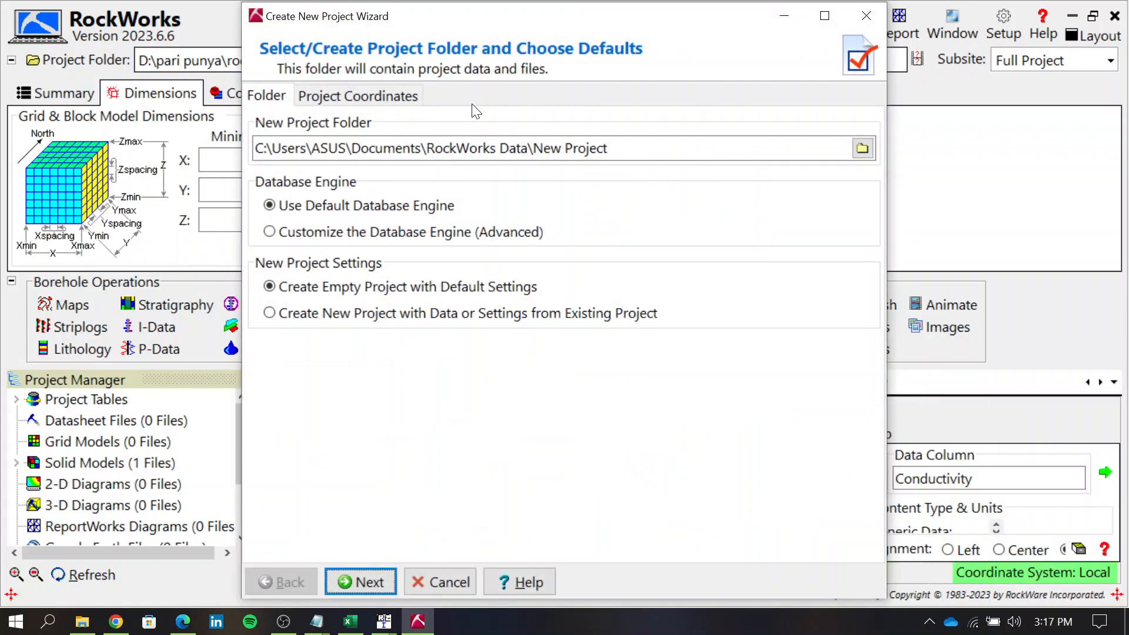
left_click(386, 97)
left_click(277, 96)
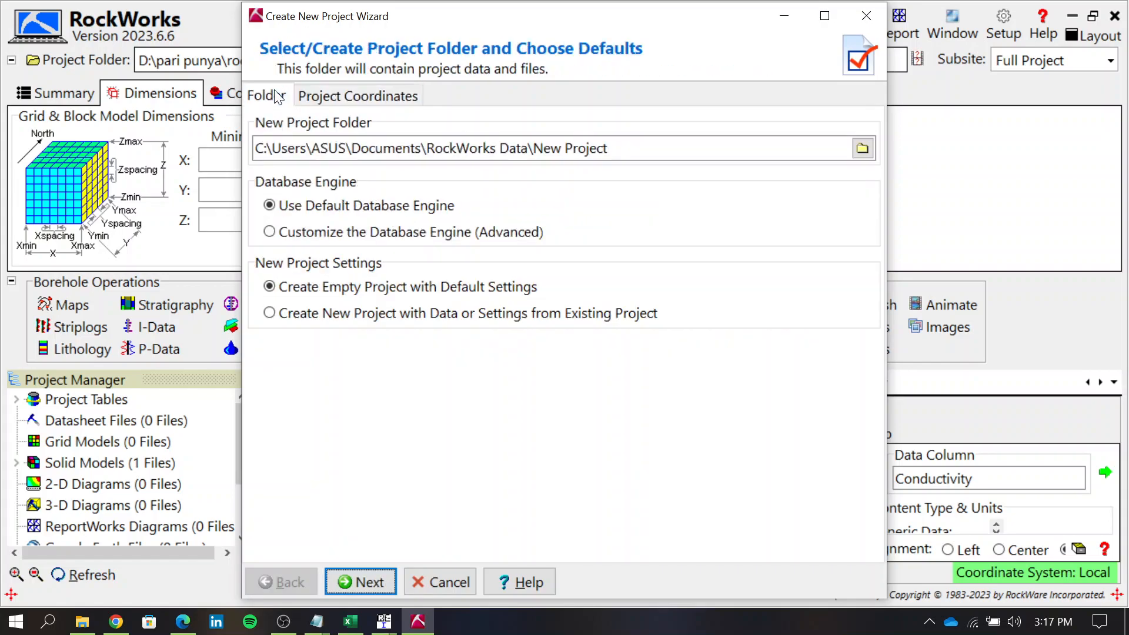
left_click(866, 149)
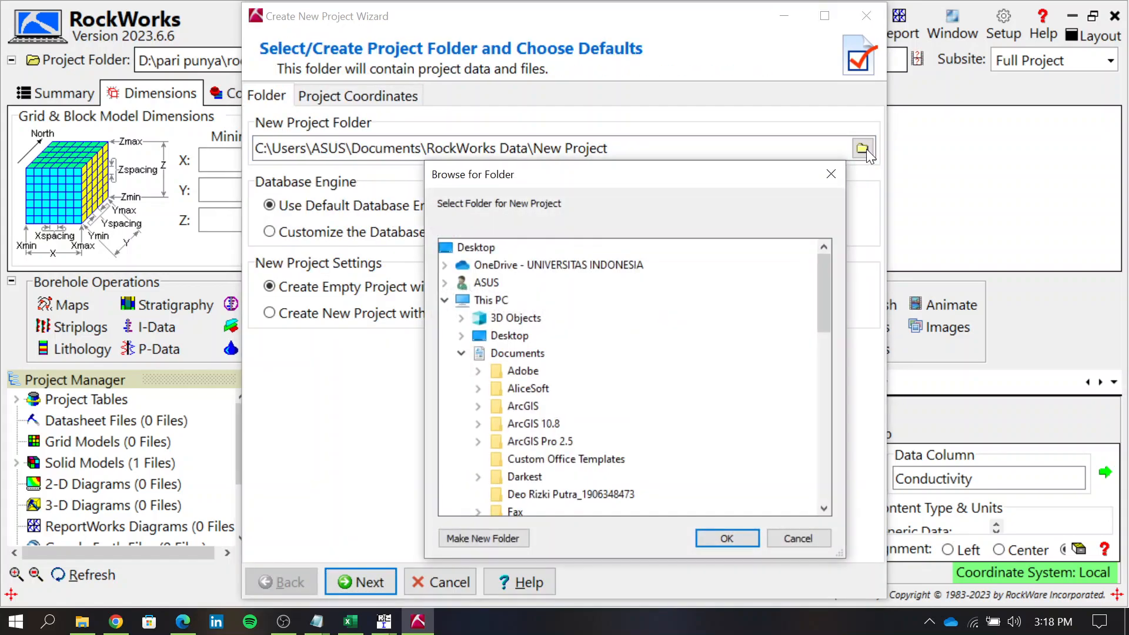
left_click(449, 299)
left_click(448, 298)
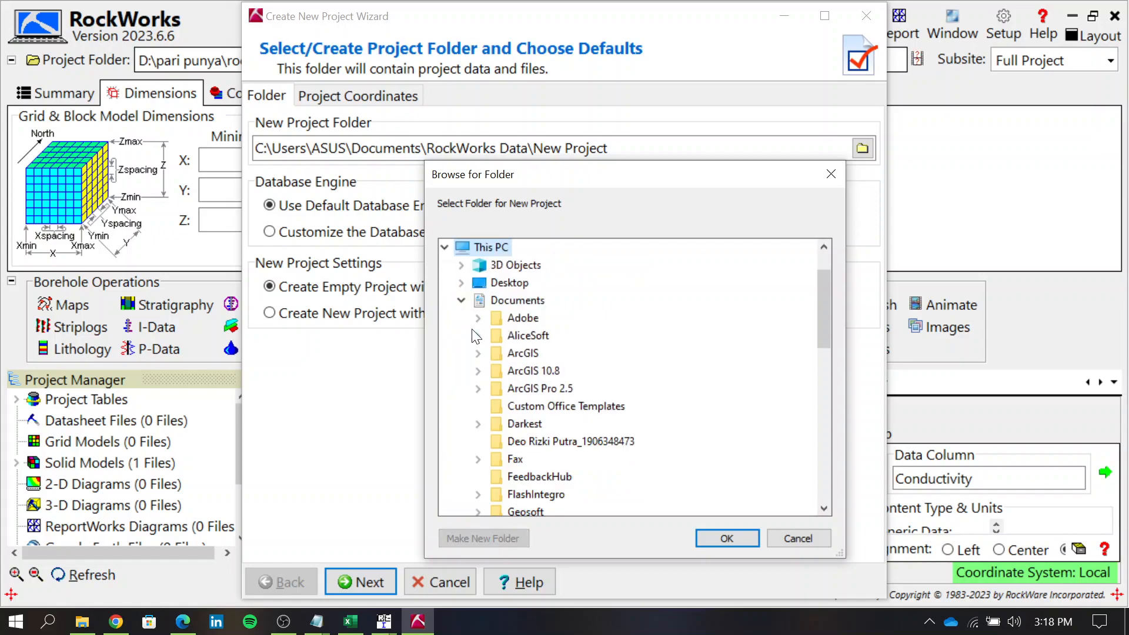
left_click(461, 301)
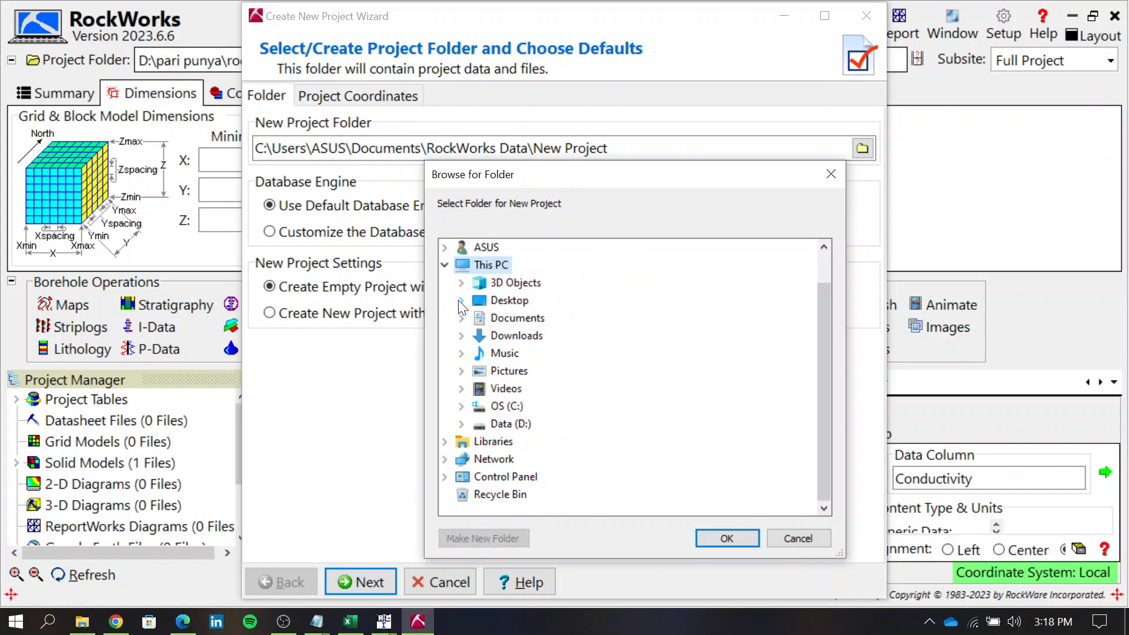
double_click(504, 424)
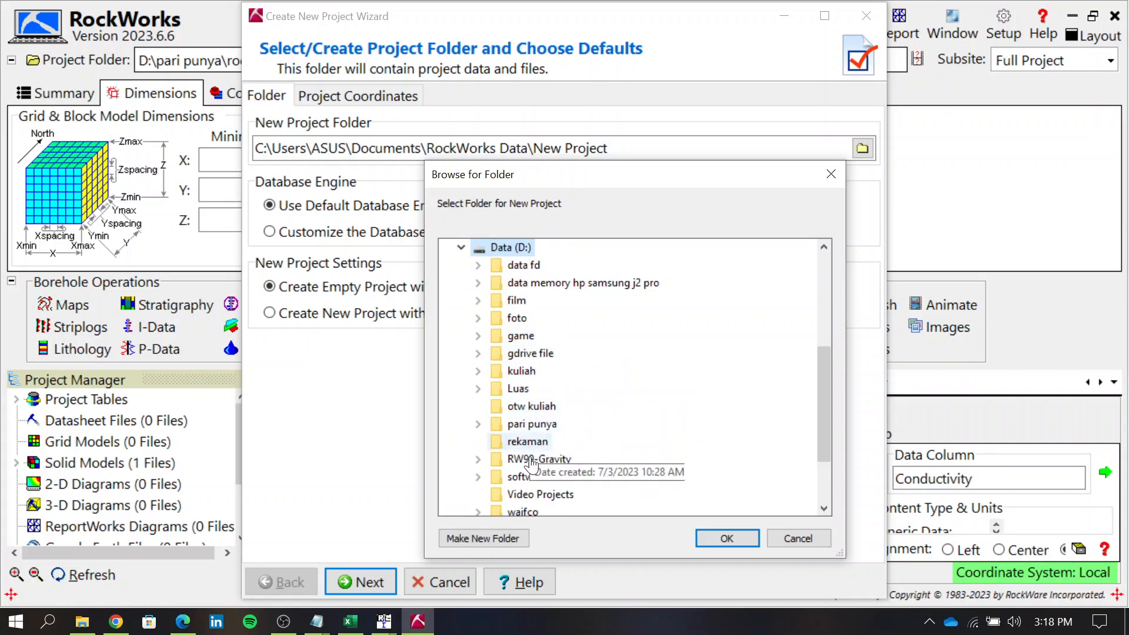
double_click(531, 424)
double_click(545, 459)
left_click(711, 537)
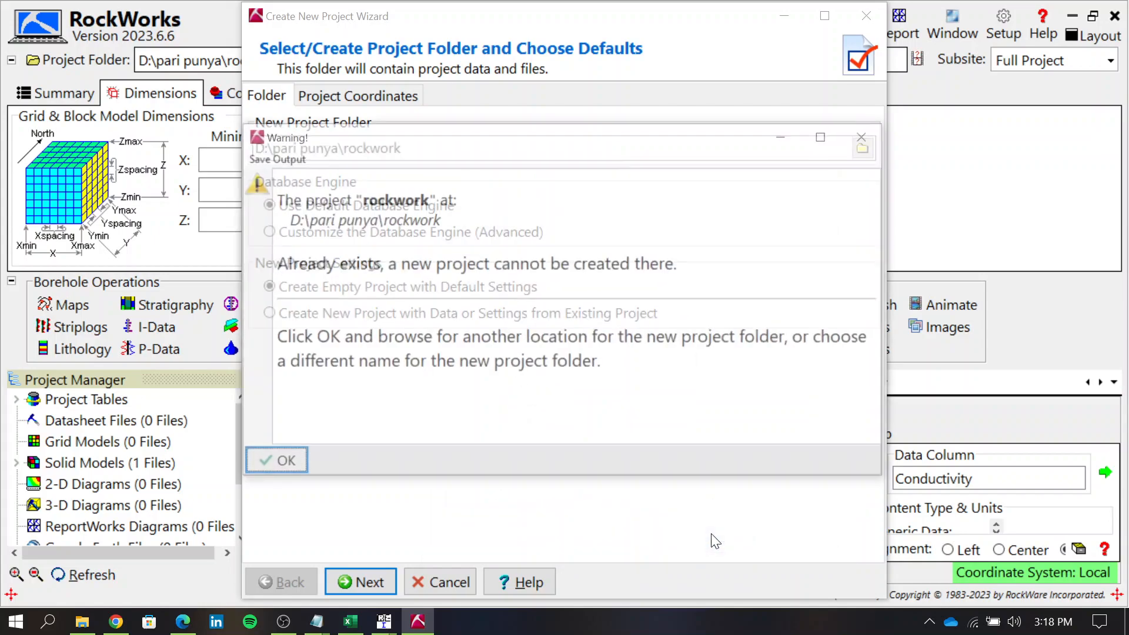
left_click(296, 464)
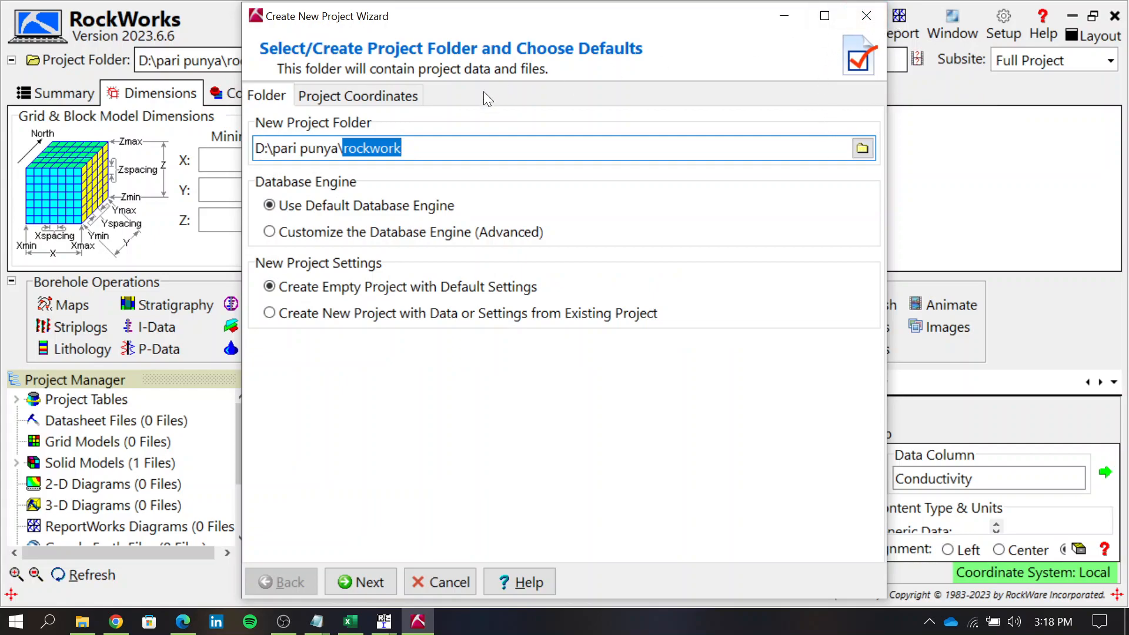
Step: Set the new project's coordinates to UTM with datum WGS-84 1984 (NAD-83) and zone 41, Northern Hemisphere
left_click(325, 101)
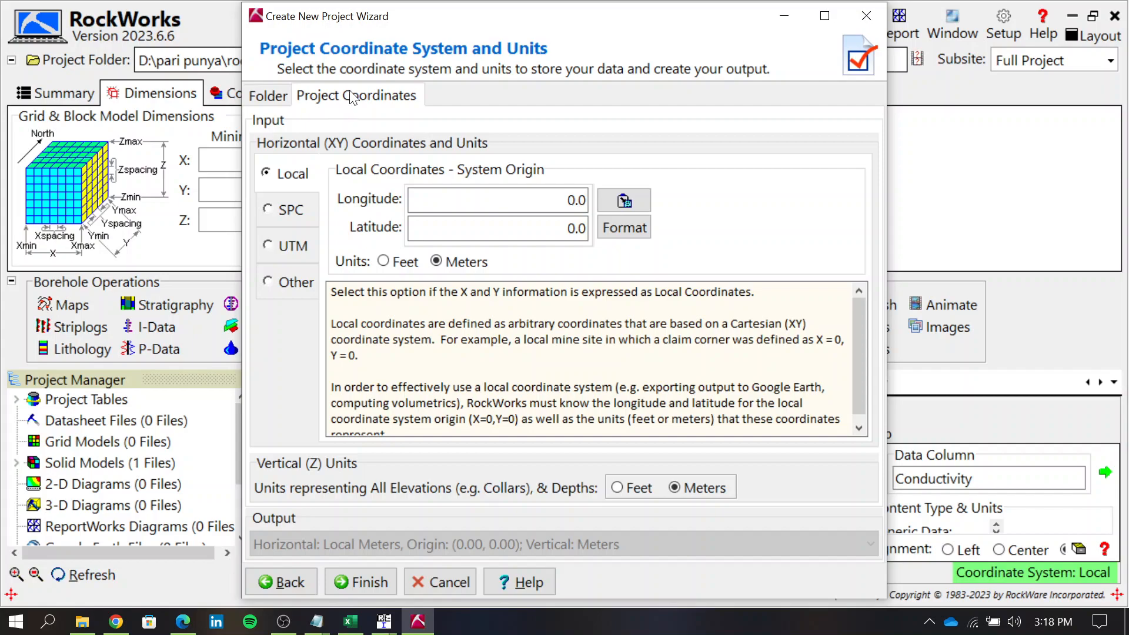
left_click(292, 255)
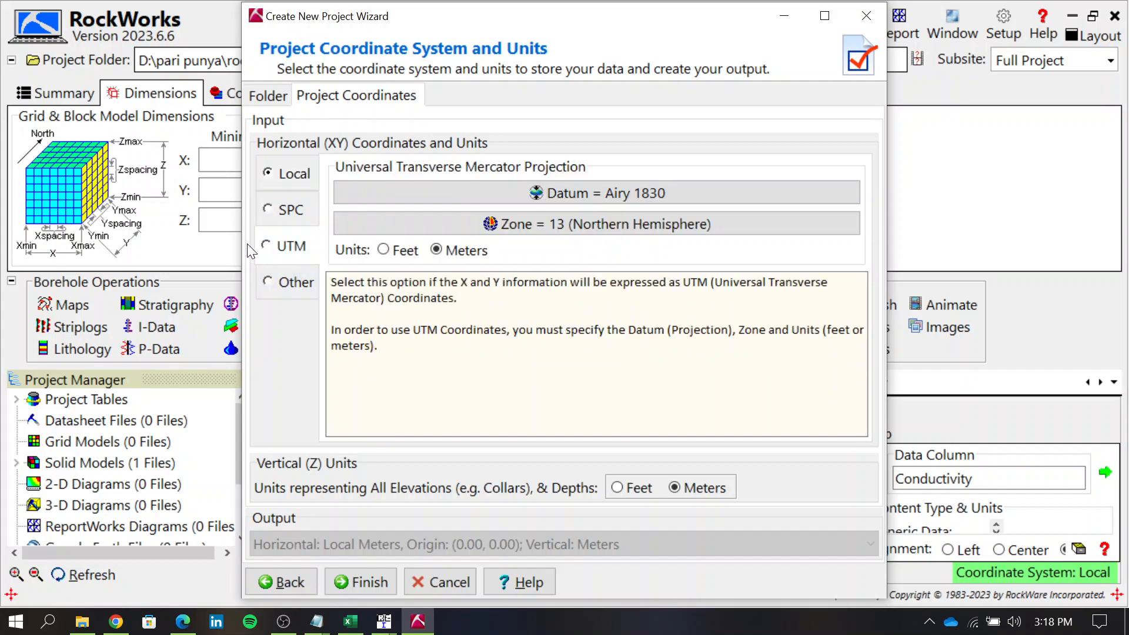
left_click(266, 246)
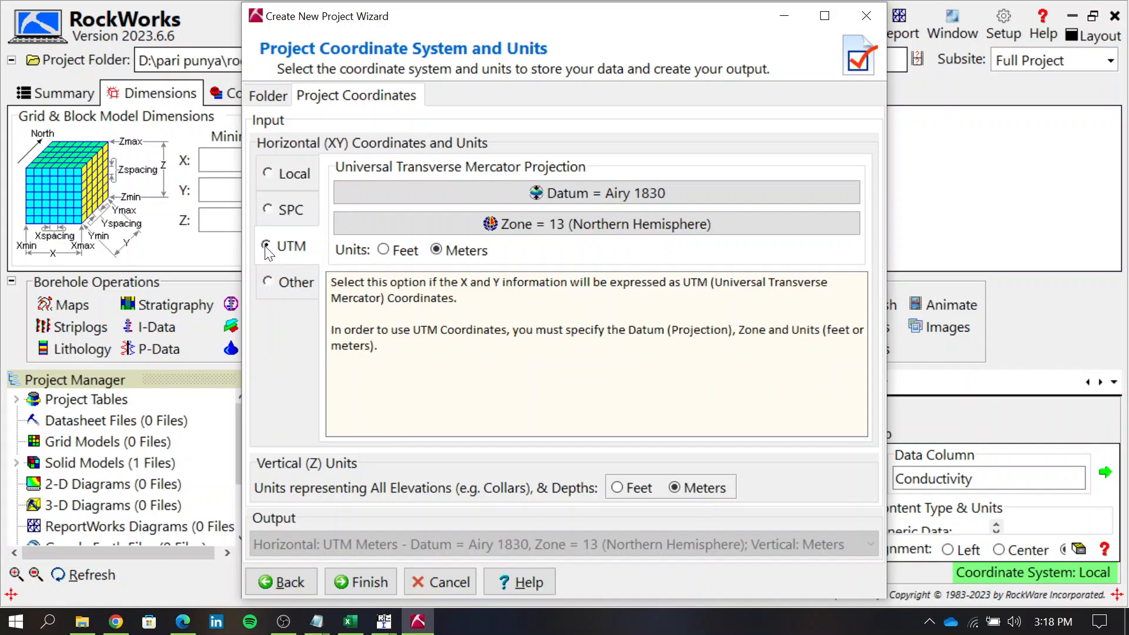
left_click(648, 193)
left_click_drag(421, 207, 450, 530)
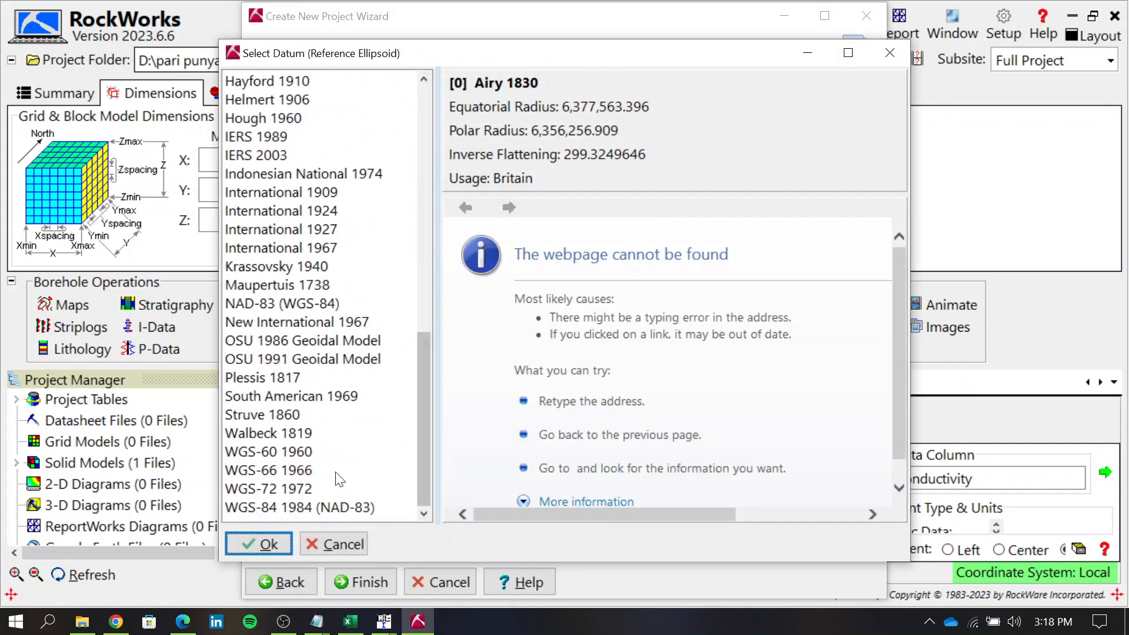
left_click(304, 506)
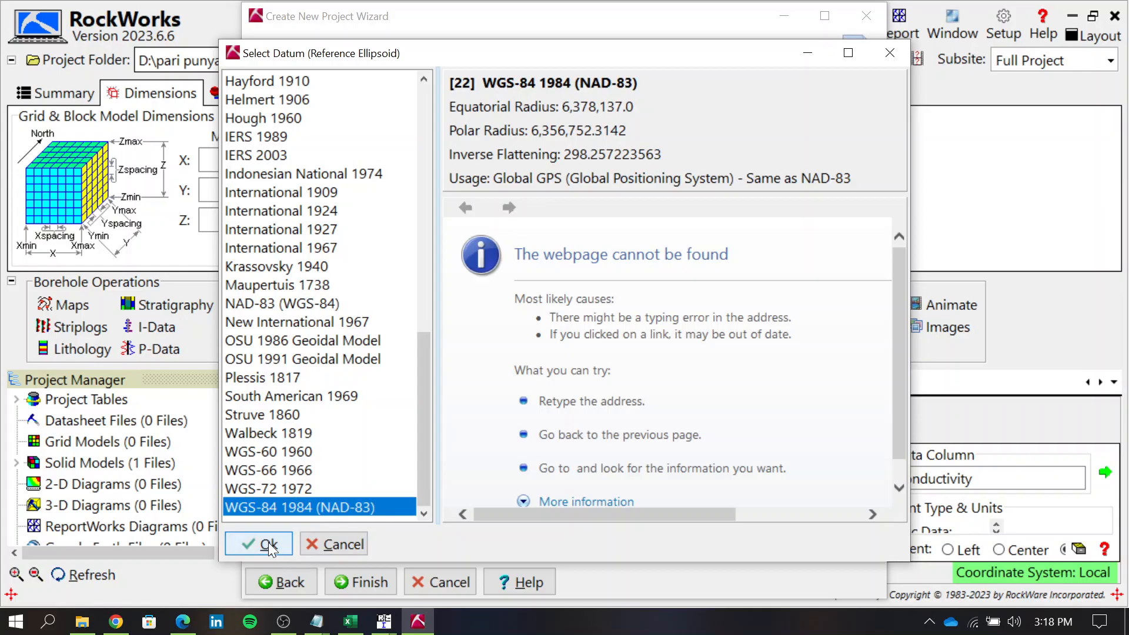
left_click(268, 543)
left_click(590, 229)
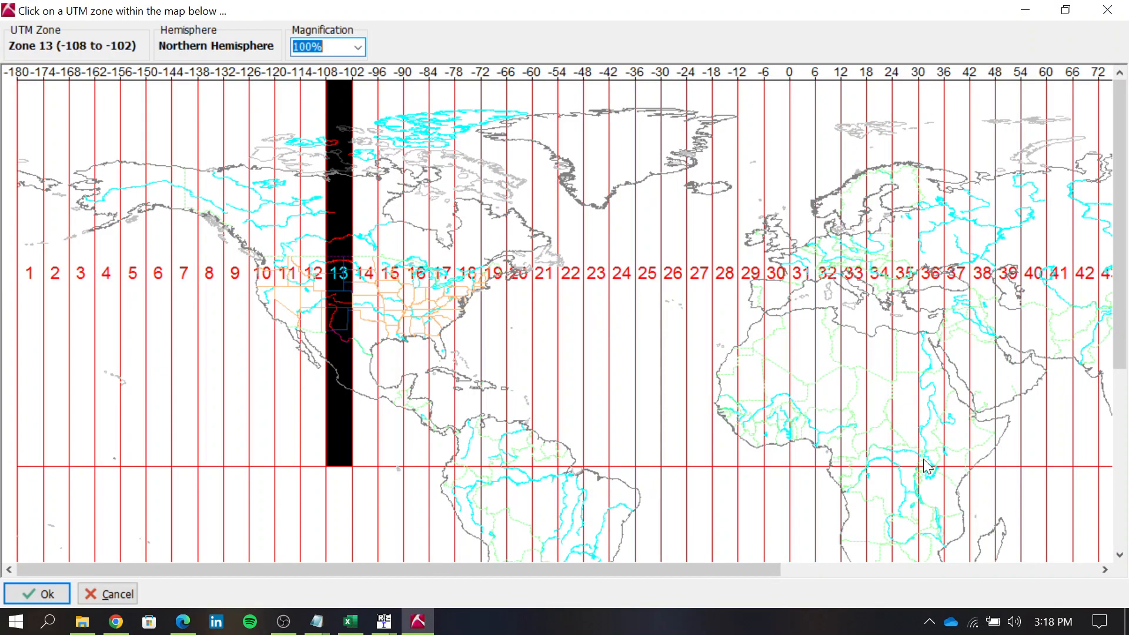
double_click(1062, 462)
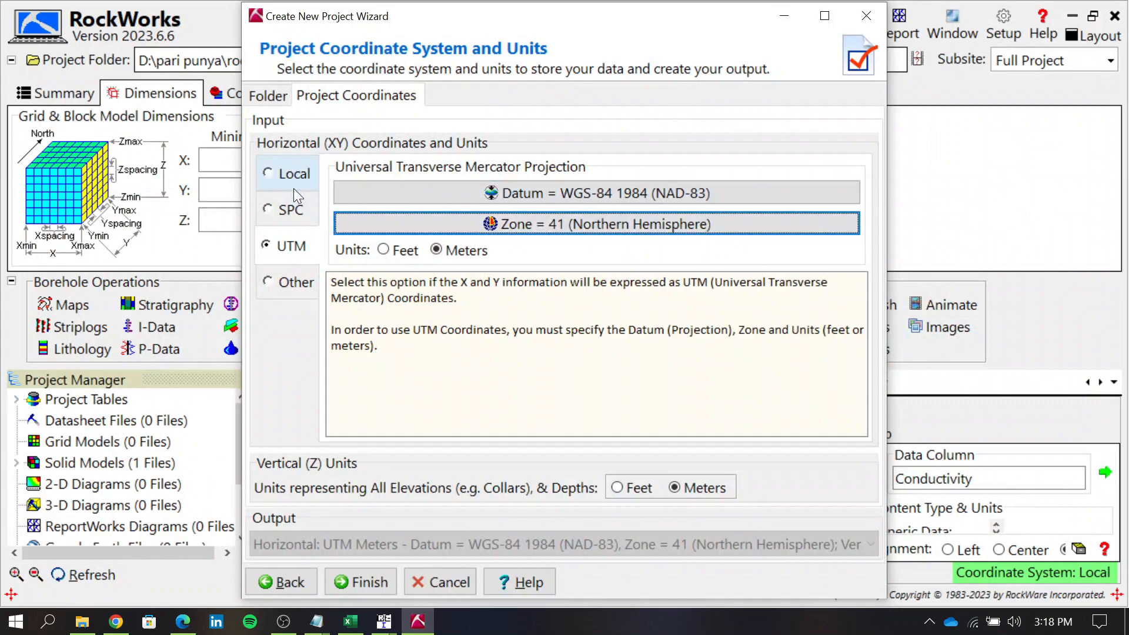
Step: Switch the project coordinates to Local, try to finish creating the rockwork project, and cancel the wizard
left_click(290, 184)
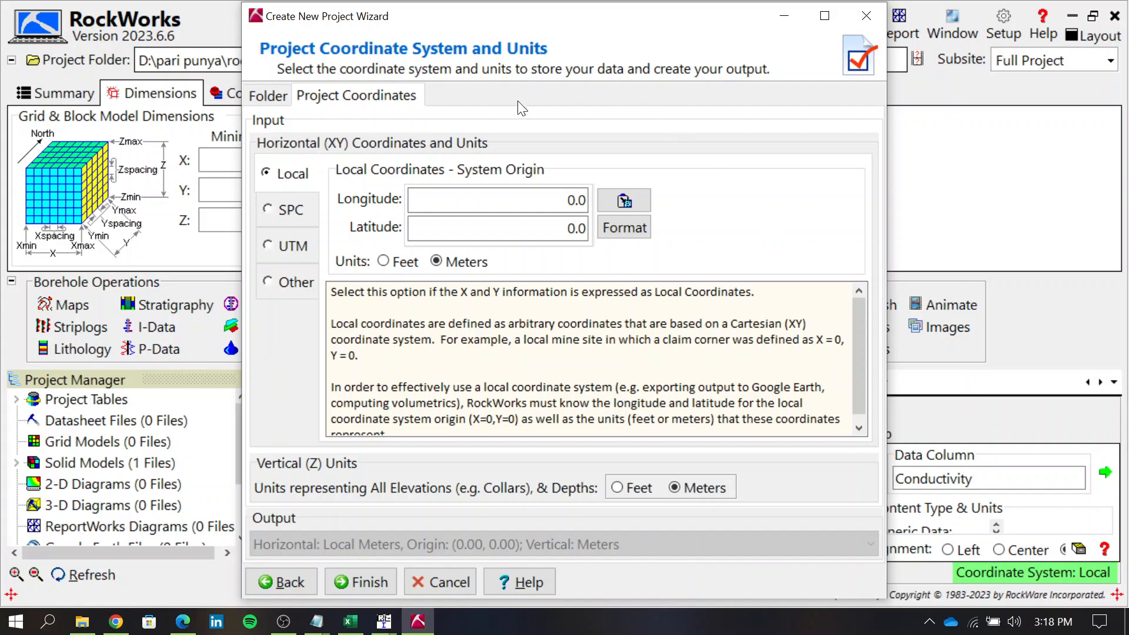
left_click(366, 581)
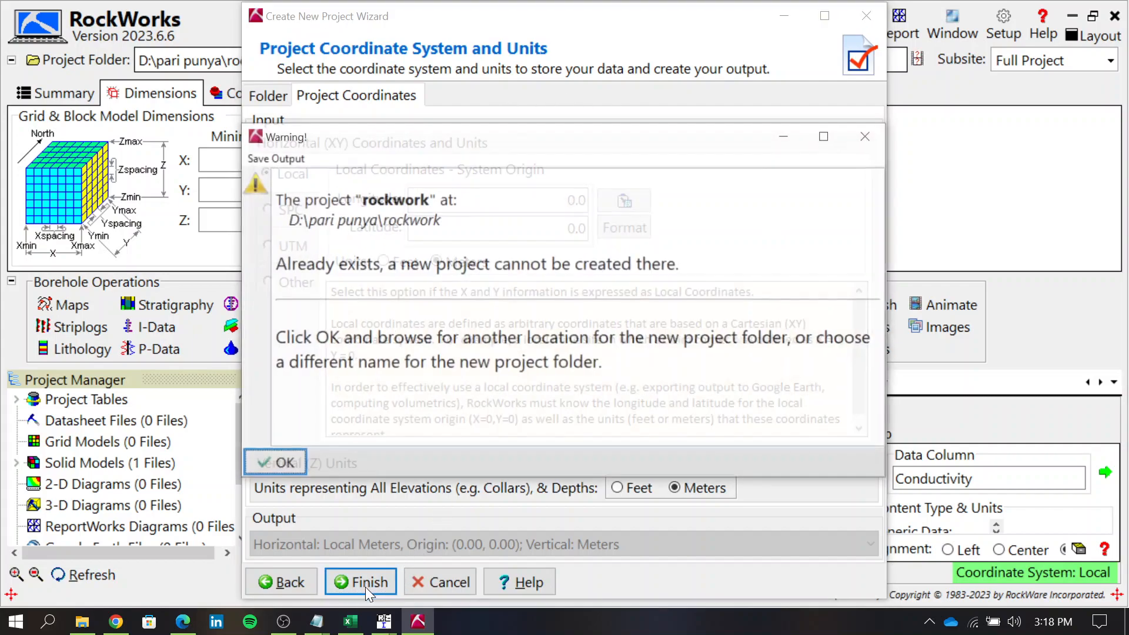
left_click(273, 465)
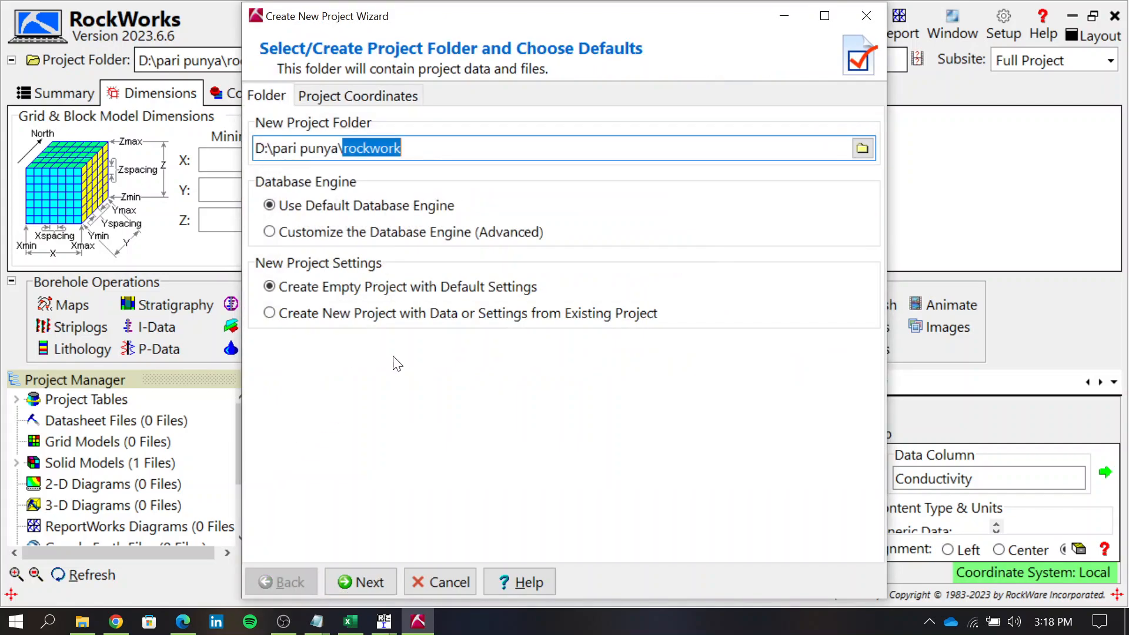
left_click(365, 581)
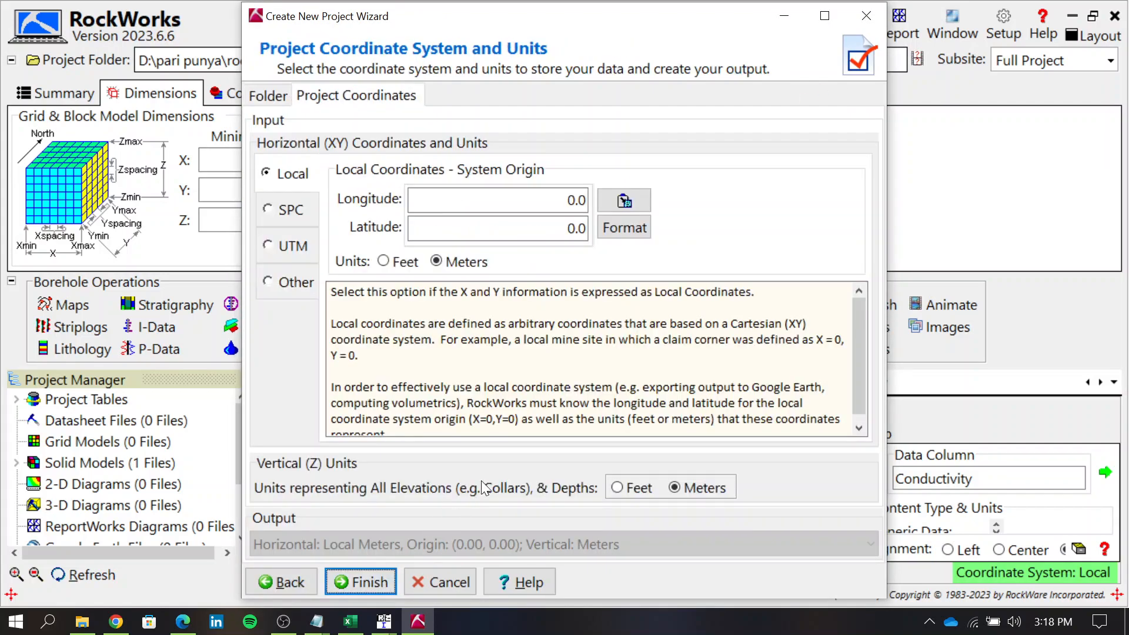
left_click(365, 584)
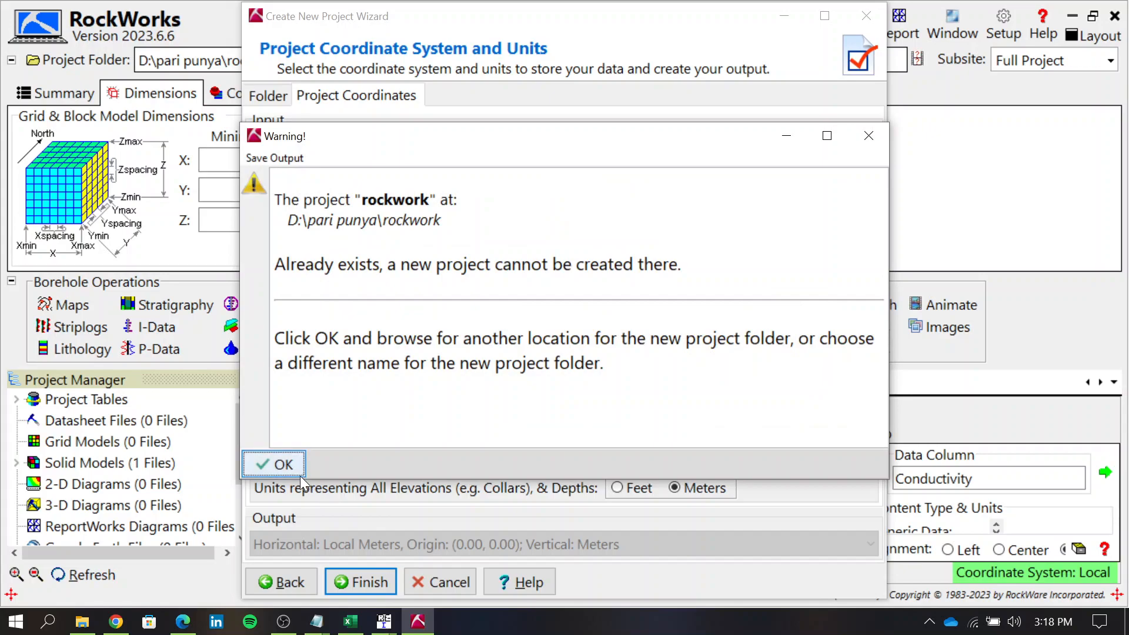
left_click(294, 468)
left_click(454, 580)
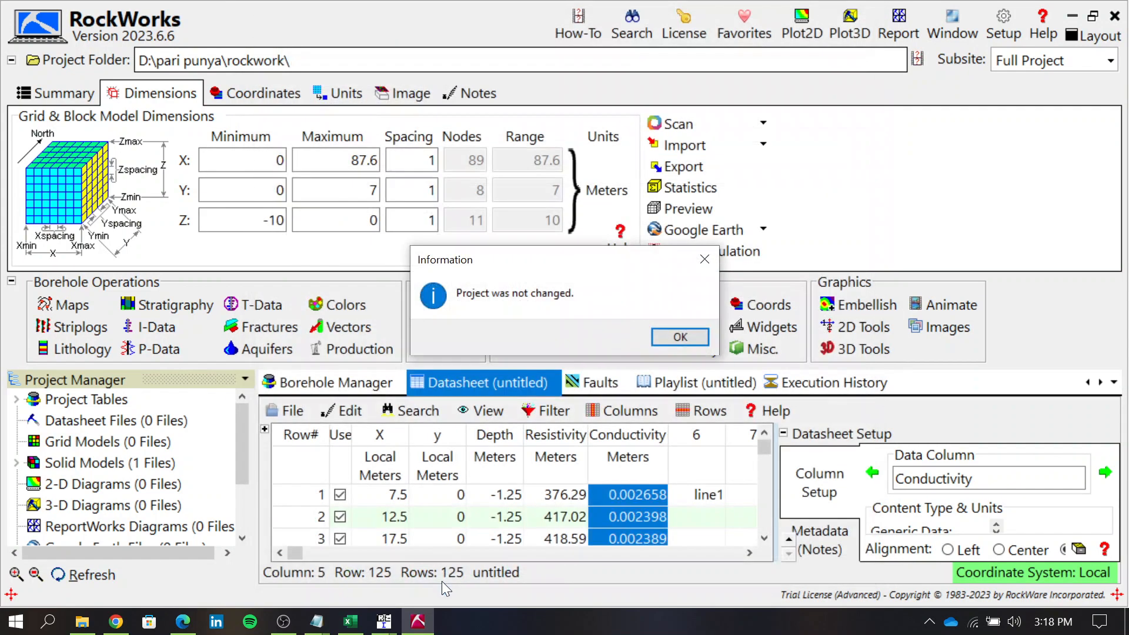
left_click(683, 344)
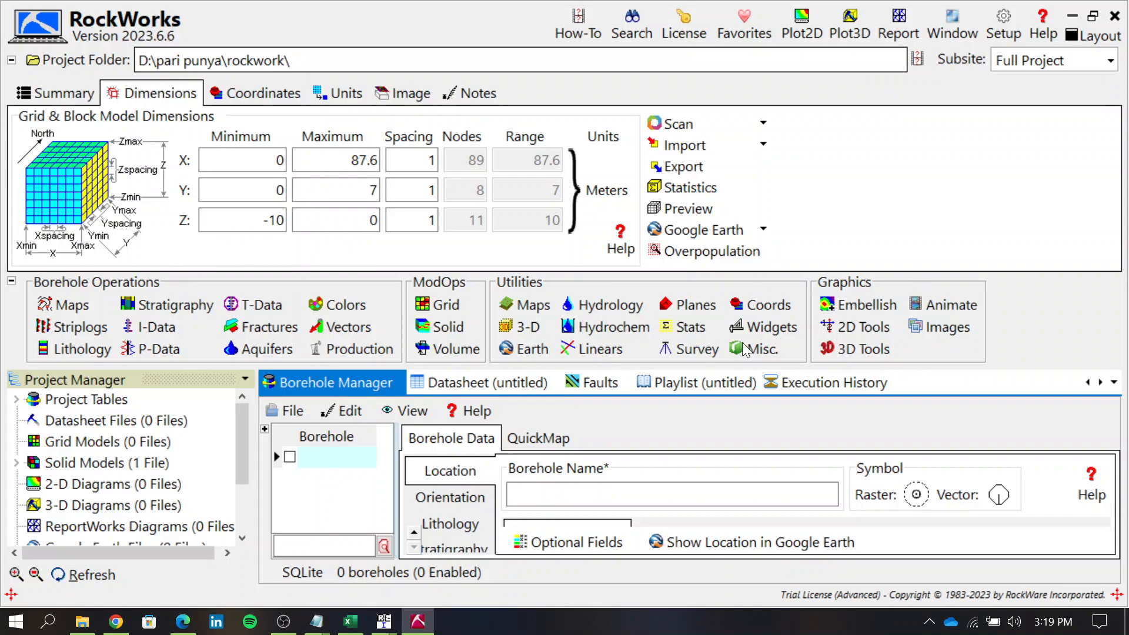
Step: Start an Excel import into the datasheet and select tutorial geolis.xlsx from the pari punya folder as the input file
left_click(487, 387)
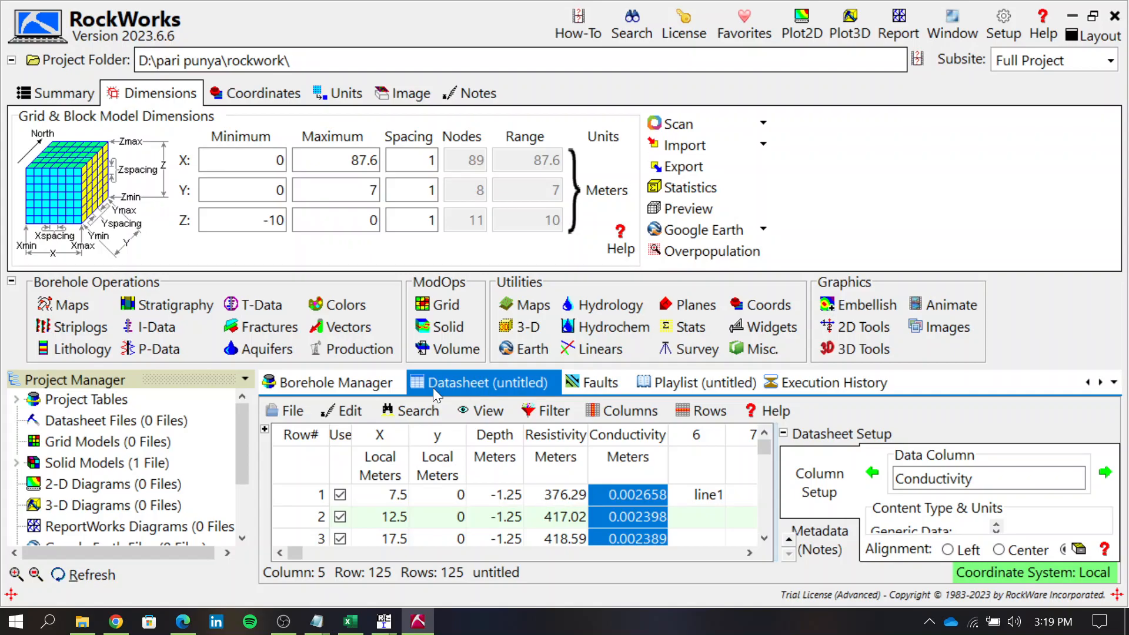
left_click(292, 410)
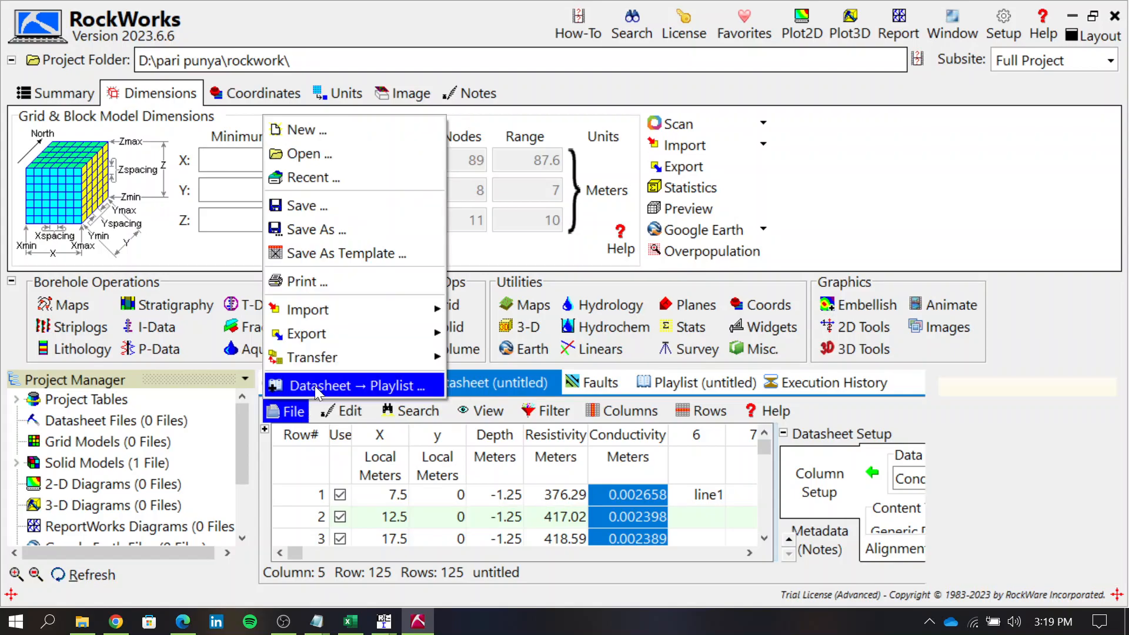
mouse_move(339, 324)
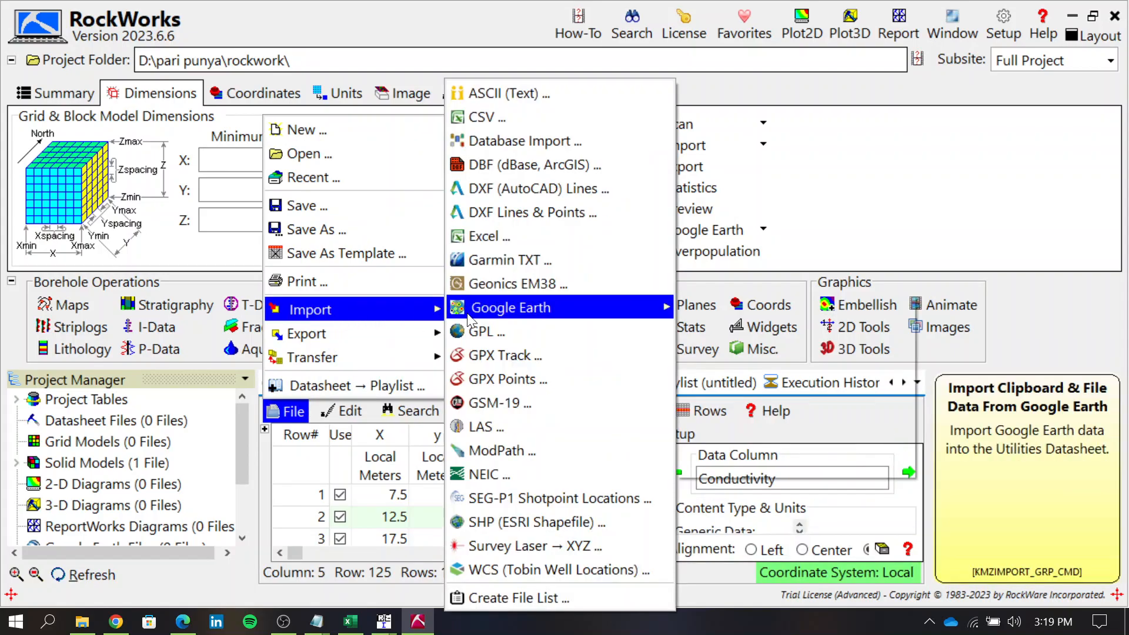
left_click(504, 240)
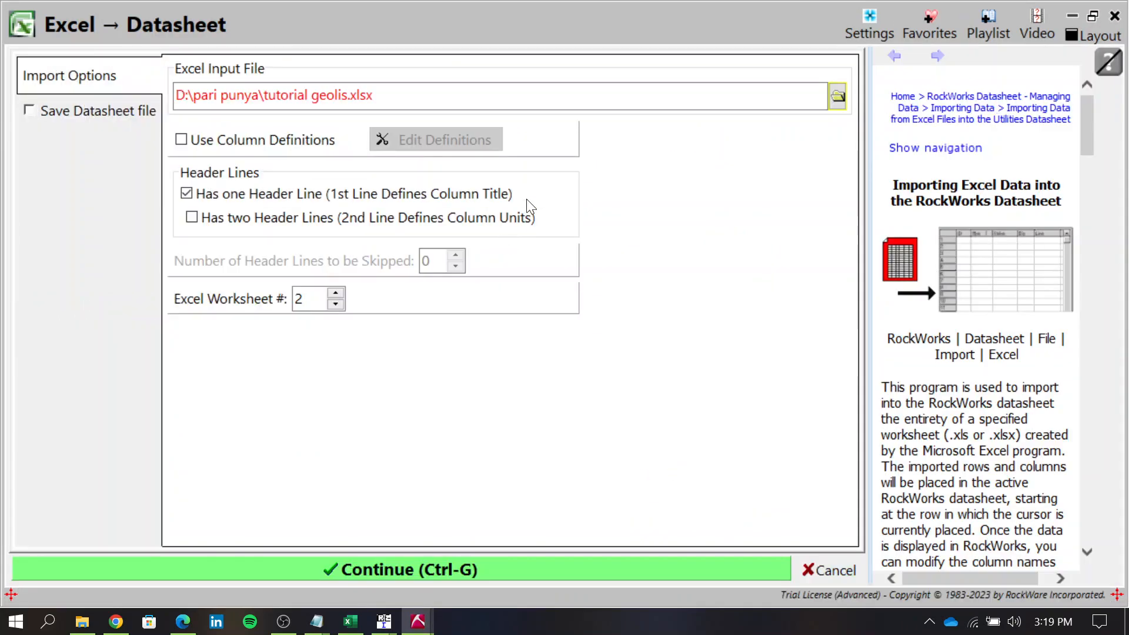
left_click(838, 95)
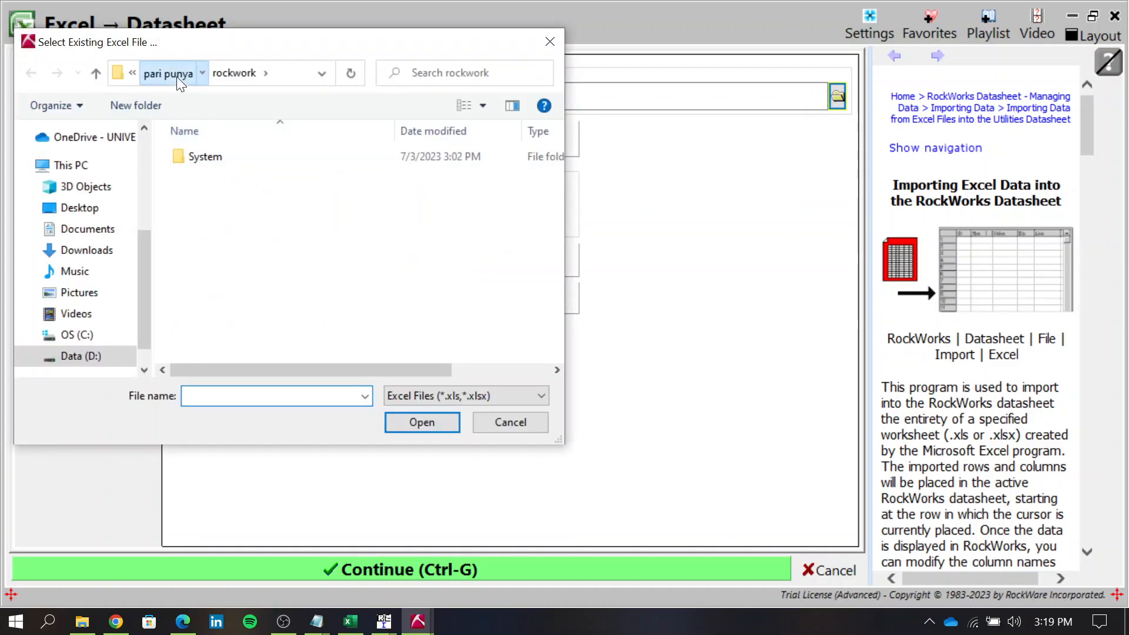
left_click(177, 77)
left_click(240, 224)
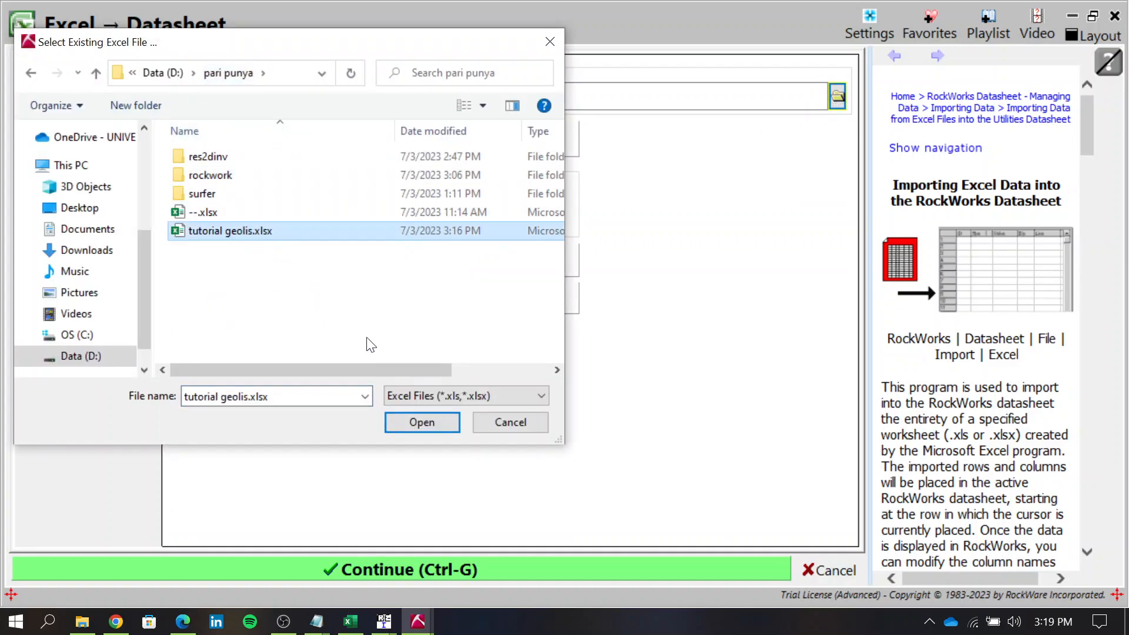
left_click(417, 422)
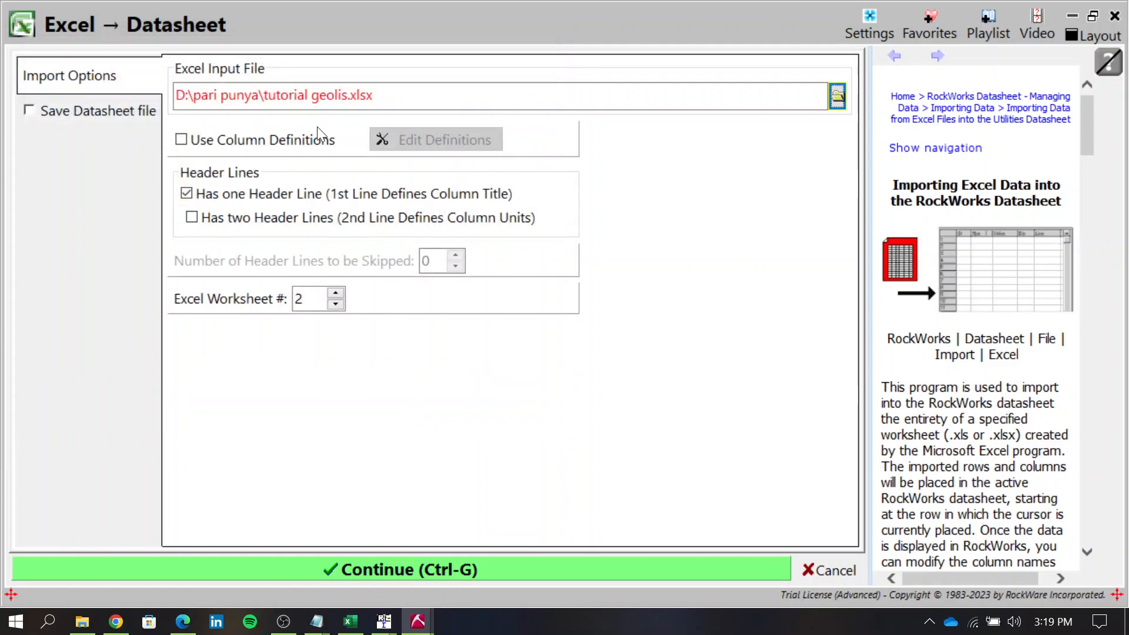
Step: Import Excel worksheet 2 with one header line, discarding the current datasheet changes, and close the output dimensions
left_click(202, 216)
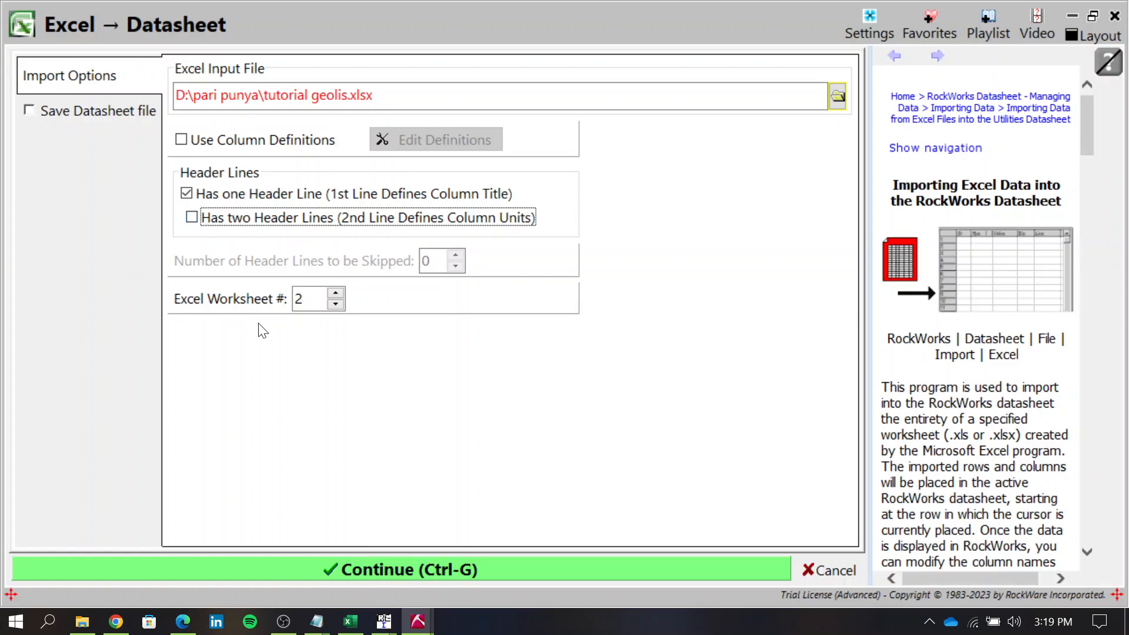
left_click(350, 622)
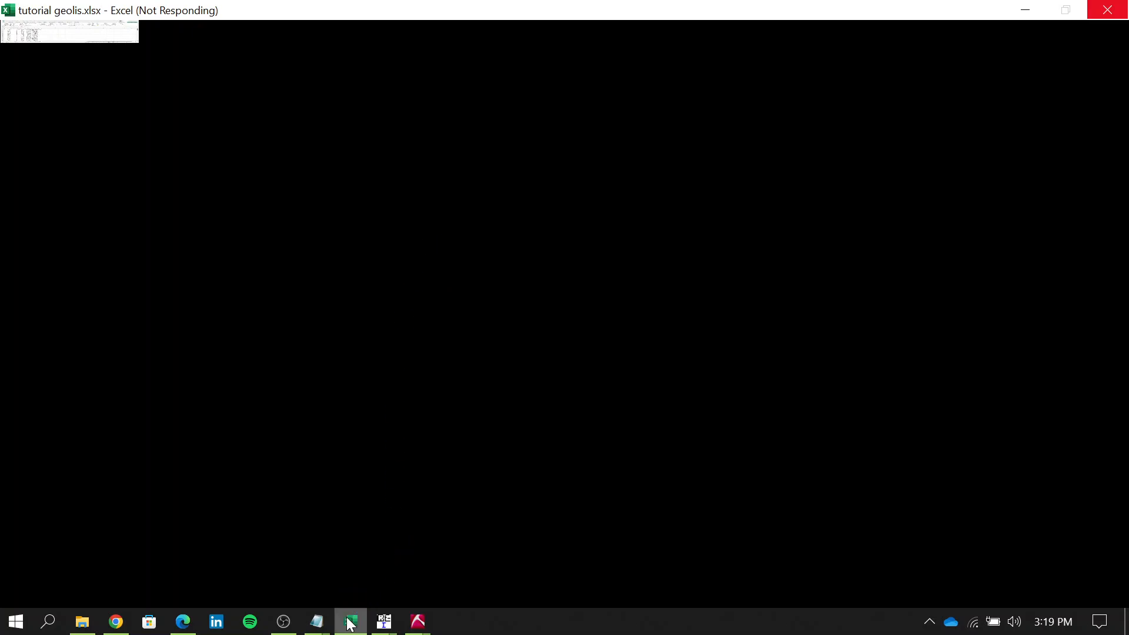
left_click(351, 623)
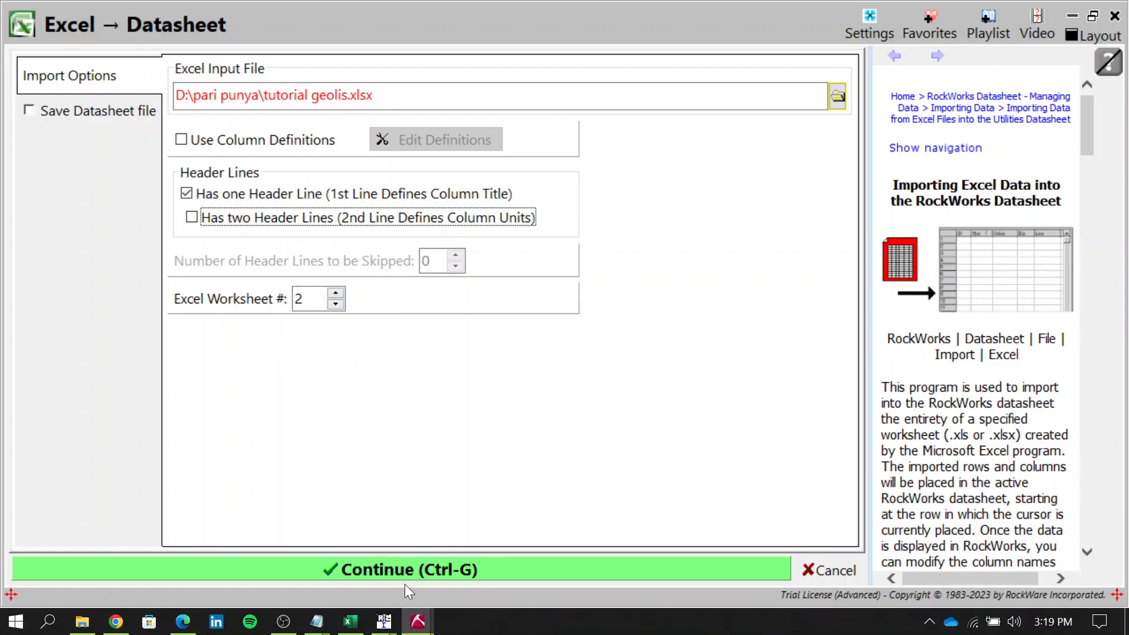
left_click(390, 559)
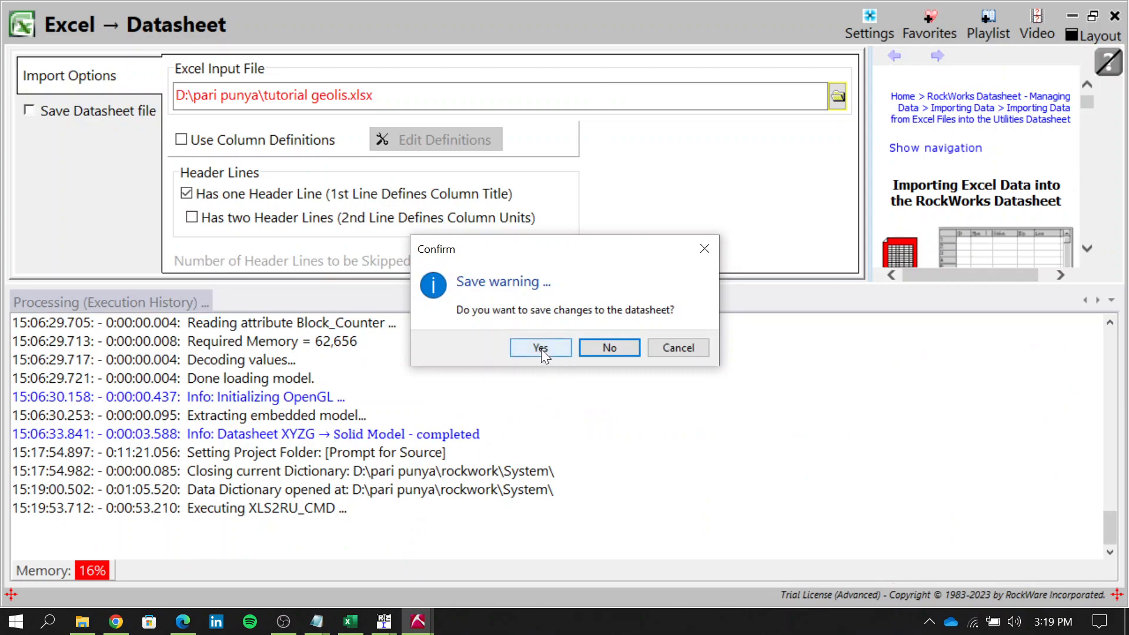
left_click(601, 348)
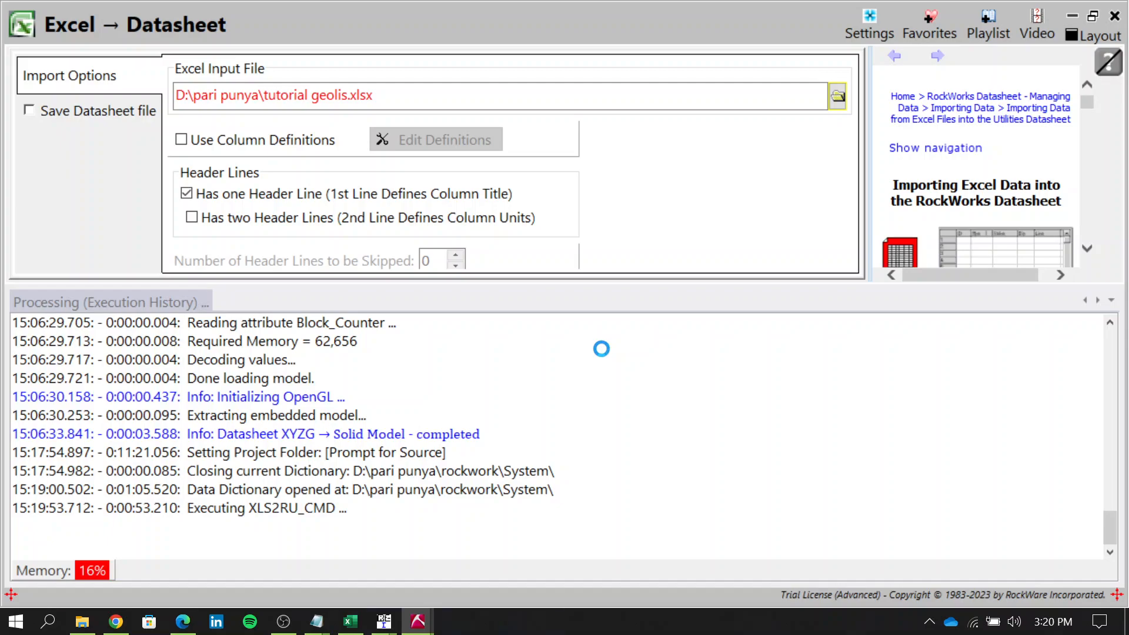
left_click(347, 621)
mouse_move(419, 620)
left_click(394, 538)
left_click(612, 356)
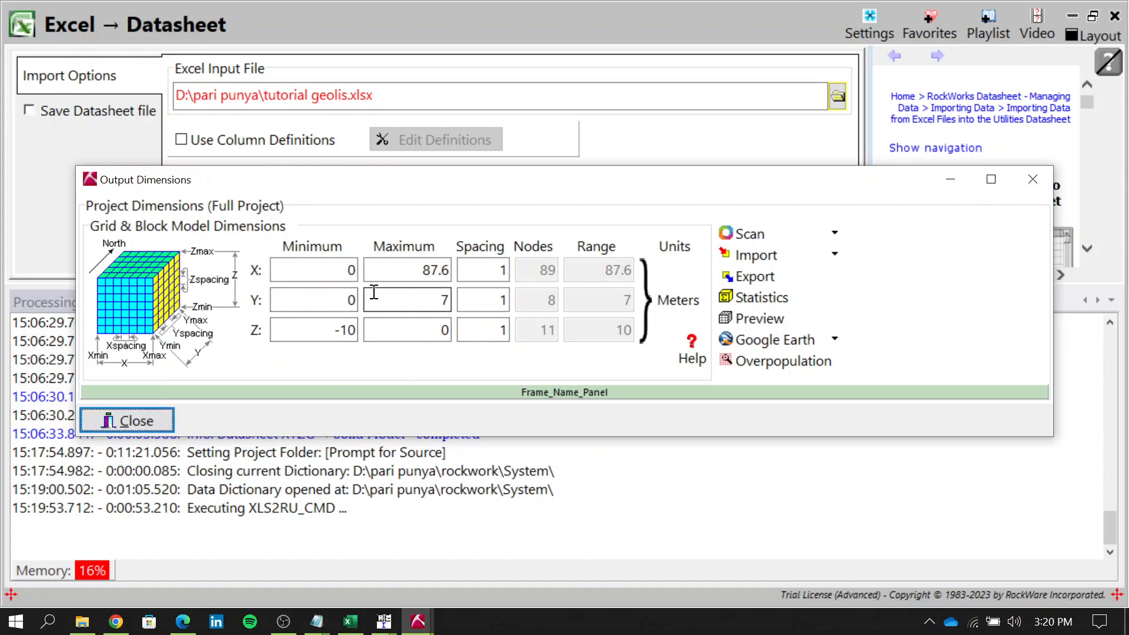
left_click(156, 415)
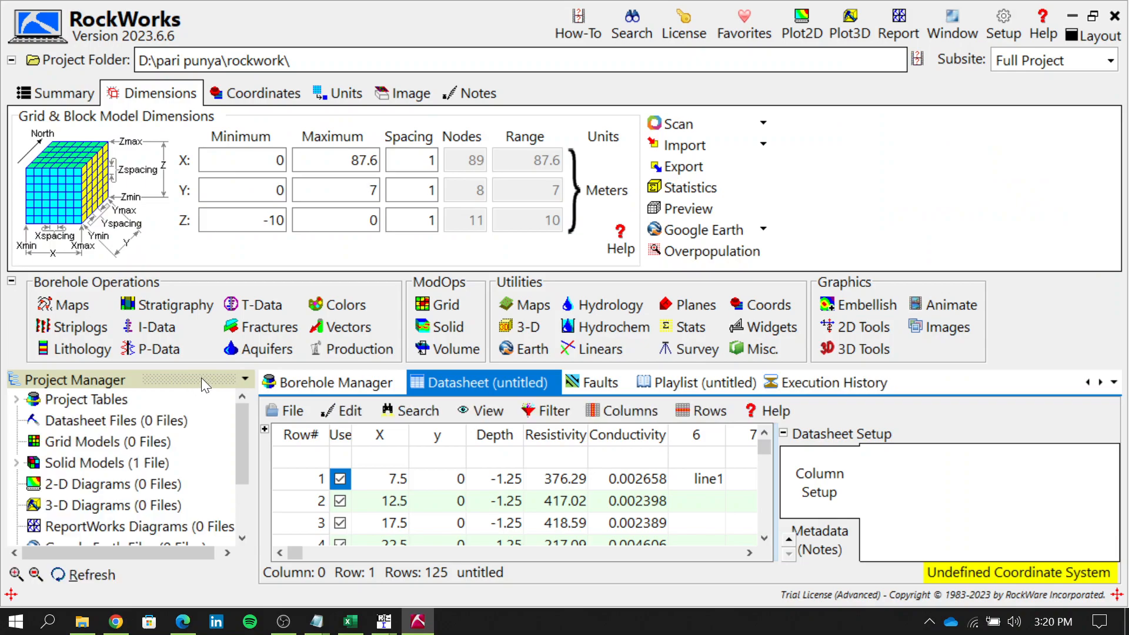
left_click(386, 459)
left_click(437, 459)
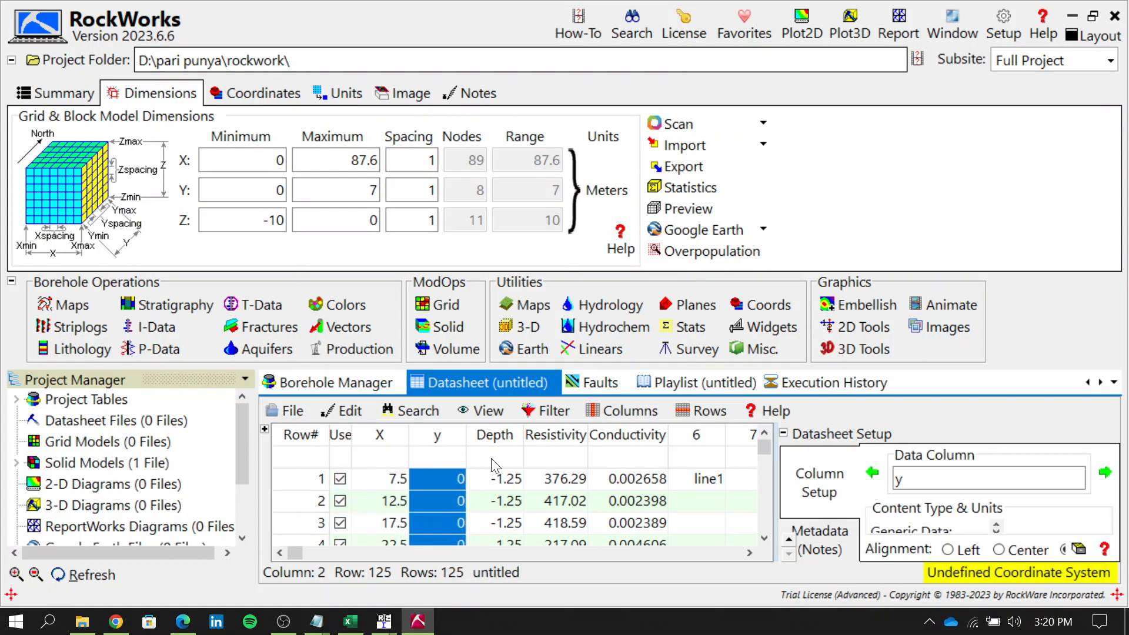
left_click(494, 459)
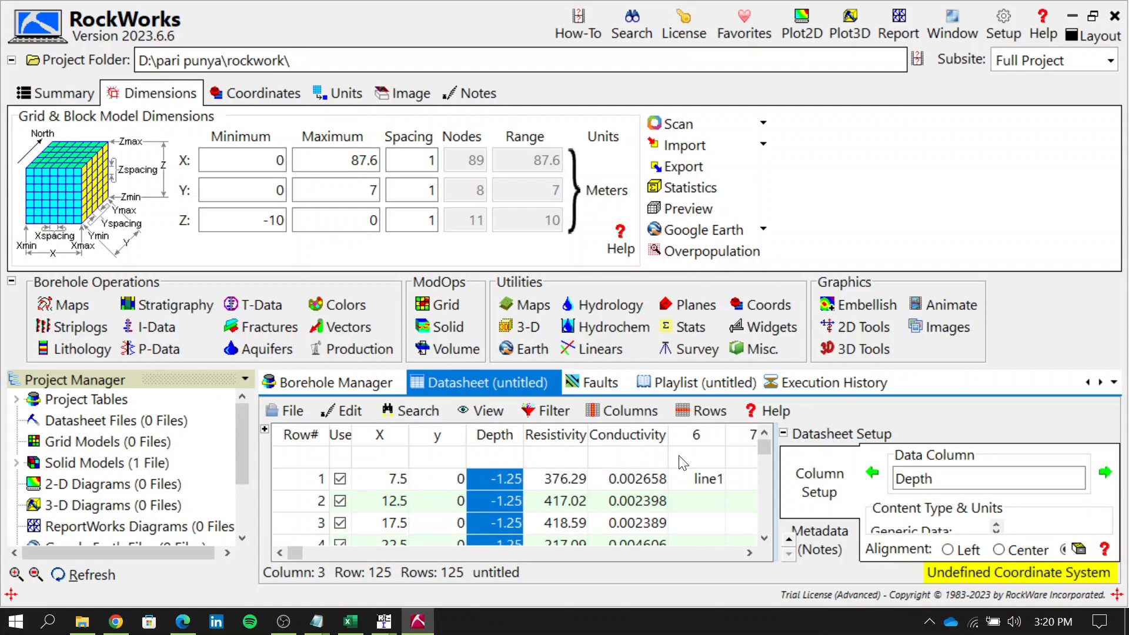
Step: Enlarge the datasheet area and define the X and y columns as X or Y coordinate data in Local Meters
left_click(370, 462)
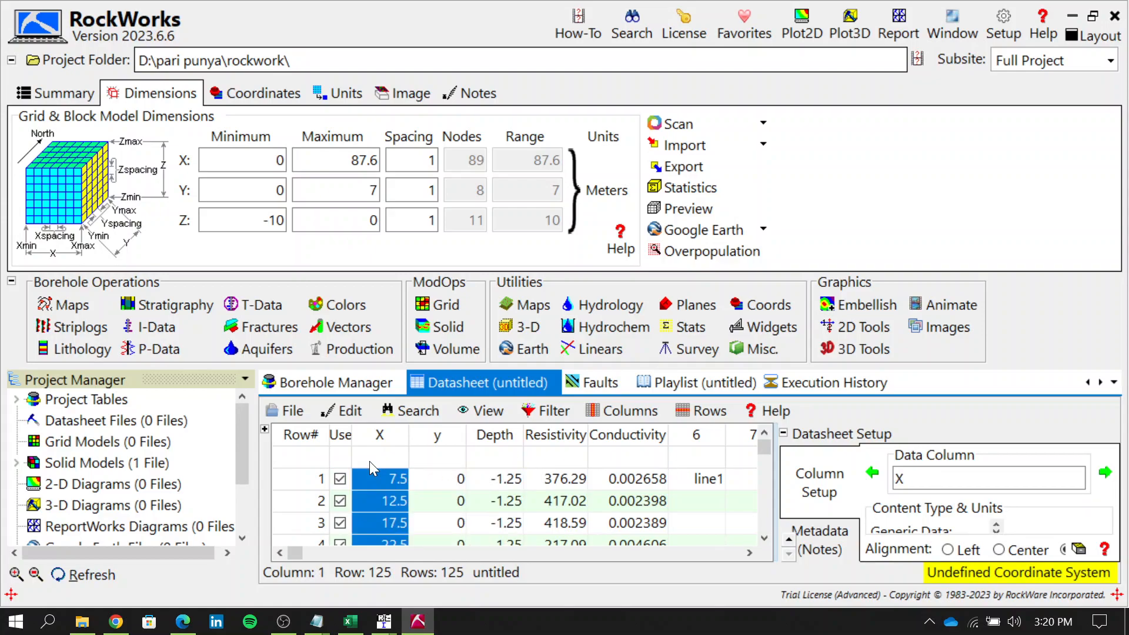
right_click(388, 466)
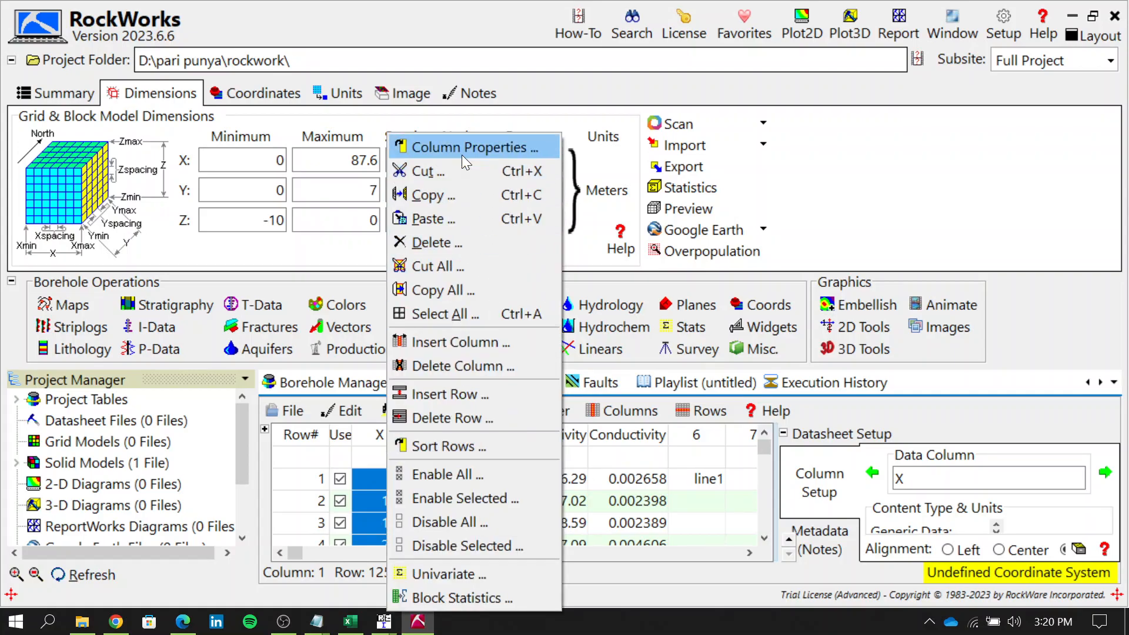
key("Escape")
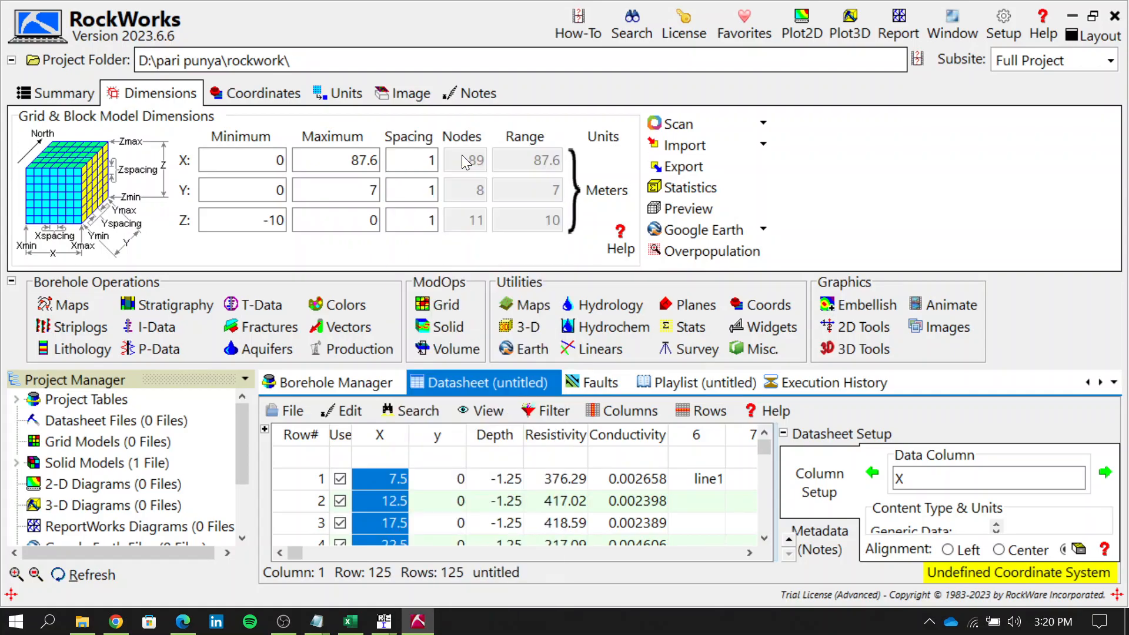
right_click(372, 457)
left_click(410, 154)
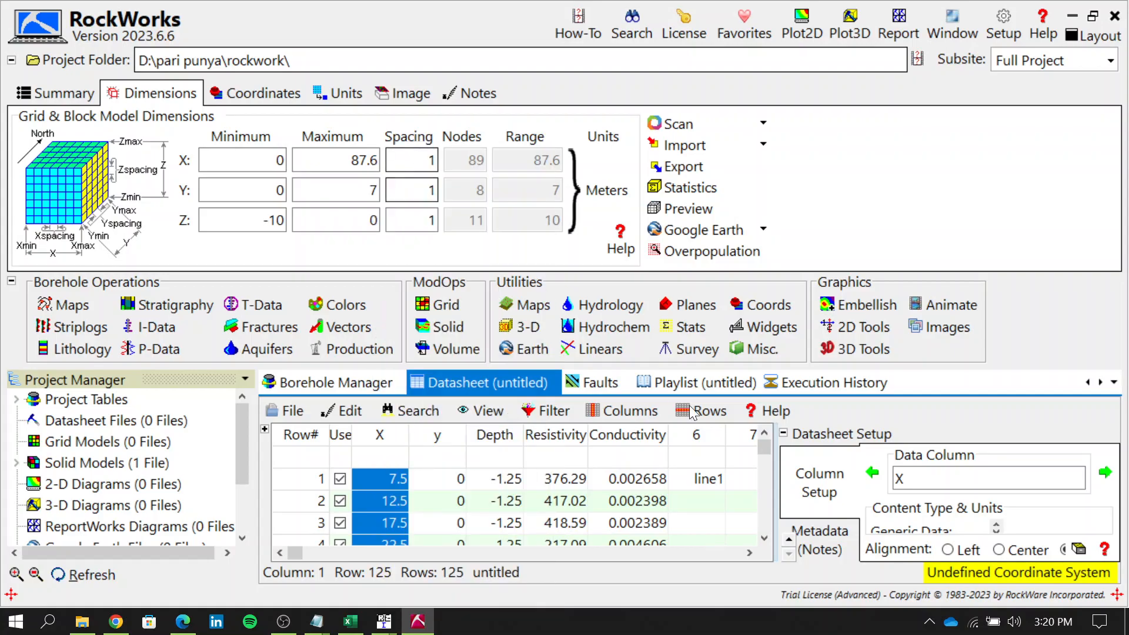
left_click(12, 60)
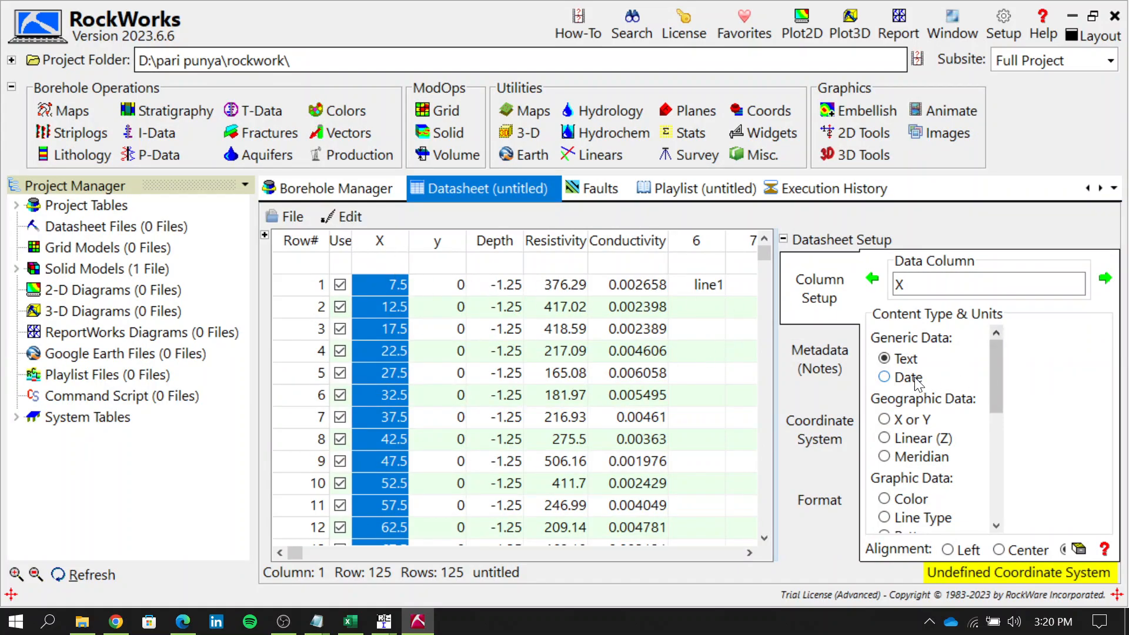
left_click(885, 419)
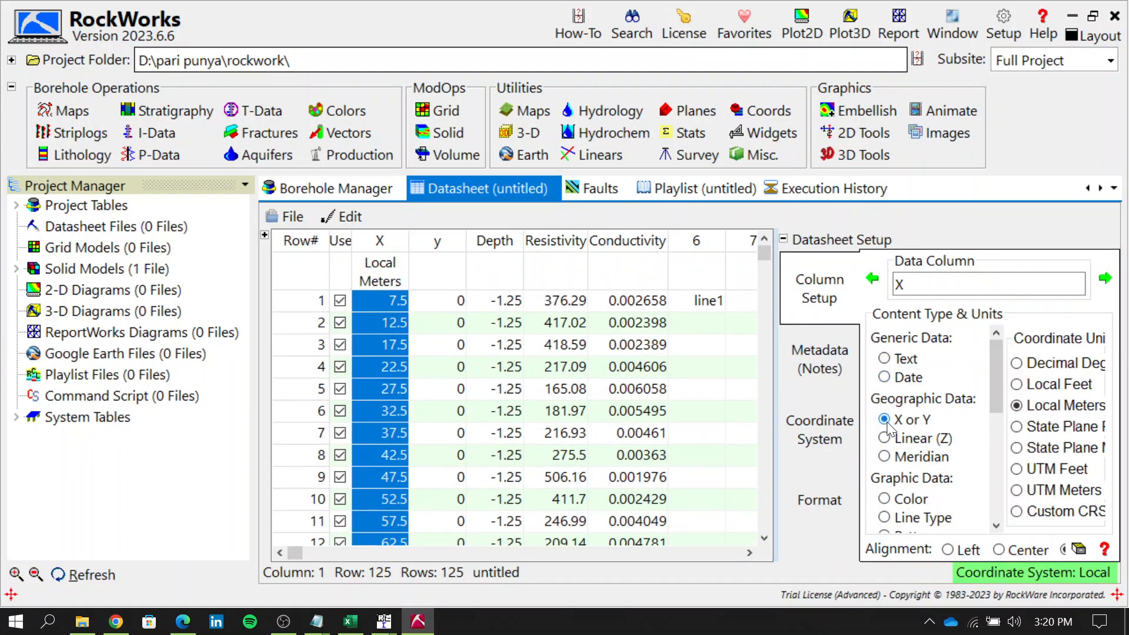
left_click(433, 287)
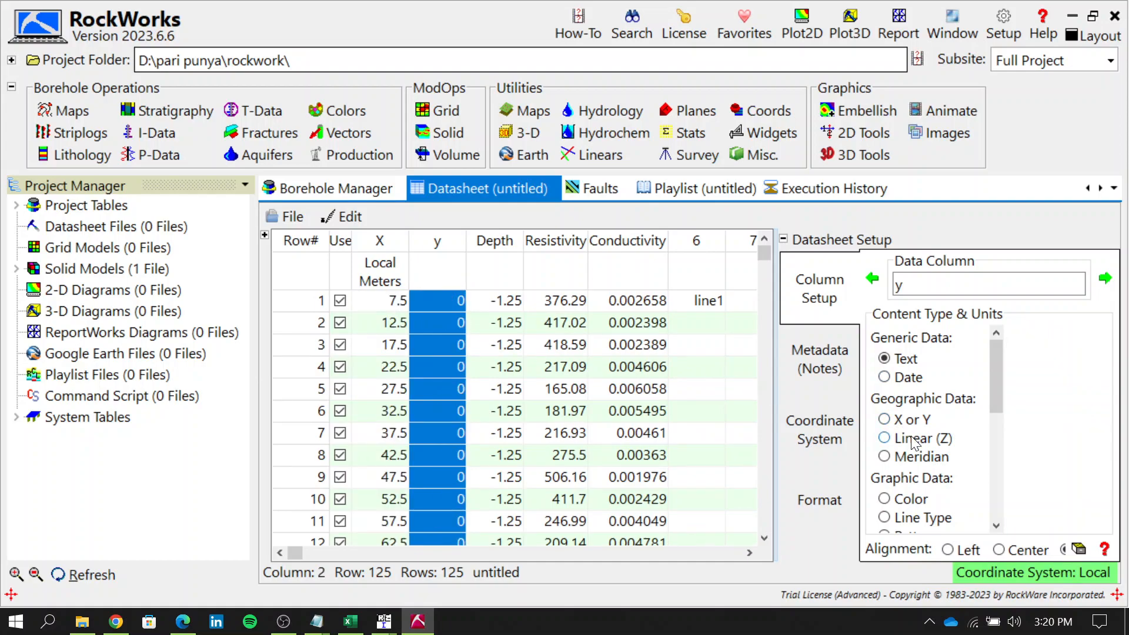
Step: Define the Depth, Resistivity and Conductivity columns as Linear (Z) data in Meters
left_click(509, 283)
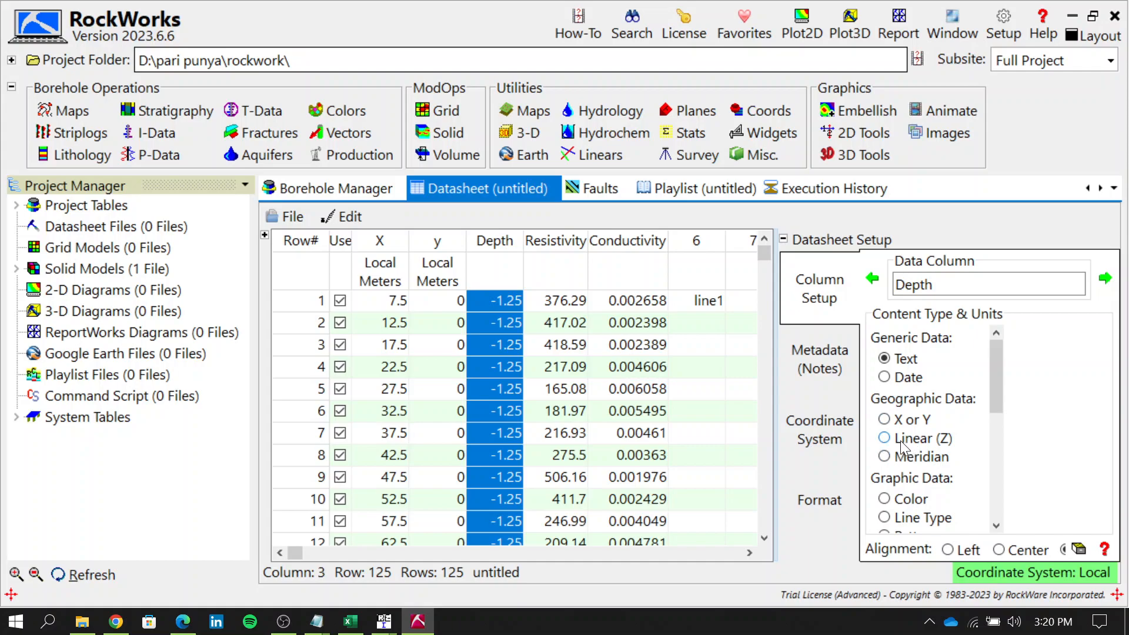
left_click(889, 441)
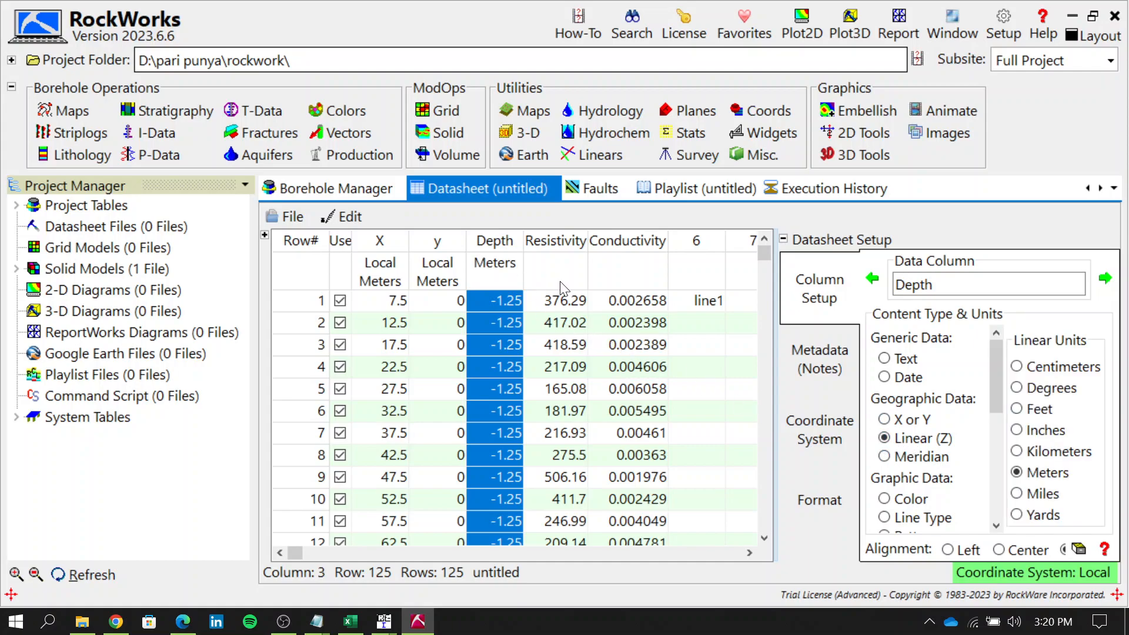
left_click(580, 283)
left_click(888, 441)
left_click(885, 439)
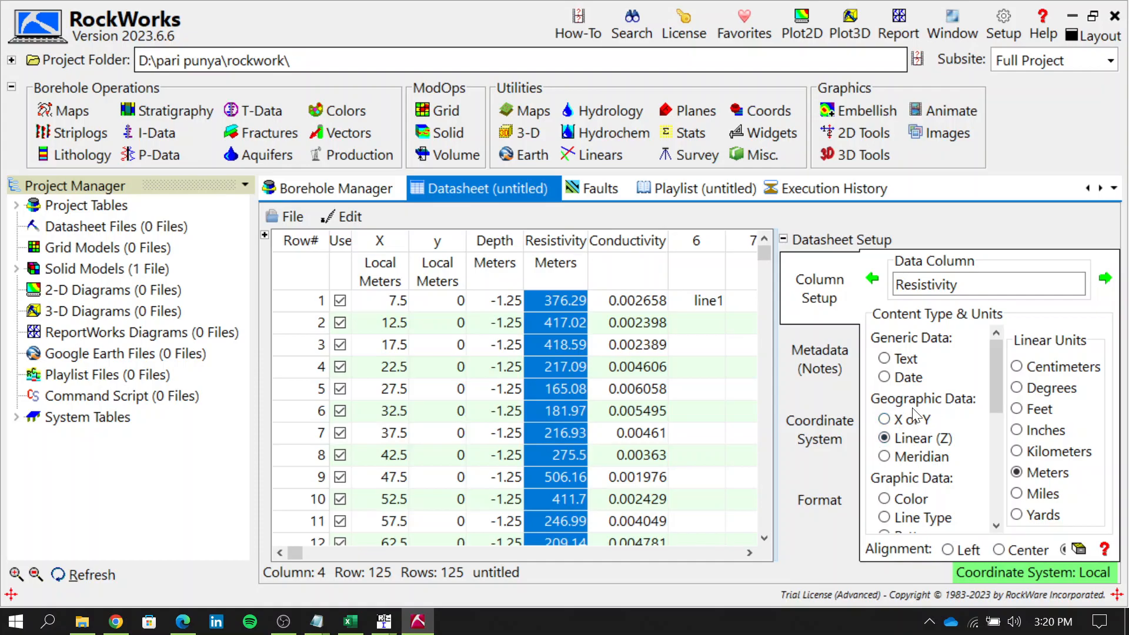
left_click(631, 265)
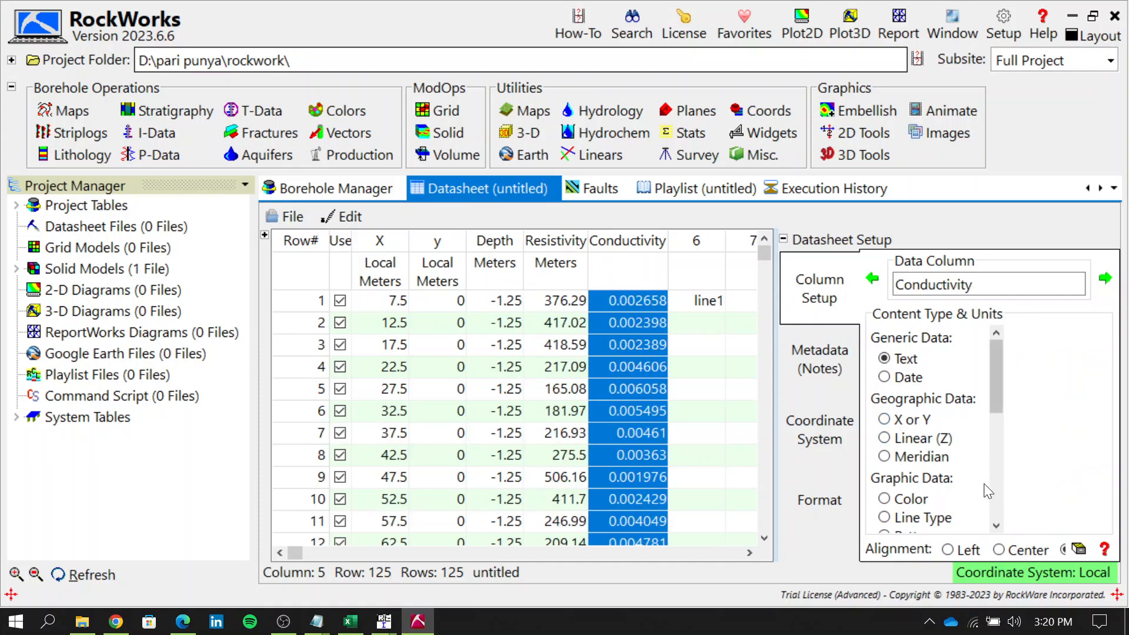
left_click(886, 441)
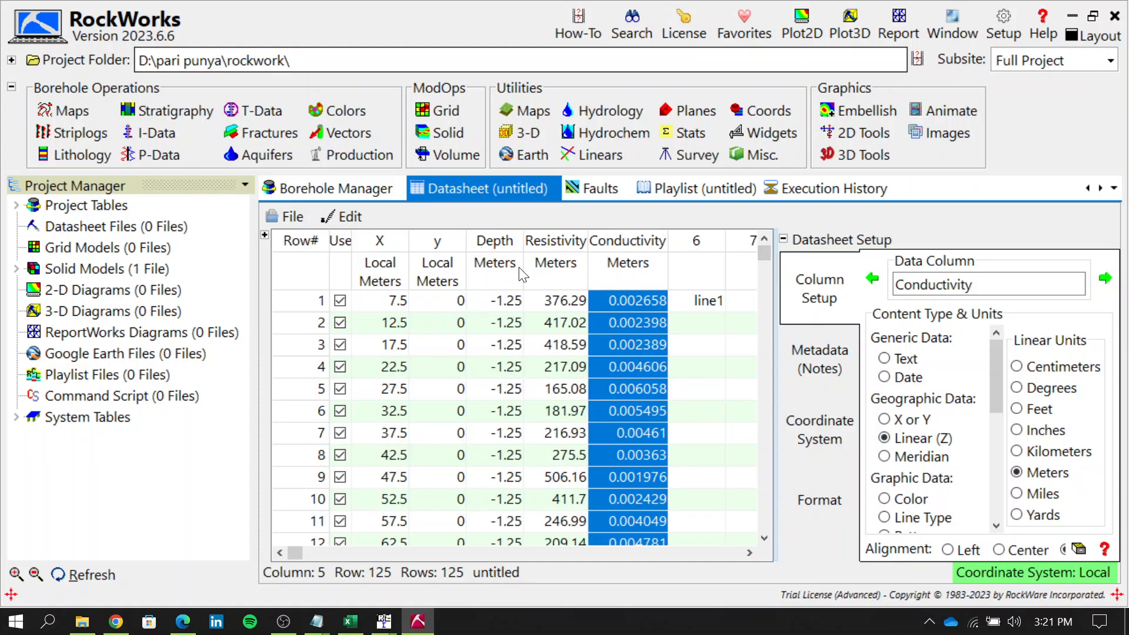
Step: Collapse the datasheet setup, show the project dimensions again and start scanning the datasheet for the dimensions
left_click(784, 241)
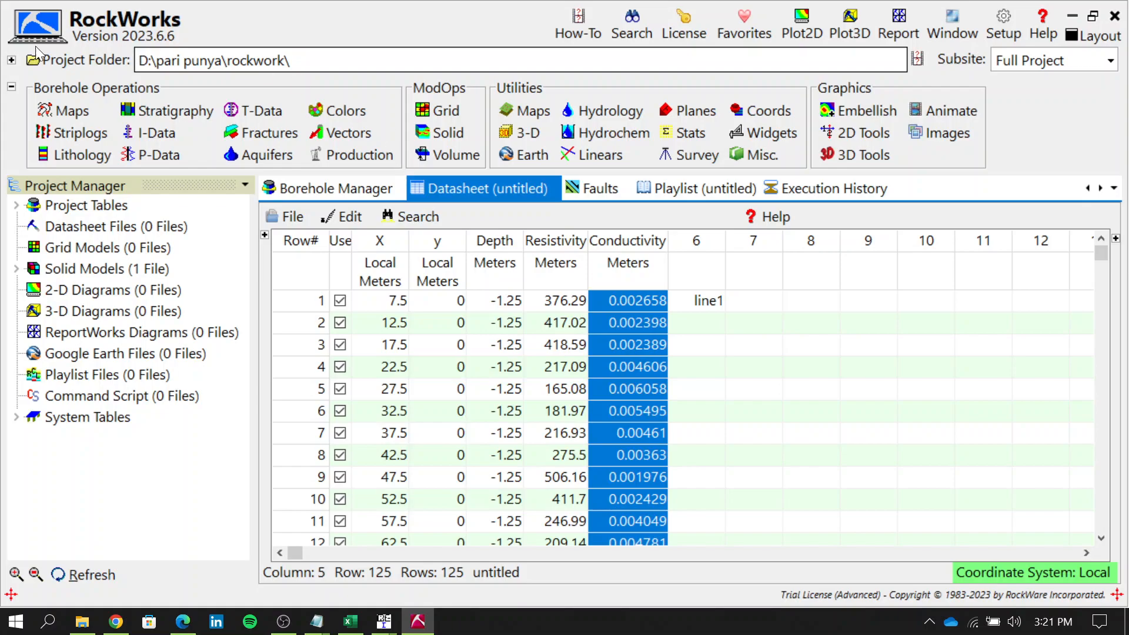
left_click(11, 60)
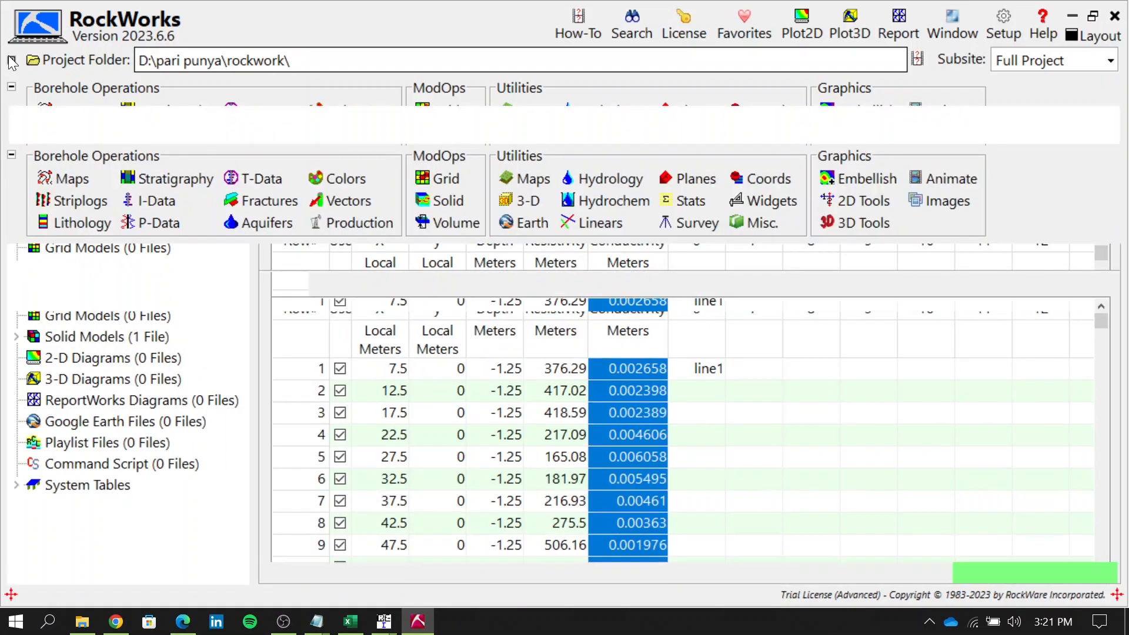
left_click(144, 97)
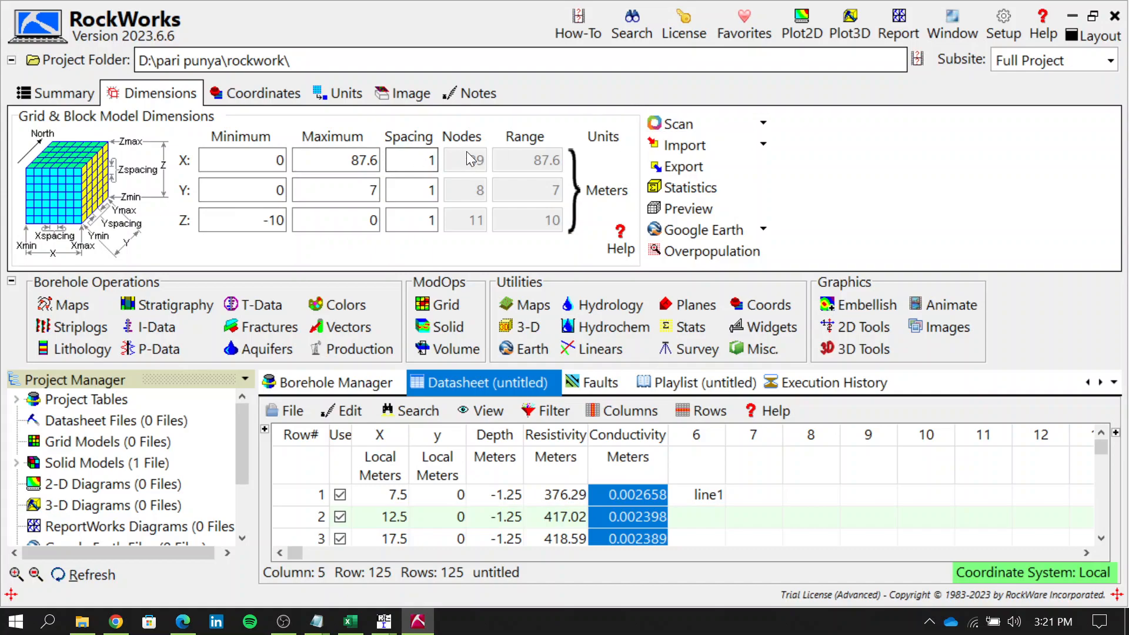
left_click(688, 118)
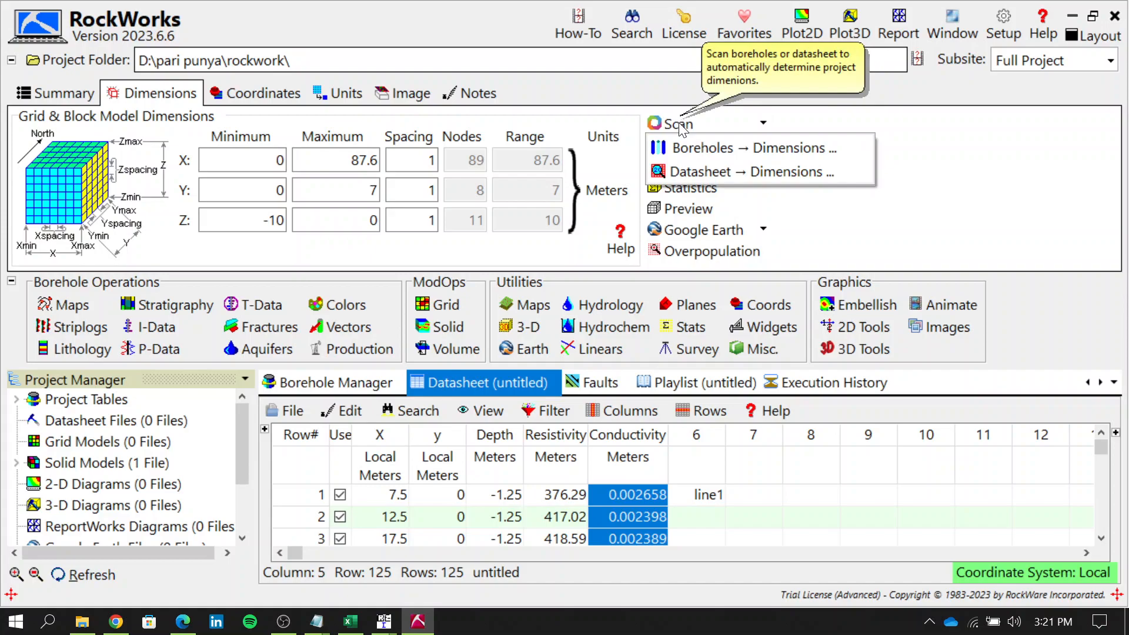
left_click(699, 172)
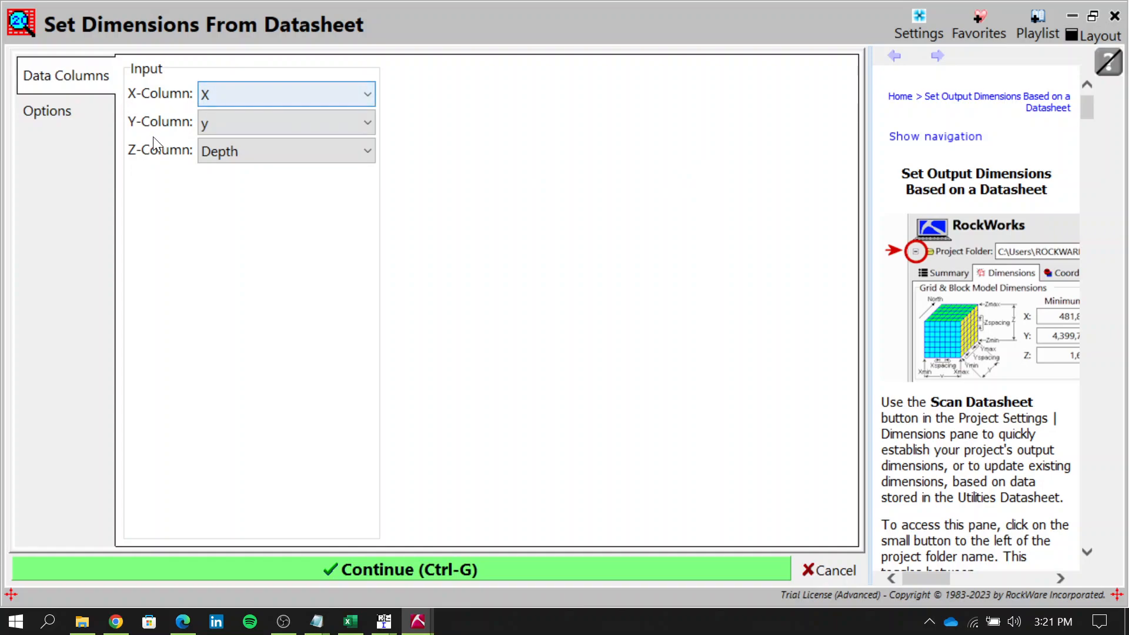
Step: Scan the datasheet's XYZ data for the project dimensions, using Depth as the Z column and the default spacing options
left_click(298, 158)
left_click(298, 157)
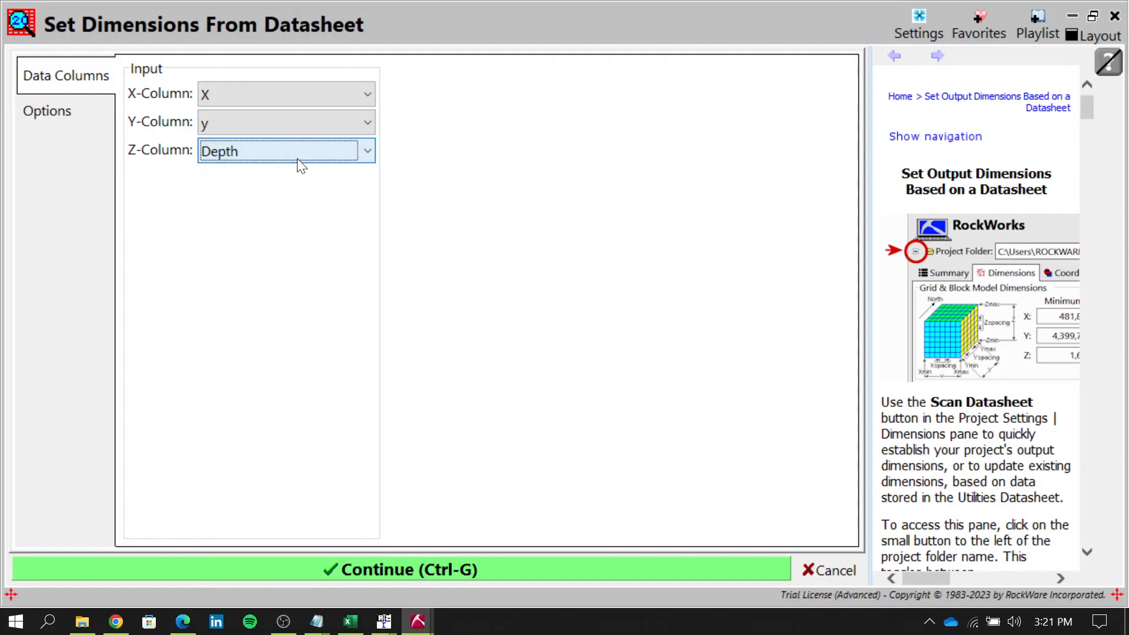
left_click(92, 117)
left_click(142, 100)
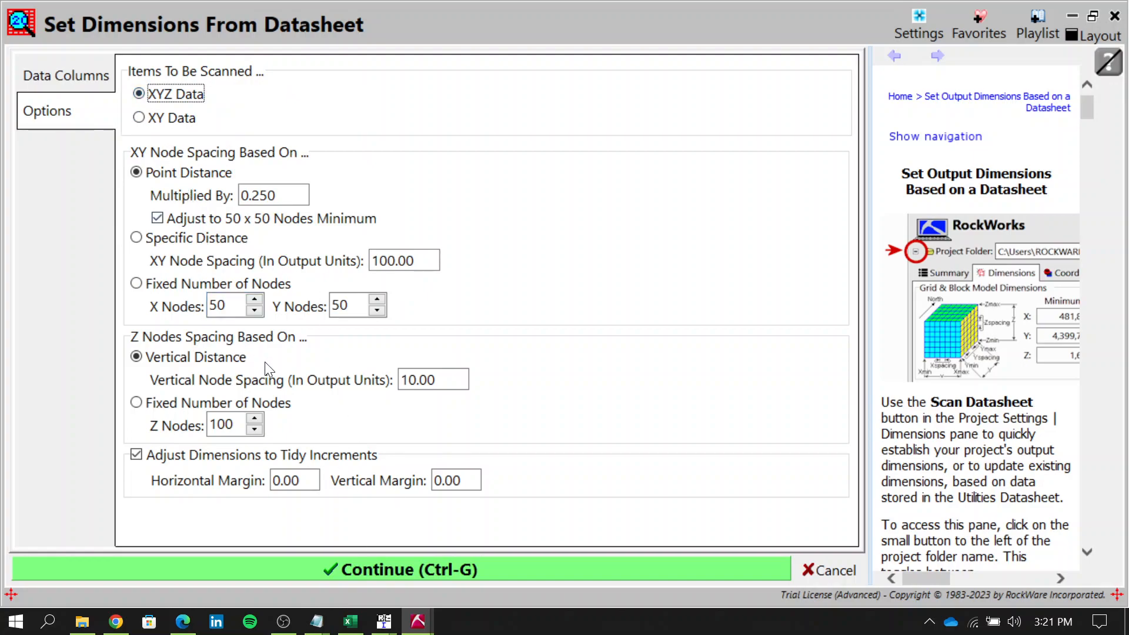
left_click(424, 570)
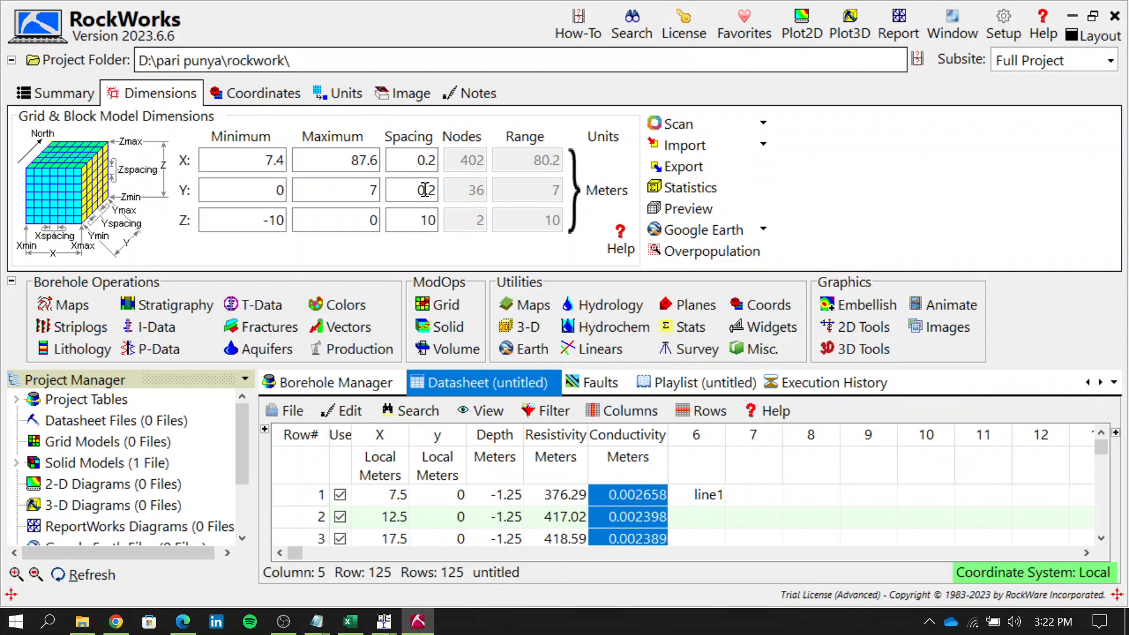
Step: Set the X, Y and Z node spacing of the project dimensions to 1
double_click(411, 164)
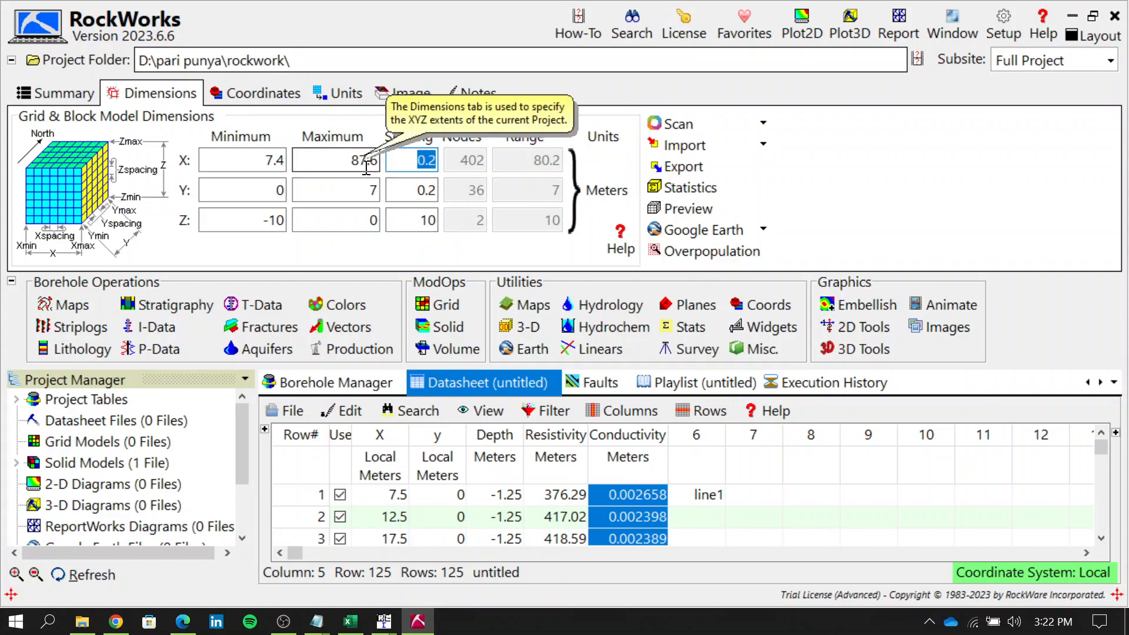
left_click(412, 170)
double_click(413, 167)
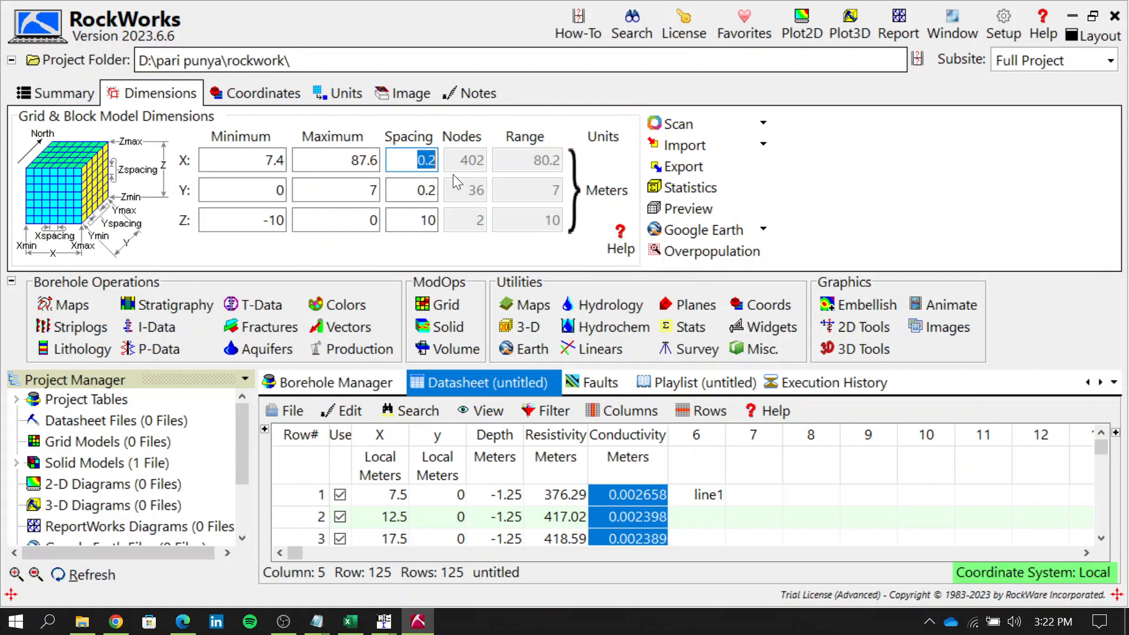
type("1")
key("Tab")
type("1")
key("Tab")
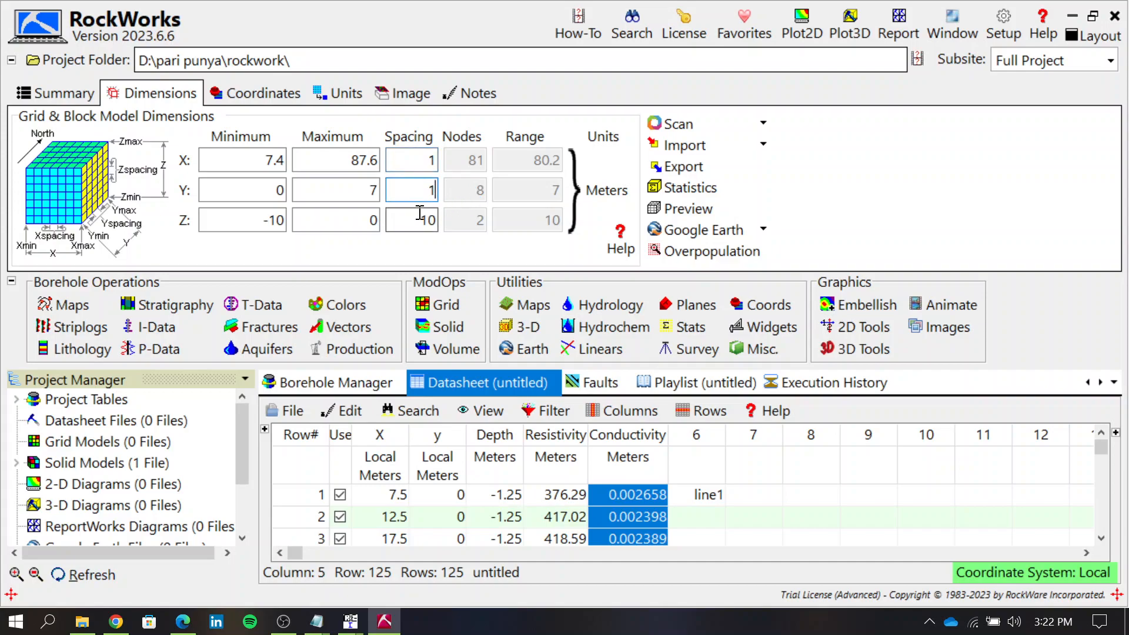
type("1")
Step: Start creating a solid model from the datasheet's XYZG data, with Resistivity as the G dependent variable
left_click(443, 330)
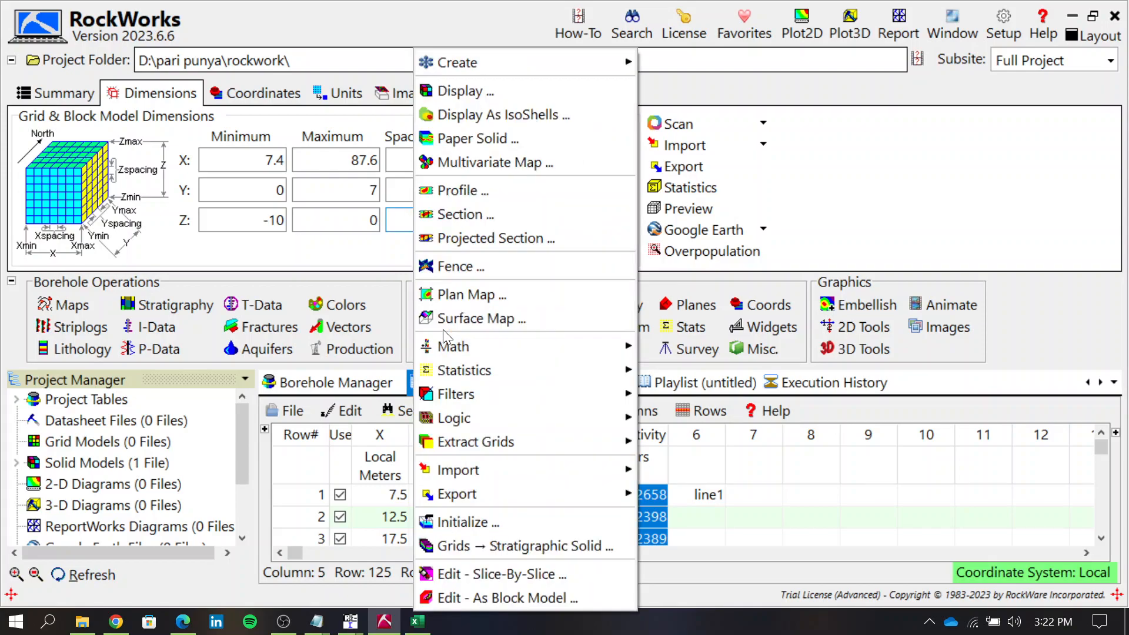
left_click(405, 325)
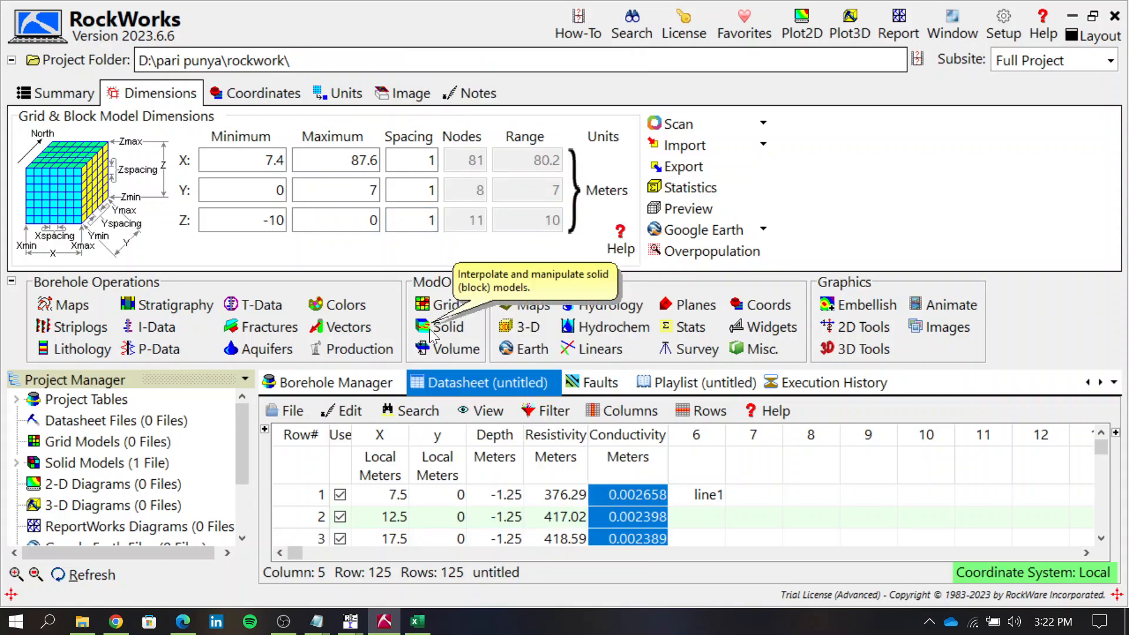
left_click(429, 329)
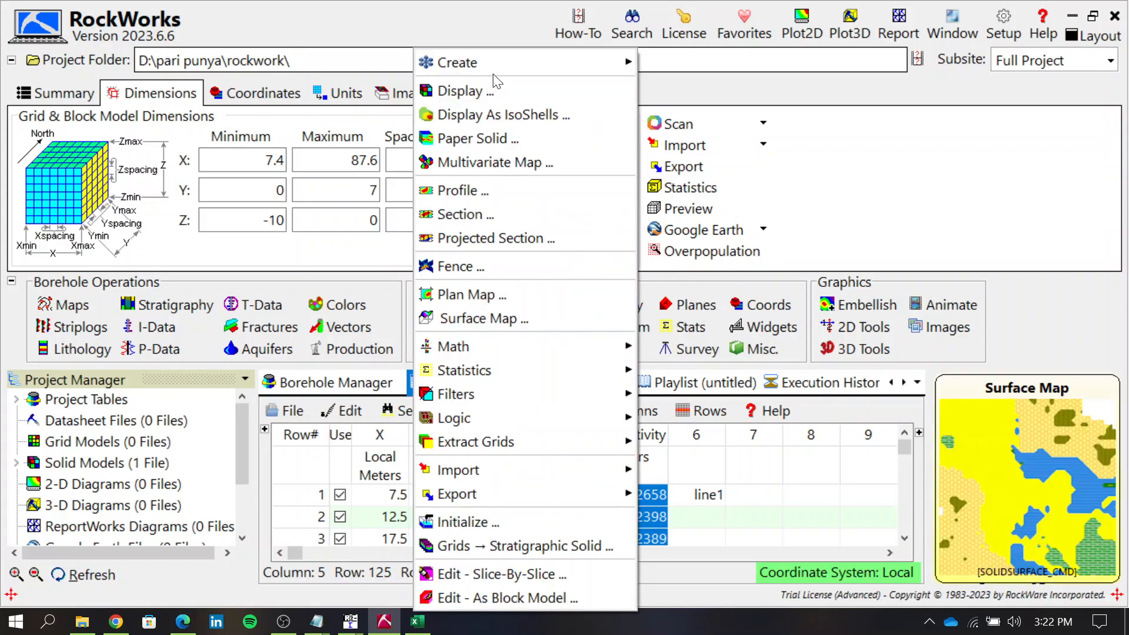
mouse_move(469, 72)
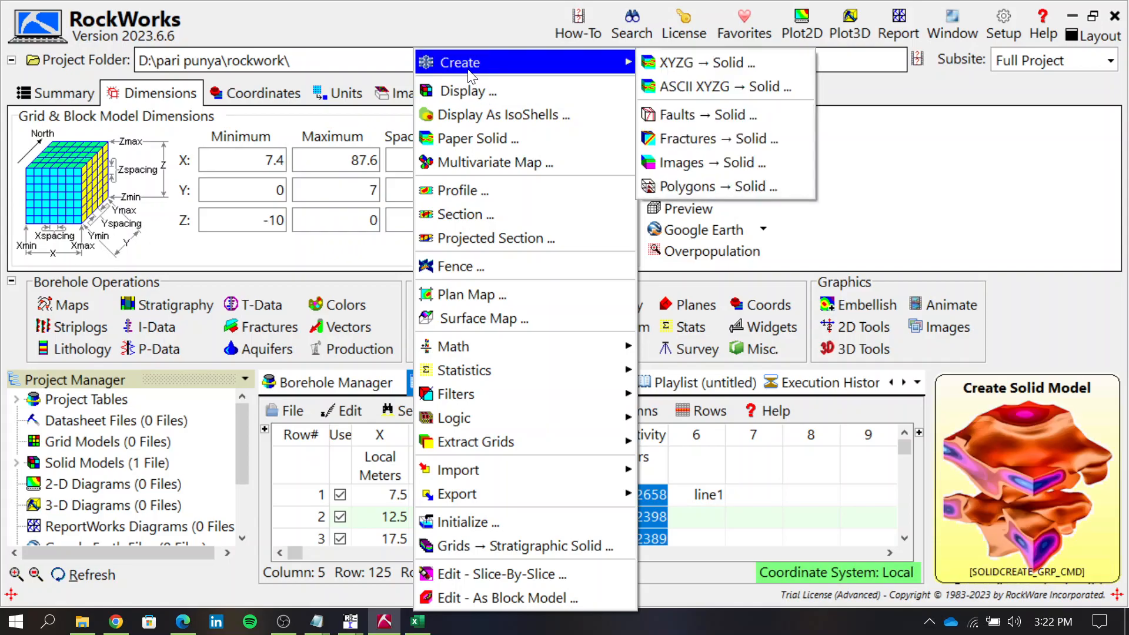
left_click(679, 71)
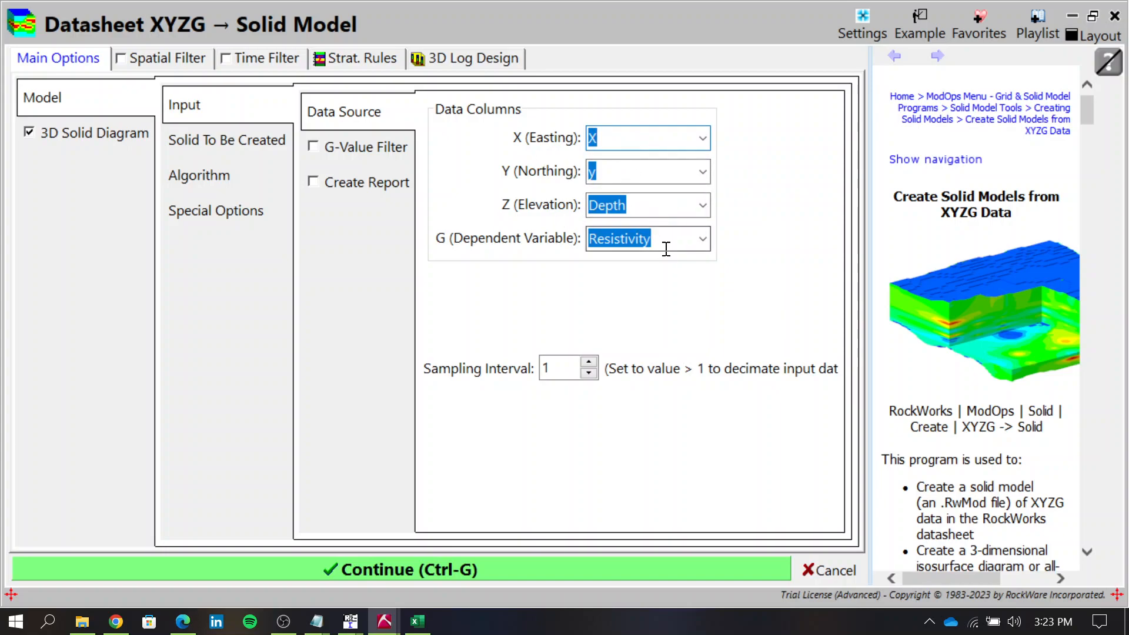
left_click(704, 249)
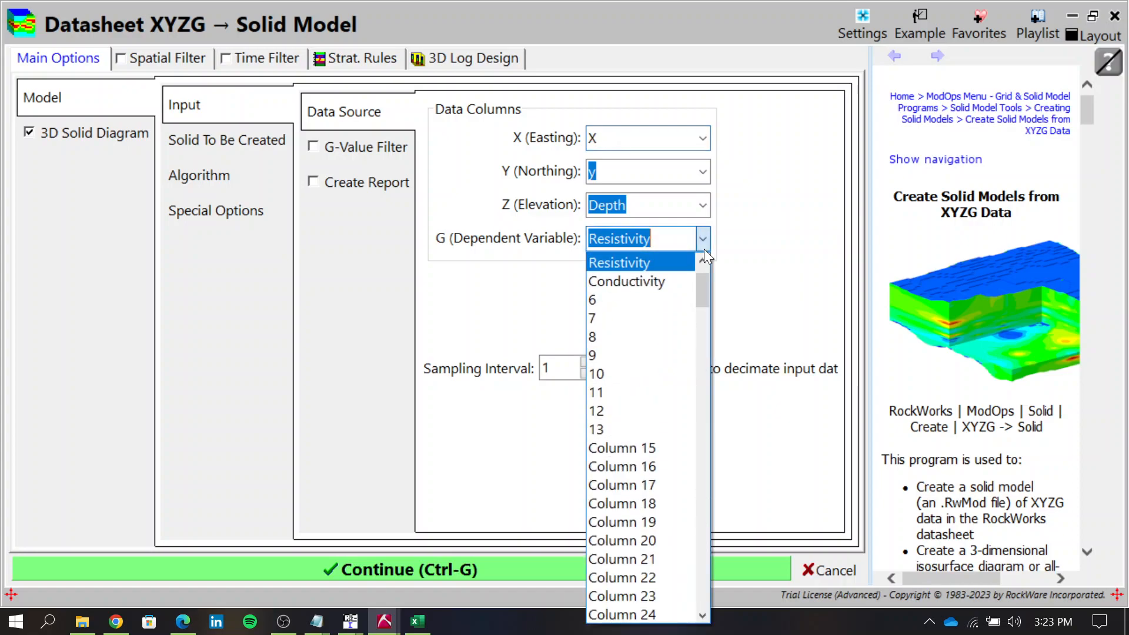
left_click(669, 263)
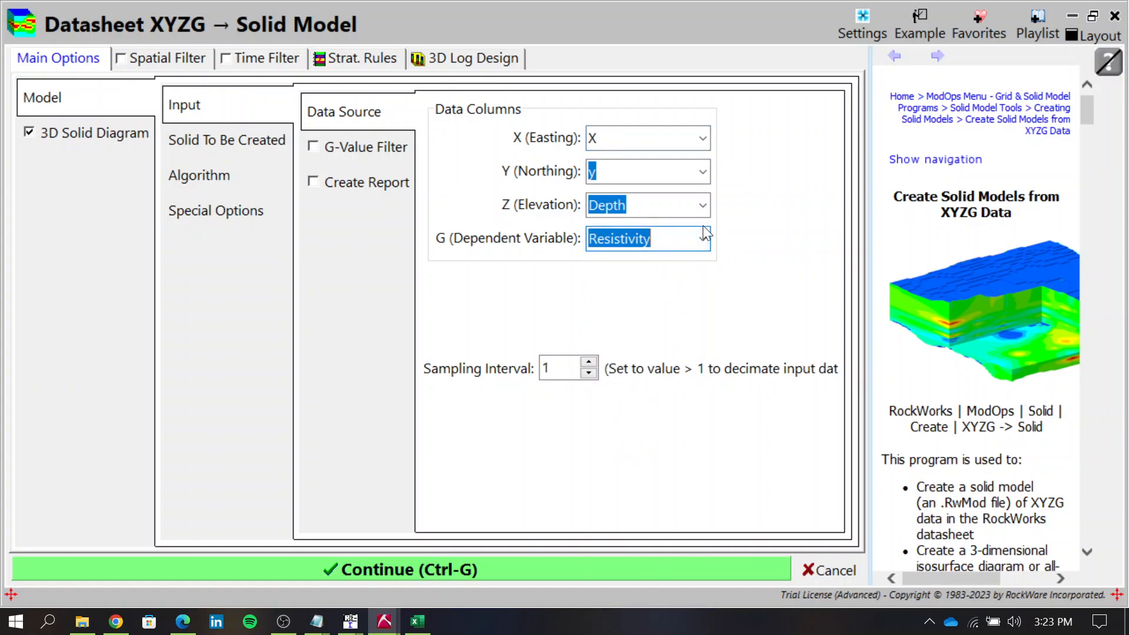
left_click(701, 246)
left_click(676, 262)
Step: Try Conductivity as the dependent variable and switch back to Resistivity
left_click(705, 235)
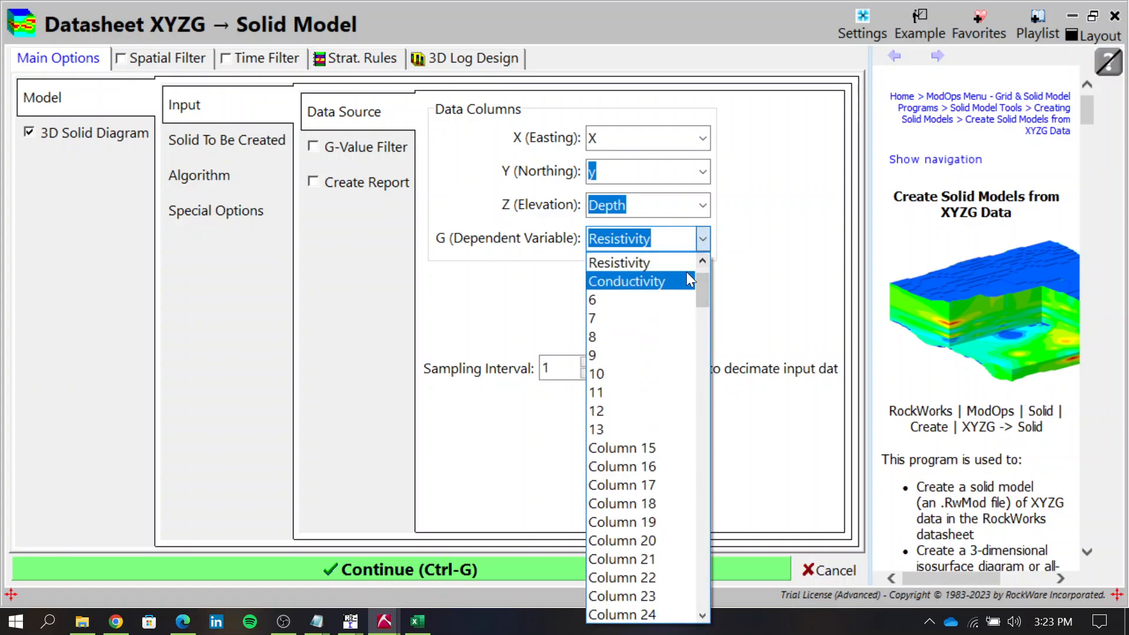
left_click(691, 283)
left_click(706, 240)
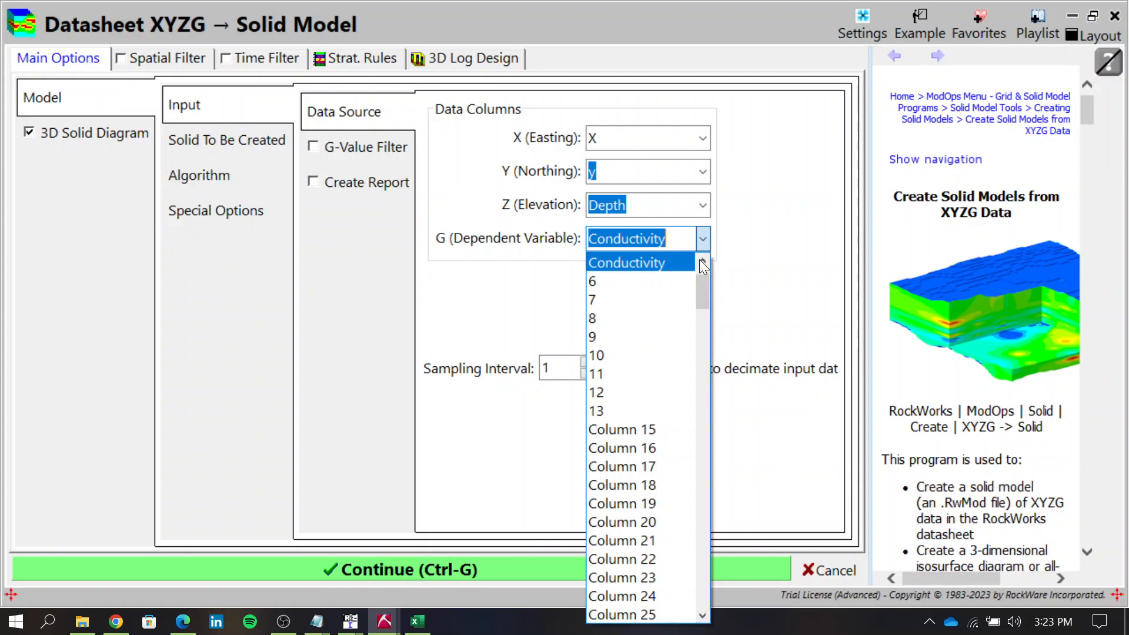
left_click(702, 260)
left_click(643, 260)
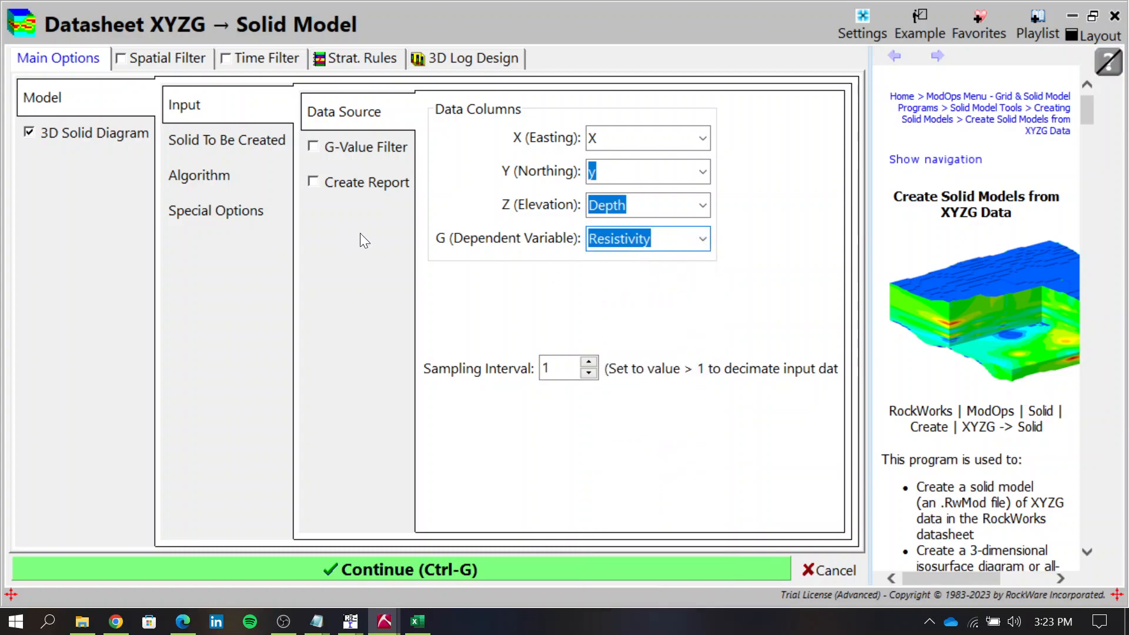
Step: Keep resis.RwMod as the output file, use the IDW Anisotropic algorithm, and enable the Superface and Subface special options
left_click(226, 140)
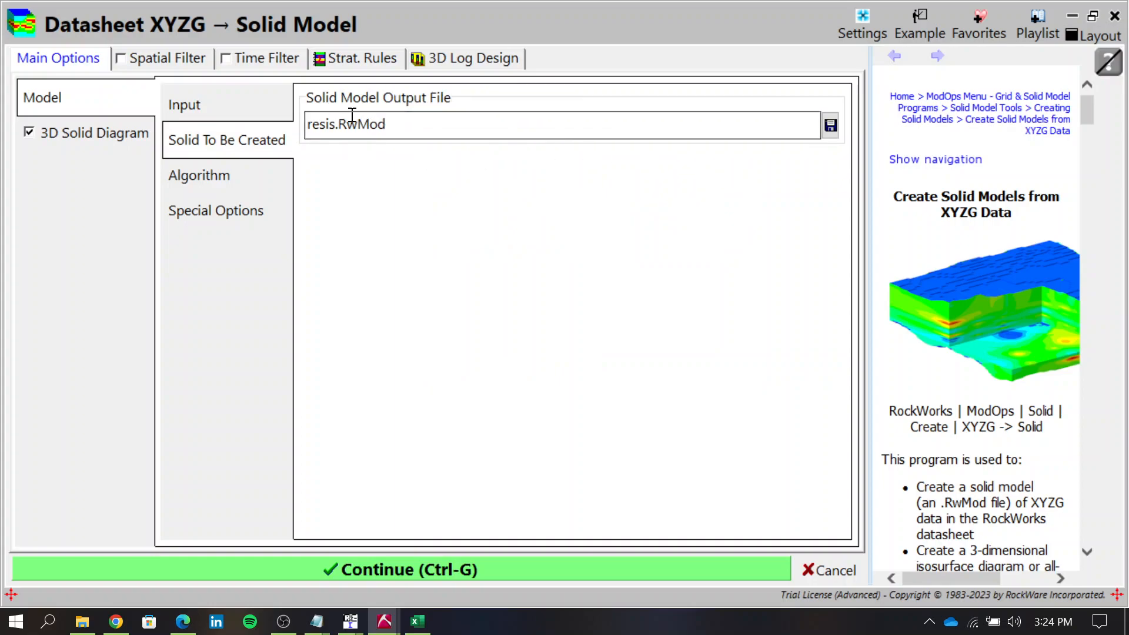
left_click(240, 181)
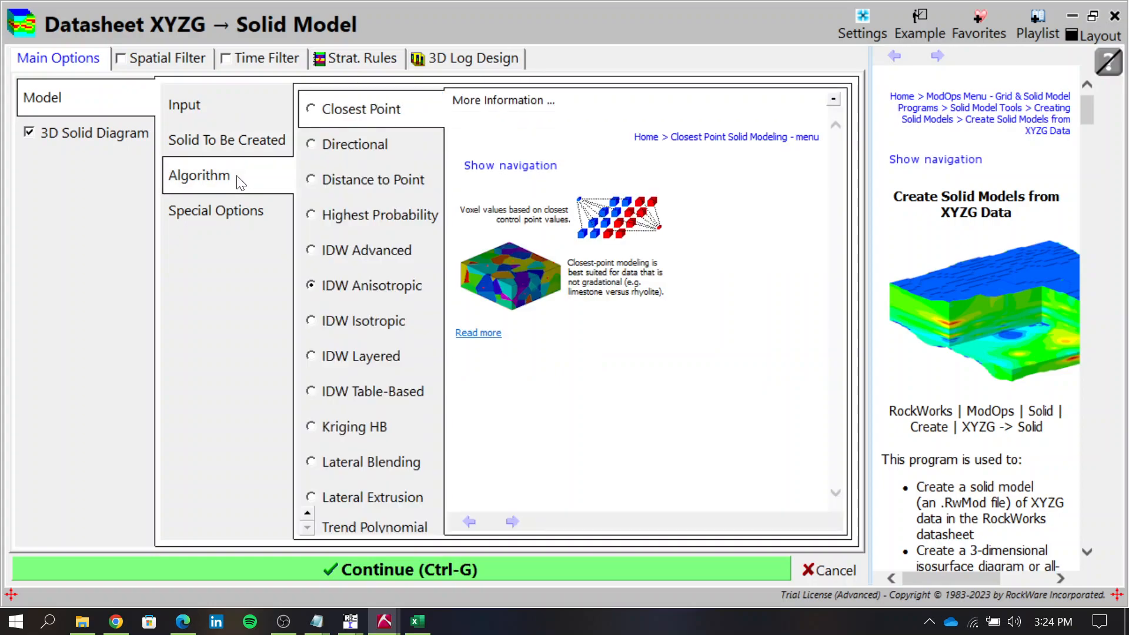
left_click(391, 292)
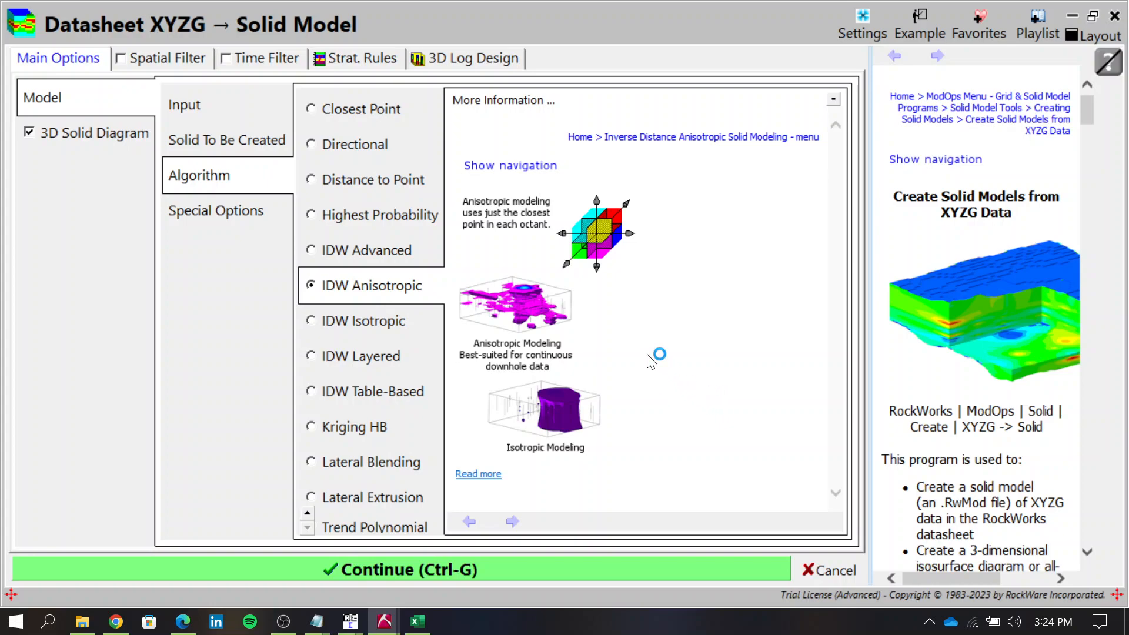
left_click(224, 210)
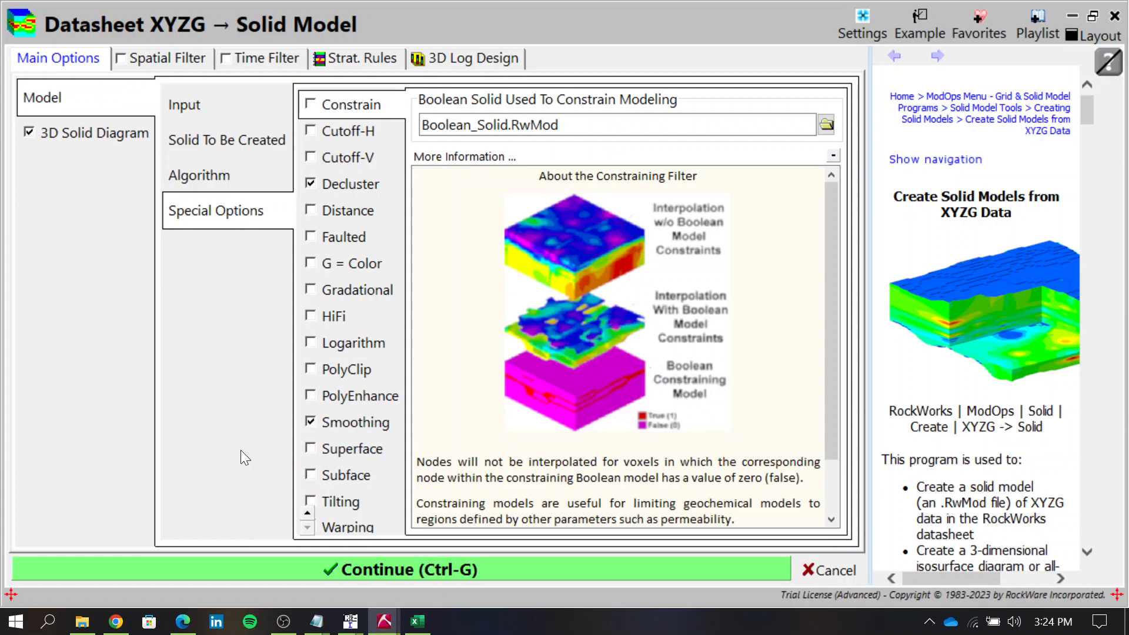
left_click(311, 449)
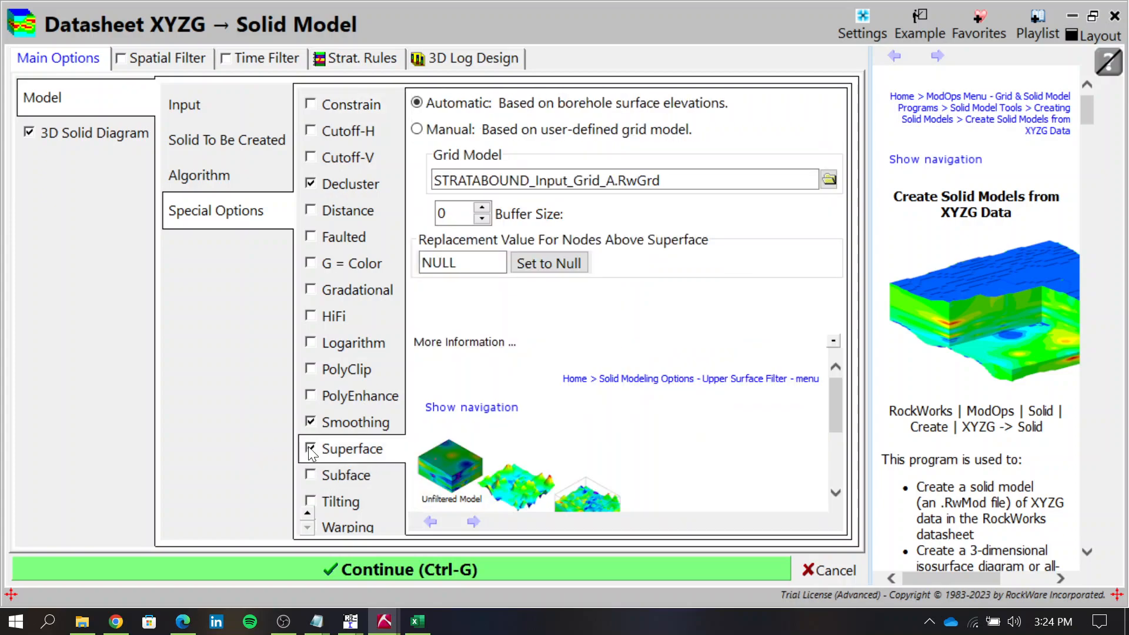
left_click(309, 478)
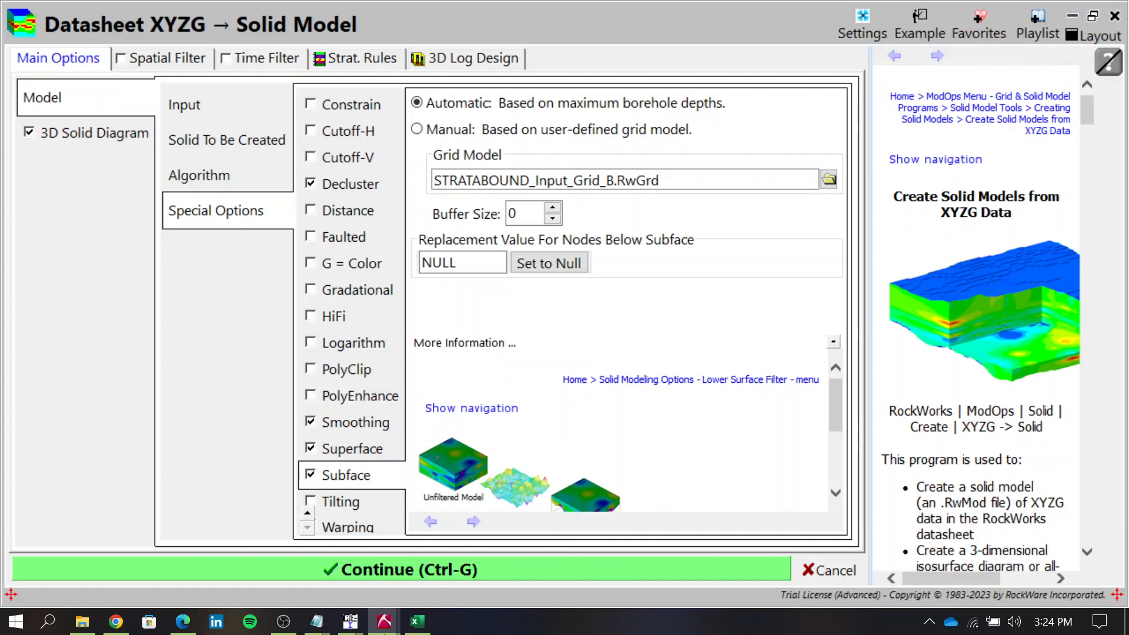
Step: Switch to RES2DINV and read the data file line 1.txt from the pari punya folder
mouse_move(349, 629)
left_click(446, 518)
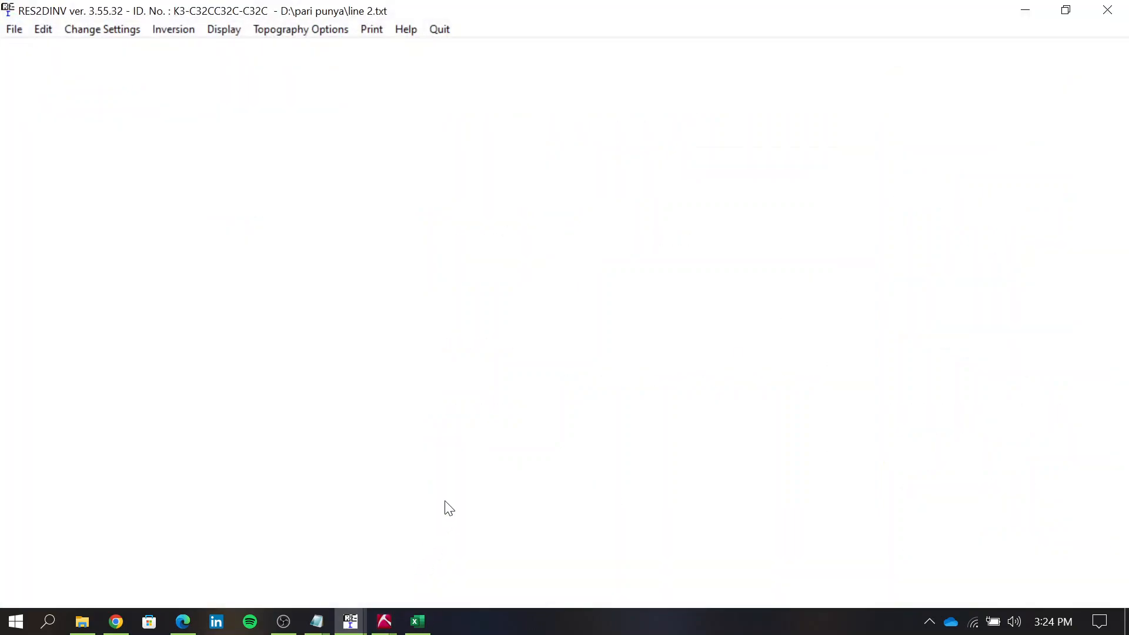
left_click(12, 30)
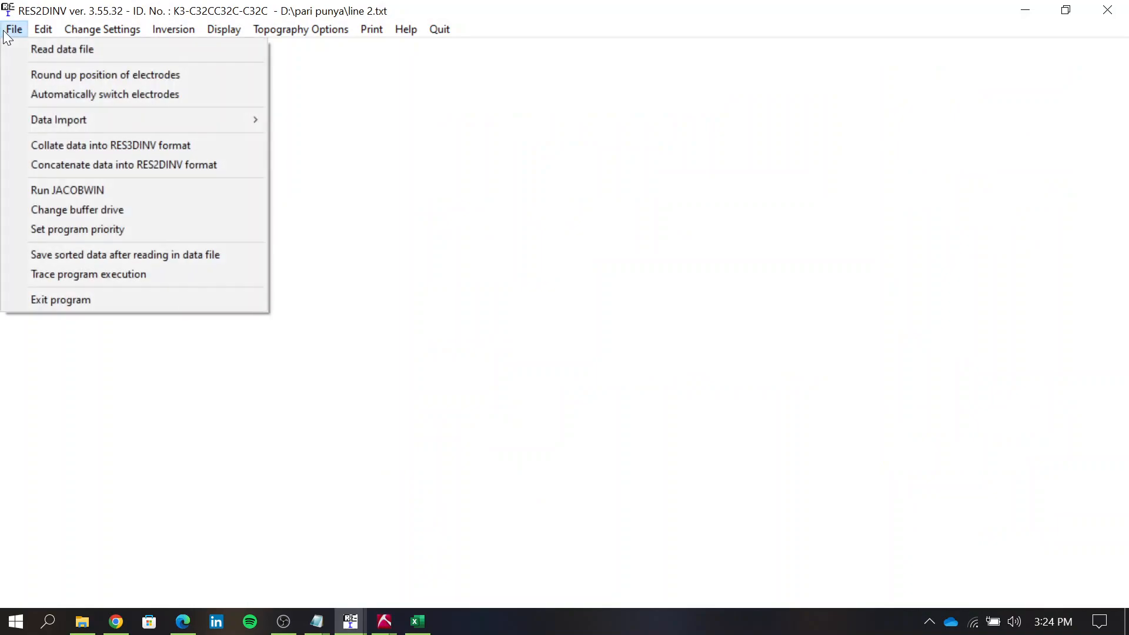
left_click(16, 51)
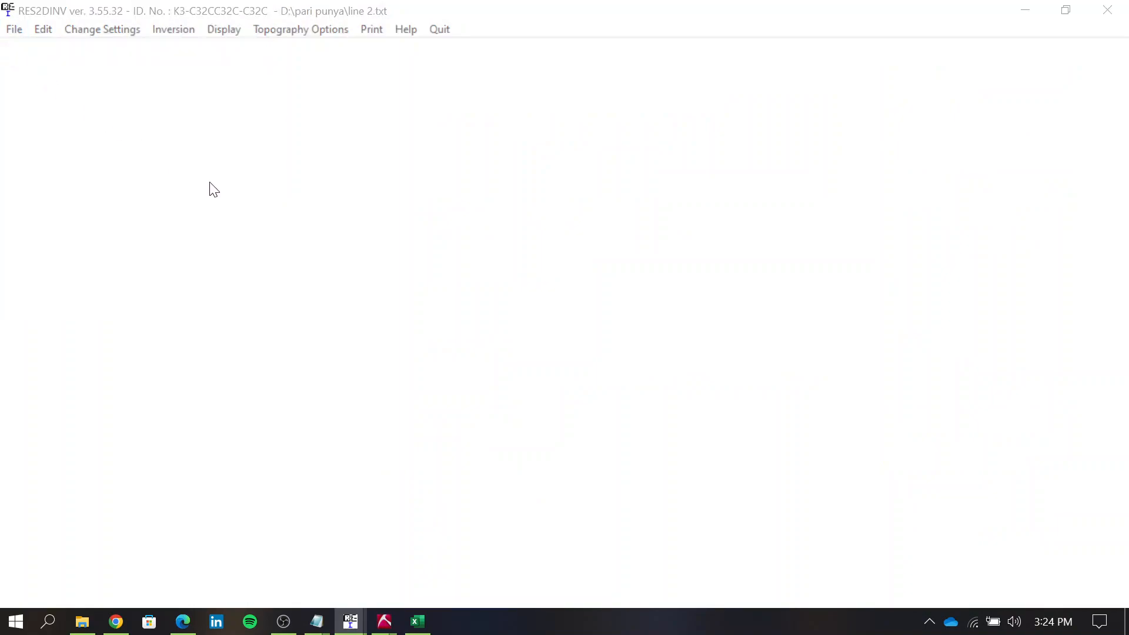
left_click(375, 244)
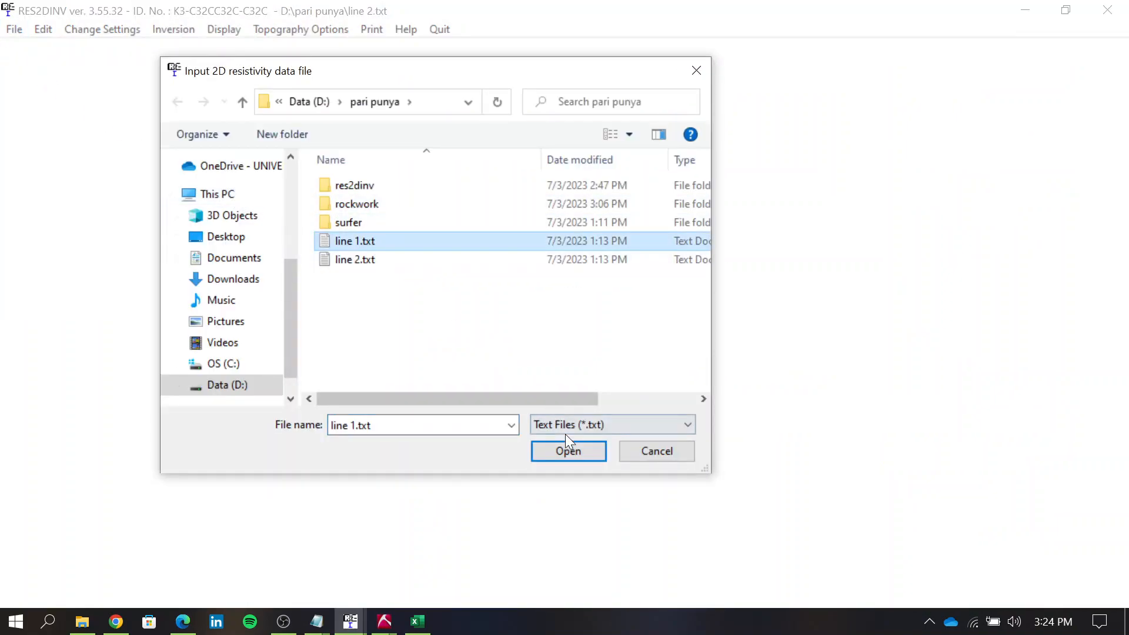
left_click(572, 453)
left_click(623, 370)
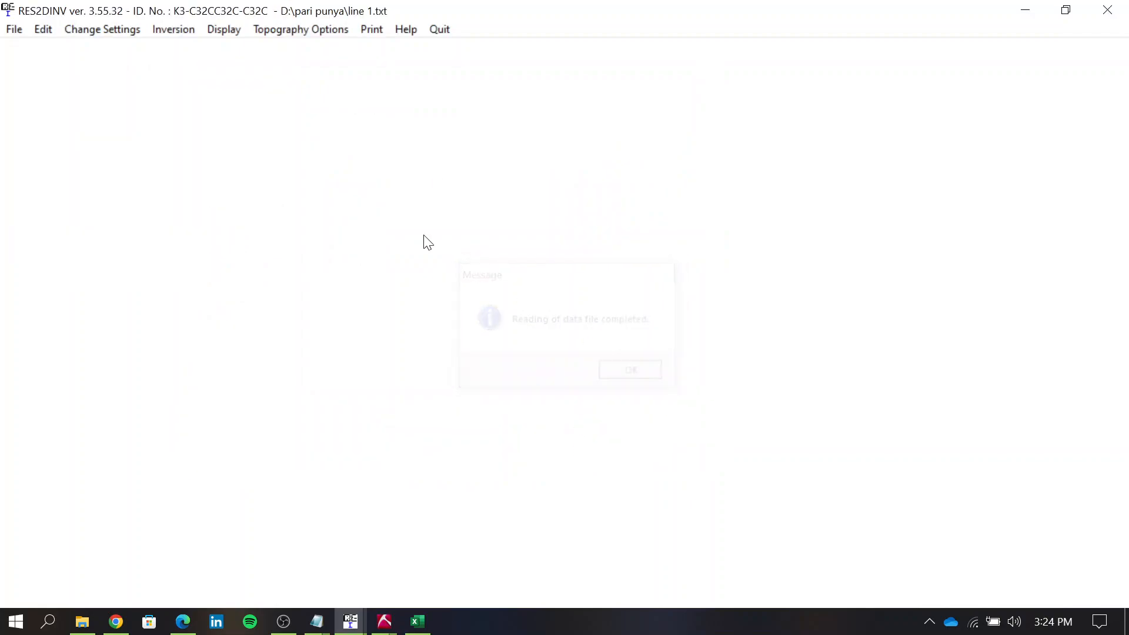
Step: Set the inversion to use the logarithm of apparent resistivity
left_click(171, 30)
mouse_move(353, 76)
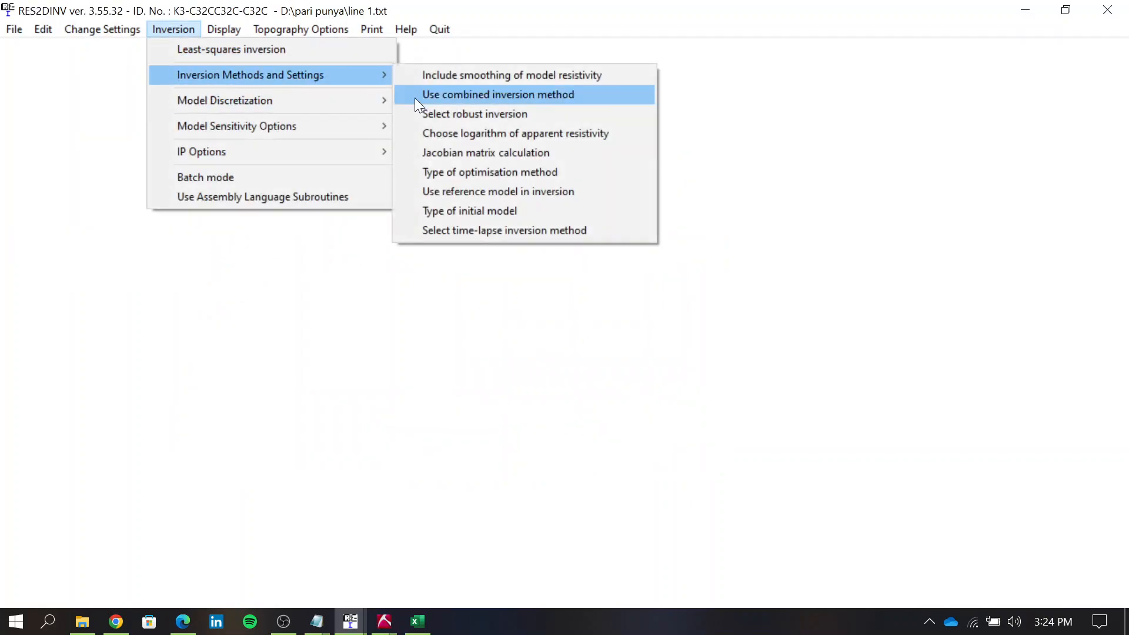
left_click(450, 134)
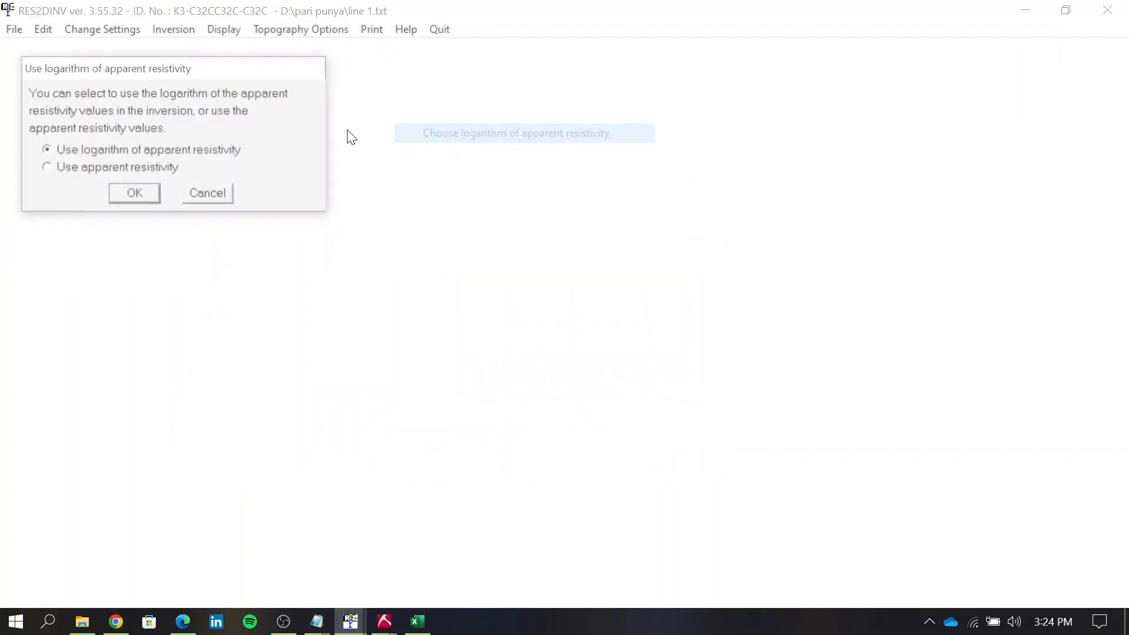
left_click(143, 191)
Step: Run a least-squares inversion saved as line 1.INV in the res2dinv folder, without additional iterations, and return to RockWorks
left_click(178, 51)
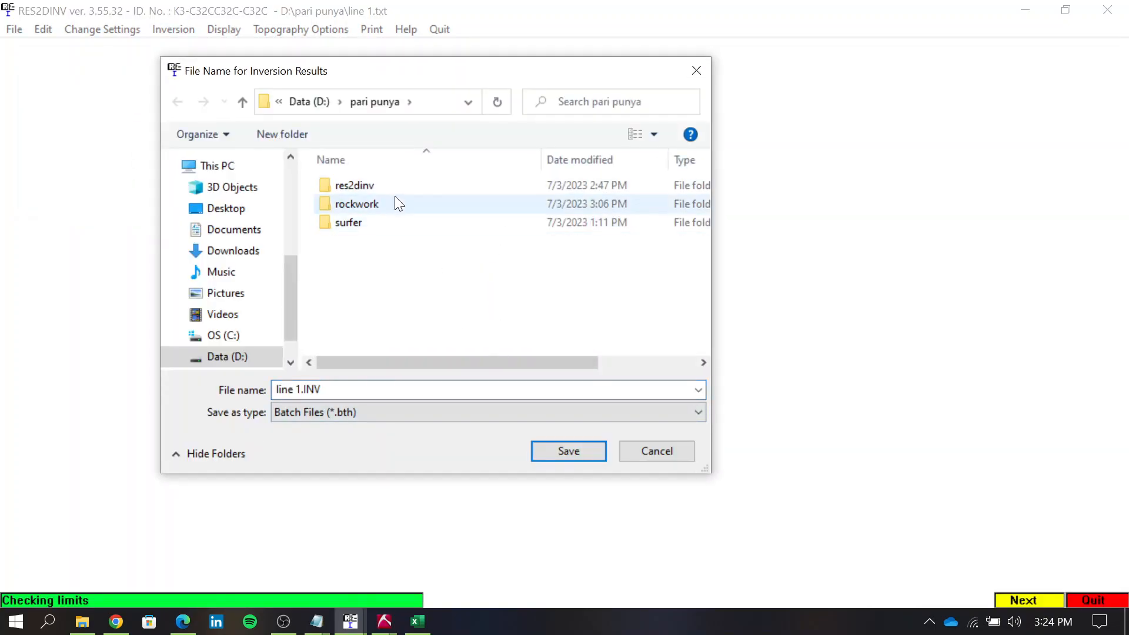
double_click(391, 181)
left_click(565, 451)
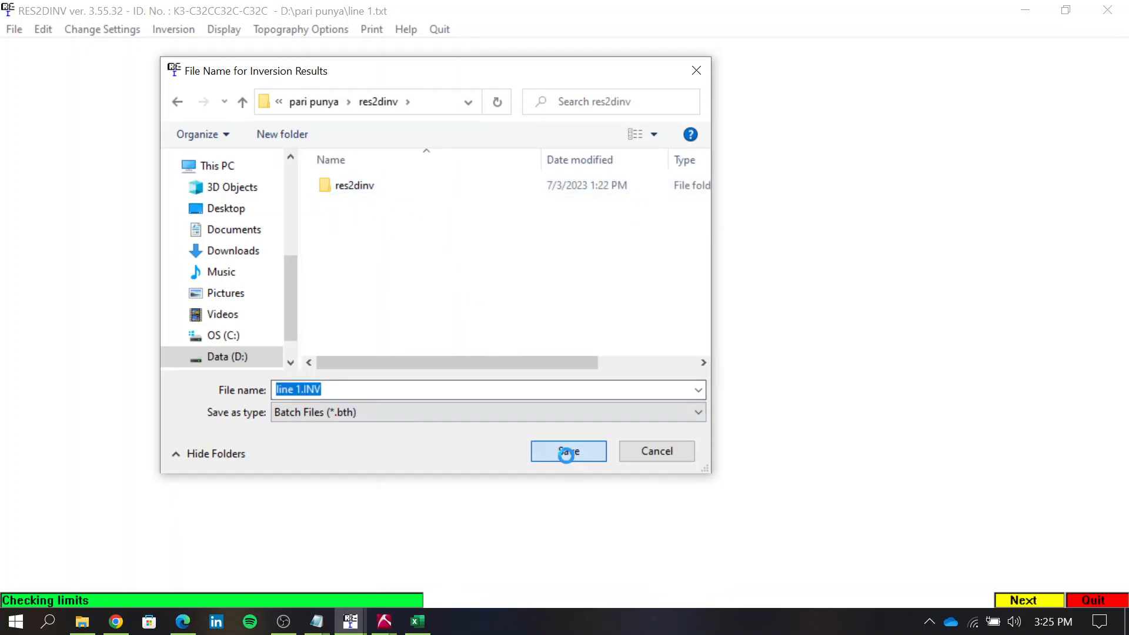
left_click(640, 319)
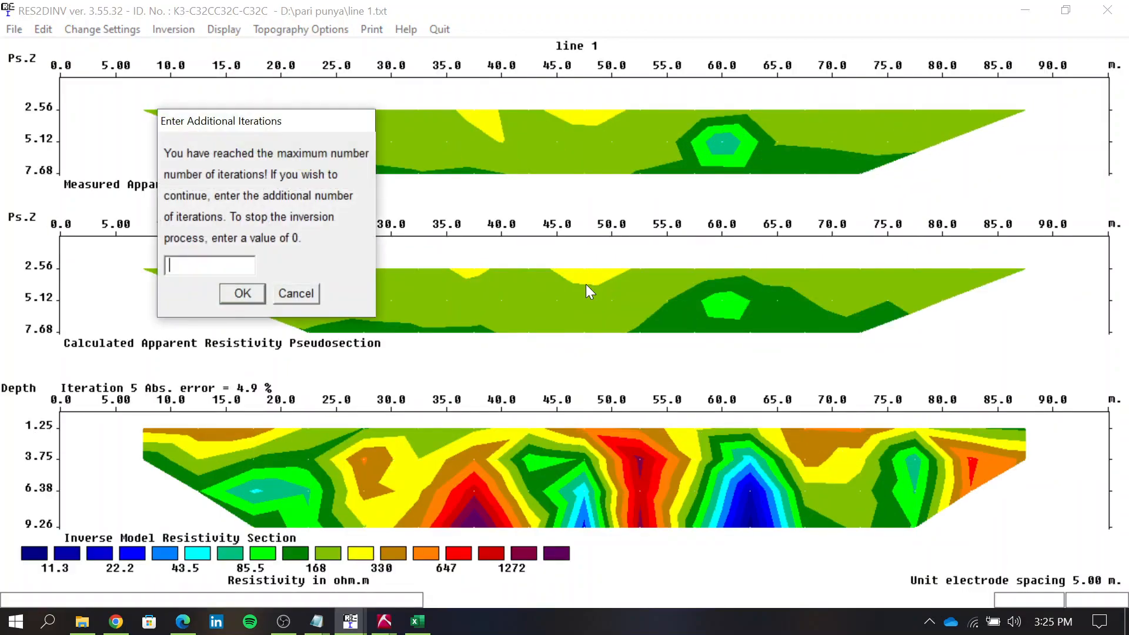
left_click(305, 293)
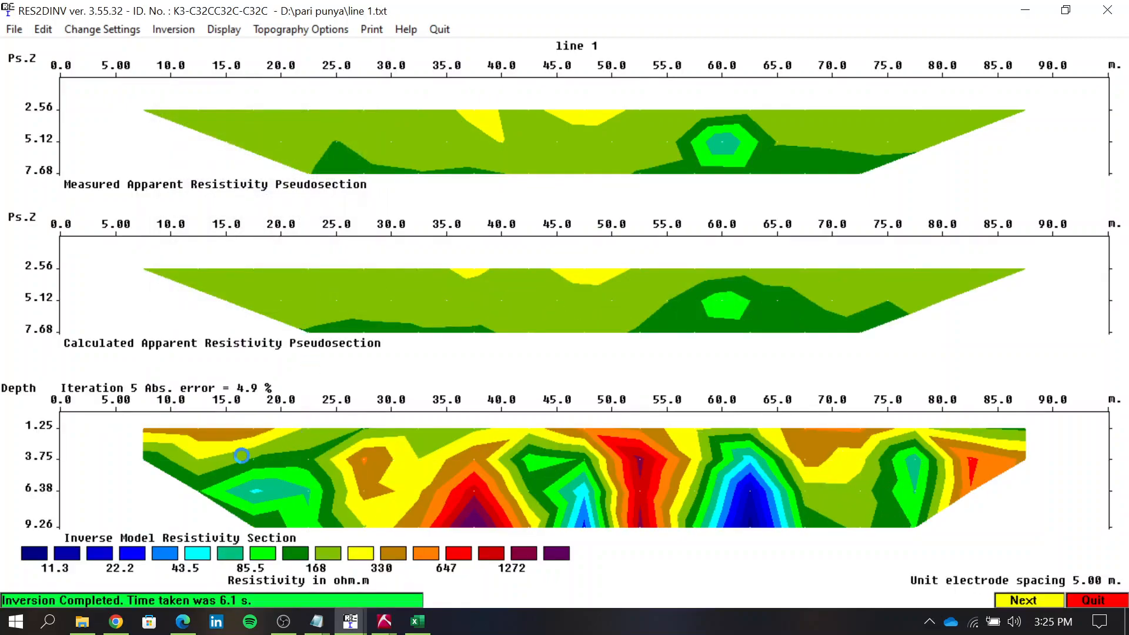
left_click(181, 449)
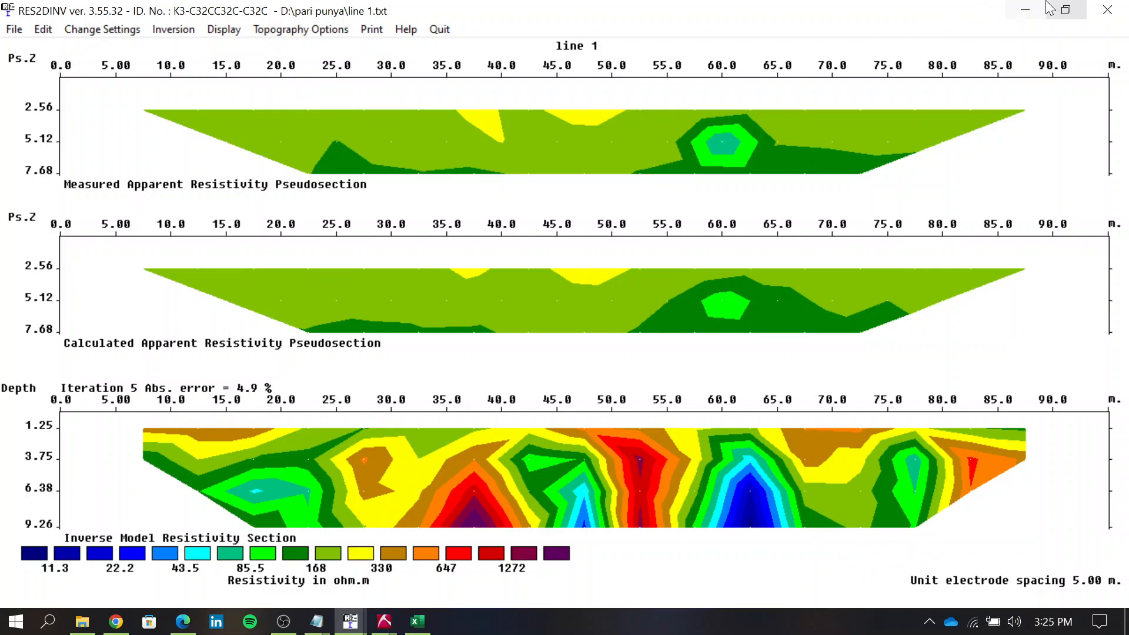
left_click(1025, 10)
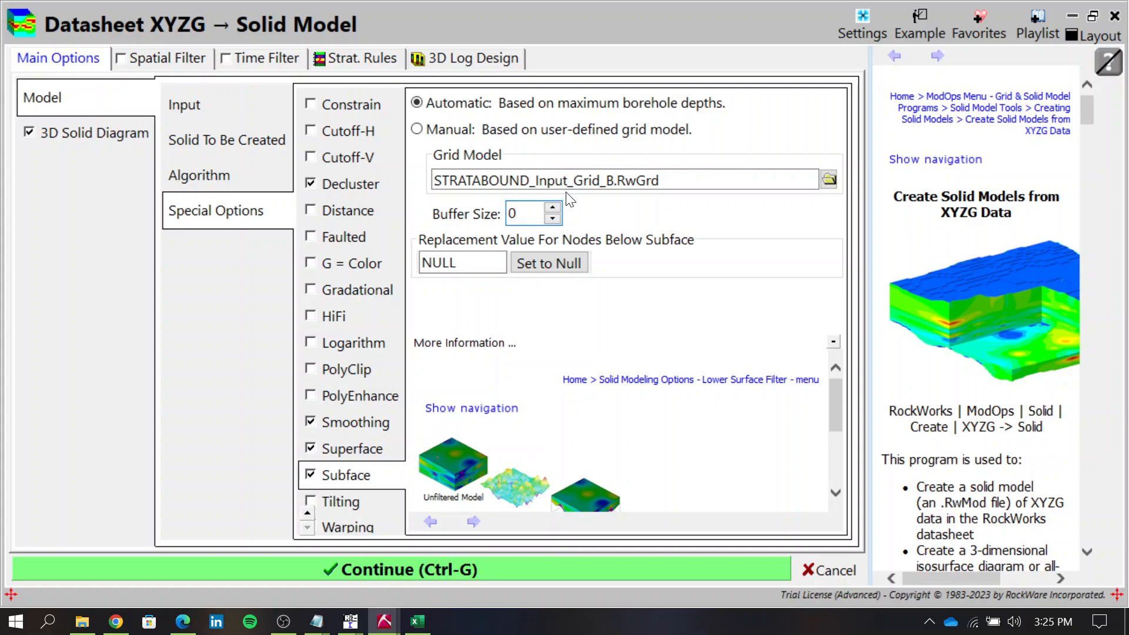
Step: Disable the Superface and Subface options and generate the solid model, overwriting the existing resis.RwMod
left_click(351, 449)
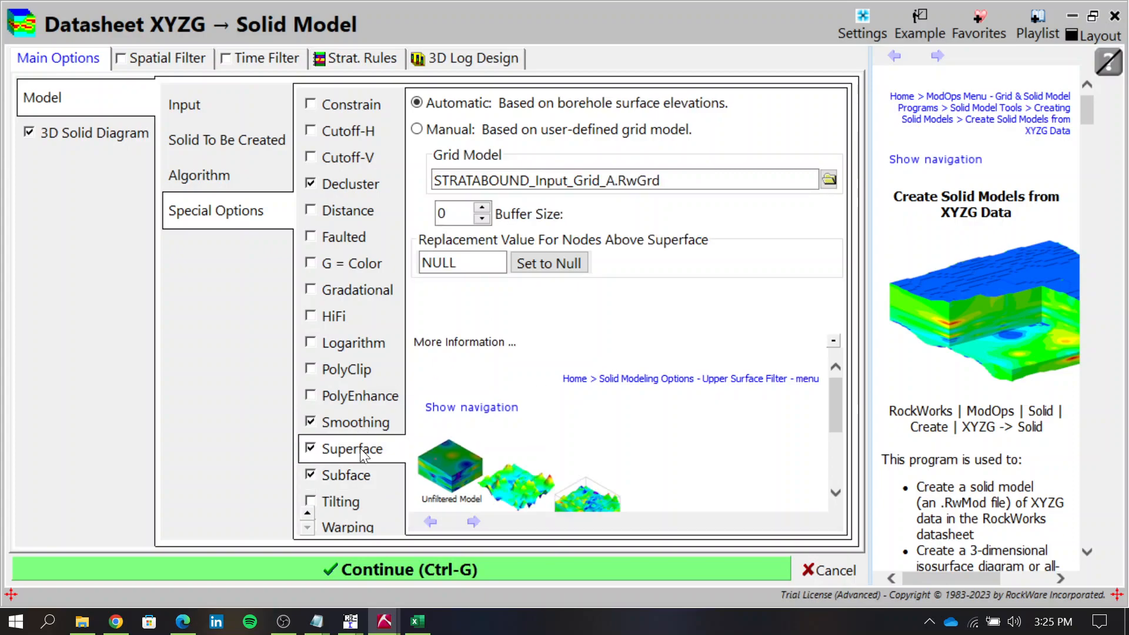
left_click(369, 479)
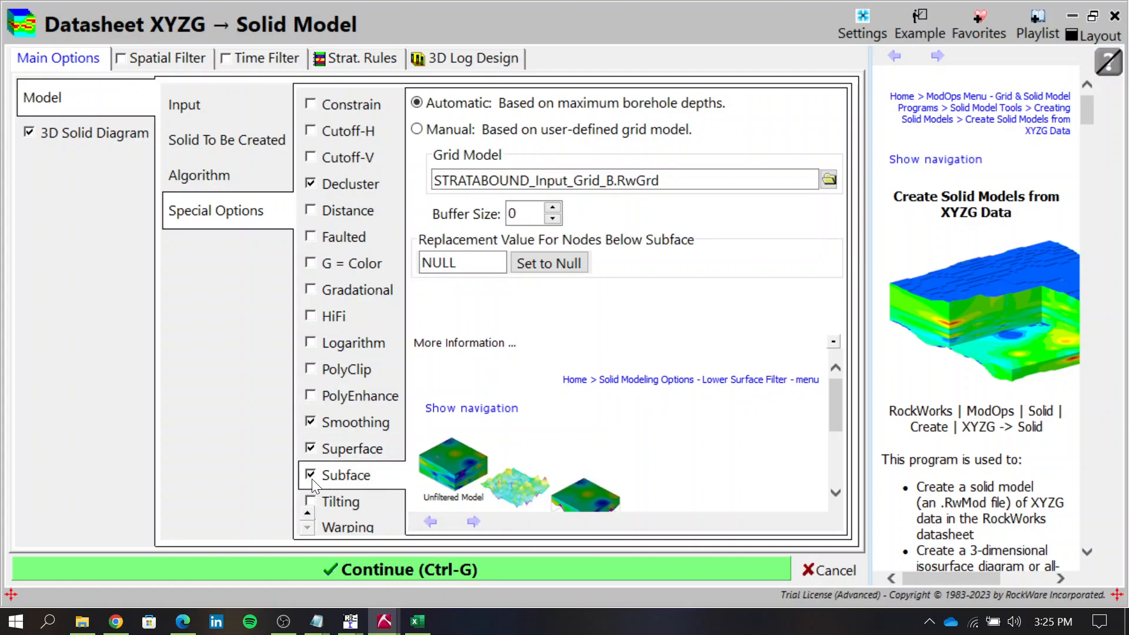
left_click(306, 450)
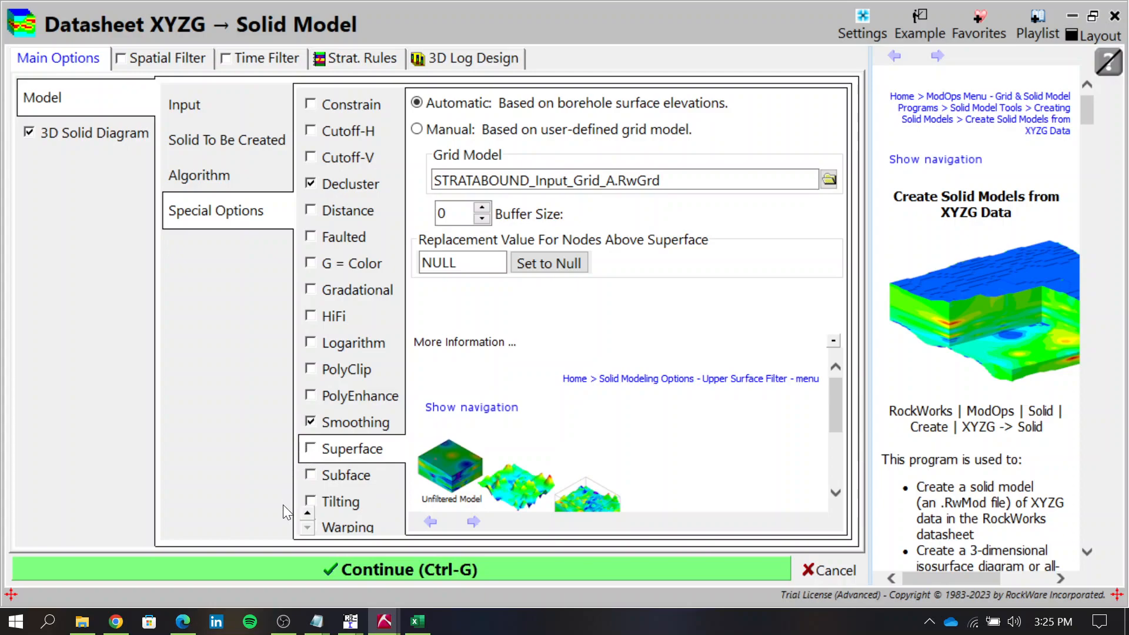
left_click(263, 569)
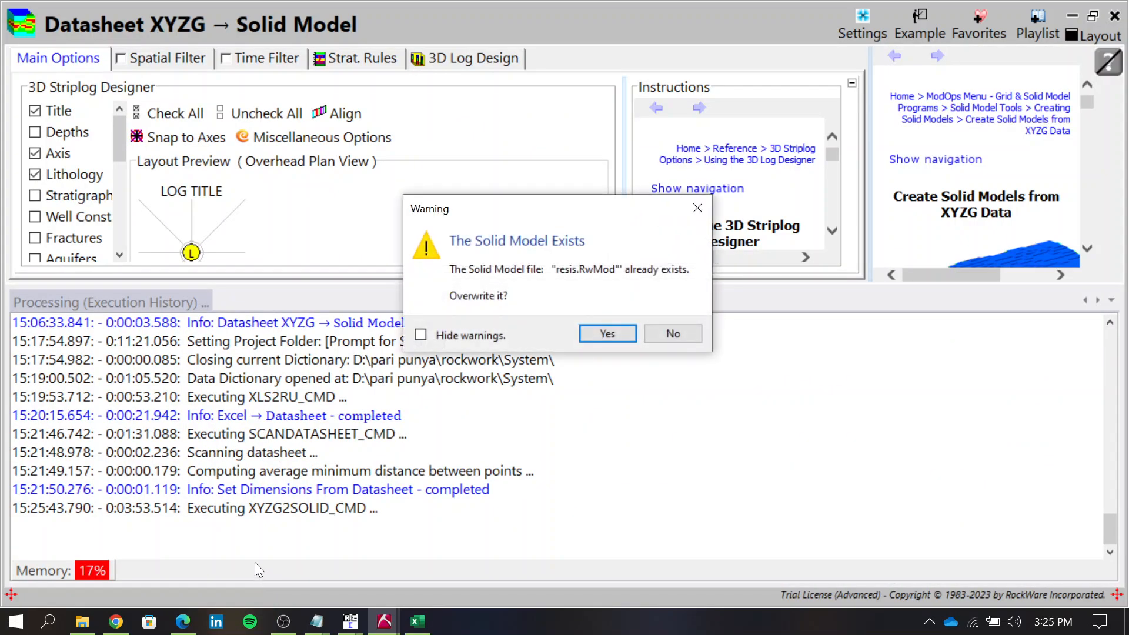
left_click(616, 337)
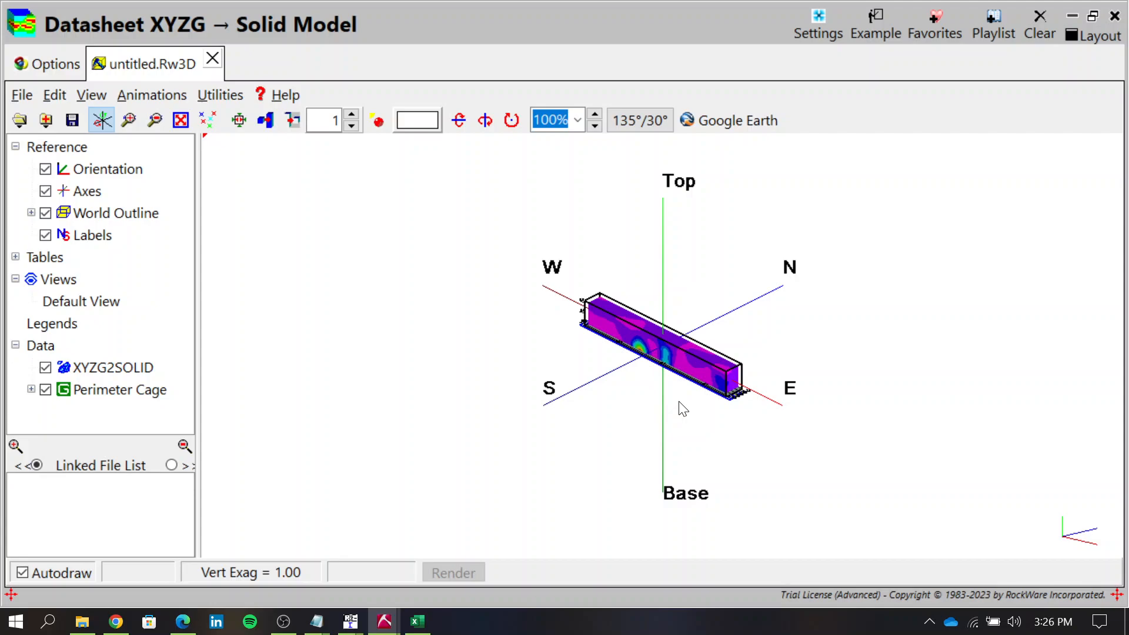
scroll(737, 374, "up", 2)
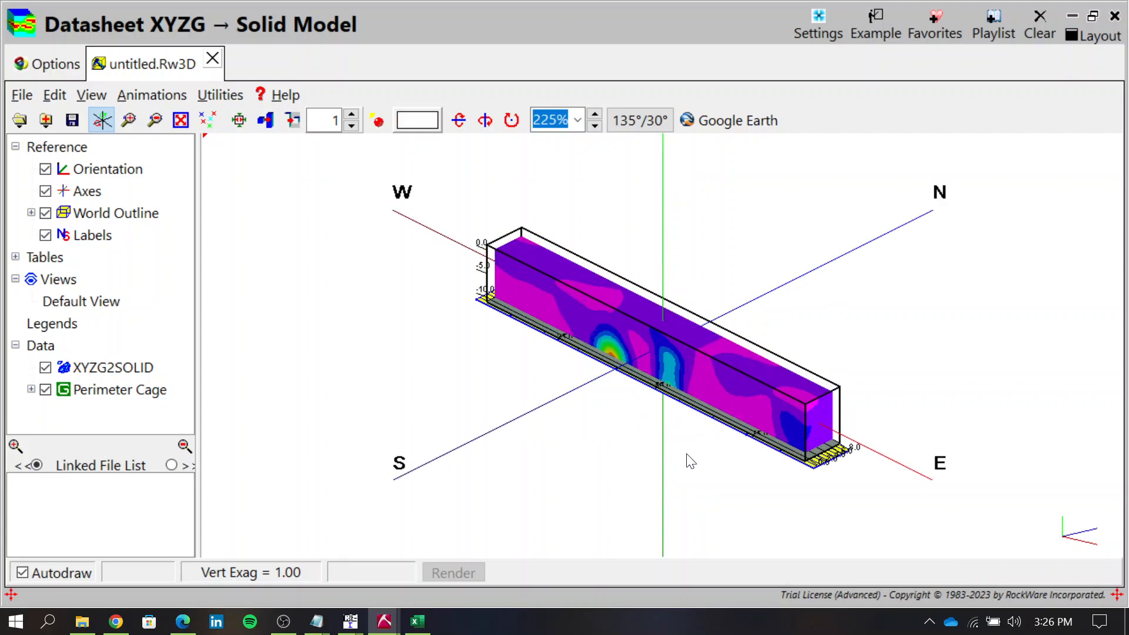
left_click_drag(708, 414, 679, 376)
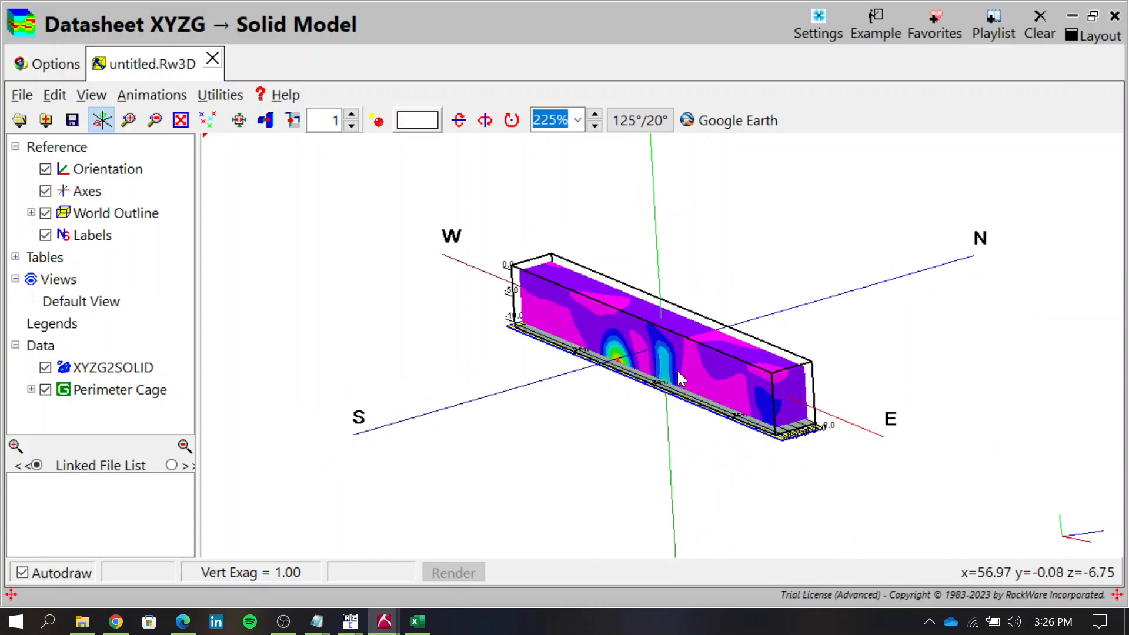
left_click(22, 96)
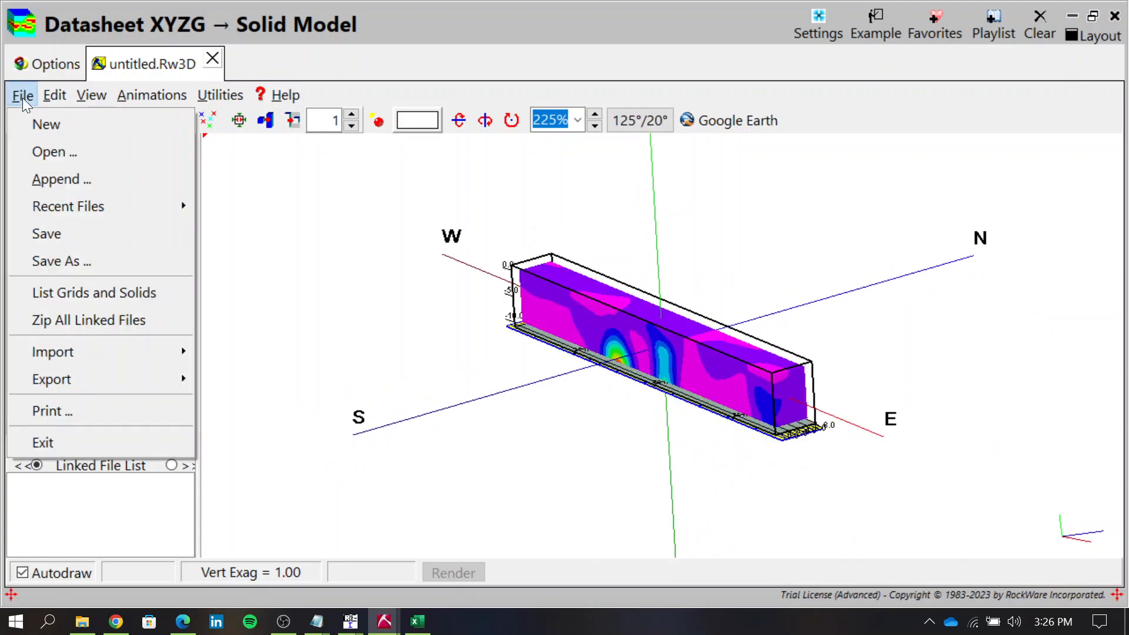
left_click(52, 262)
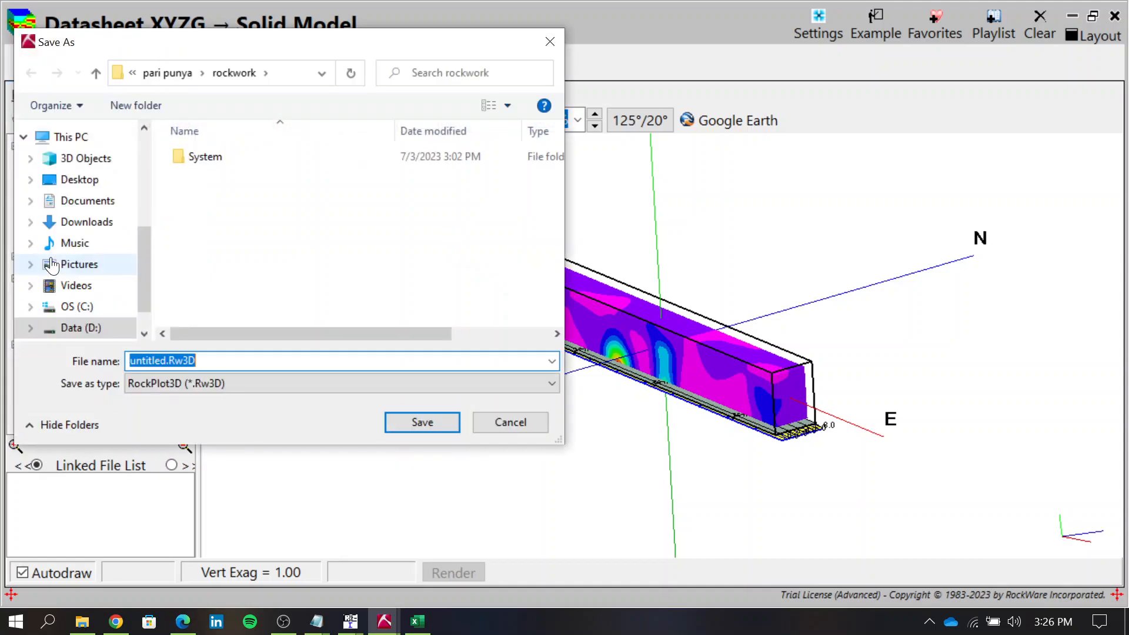
left_click(524, 421)
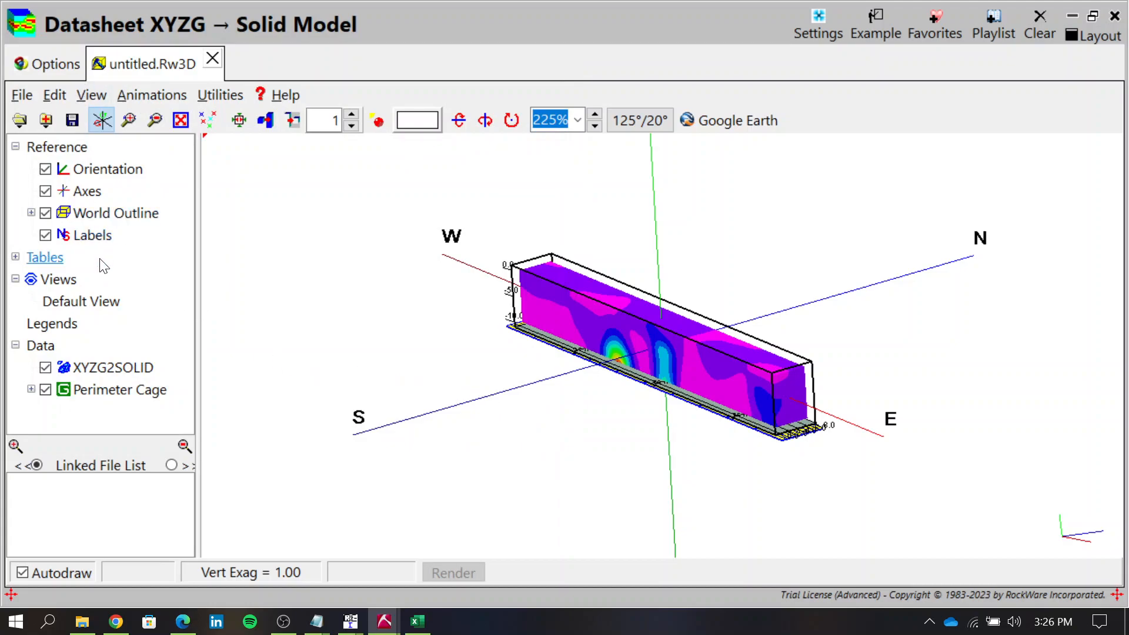
Step: Open the display options of the XYZG2SOLID isosurface and set its iso-level to about 263.83
right_click(113, 365)
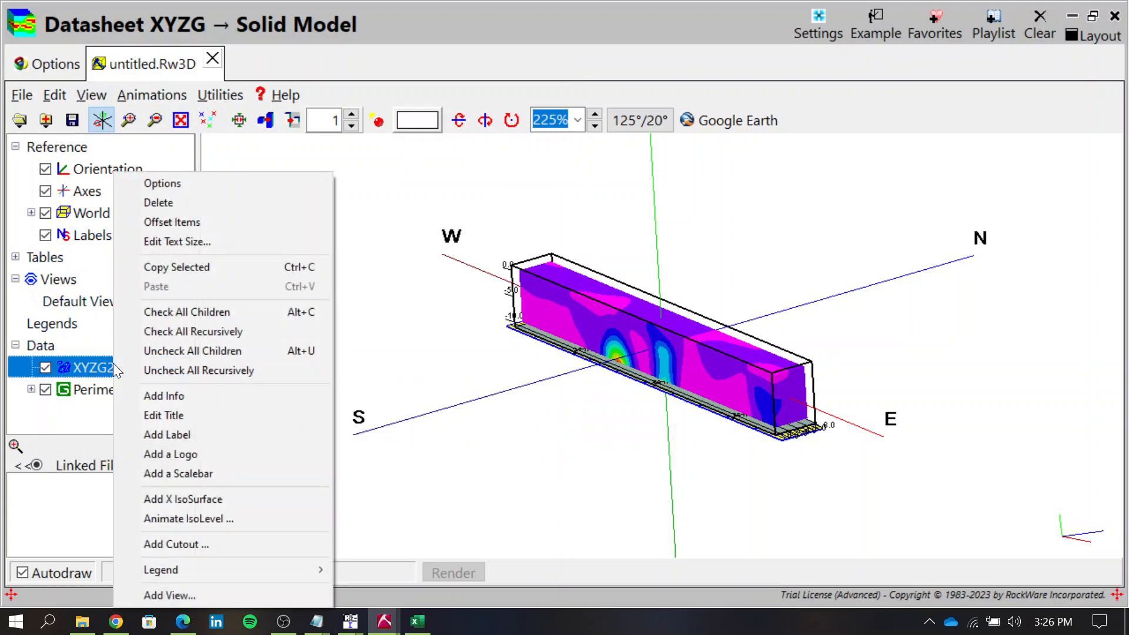
left_click(177, 182)
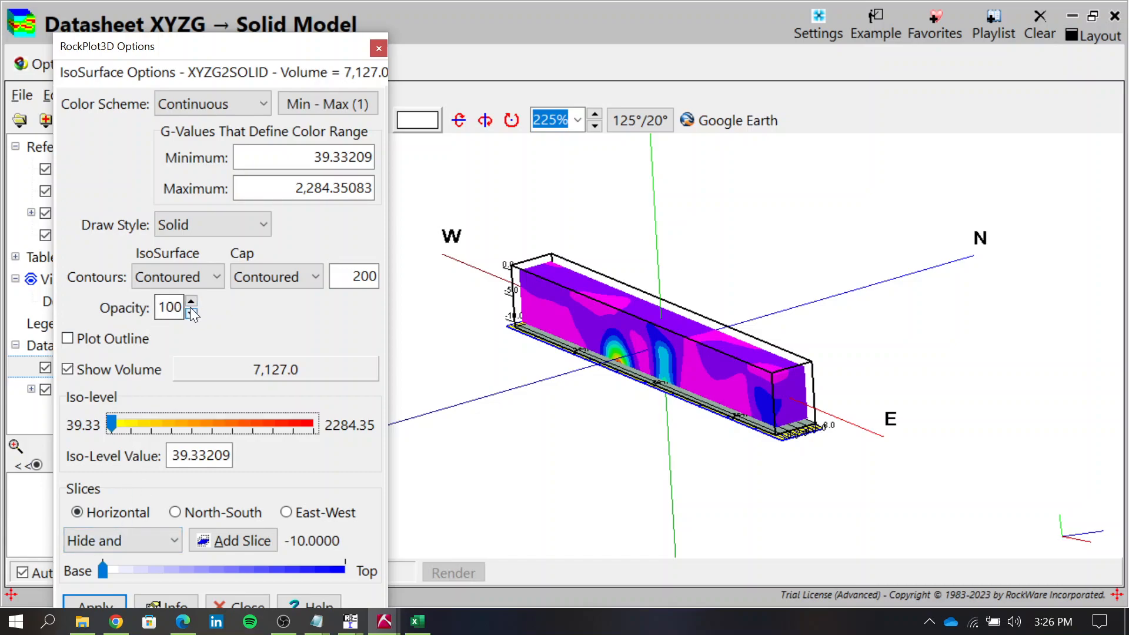
left_click(133, 423)
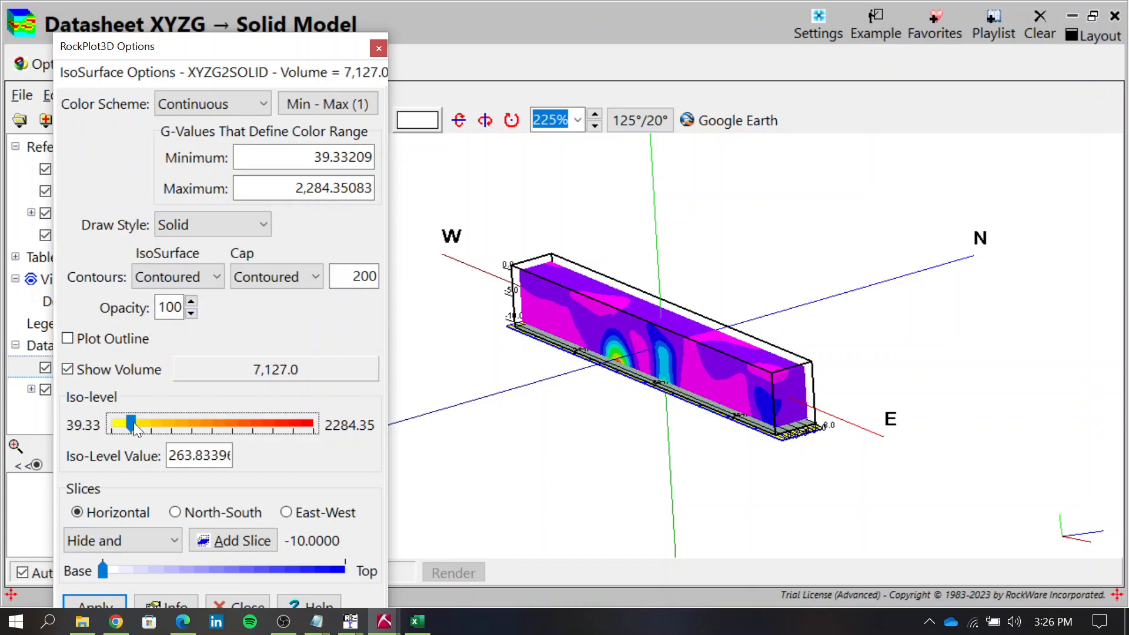
left_click(133, 422)
left_click(132, 421)
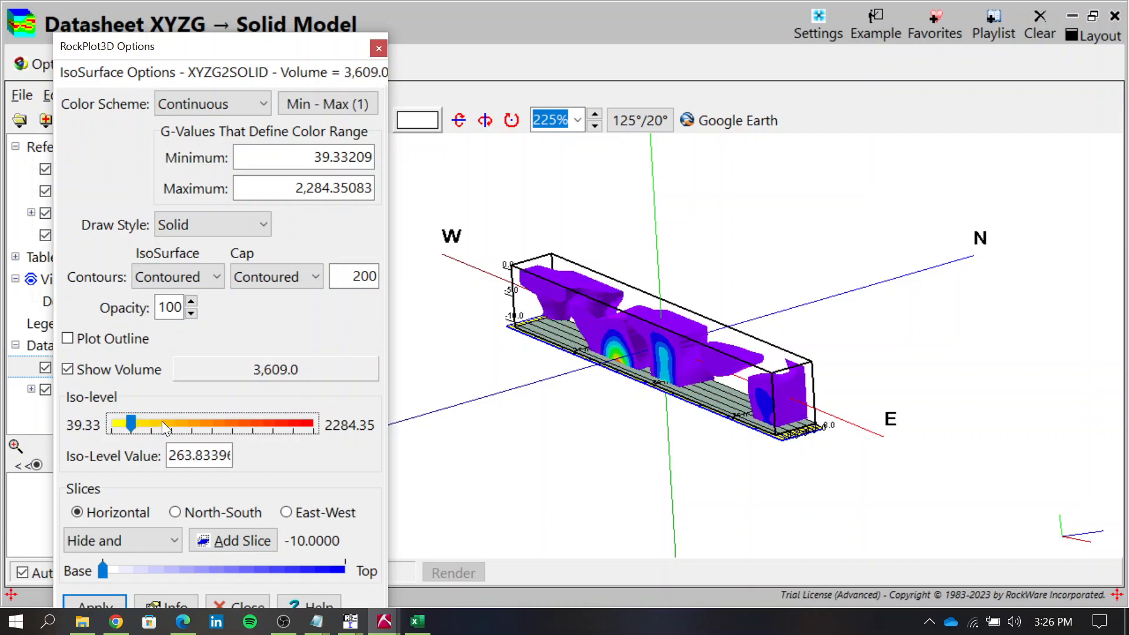
left_click(156, 422)
left_click(142, 422)
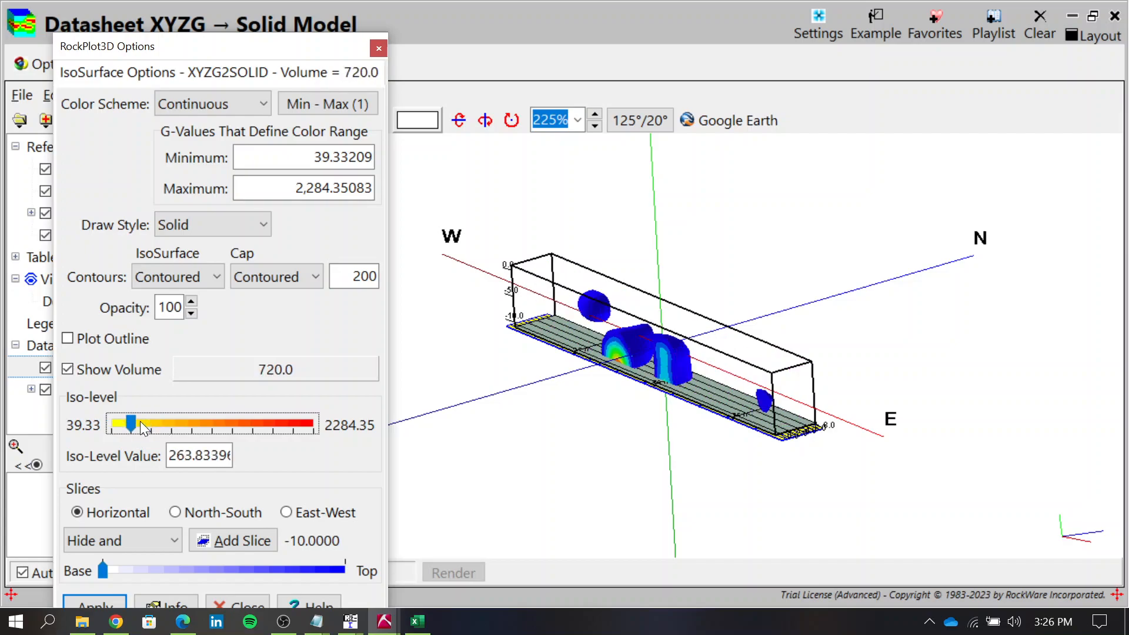
left_click_drag(769, 449, 806, 424)
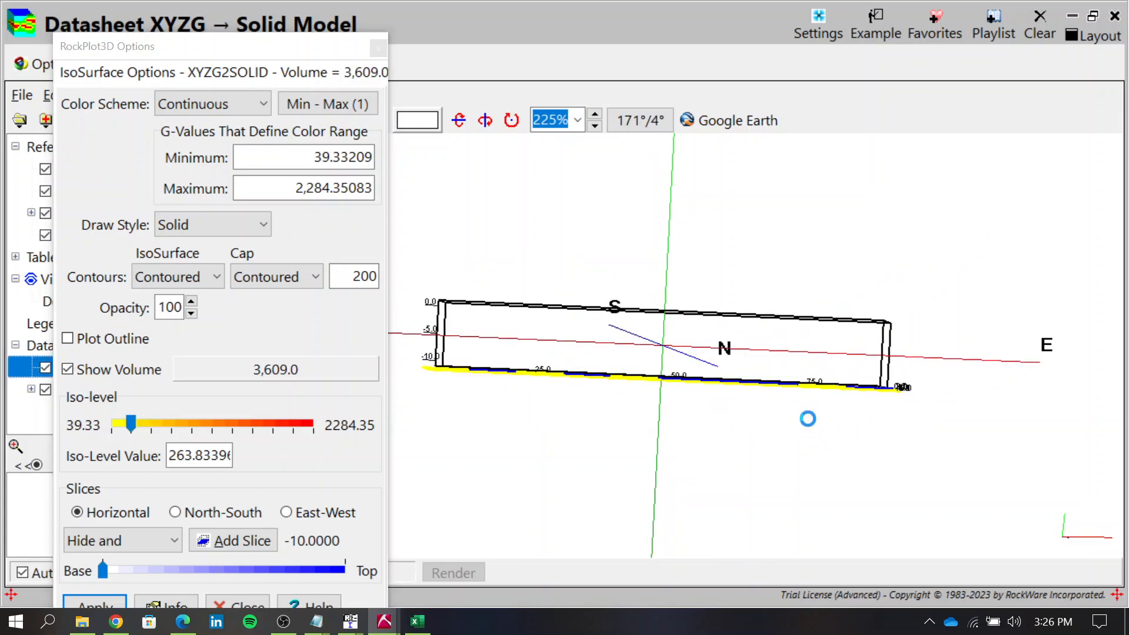
left_click_drag(680, 368, 682, 377)
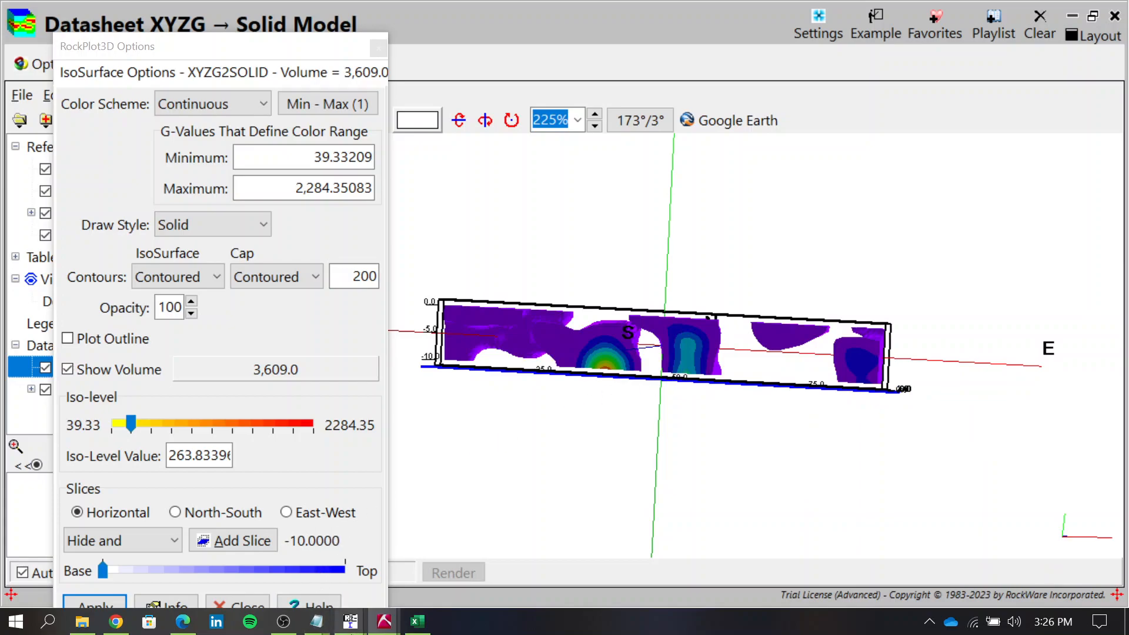
Step: Switch to RES2DINV, display line 1's data and model sections for iteration 5 to compare with the 3D model, and return to RockWorks
left_click(351, 621)
left_click(423, 574)
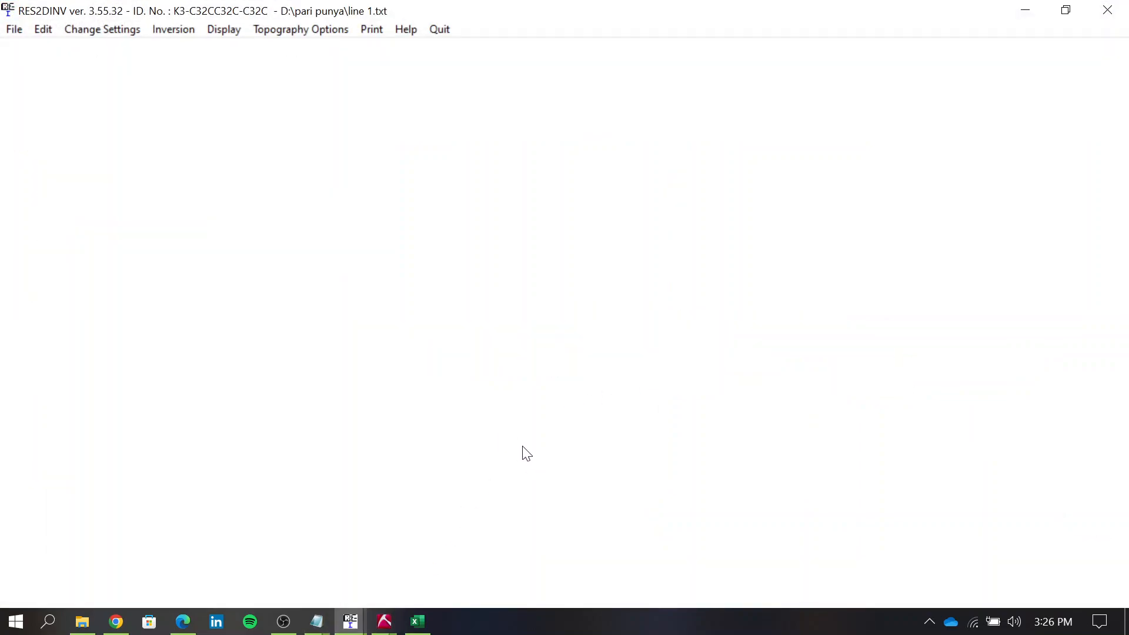
left_click(242, 29)
left_click(255, 50)
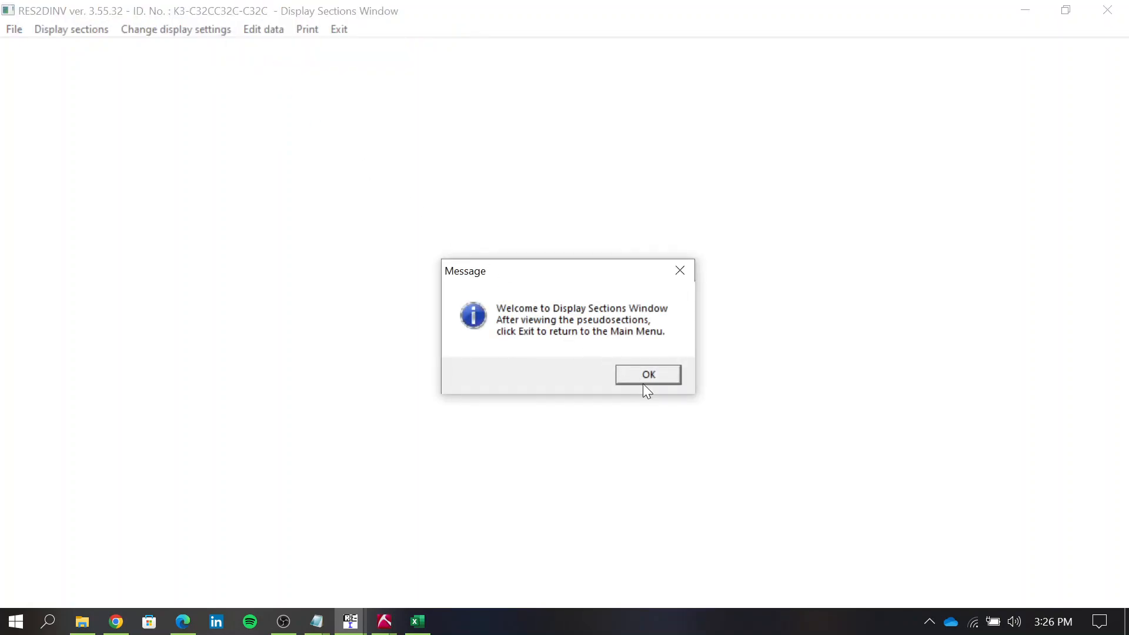
left_click(647, 376)
left_click(65, 30)
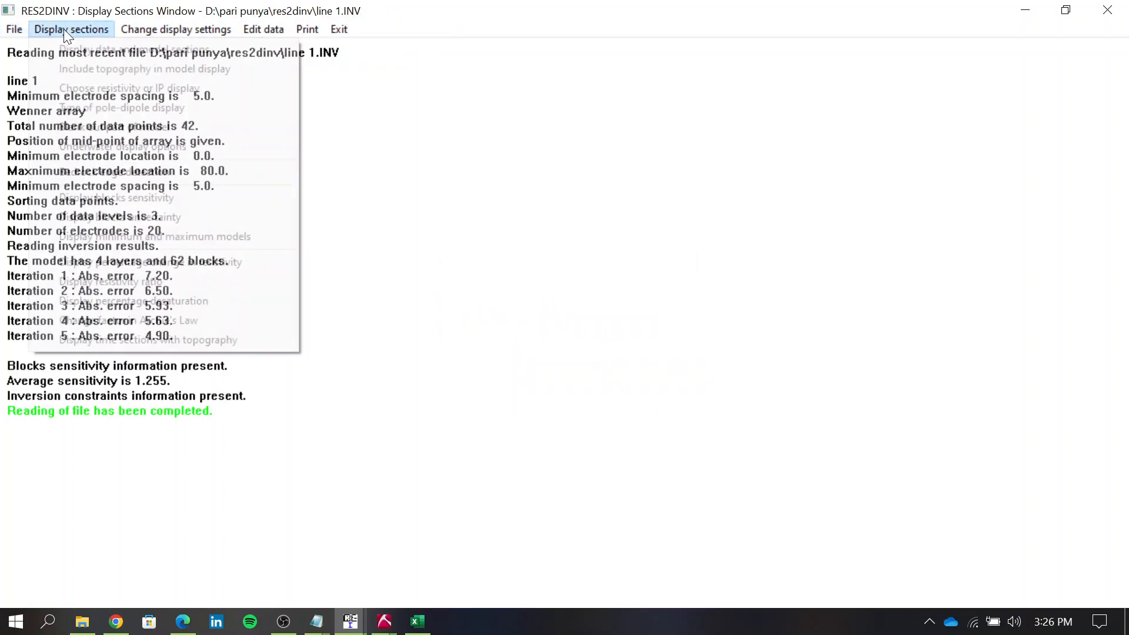
left_click(76, 51)
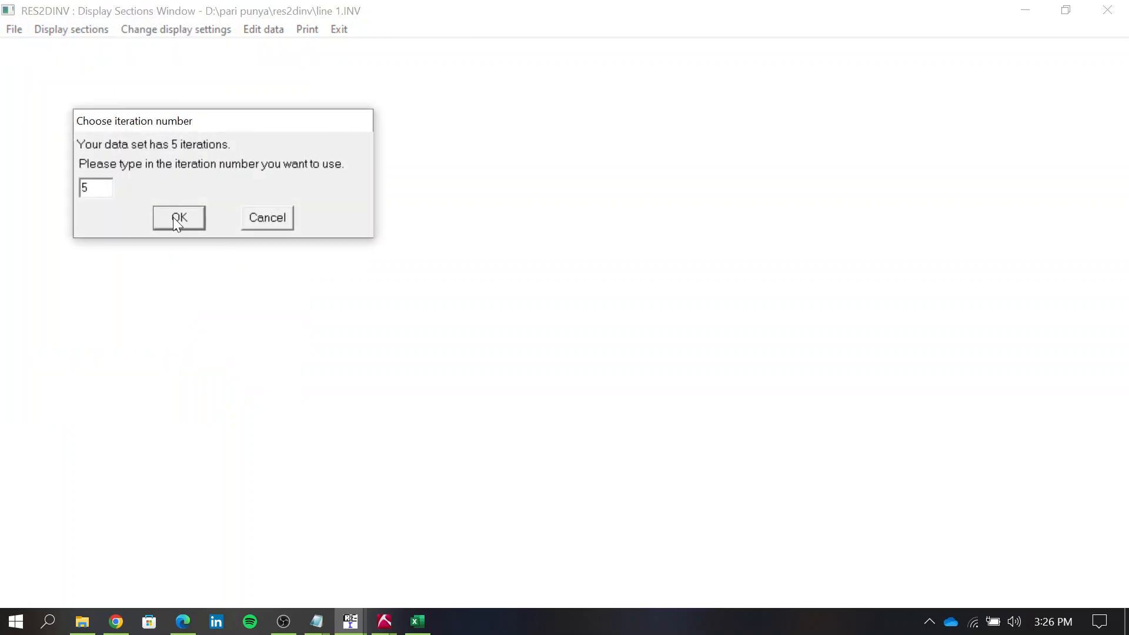
left_click(173, 214)
left_click(206, 353)
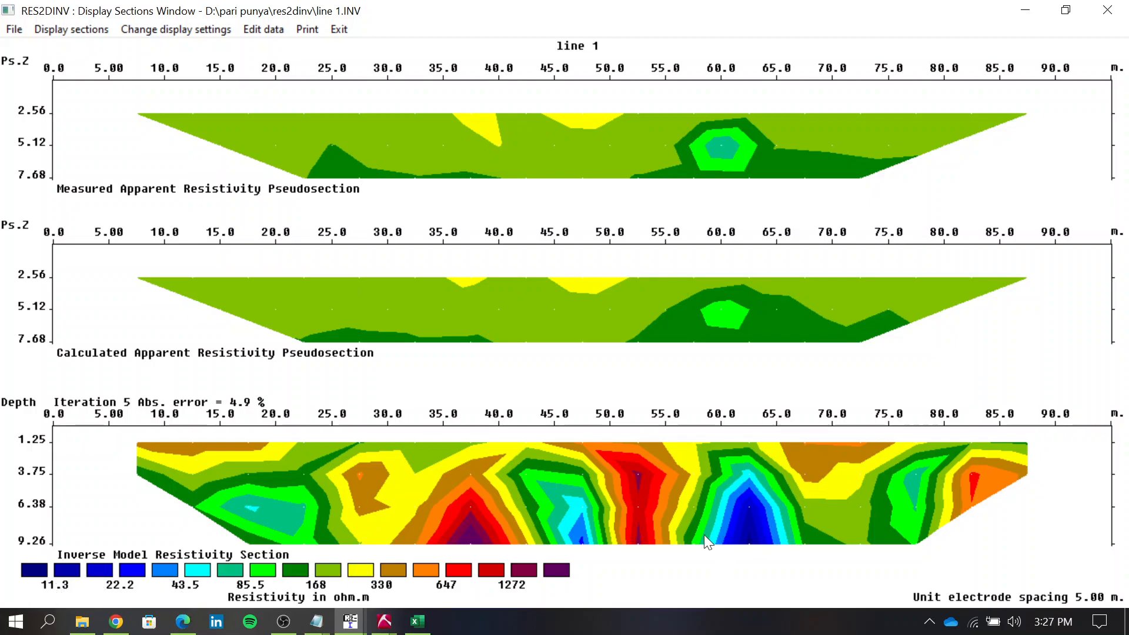
left_click(1029, 11)
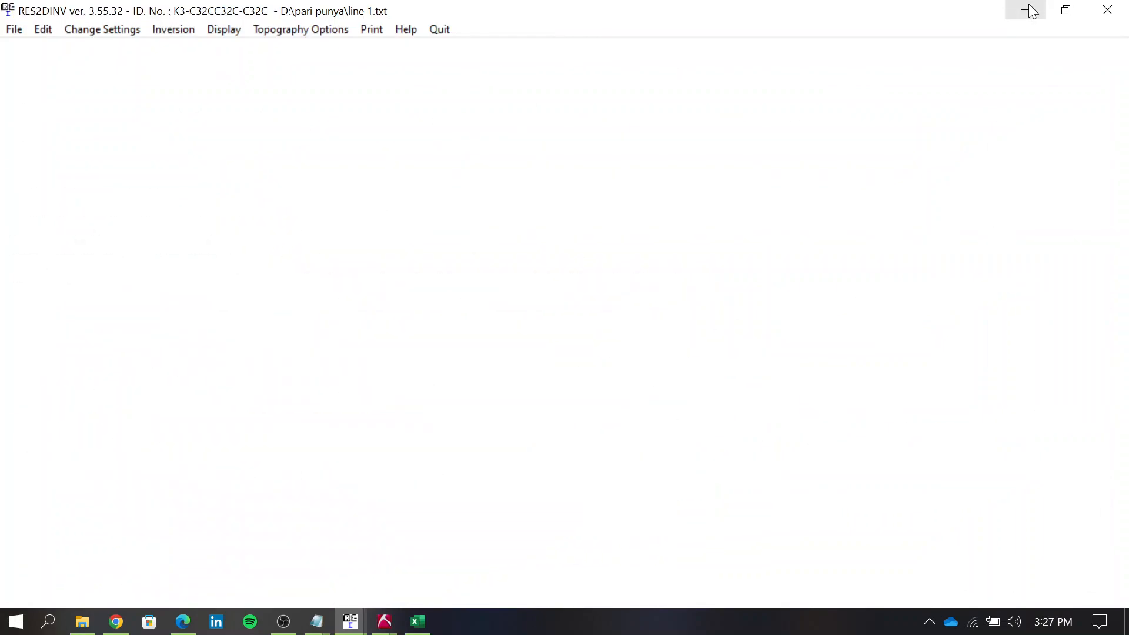
left_click(1029, 11)
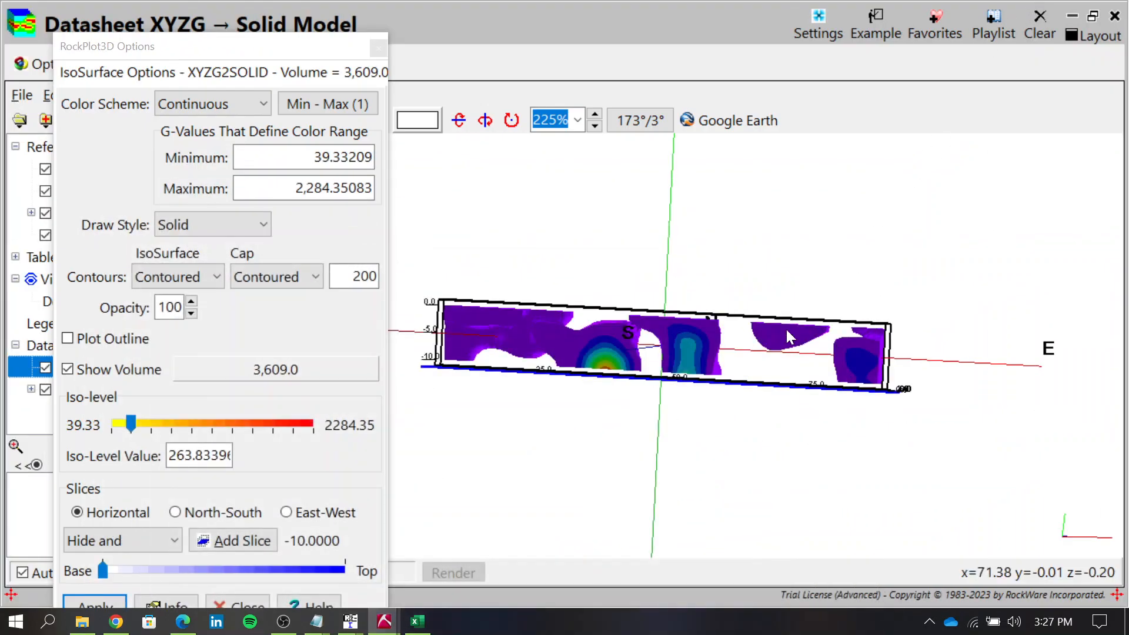
left_click_drag(615, 393, 625, 399)
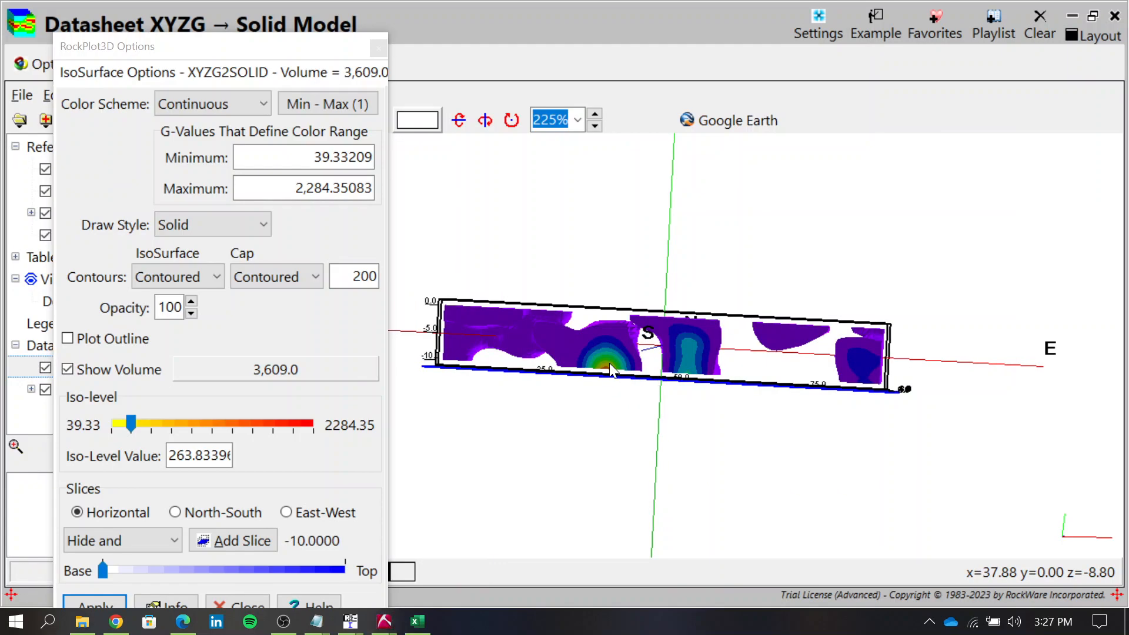
key("alt+Tab")
key("Tab")
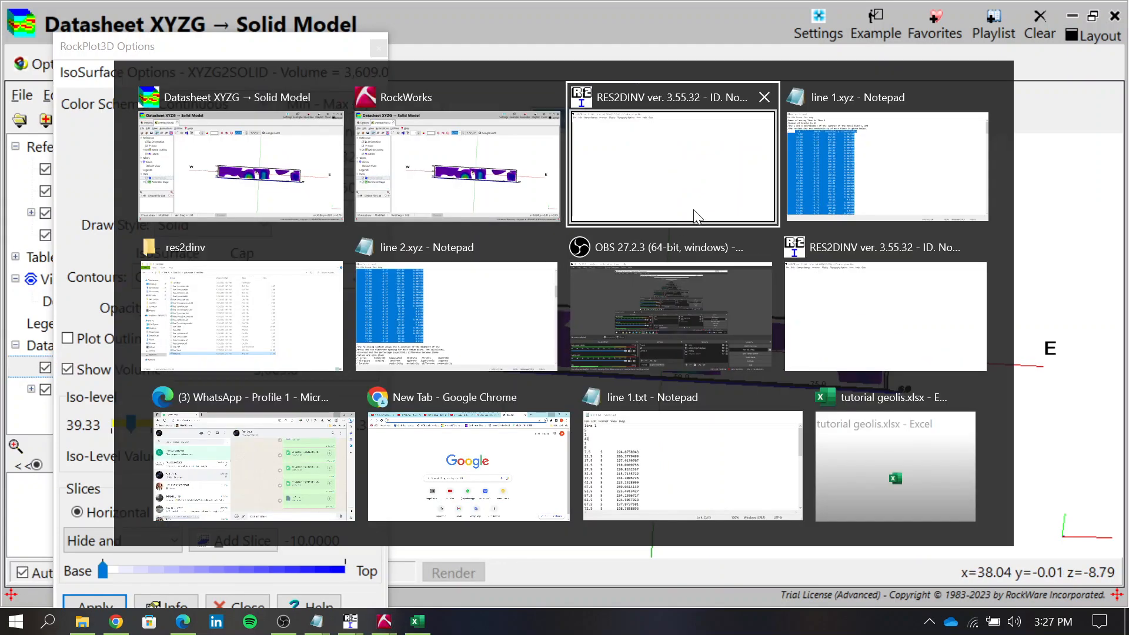
left_click(666, 190)
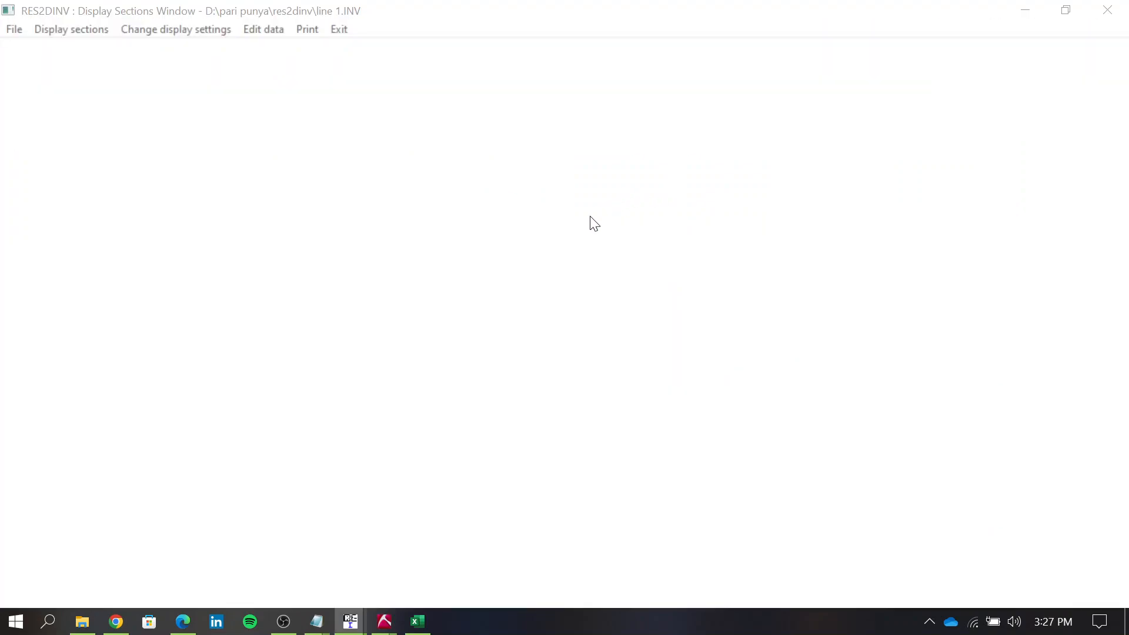
mouse_move(360, 630)
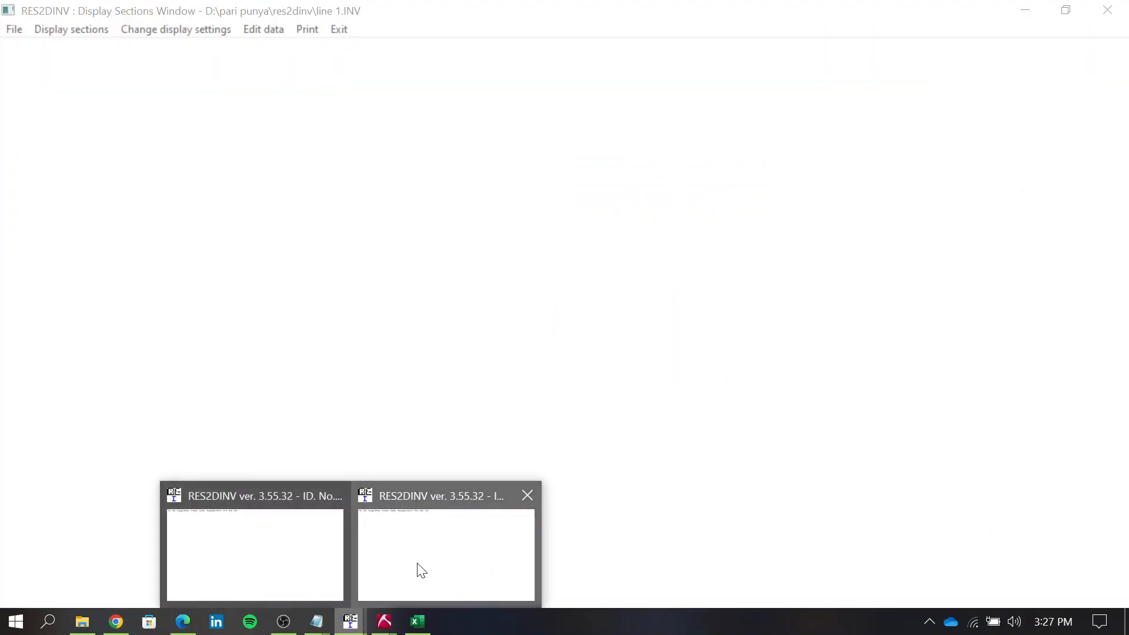
left_click(386, 559)
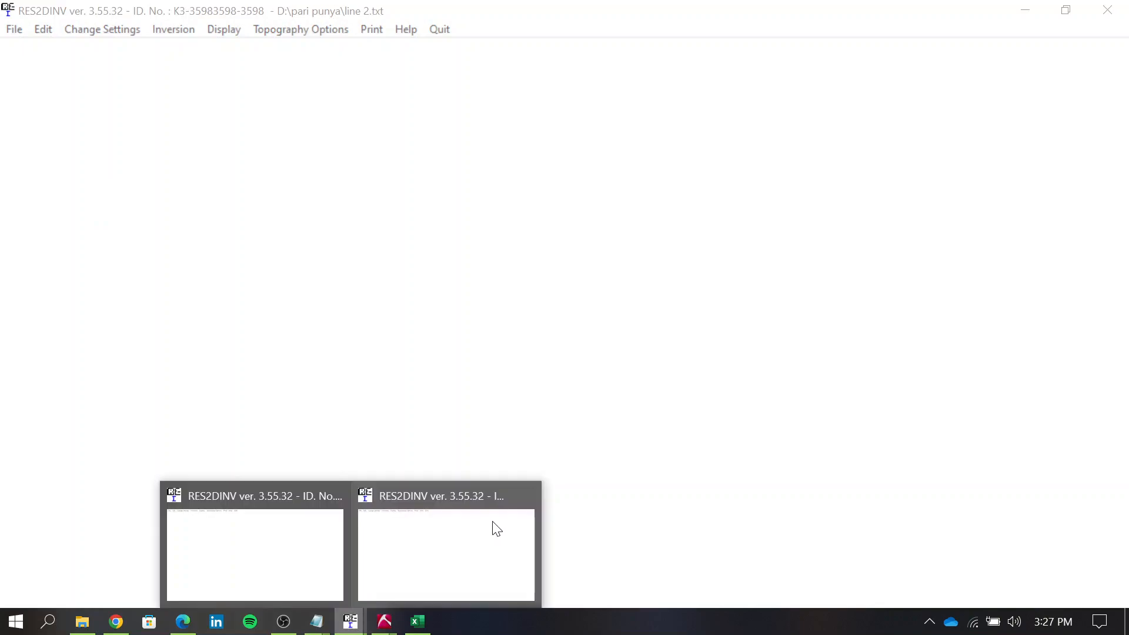
Step: Return to RockWorks and set the XYZG2SOLID isosurface's iso-level to about 412
mouse_move(386, 622)
left_click(431, 565)
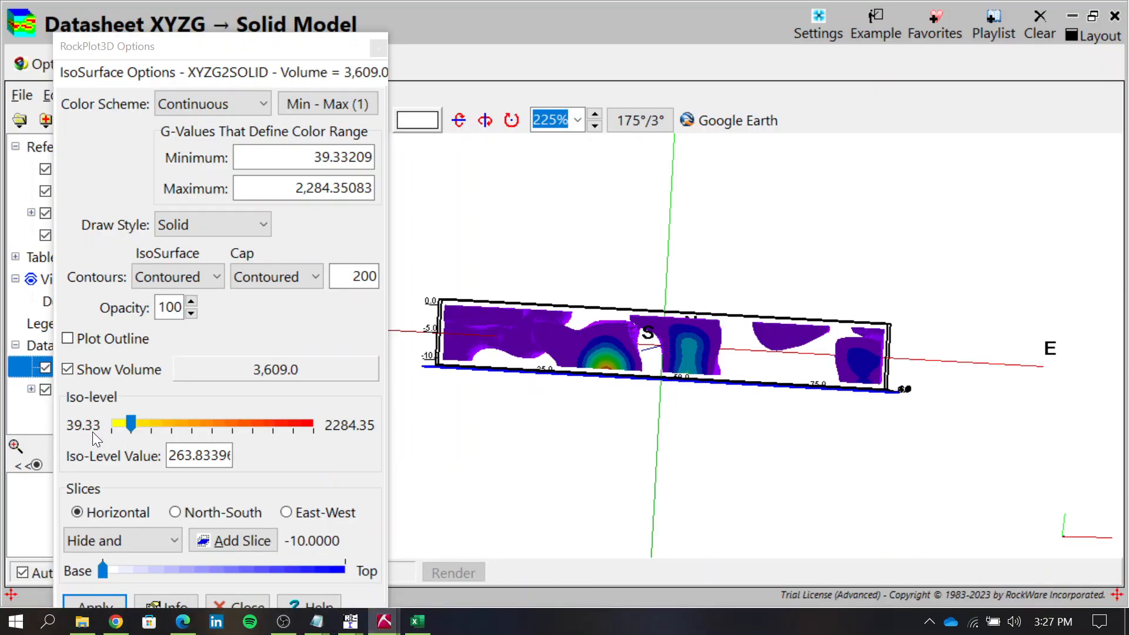
left_click(149, 425)
left_click_drag(149, 423, 145, 422)
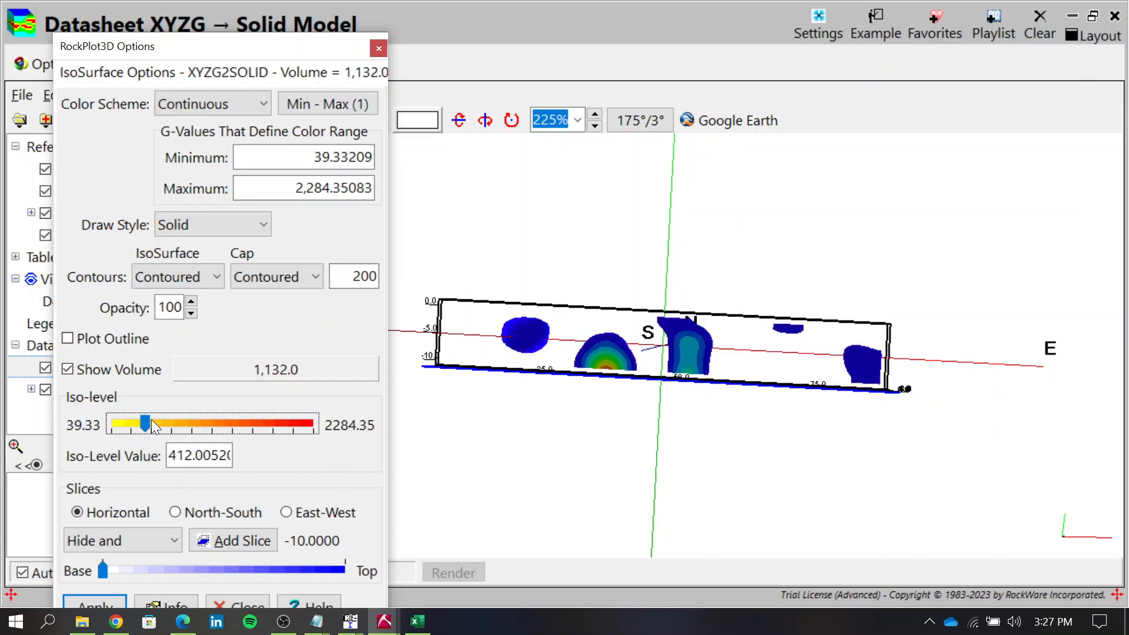
Step: Switch to RES2DINV's line 2 window and display its data and model sections for iteration 5 with logarithmic contour intervals
mouse_move(351, 622)
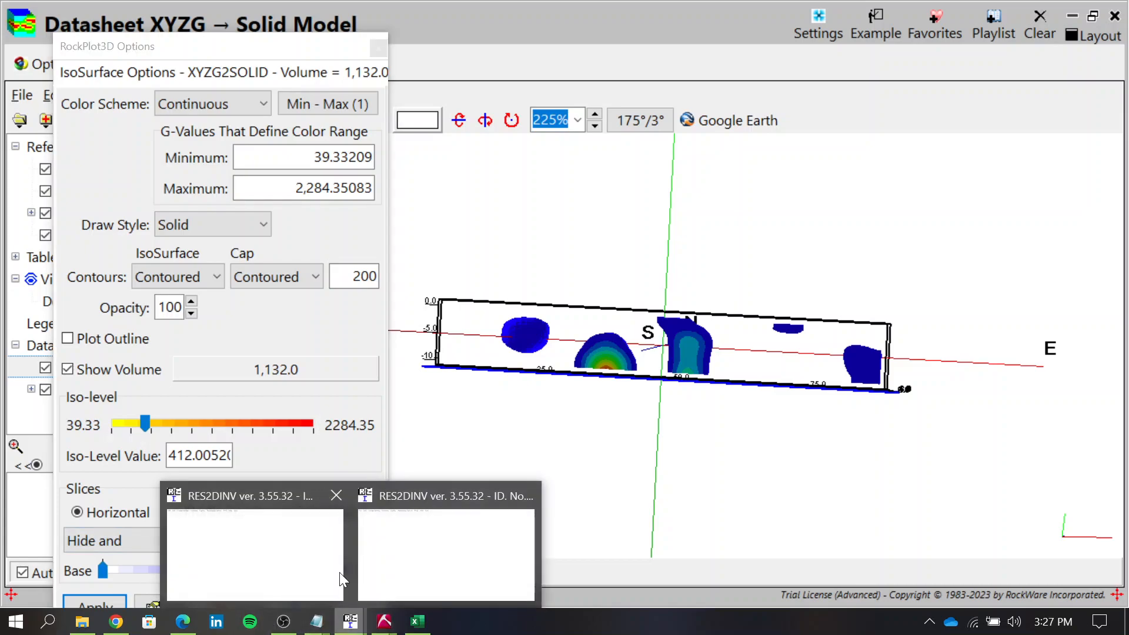
left_click(336, 545)
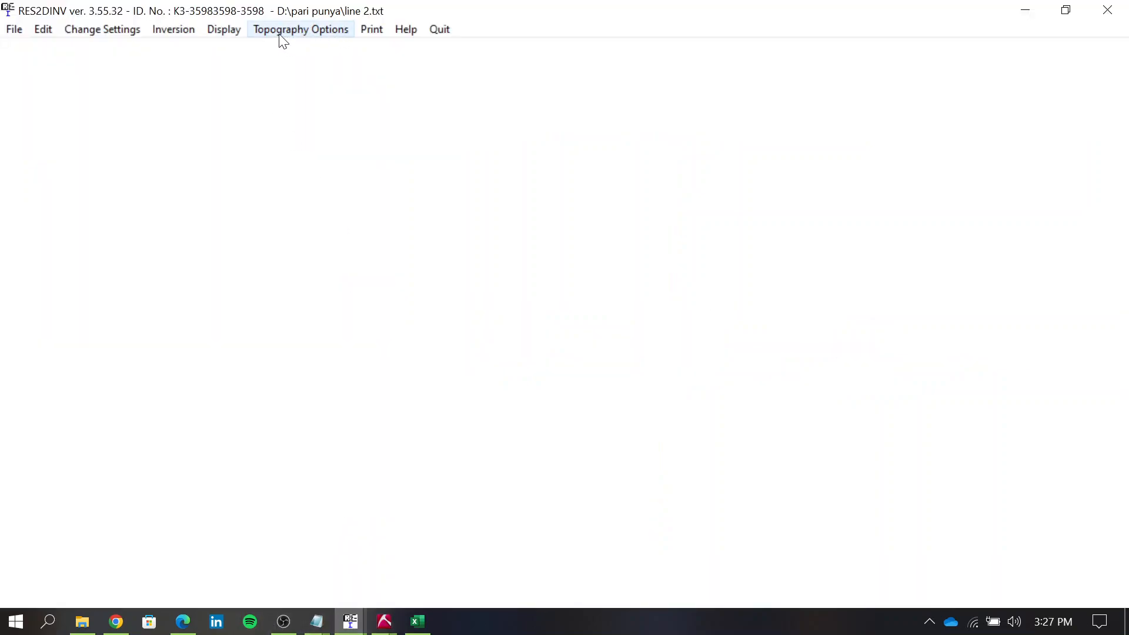
left_click(230, 33)
left_click(242, 52)
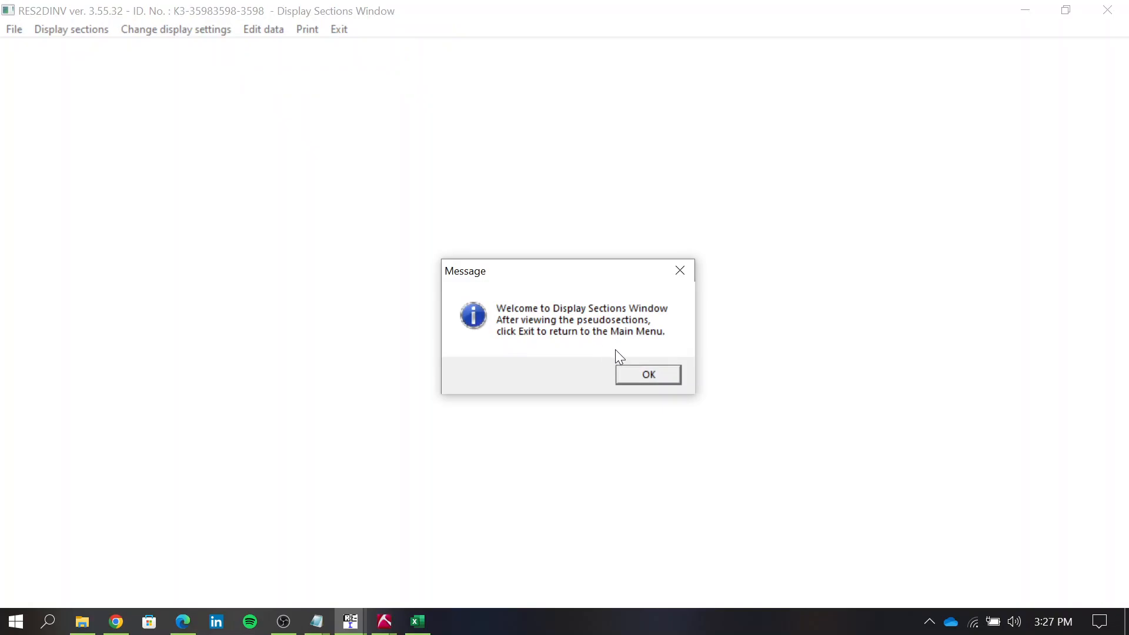
left_click(646, 374)
left_click(69, 29)
left_click(66, 44)
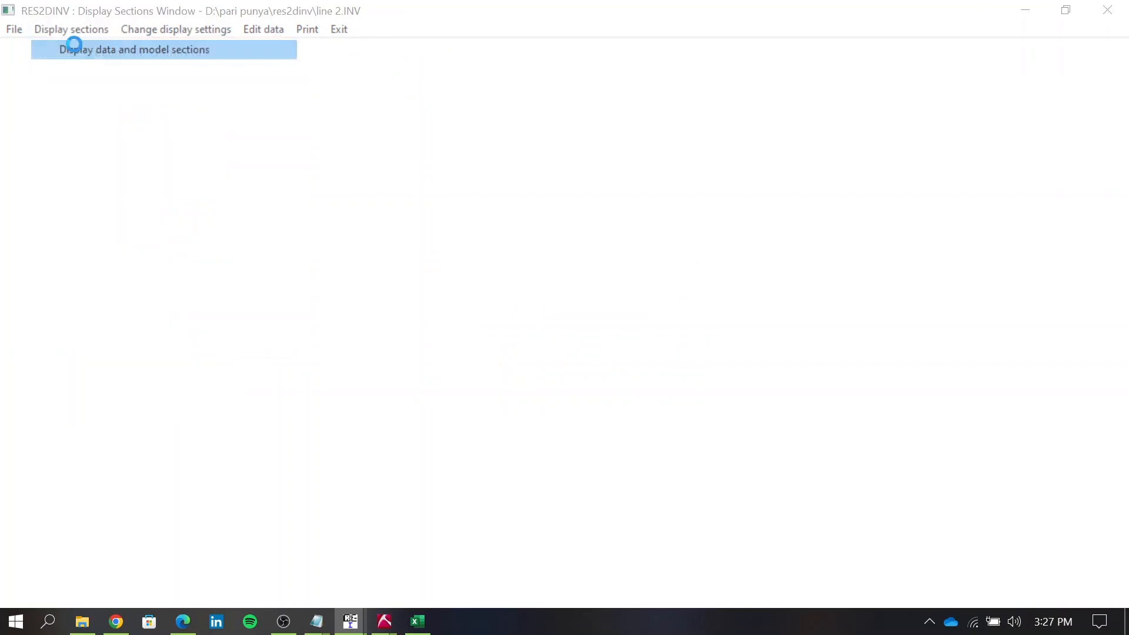
left_click(166, 218)
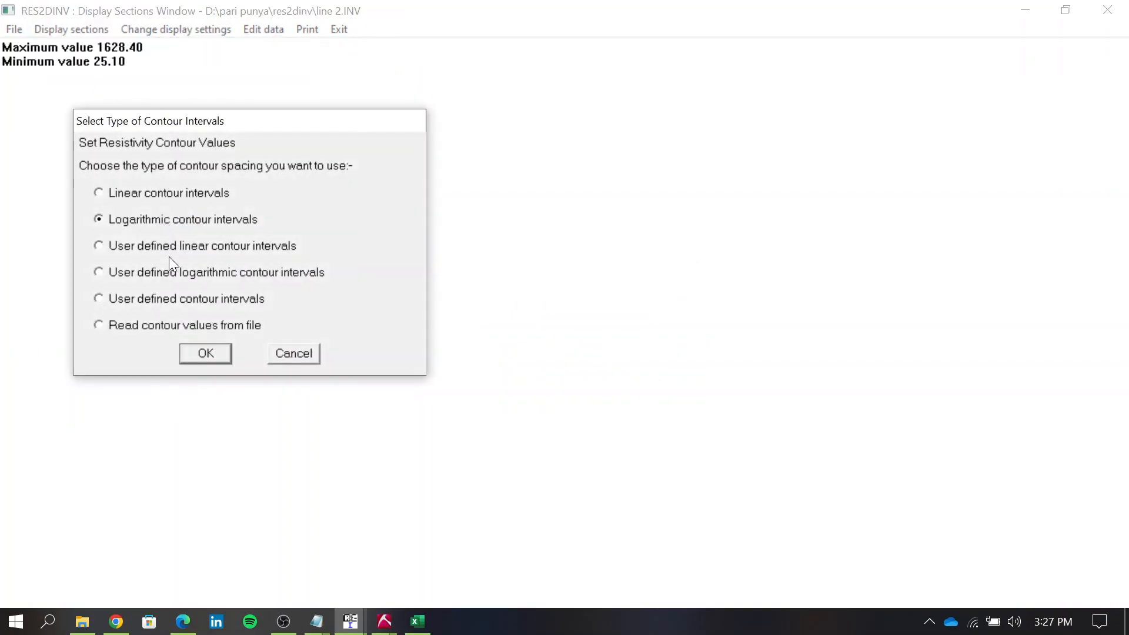
left_click(207, 355)
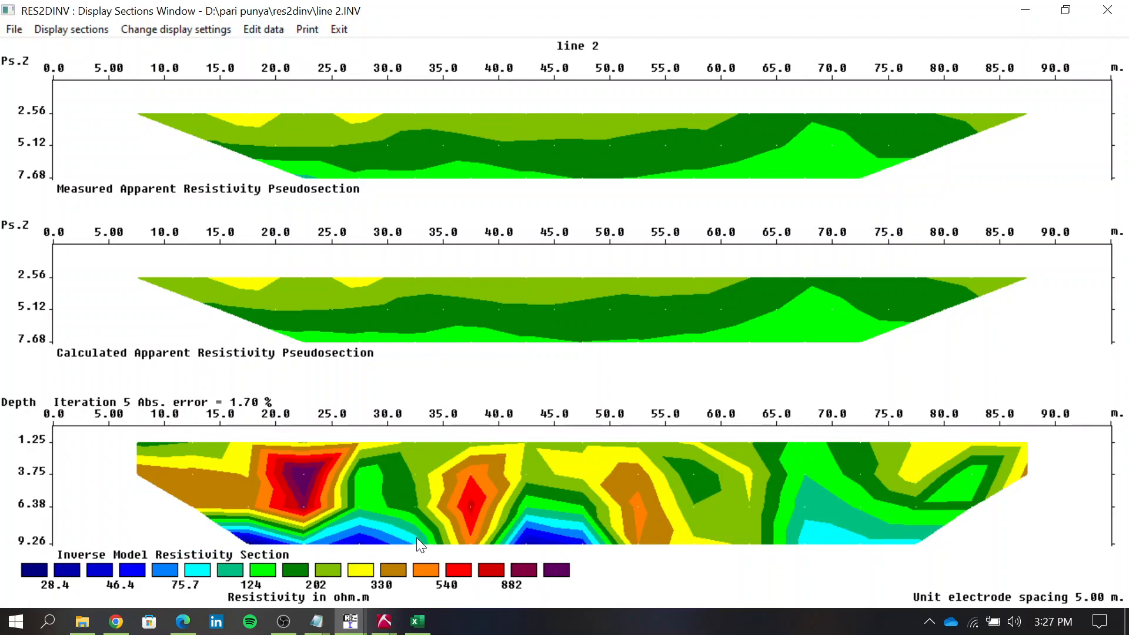
Step: Display line 1's data and model sections for iteration 5 with logarithmic contour intervals, and return to RockWorks
mouse_move(351, 621)
left_click(424, 574)
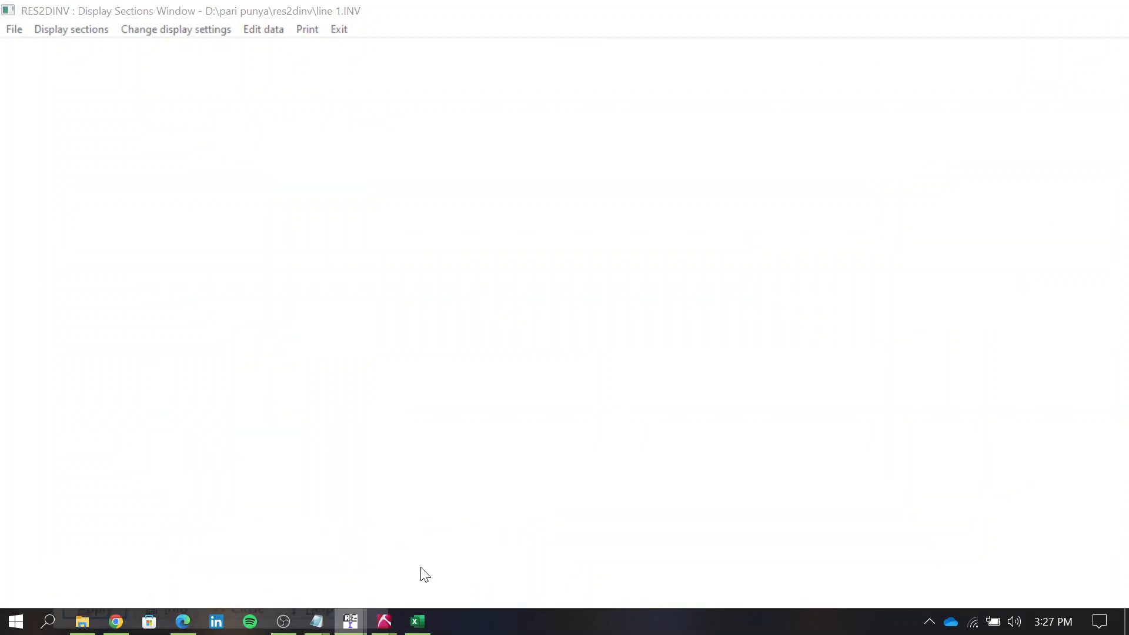
left_click(71, 29)
left_click(118, 48)
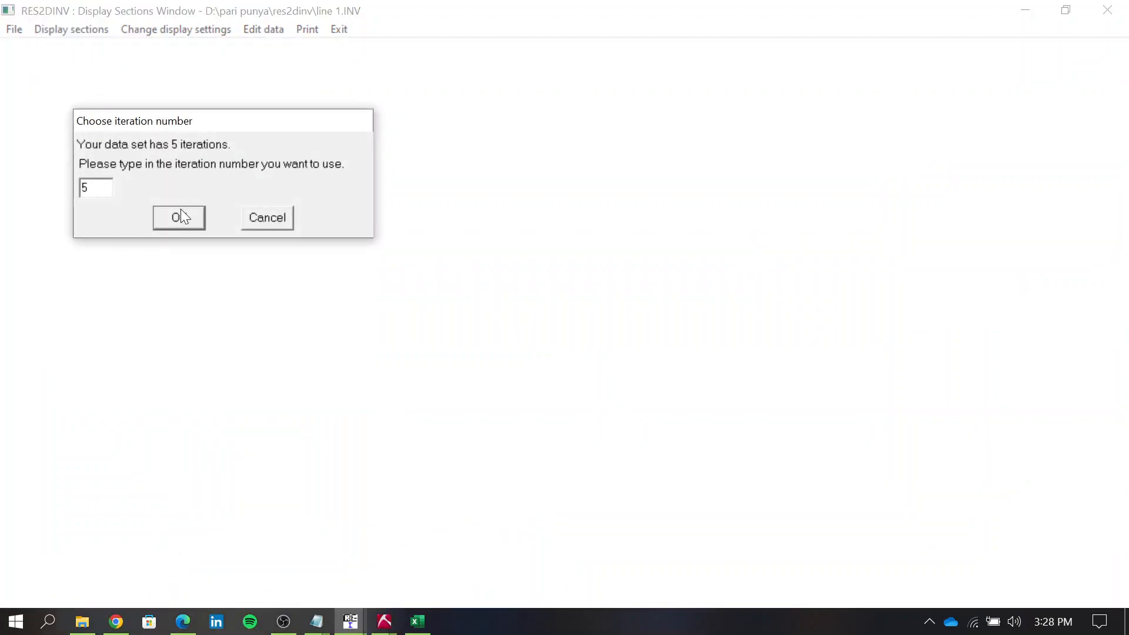
left_click(180, 216)
left_click(195, 353)
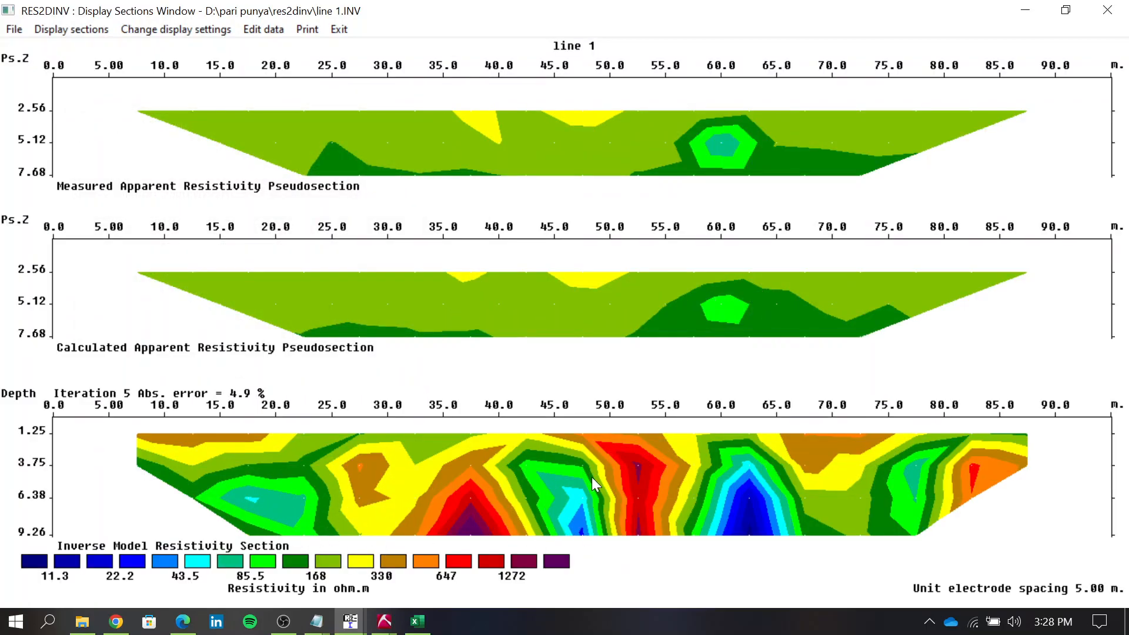
left_click(1029, 14)
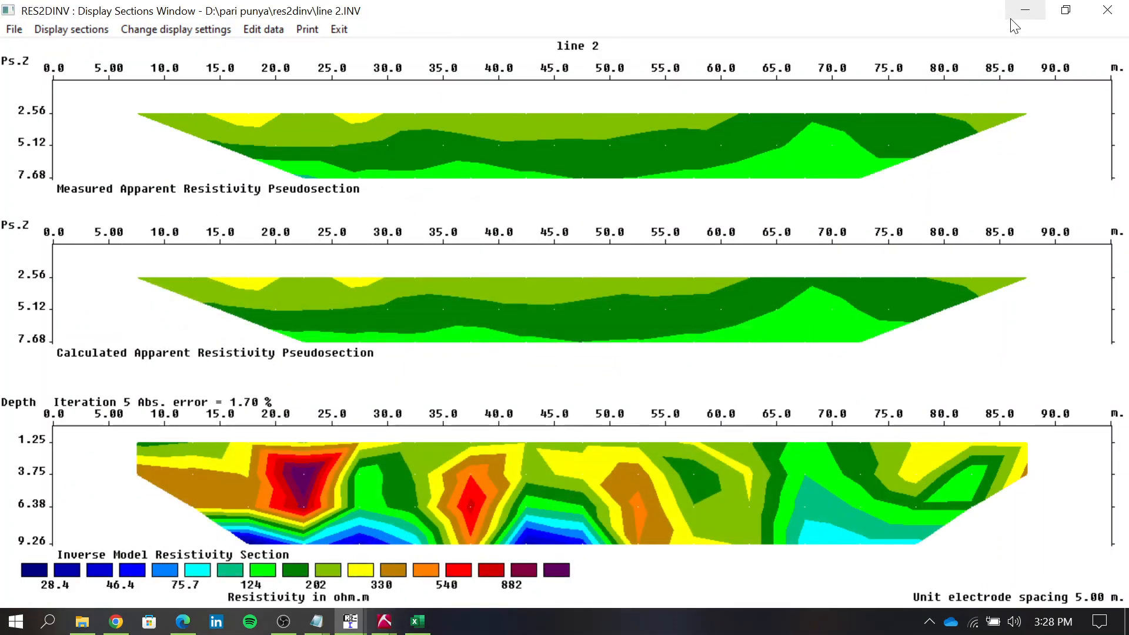
left_click(1022, 13)
left_click(1011, 19)
Step: Set the XYZG2SOLID isosurface's iso-level to about 383.27 and close its display options
left_click_drag(782, 396, 608, 391)
left_click_drag(618, 393, 689, 417)
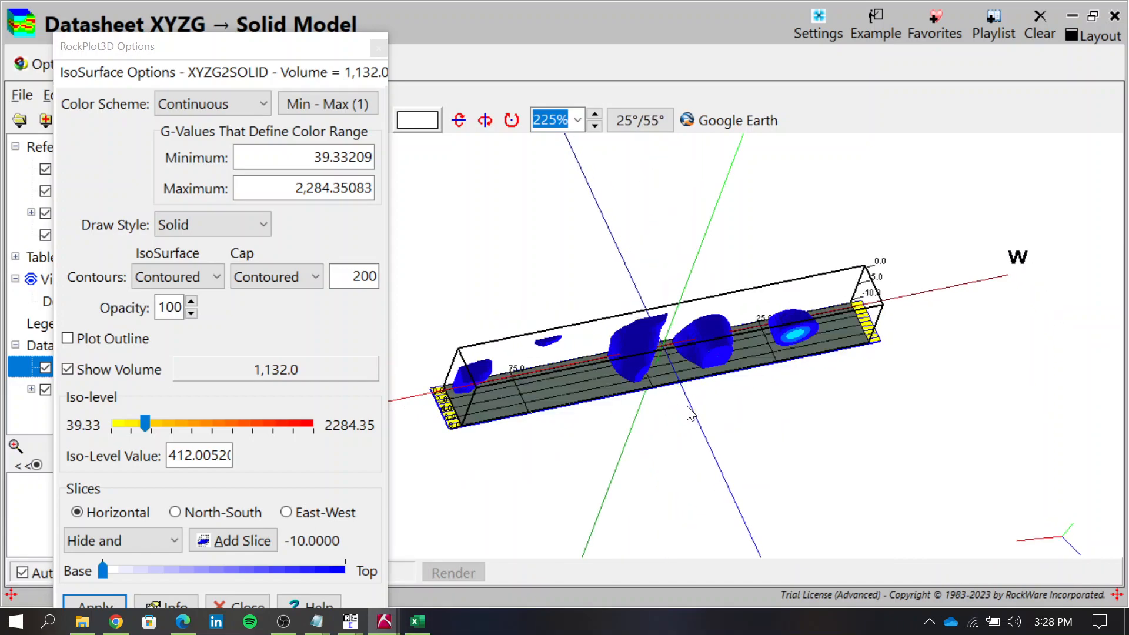
left_click(154, 428)
left_click_drag(142, 426, 142, 425)
left_click_drag(612, 431, 730, 472)
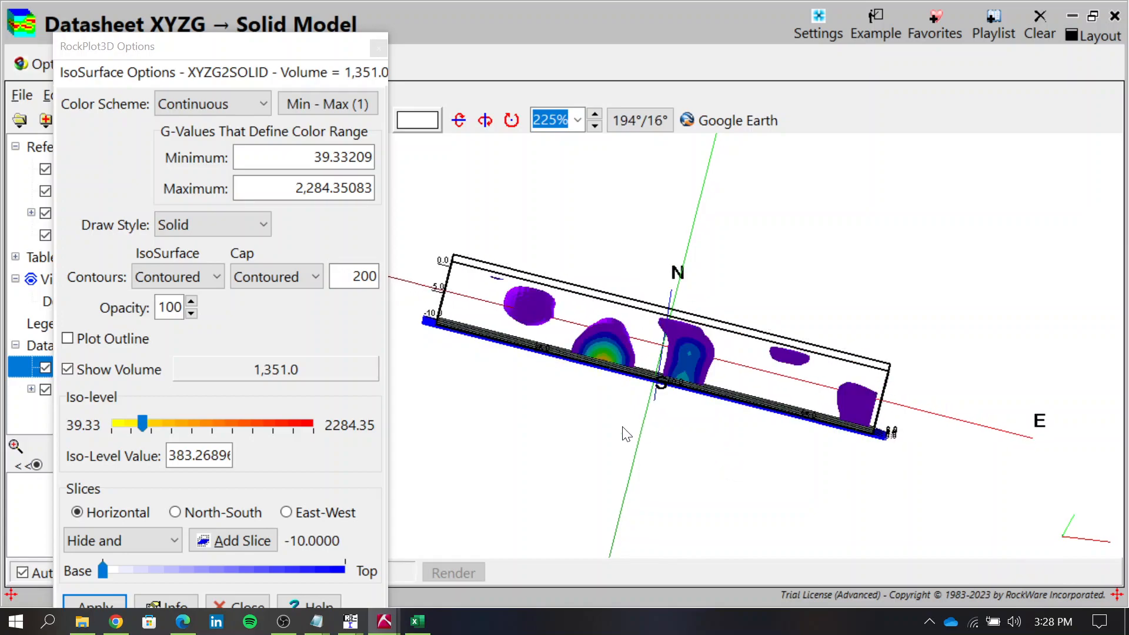
mouse_move(109, 570)
left_mouse_down()
mouse_move(250, 567)
mouse_move(114, 567)
left_mouse_up()
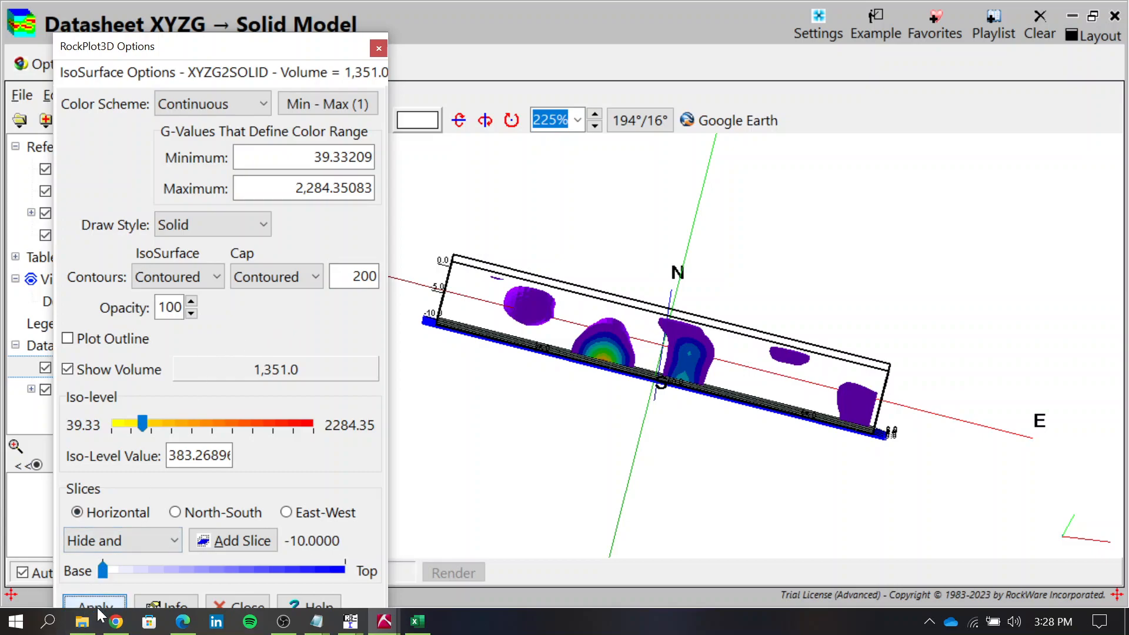
left_click(235, 602)
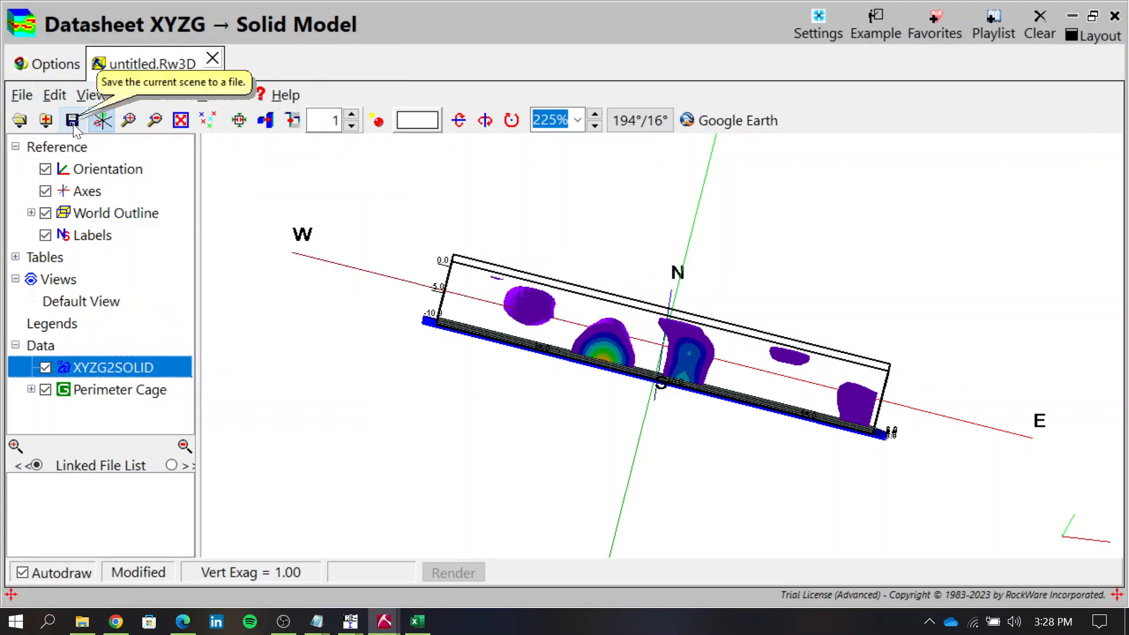
Step: Save the 3D scene as "3d resis" in the rockwork folder and close the solid model window
left_click(34, 101)
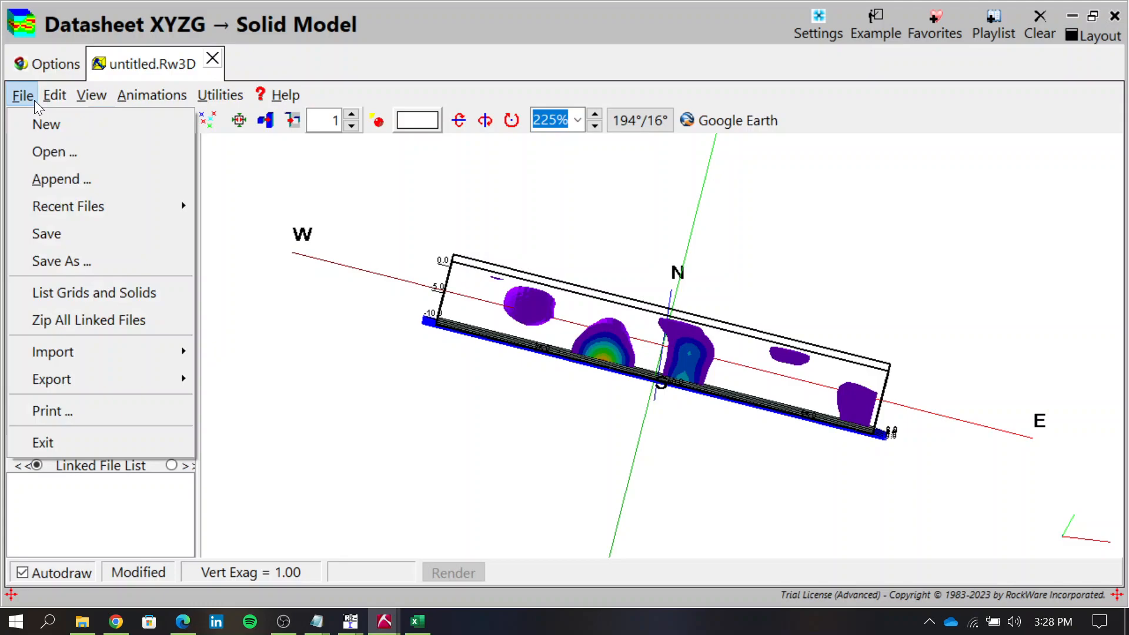
left_click(82, 237)
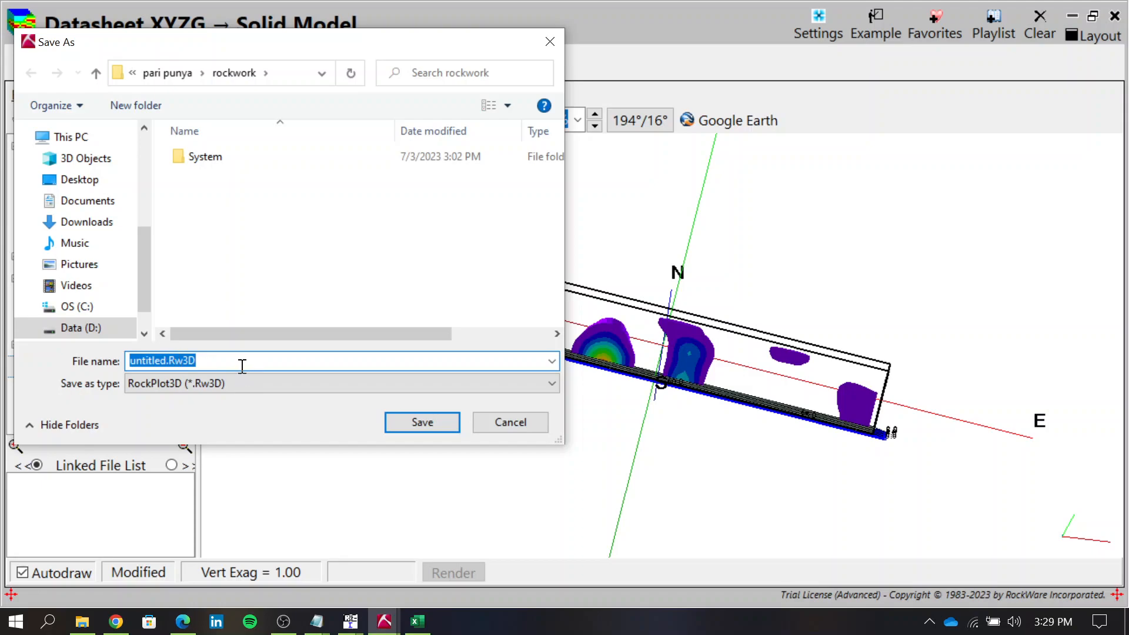
type("3d resis")
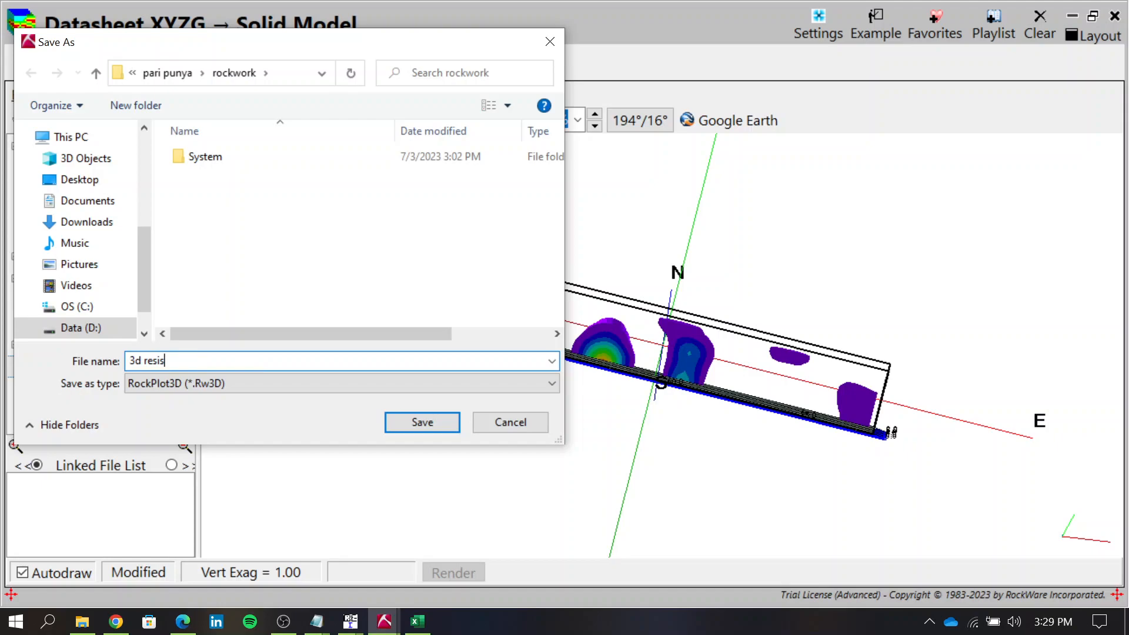
left_click(411, 427)
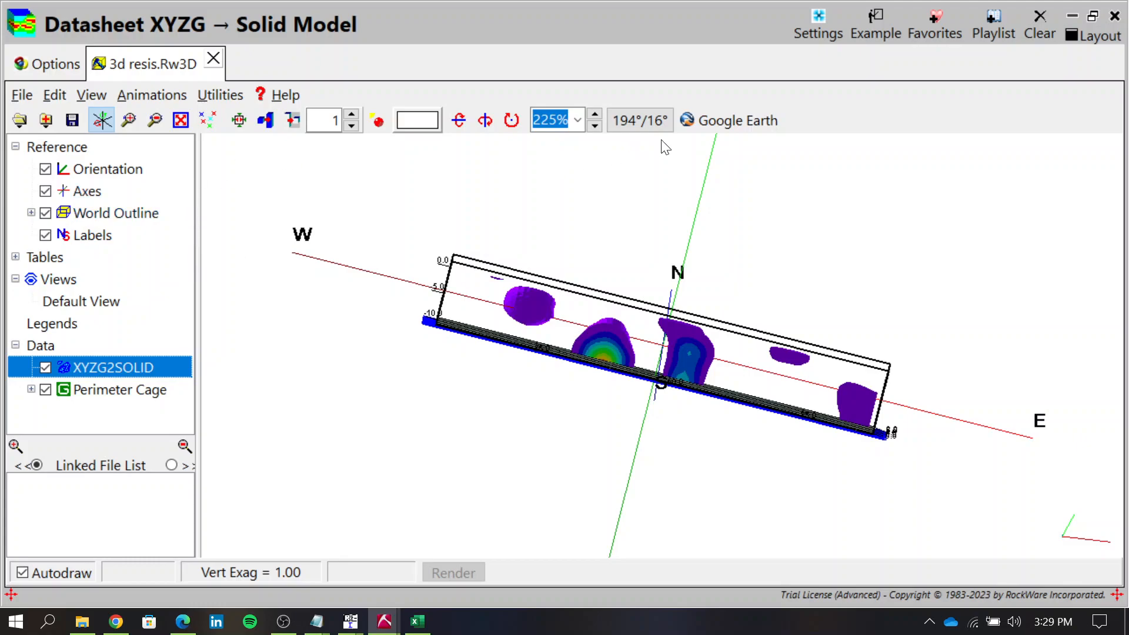
left_click(1115, 16)
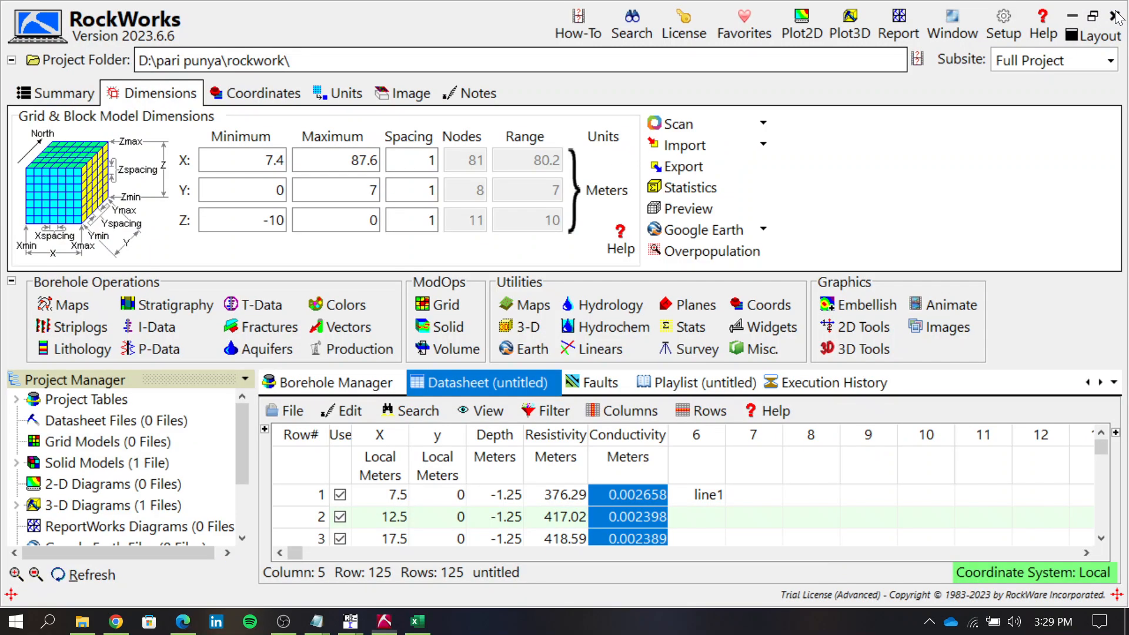
Step: Start a new solid model from the datasheet's XYZG data with Conductivity as the dependent variable G
left_click(446, 328)
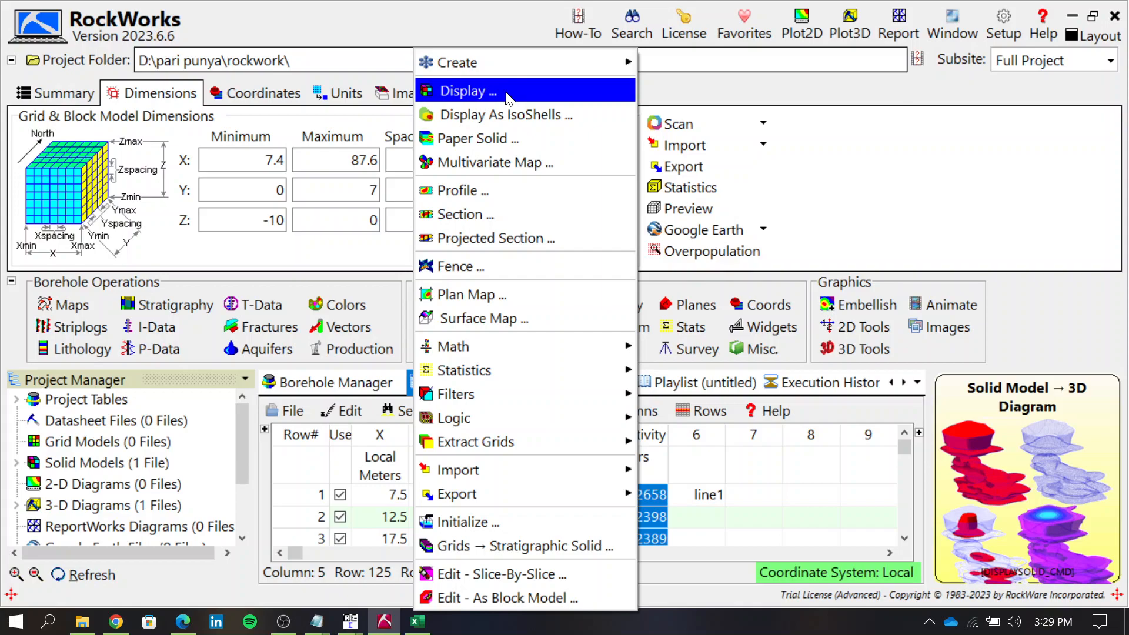
mouse_move(506, 62)
left_click(663, 66)
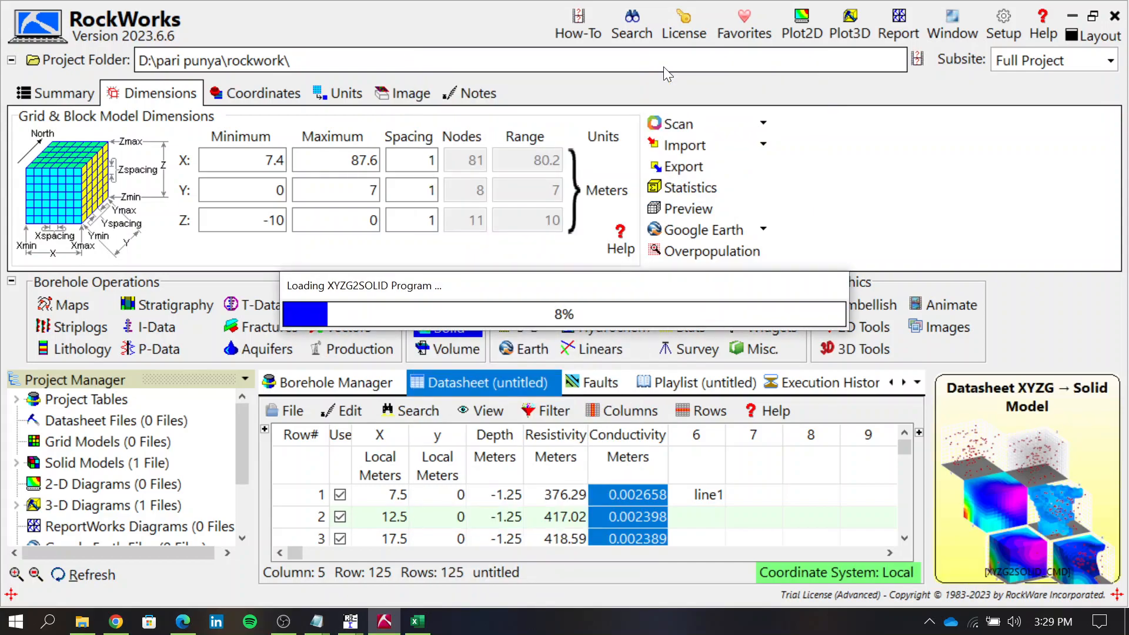
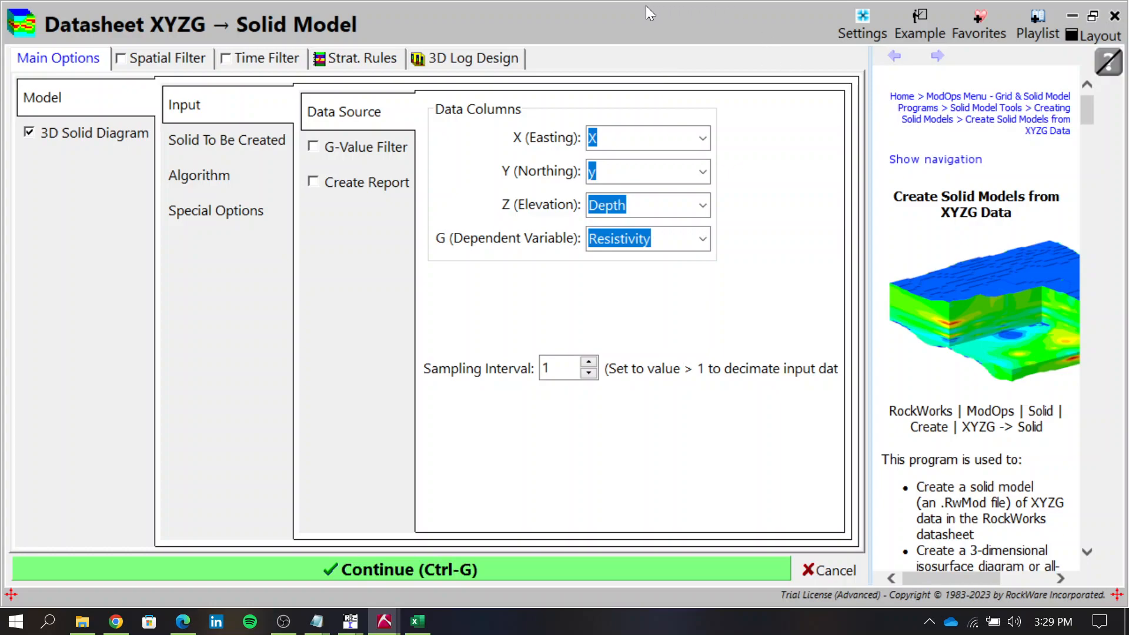
left_click(703, 239)
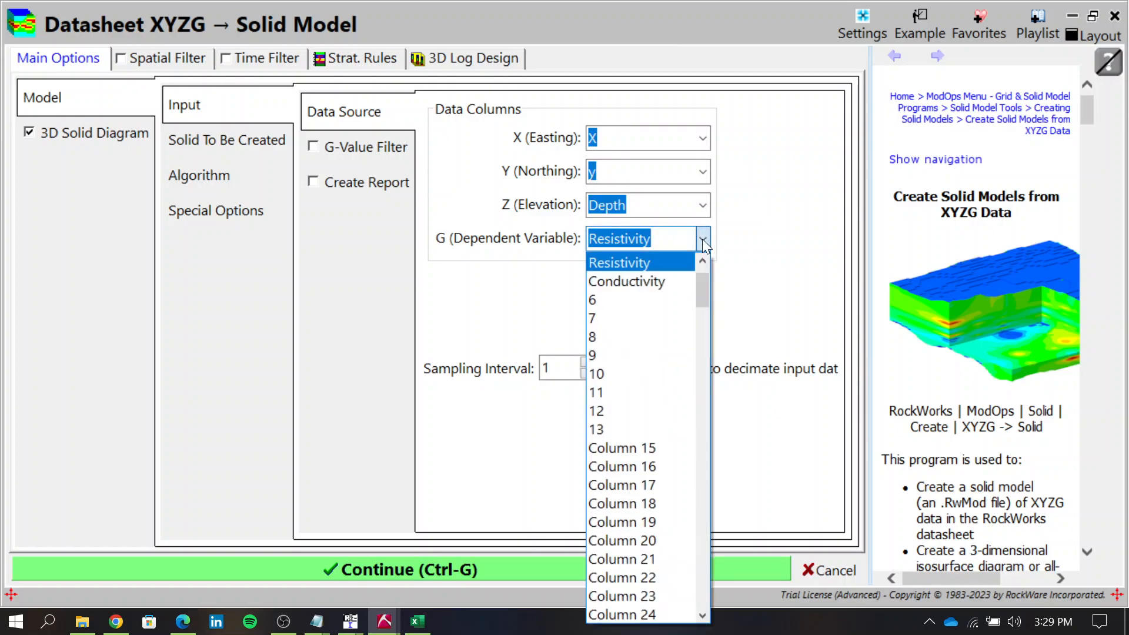
left_click(654, 282)
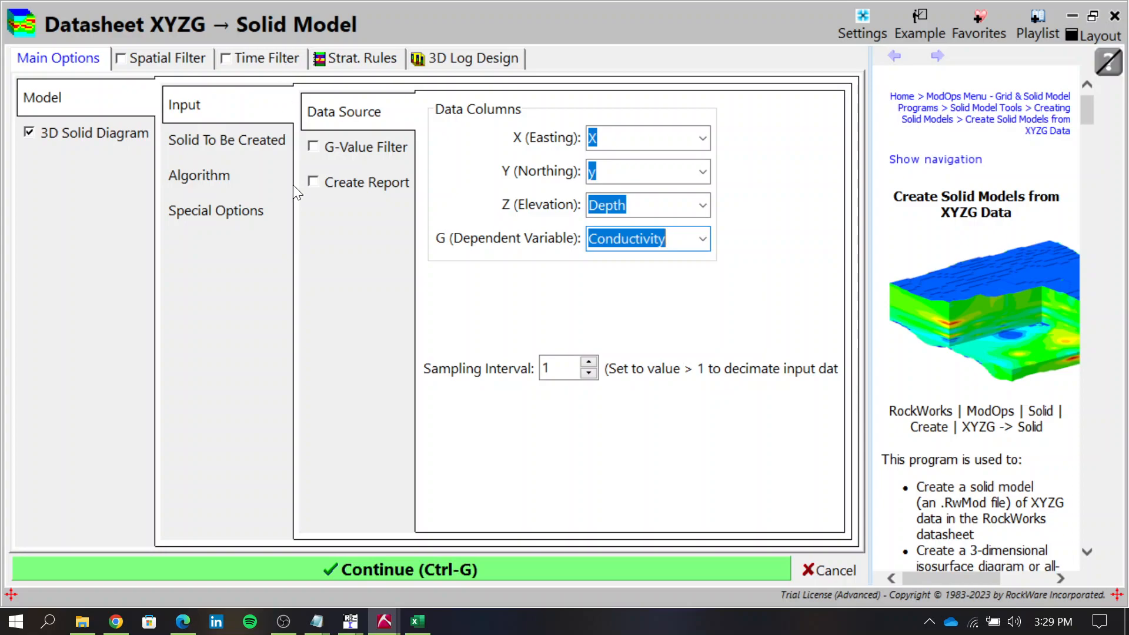
Step: Name the output solid model conduc.RwMod and generate it with IDW Anisotropic, Decluster and Smoothing
left_click(213, 140)
left_click(340, 123)
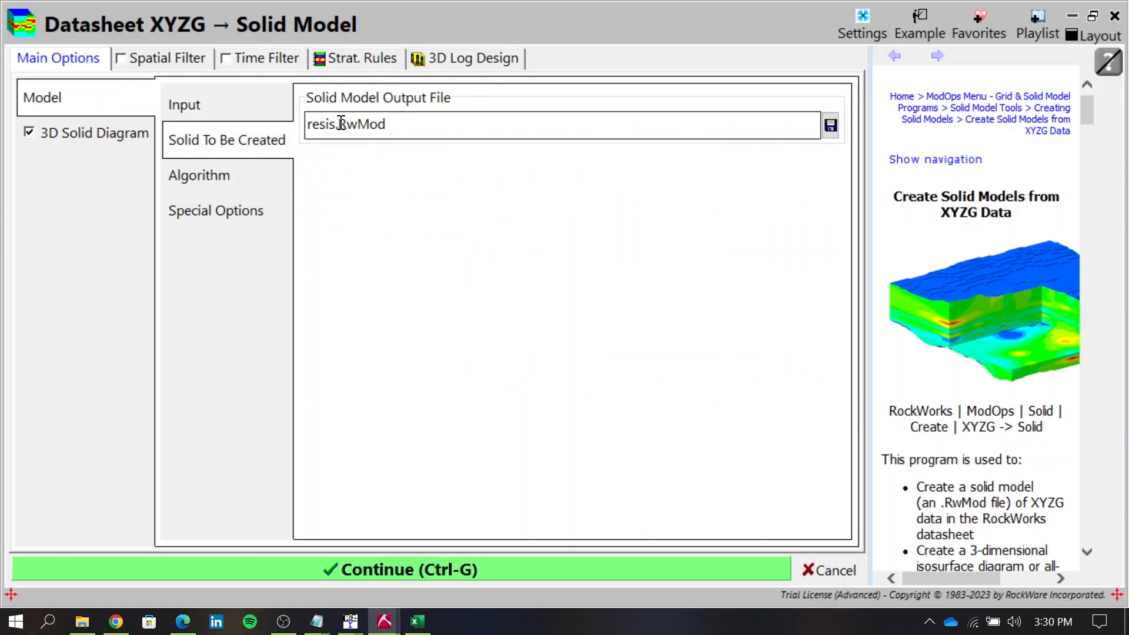
double_click(336, 123)
type("con")
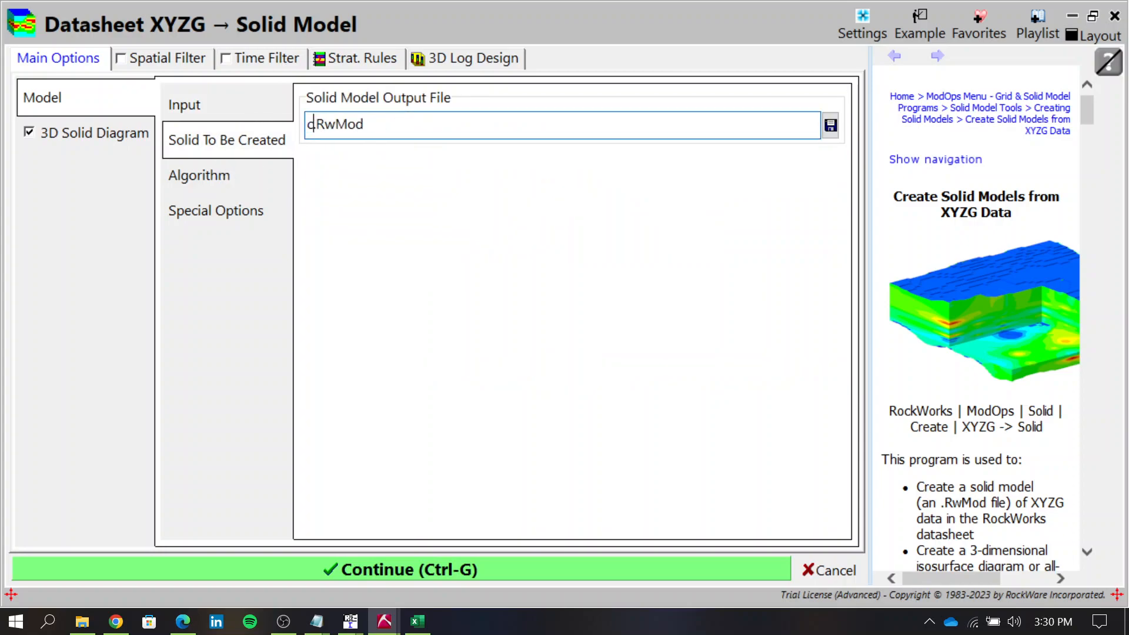
type("duc")
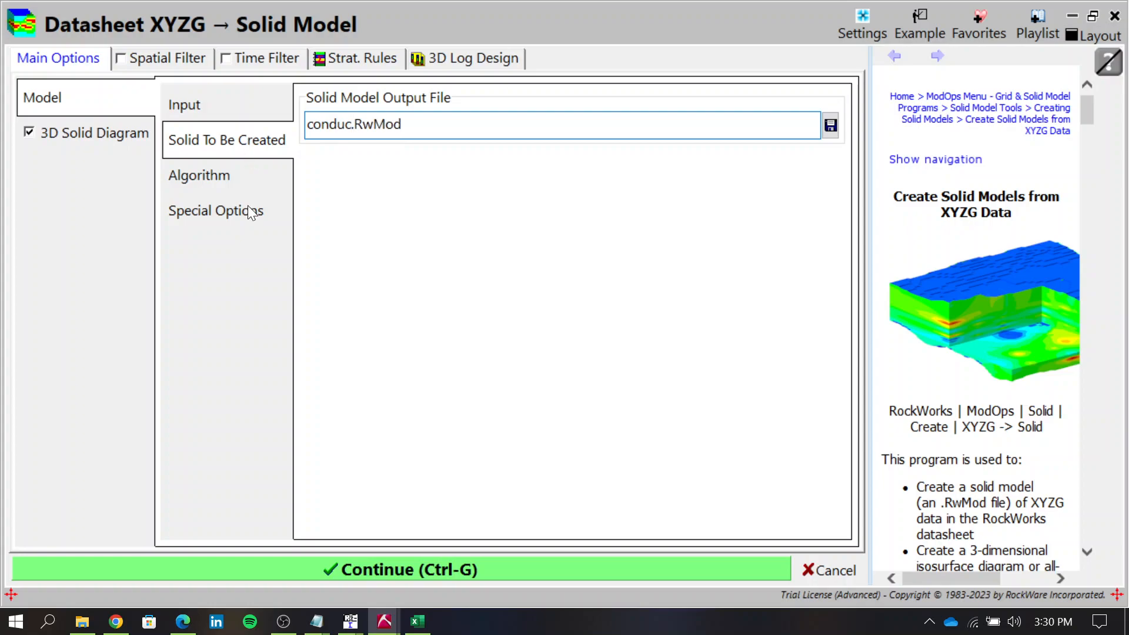
left_click(224, 180)
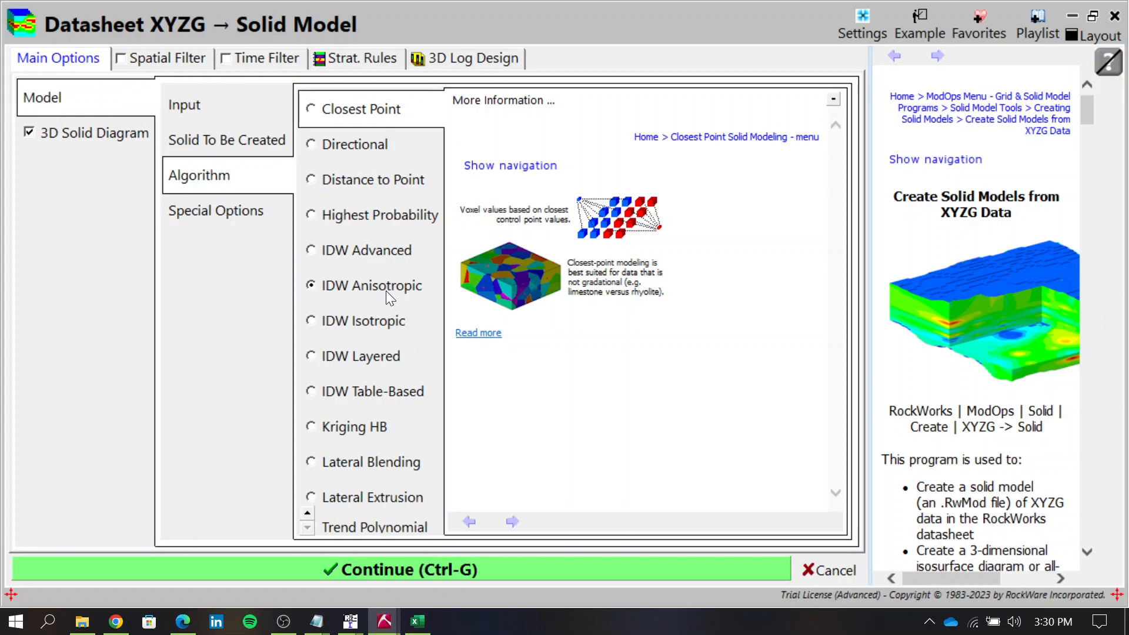
left_click(203, 213)
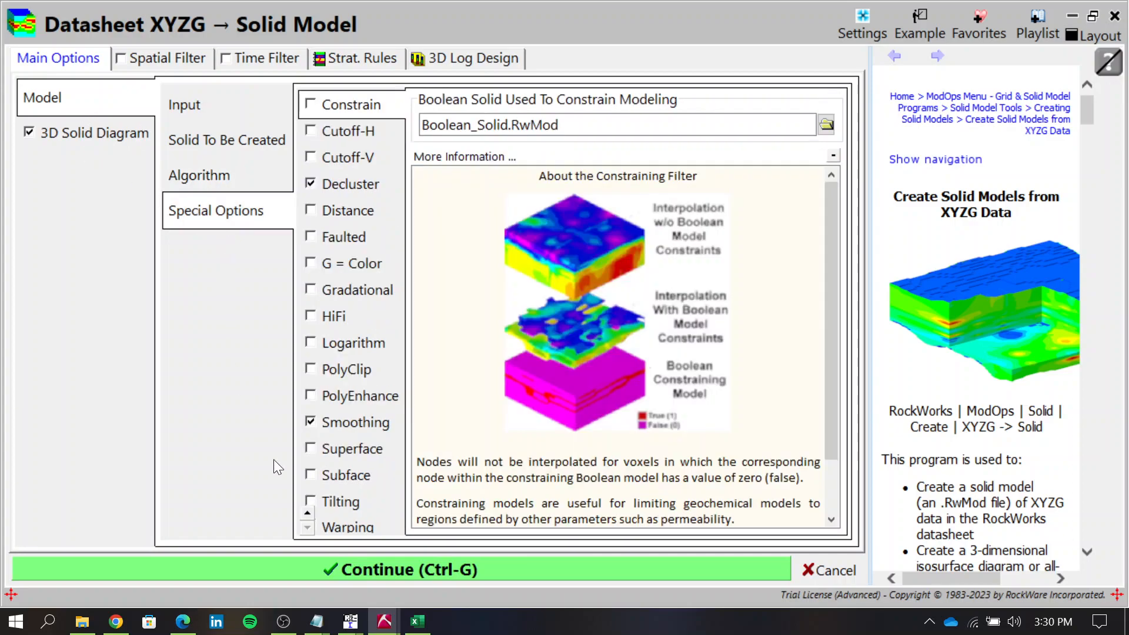
left_click(328, 564)
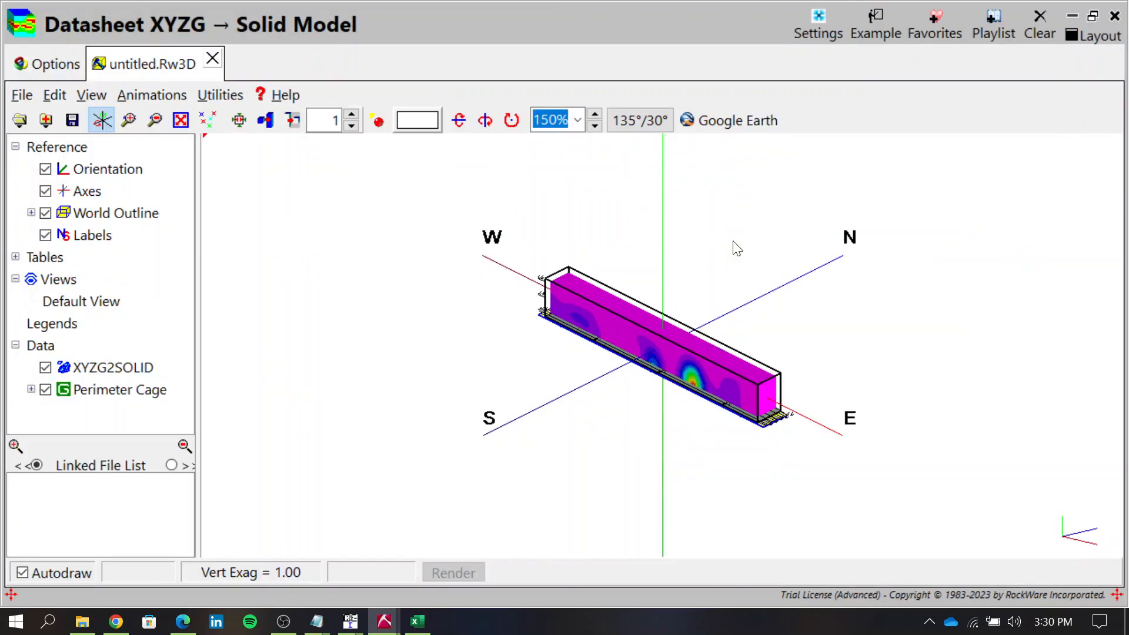
Step: Examine the conductivity solid's long face, then switch to RES2DINV and display the line 2 data and model sections for iteration 5
left_click_drag(686, 364, 646, 368)
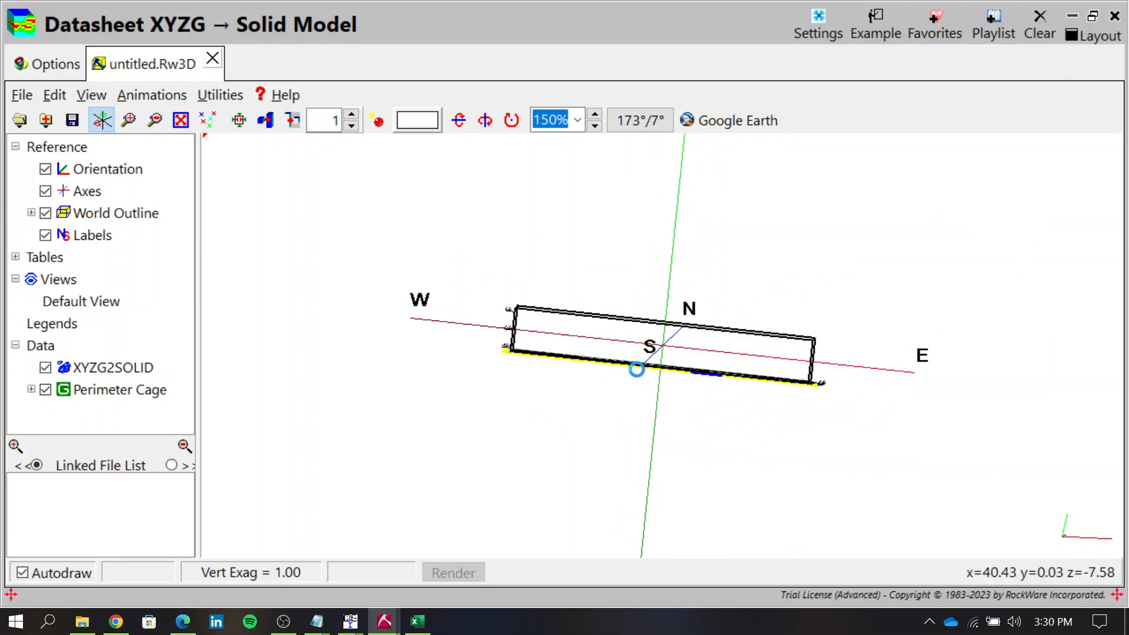
scroll(698, 375, "down", 3)
scroll(694, 370, "up", 5)
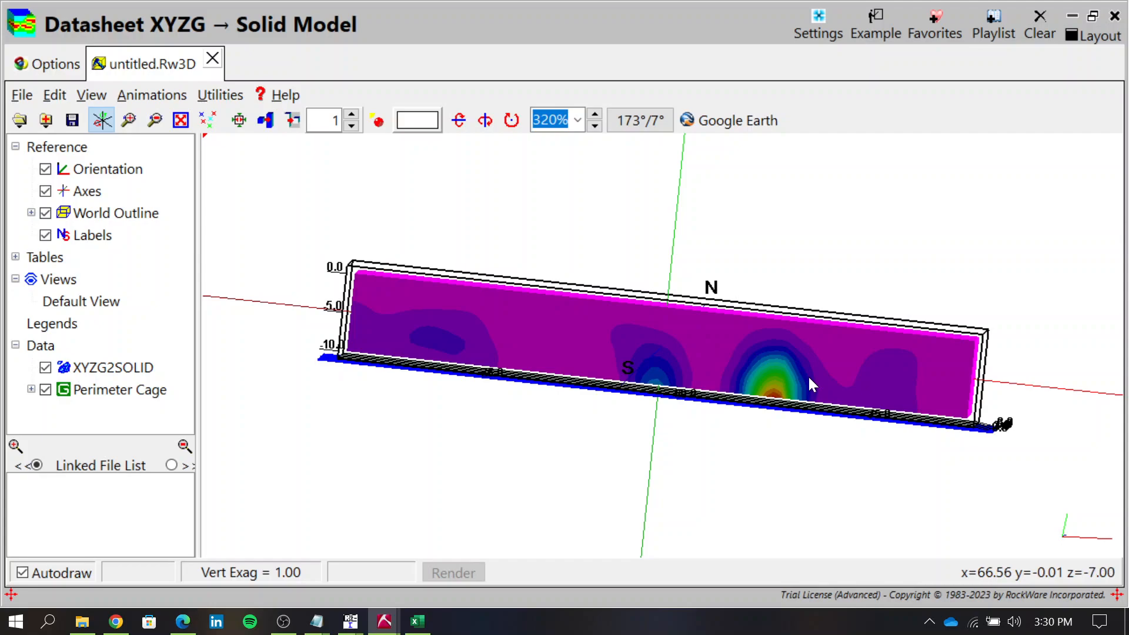
left_click_drag(809, 377, 825, 383)
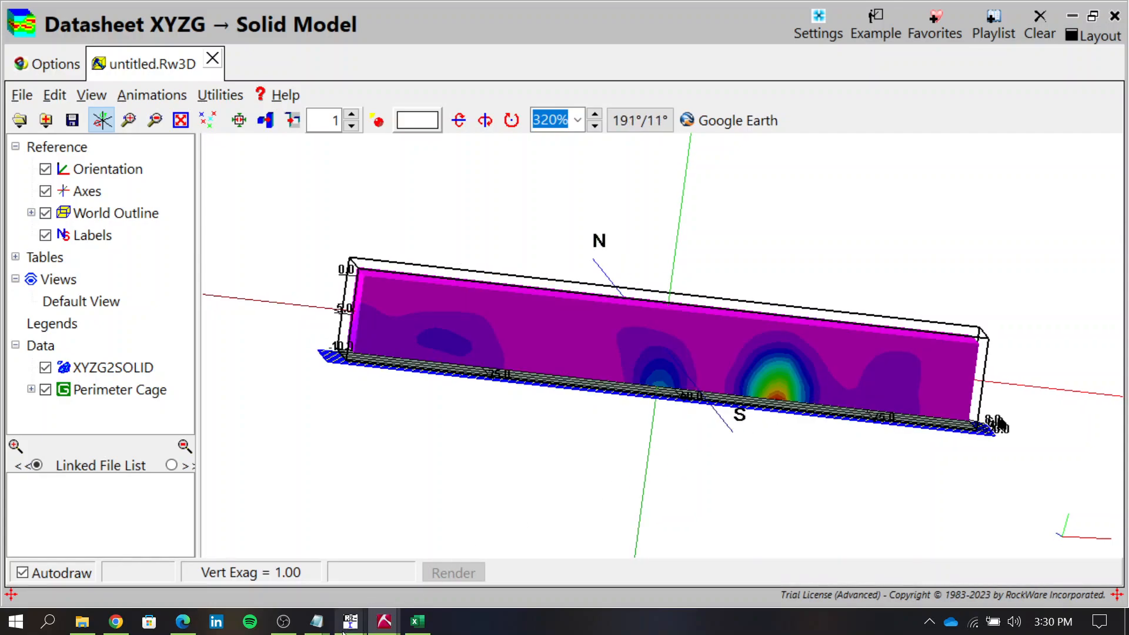
mouse_move(355, 622)
left_click(322, 570)
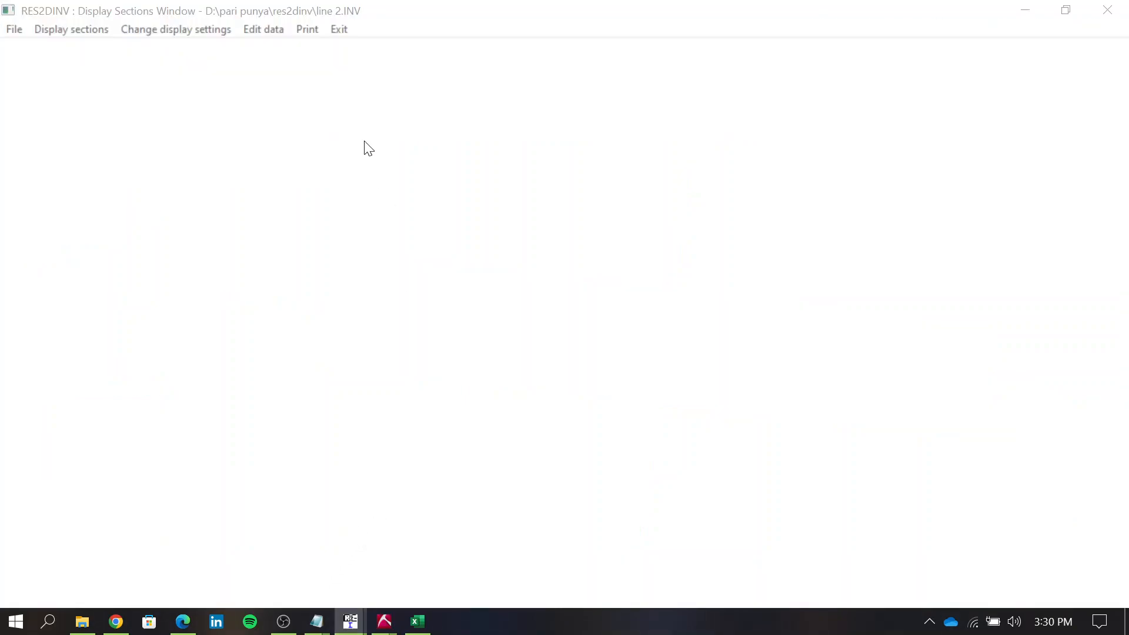
left_click(178, 31)
left_click(62, 31)
left_click(62, 31)
left_click(69, 49)
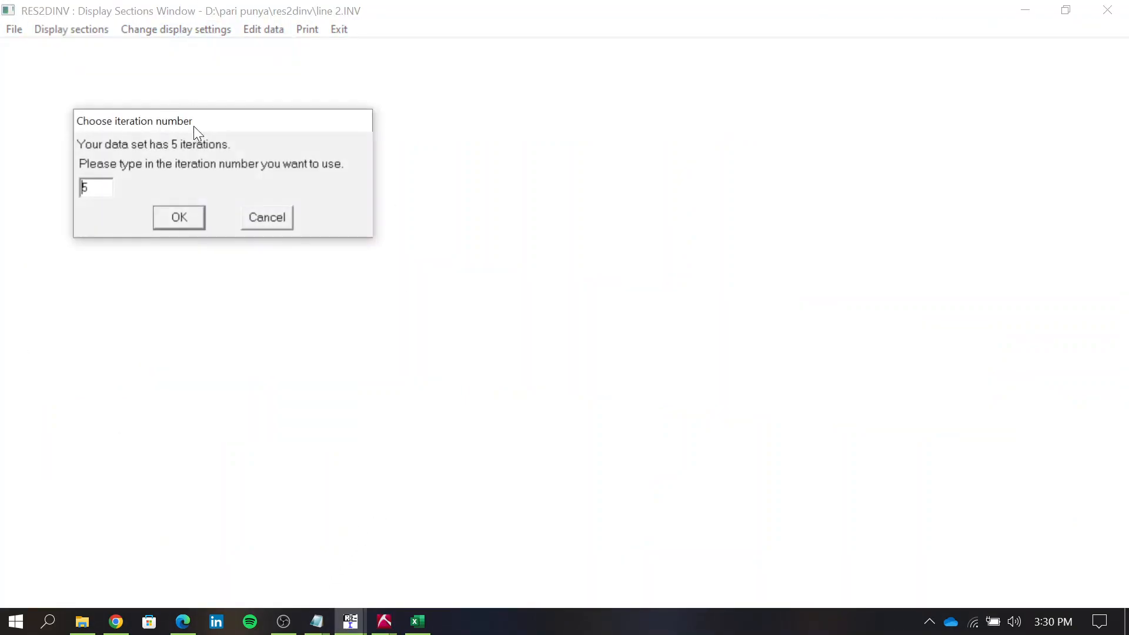
left_click(185, 219)
left_click(206, 353)
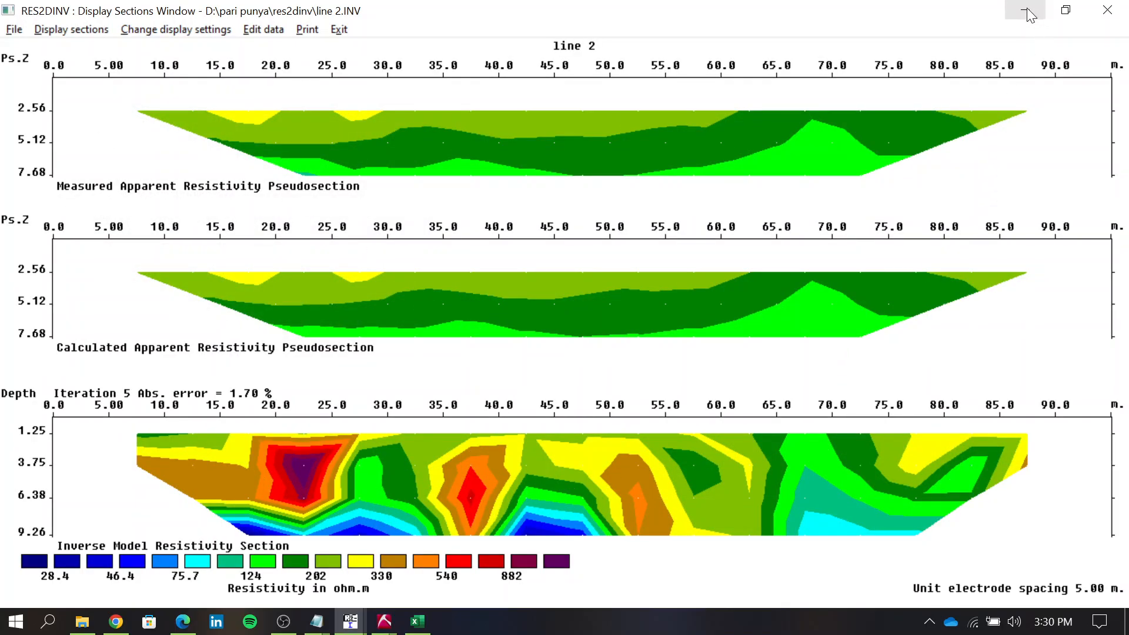
Step: Compare the conductivity solid in RockWorks with the line 1 inversion, displaying its iteration 5 data and model sections in RES2DINV
key("alt+Tab")
mouse_move(997, 320)
left_mouse_down()
mouse_move(812, 344)
mouse_move(820, 356)
mouse_move(848, 352)
left_mouse_up()
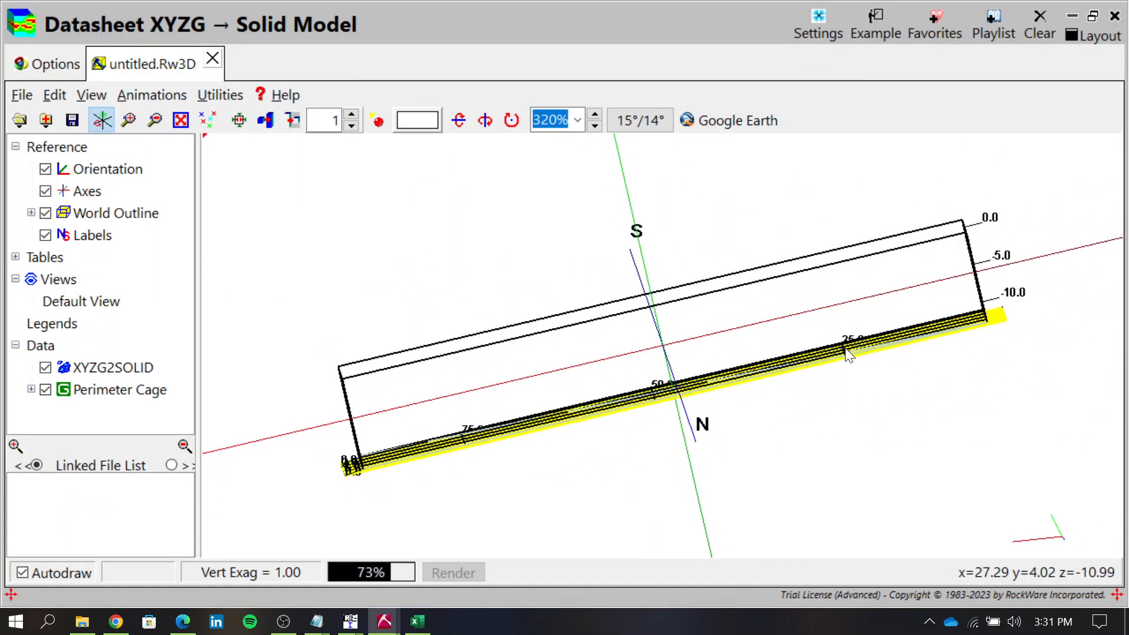
mouse_move(774, 325)
left_mouse_down()
mouse_move(857, 322)
mouse_move(902, 337)
left_mouse_up()
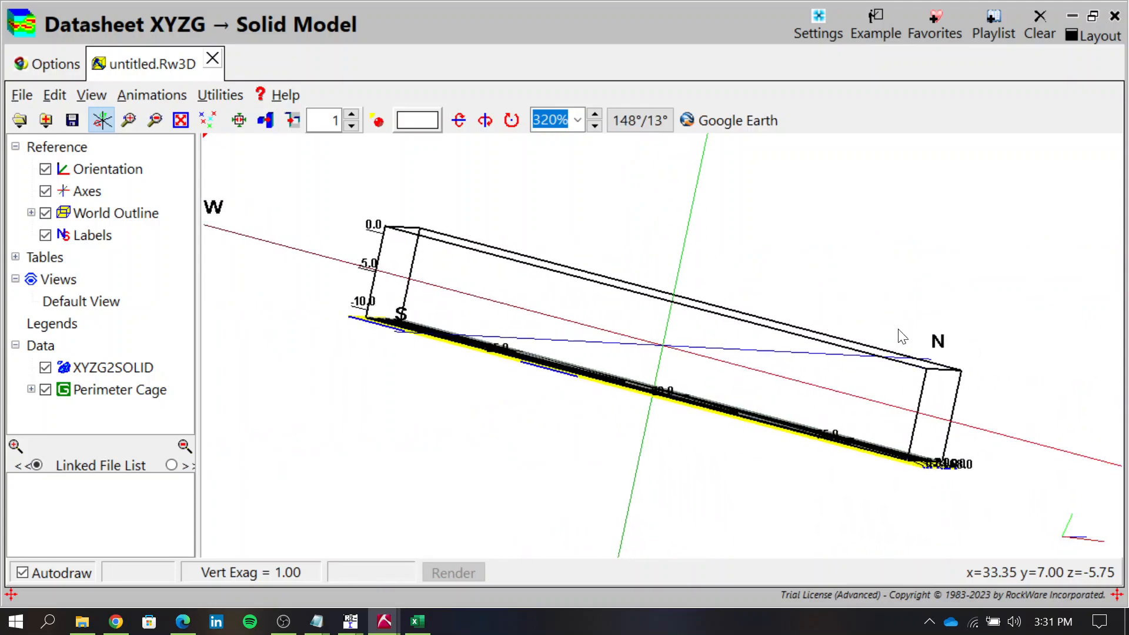
key("alt+Tab")
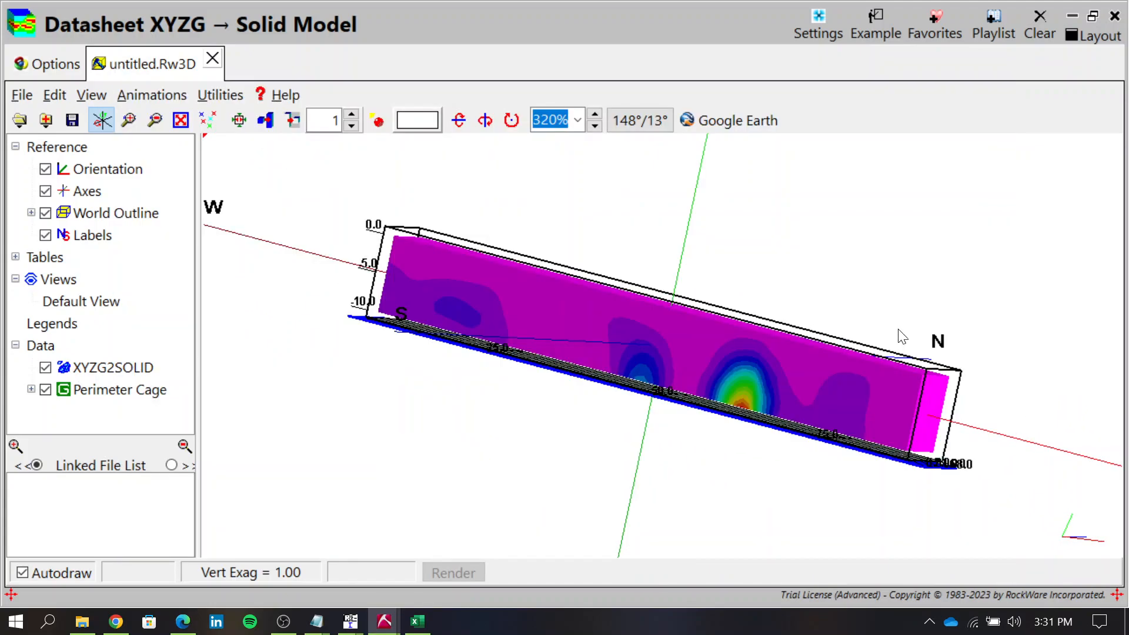
left_click_drag(882, 333, 869, 378)
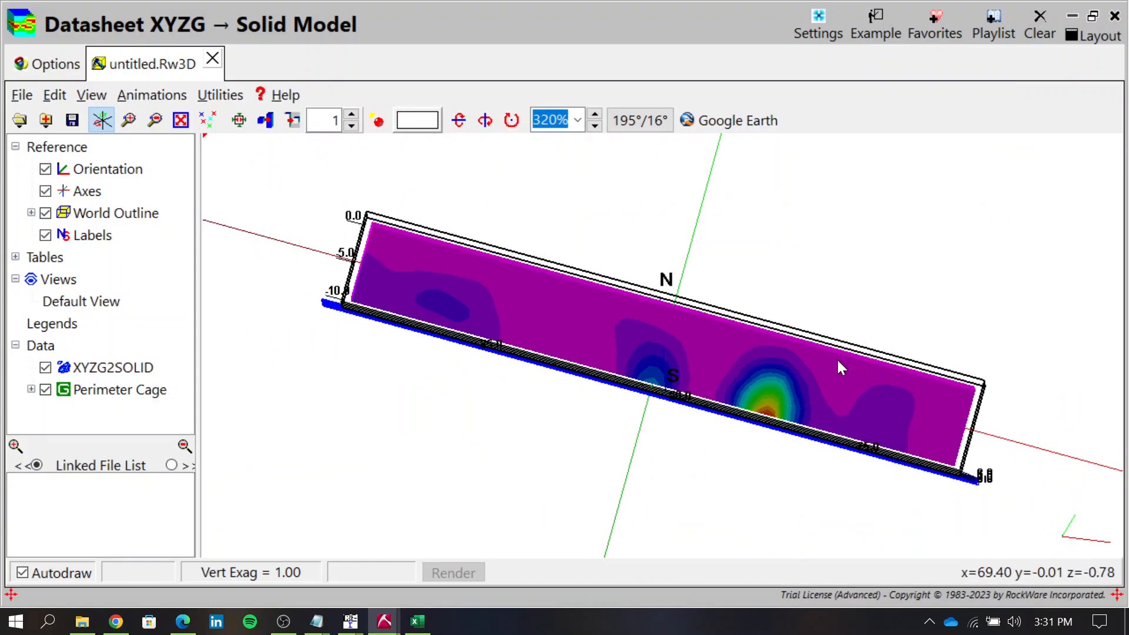
key("alt+Tab")
key("alt+Tab")
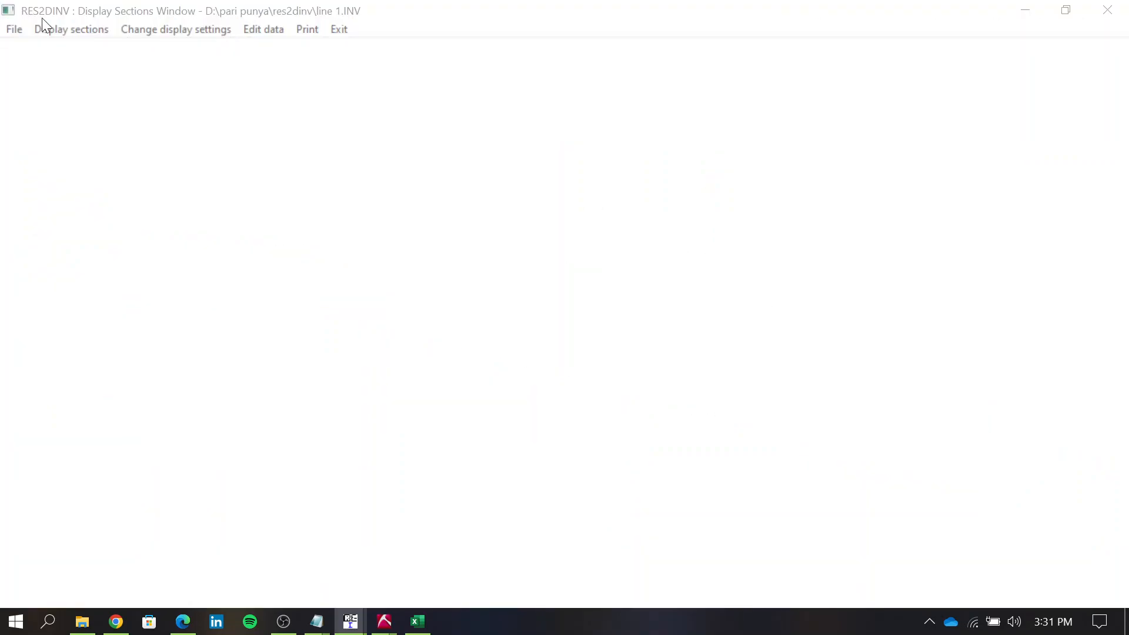
left_click(54, 31)
left_click(62, 48)
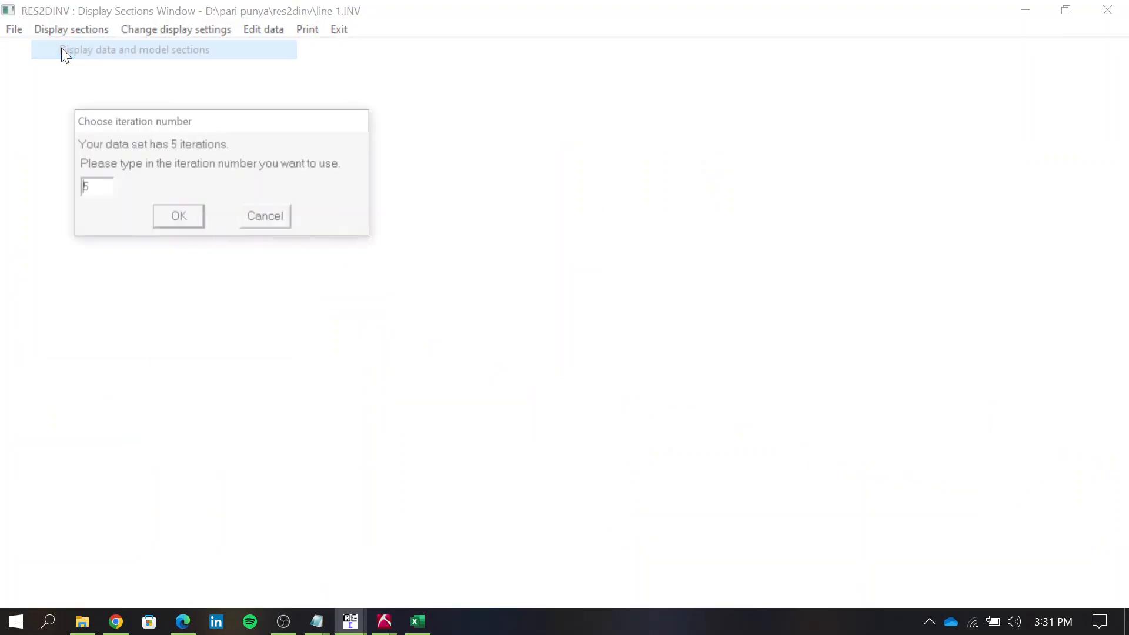
left_click(203, 218)
left_click(199, 356)
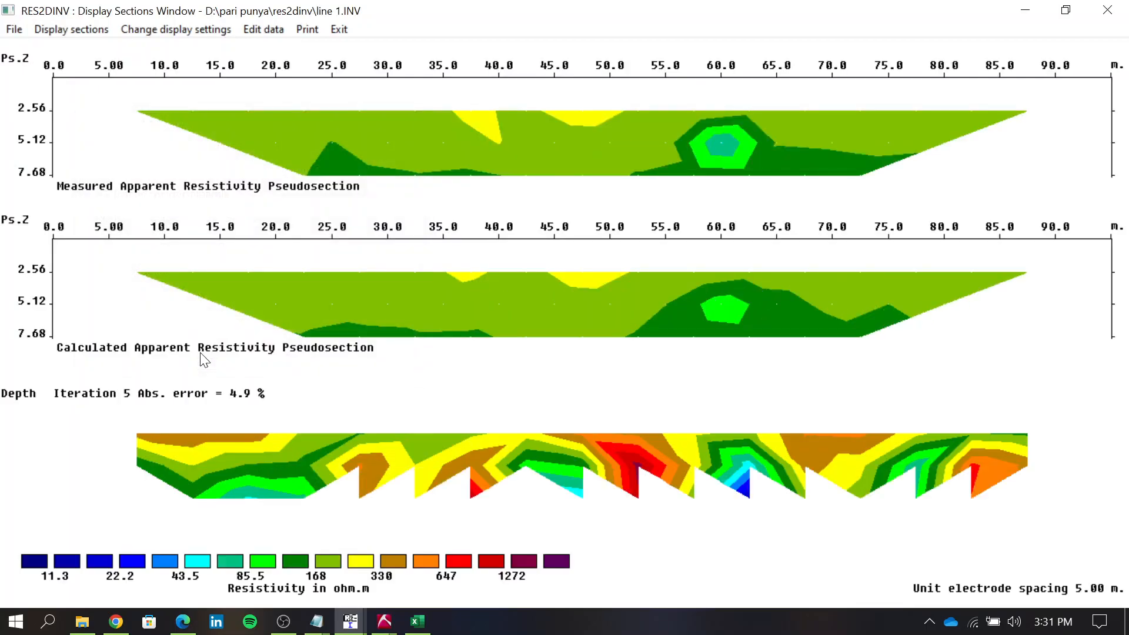
Step: Switch back to RockWorks and set the XYZG2SOLID isosurface's iso-level to about 0.00937
key("alt+Tab")
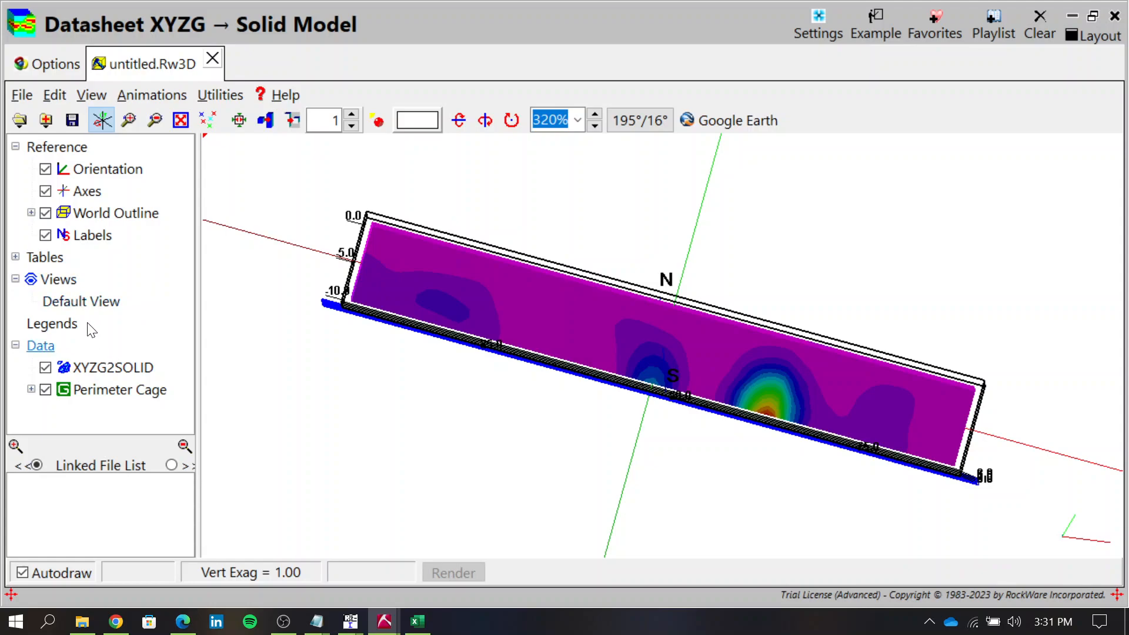
right_click(90, 368)
left_click(170, 188)
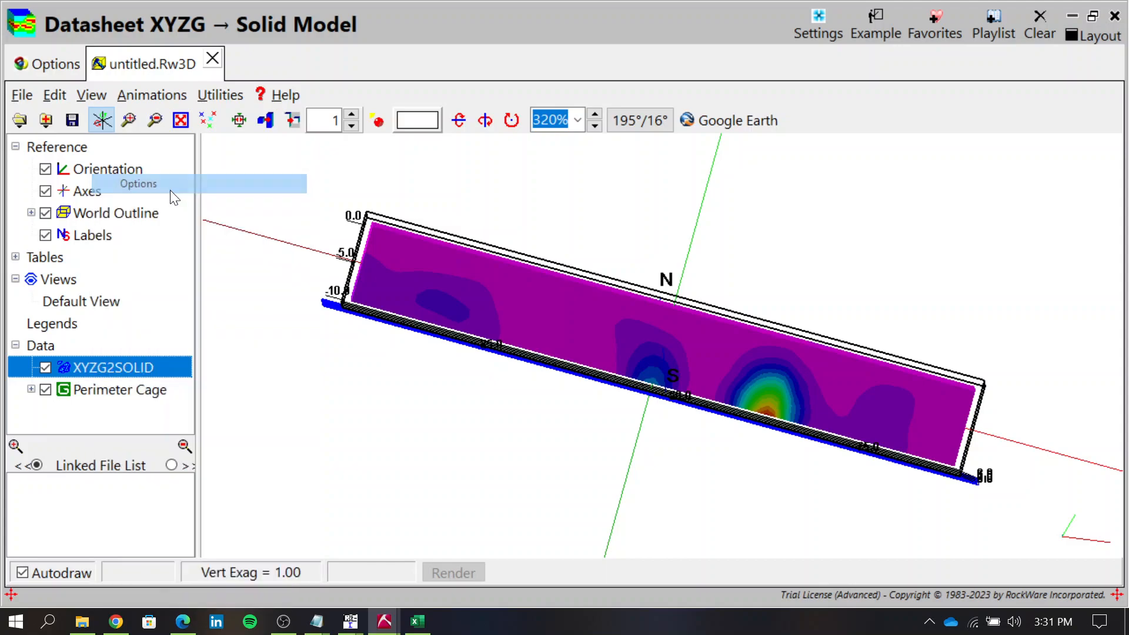
left_click(127, 414)
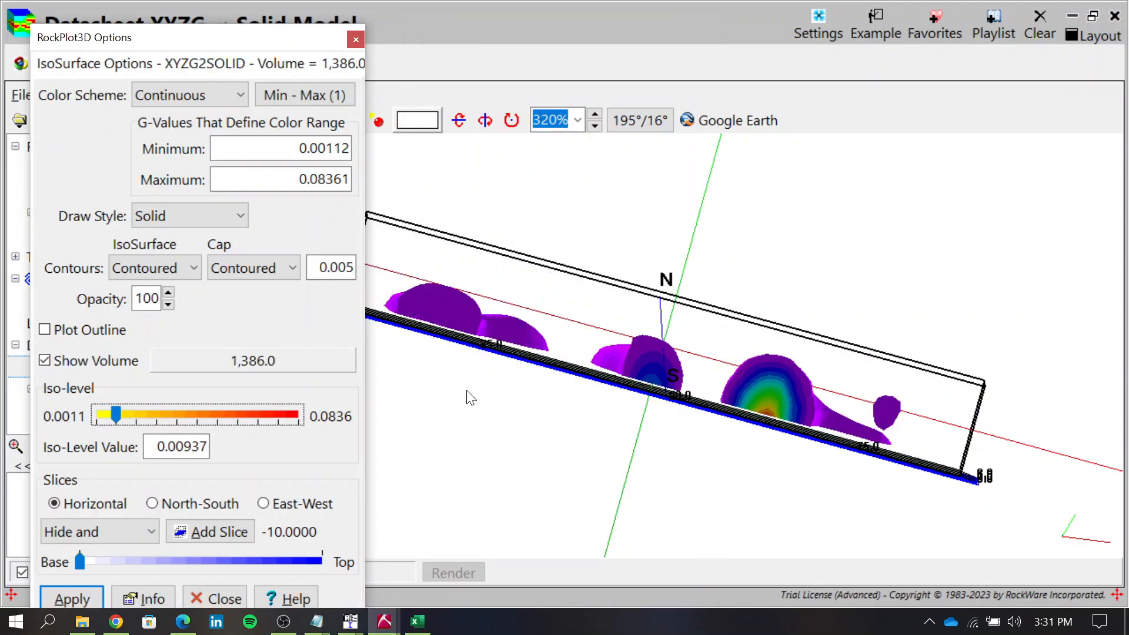
left_click_drag(478, 388, 495, 411)
scroll(549, 388, "down", 4)
left_click_drag(594, 405, 499, 416)
left_click_drag(629, 412, 721, 403)
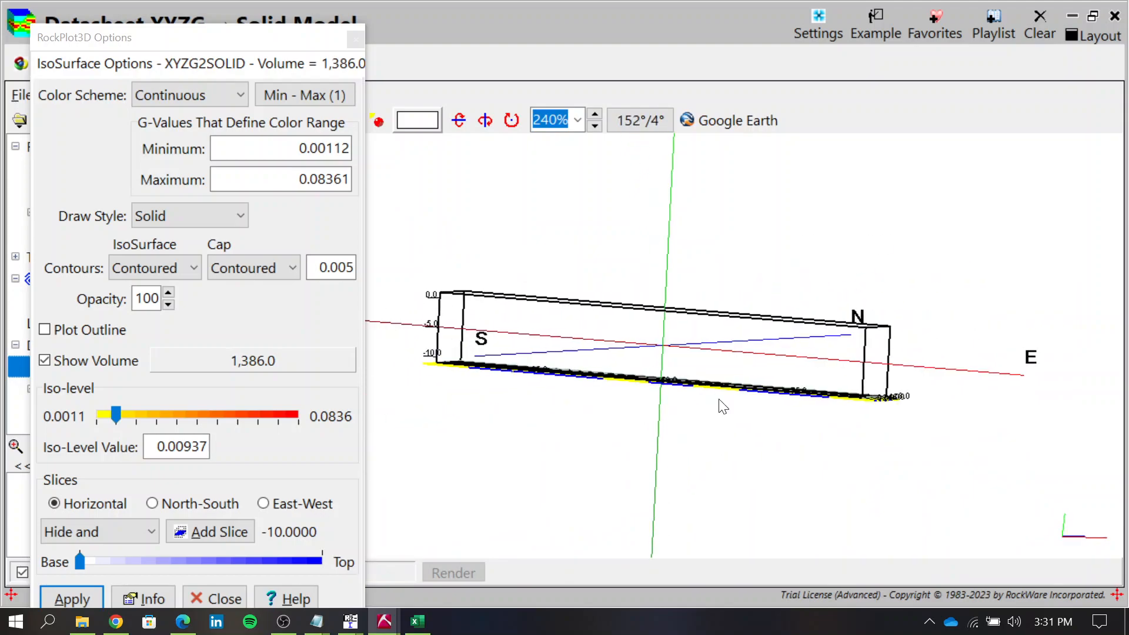
Step: Raise the XYZG2SOLID isosurface's iso-level to about 0.01165, apply it and close the isosurface options
left_click(126, 412)
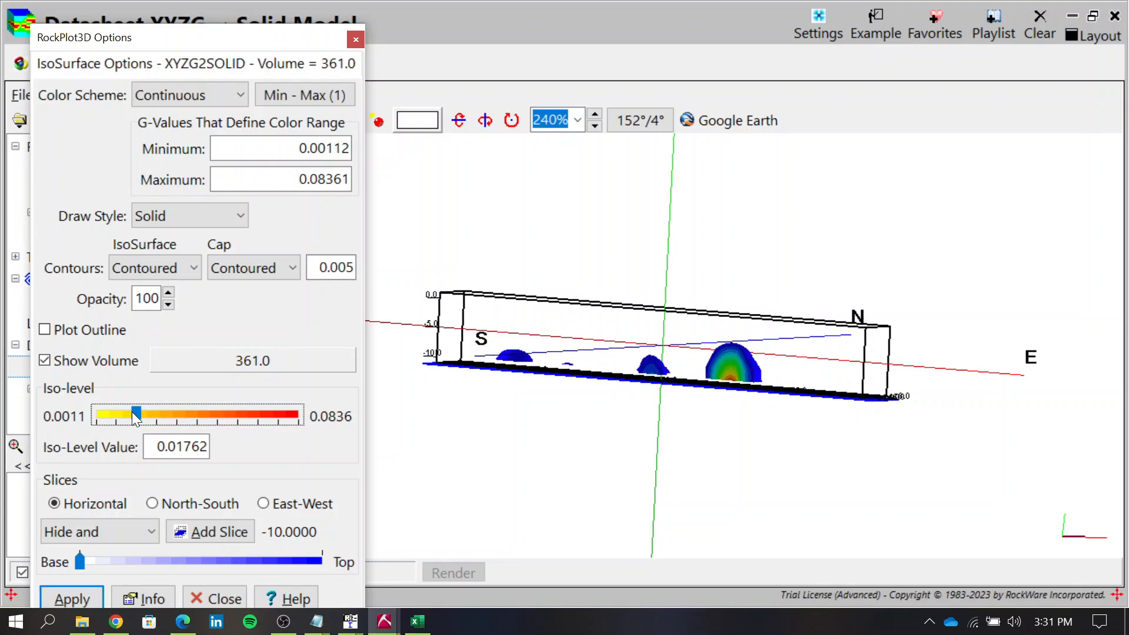
left_click_drag(131, 412, 122, 415)
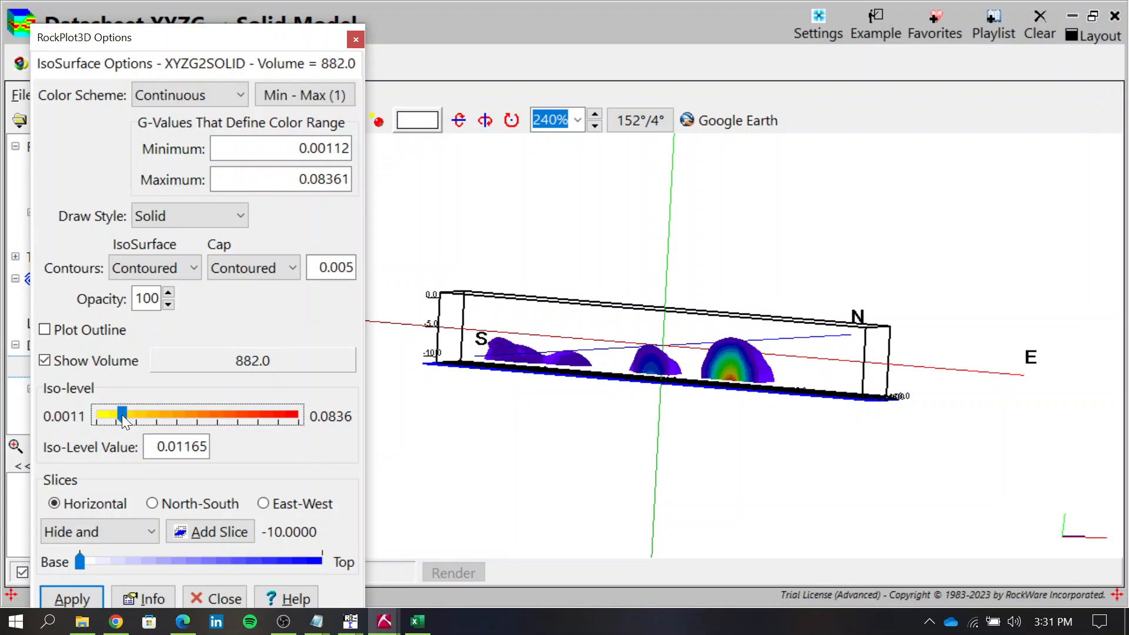
left_click_drag(620, 465, 652, 453)
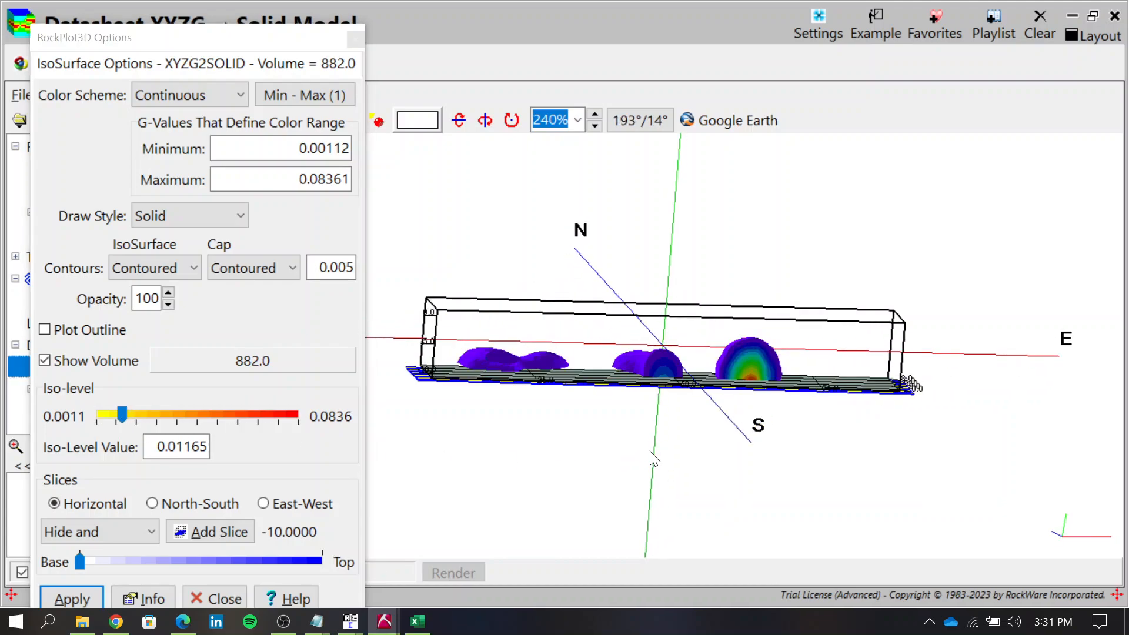
left_click(70, 600)
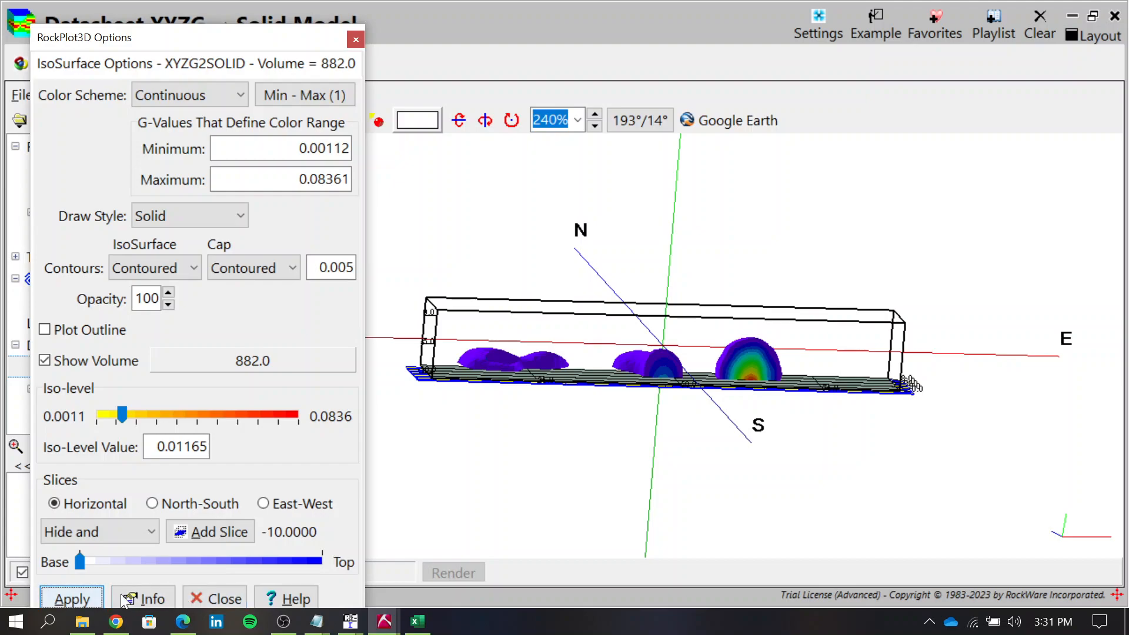
left_click(221, 597)
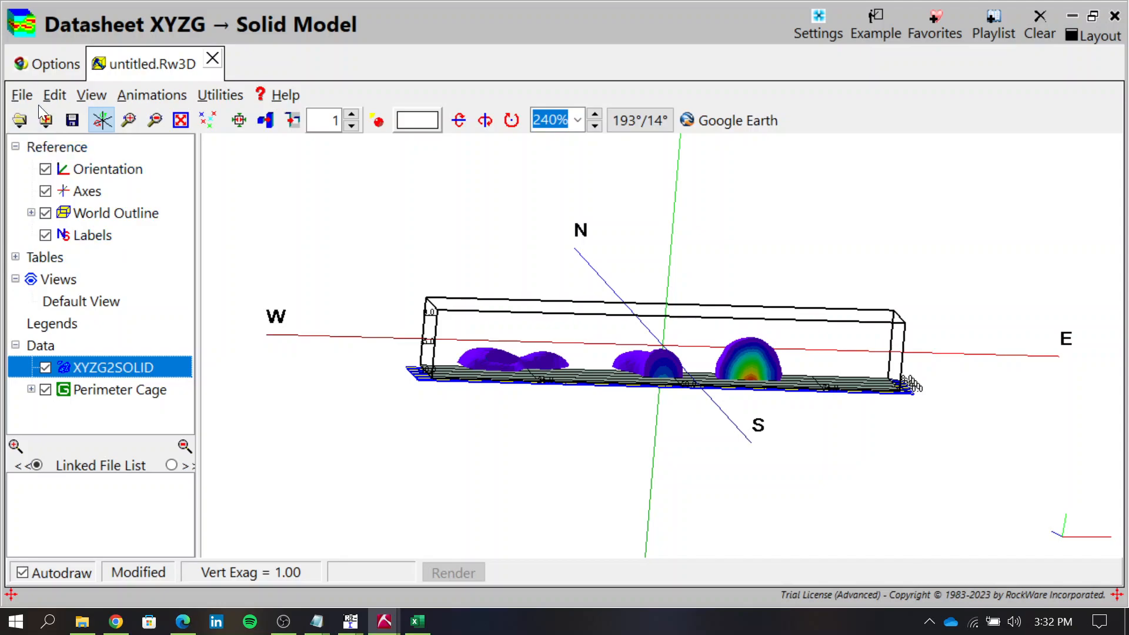
Step: Start appending a file to the 3D scene and save the scene's changes over the existing 3d resis.Rw3D
left_click(23, 96)
left_click(80, 179)
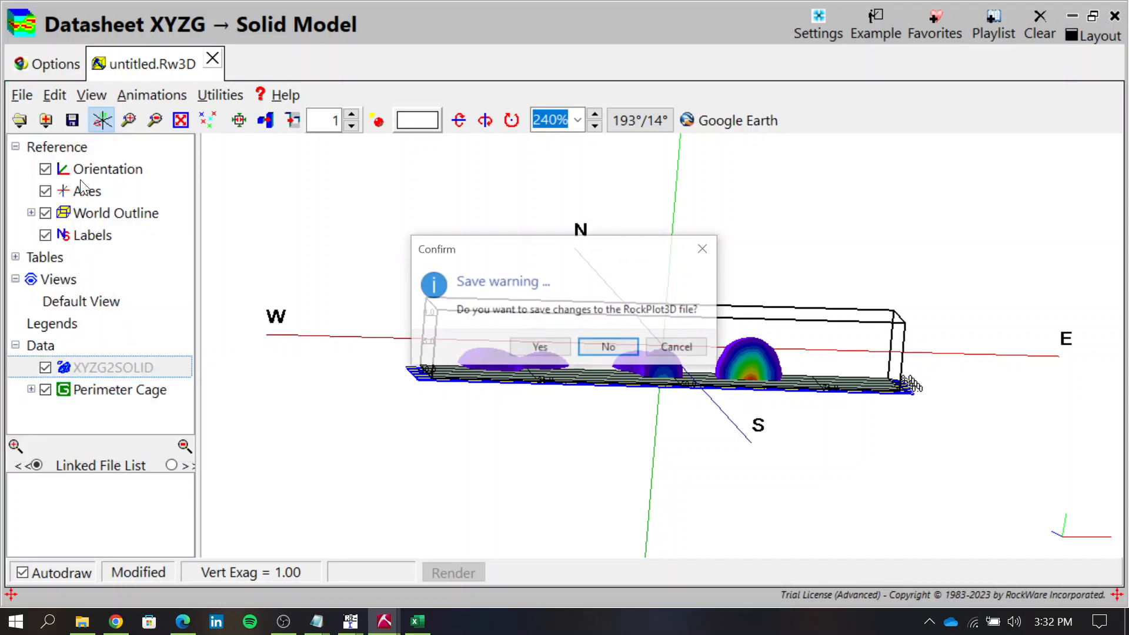
left_click(555, 347)
left_click(233, 177)
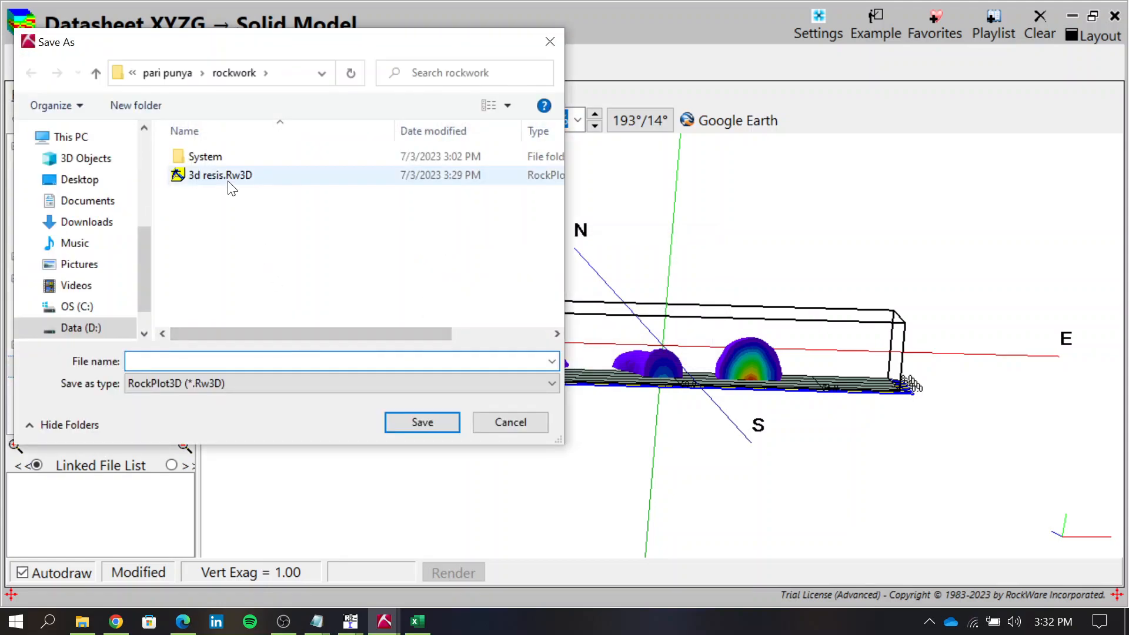
left_click(420, 420)
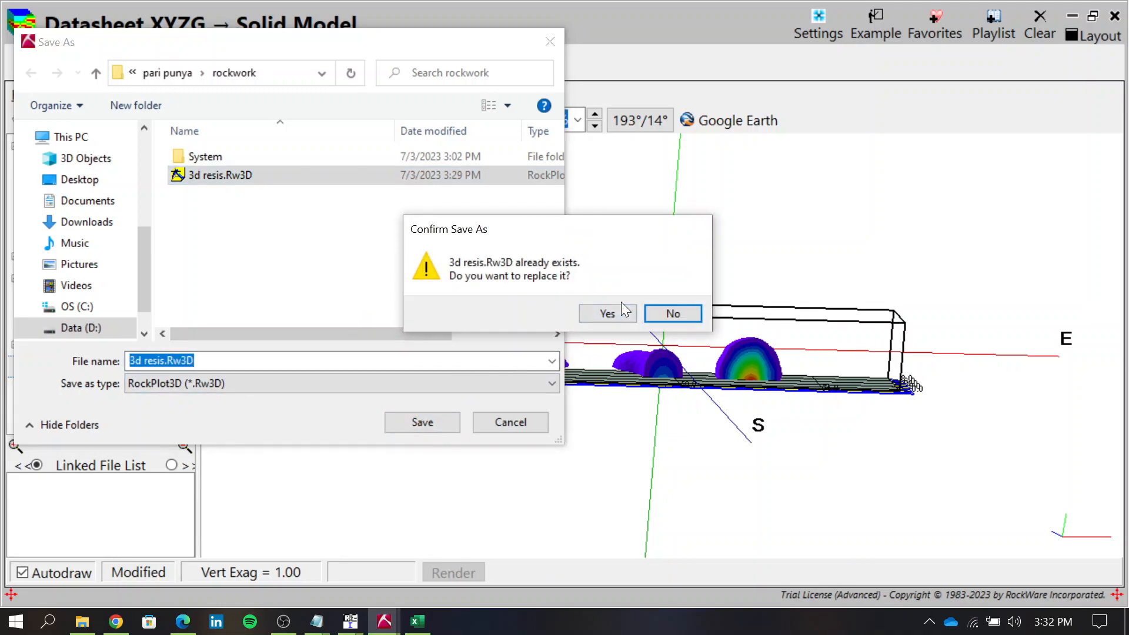
left_click(622, 306)
Step: Try to append an Rw3D file named komplit to the 3D scene
left_click(46, 121)
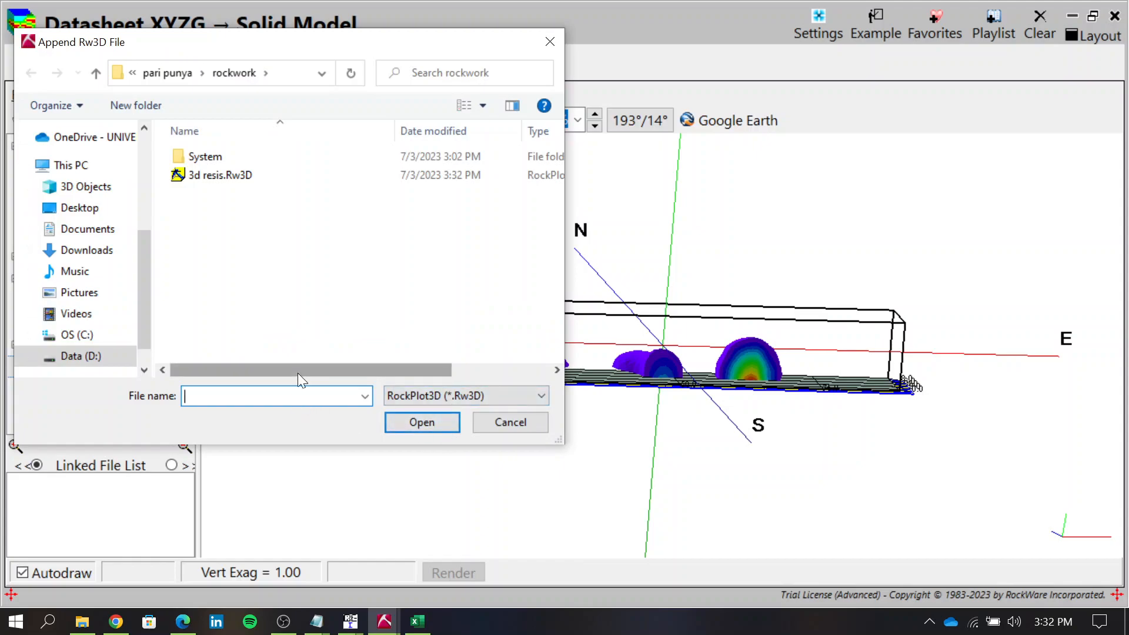
type("komplit")
key("Return")
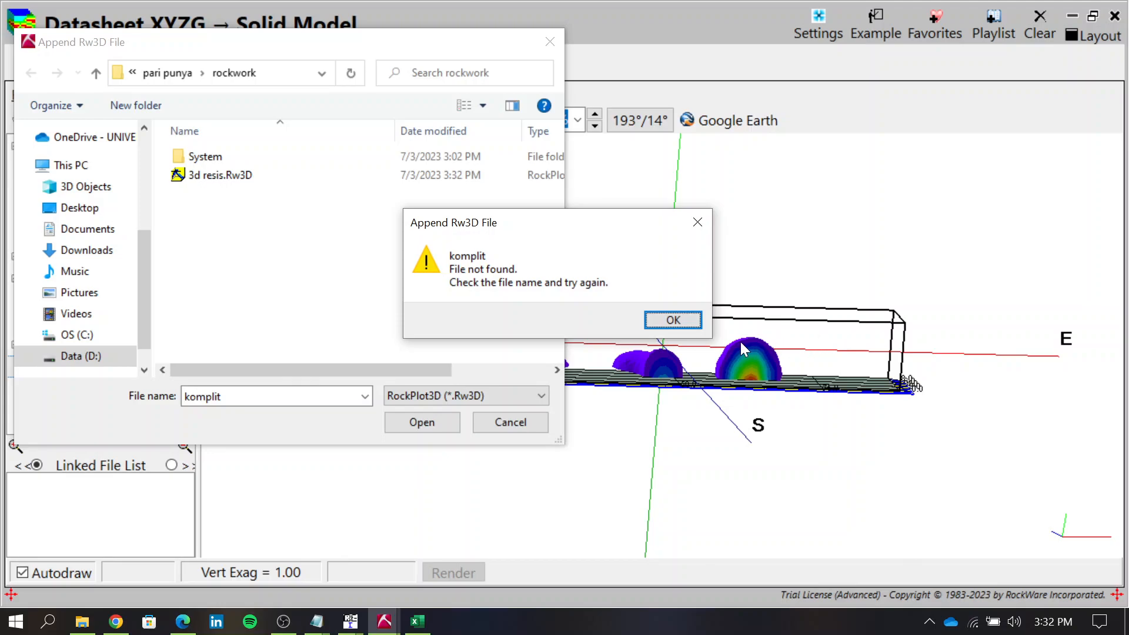
left_click(691, 323)
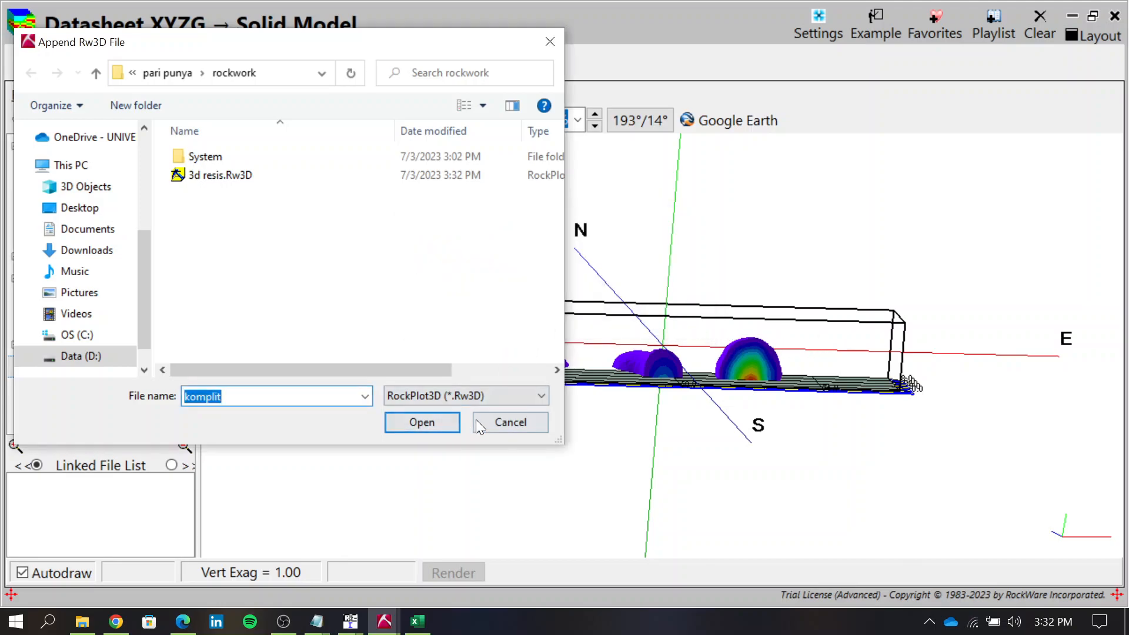
left_click(475, 419)
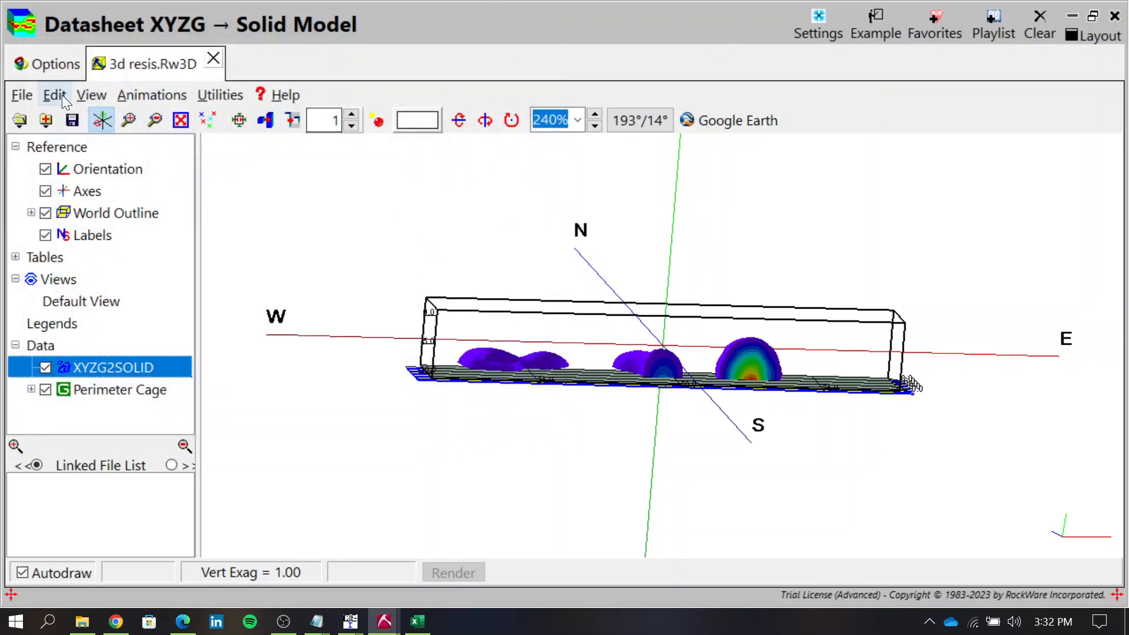
left_click(33, 98)
left_click(451, 216)
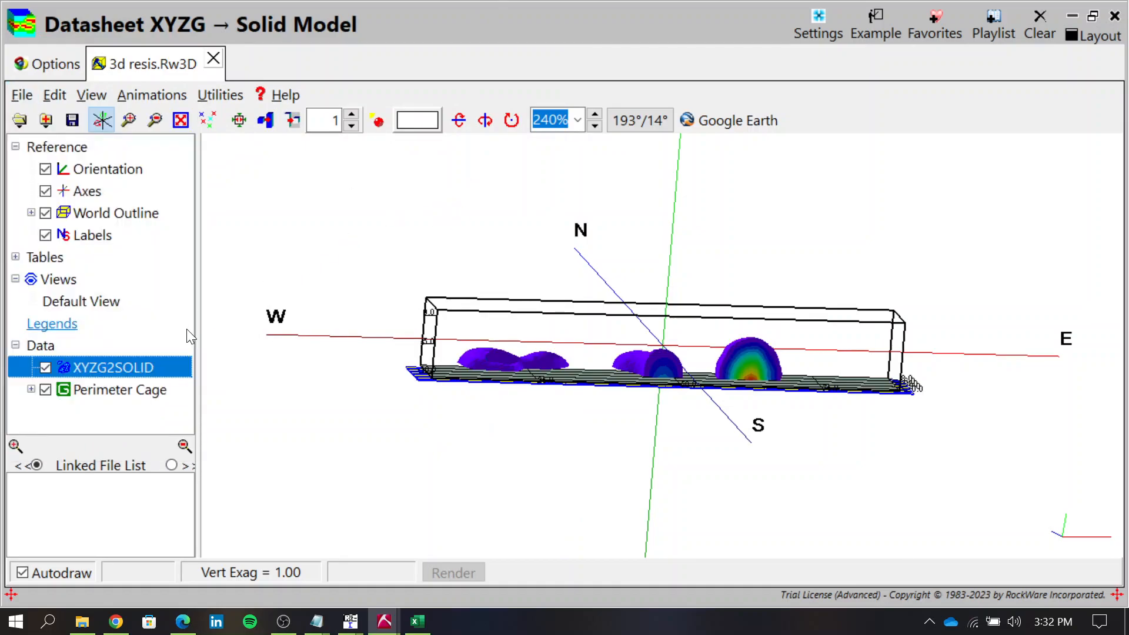
Step: Switch to File Explorer and check the saved files in the pari punya rockwork folder
left_click(84, 621)
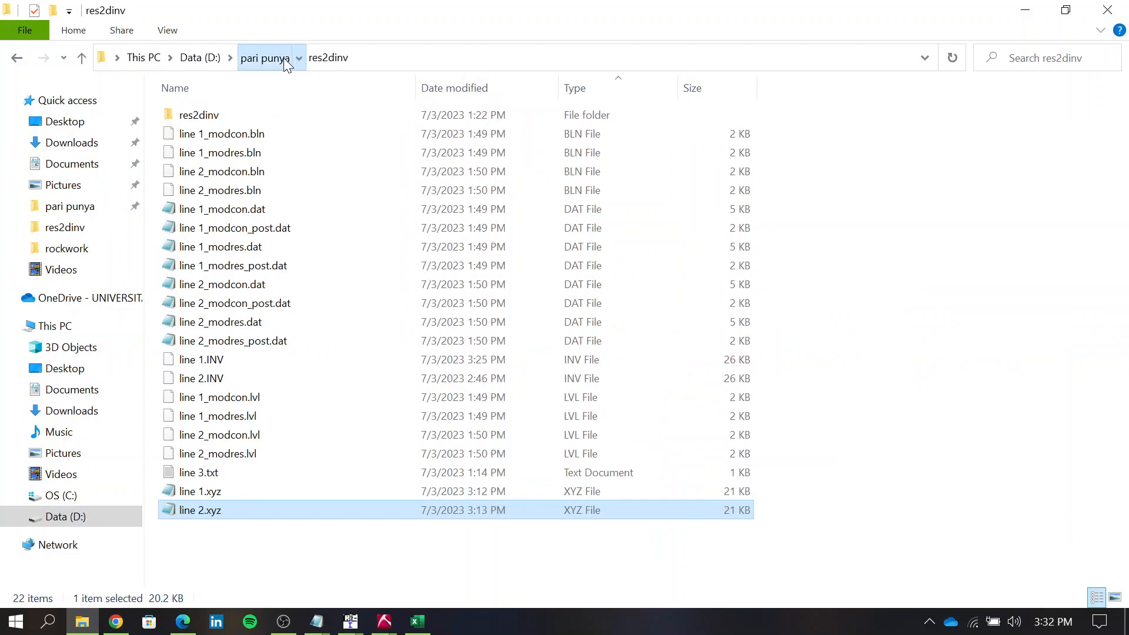
left_click(264, 57)
double_click(272, 130)
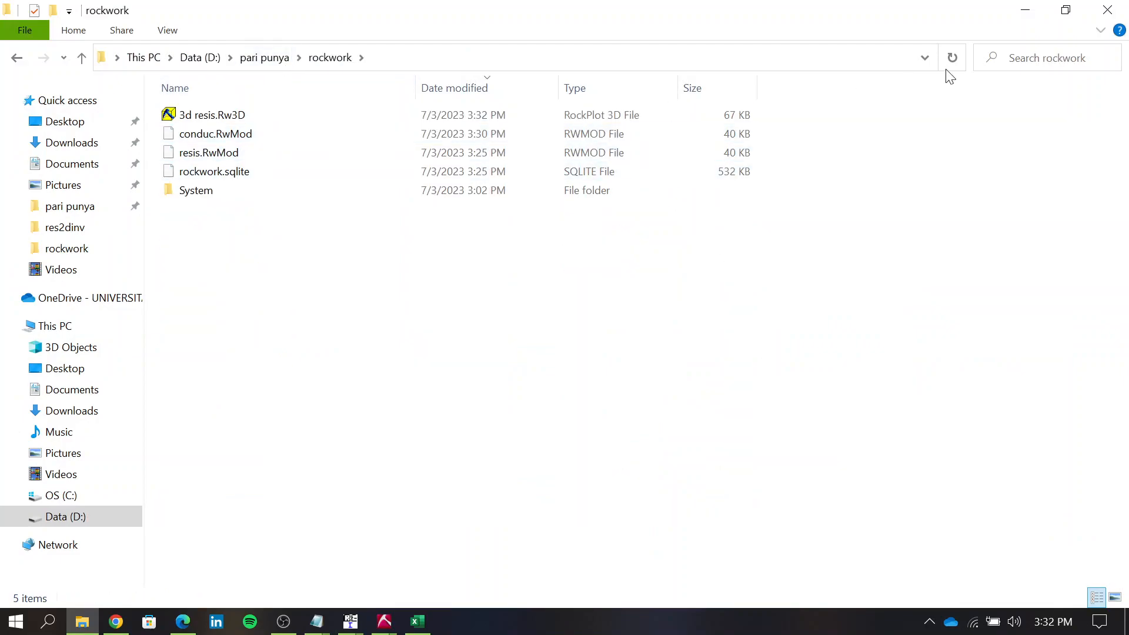
left_click(1020, 15)
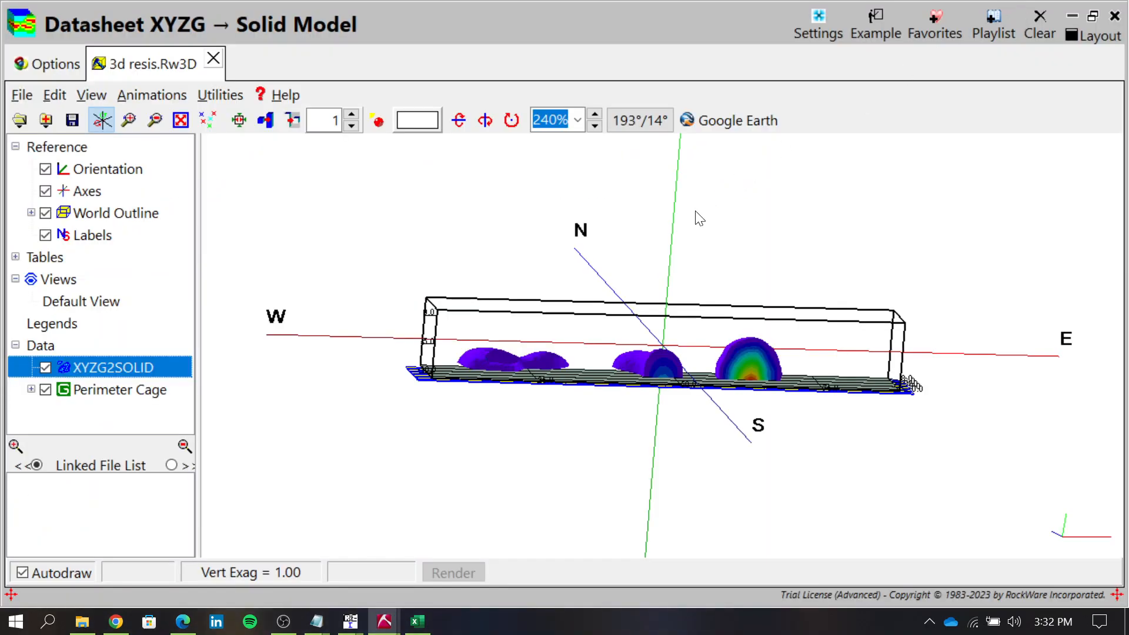
Step: Append 3d resis.Rw3D to the current 3D scene, overwriting the current Stratigraphy, Lithology and Well Construction tables
left_click(20, 120)
left_click(21, 95)
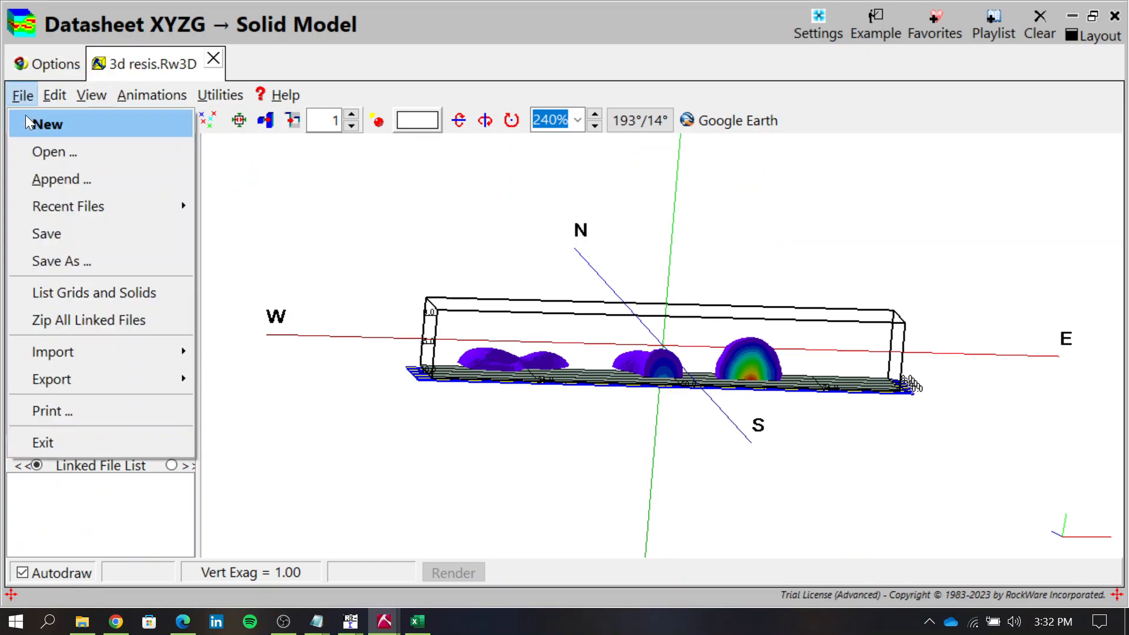
left_click(69, 181)
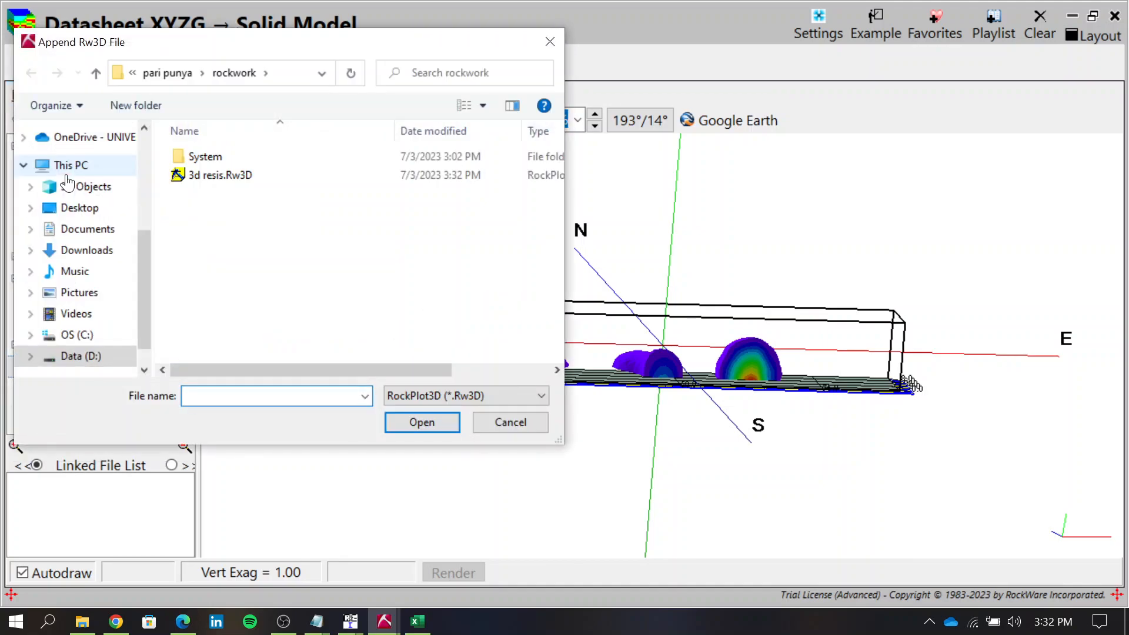
left_click(300, 174)
left_click(421, 422)
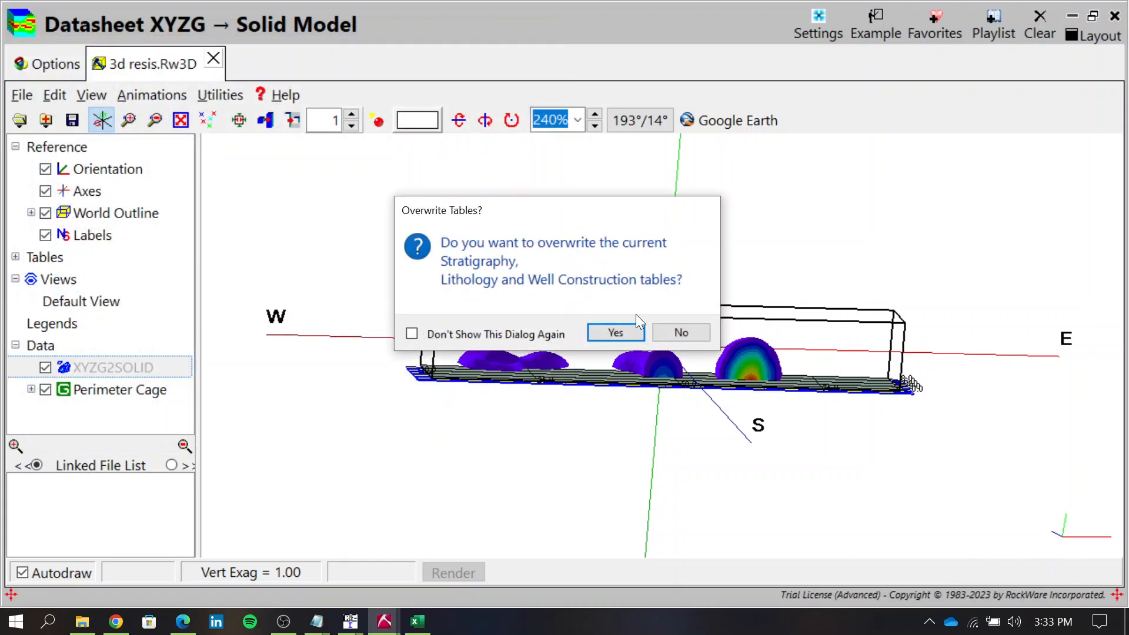
left_click(621, 334)
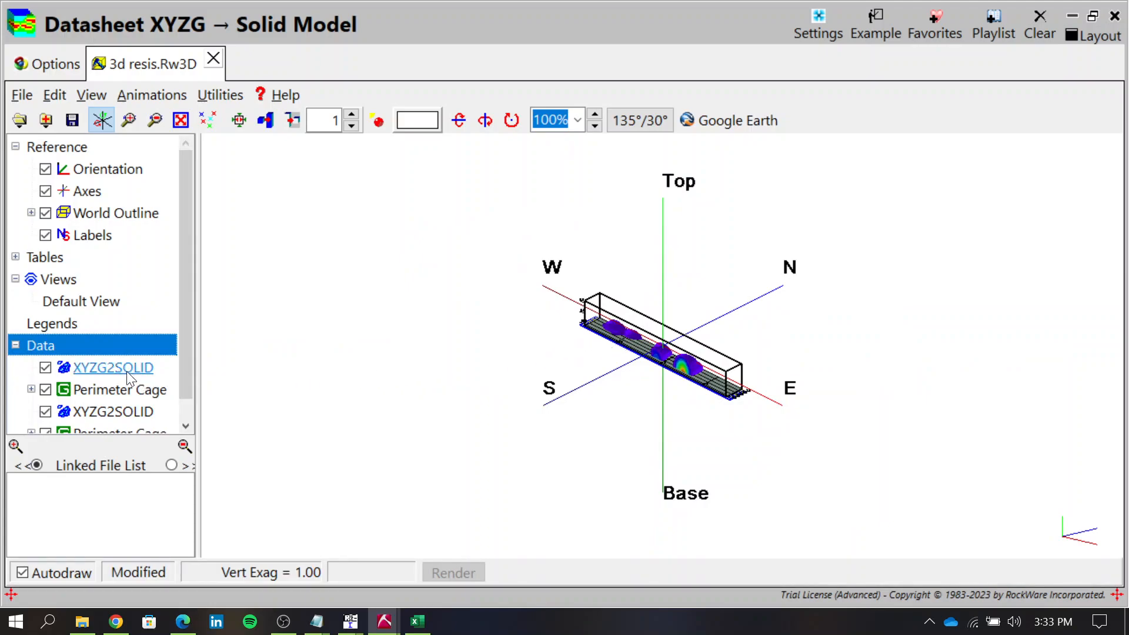
Step: Toggle the visibility of the original and appended XYZG2SOLID isosurfaces and perimeter cages to compare them in the 3D scene
scroll(143, 403, "down", 3)
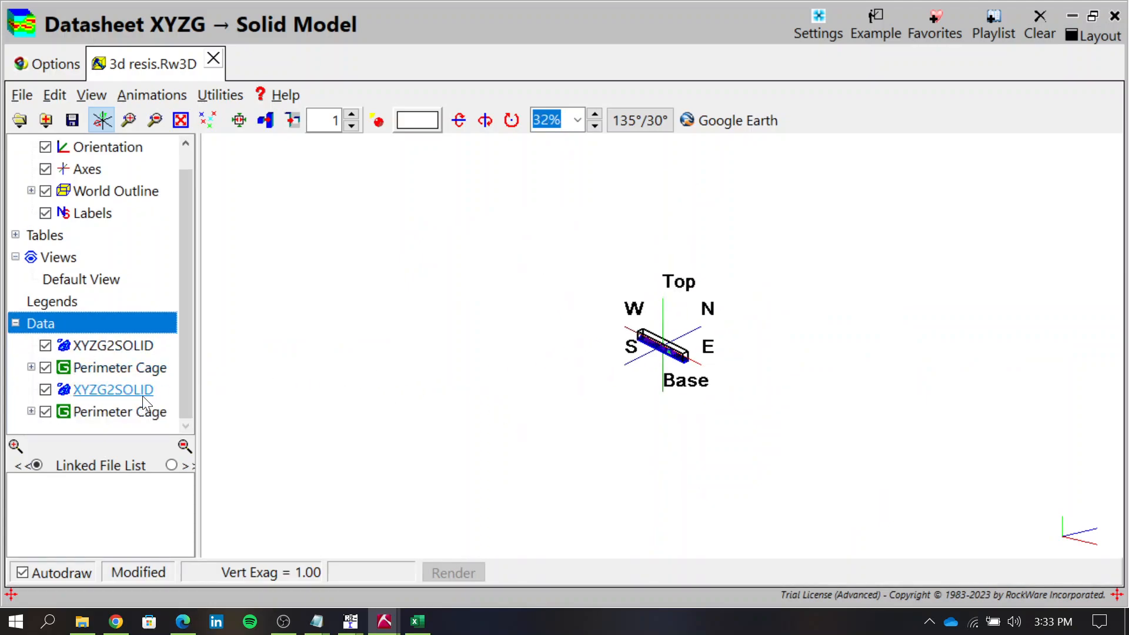
scroll(660, 371, "up", 10)
left_click_drag(643, 414, 687, 424)
left_click(45, 390)
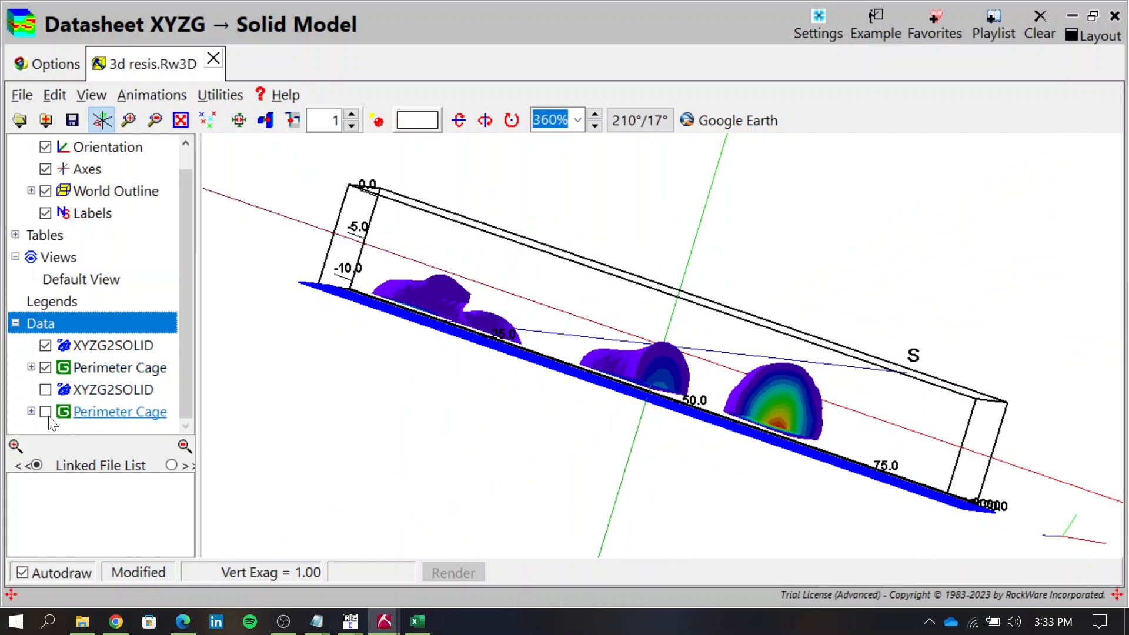
left_click(47, 366)
left_click(46, 346)
left_click(46, 367)
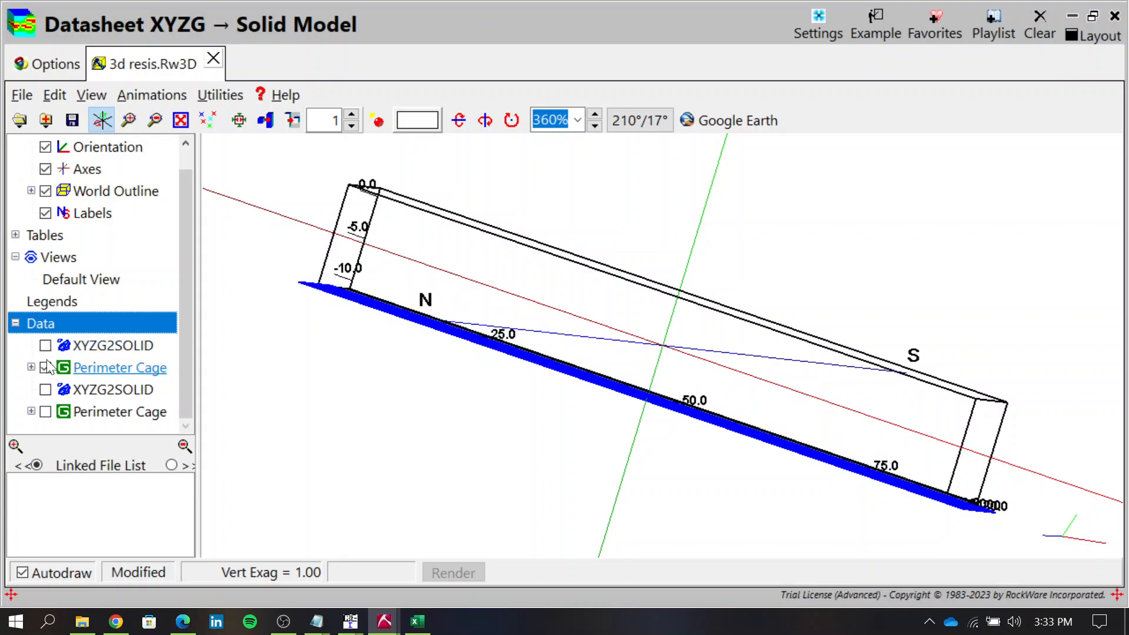
left_click(46, 413)
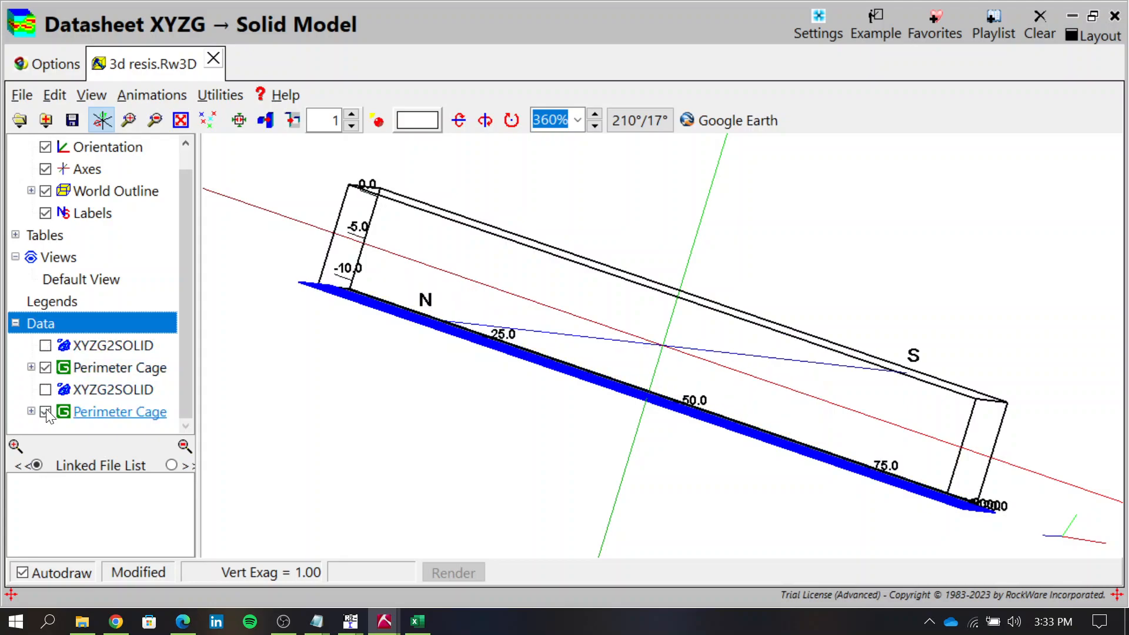
left_click(45, 390)
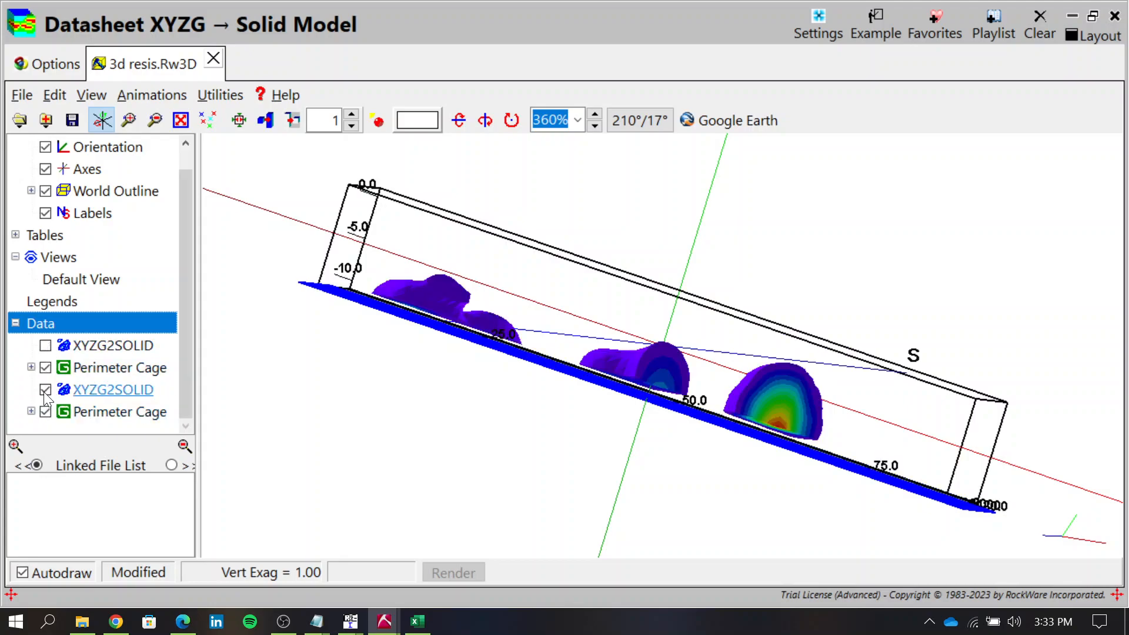
left_click(44, 346)
left_click(45, 346)
left_click_drag(717, 385, 652, 386)
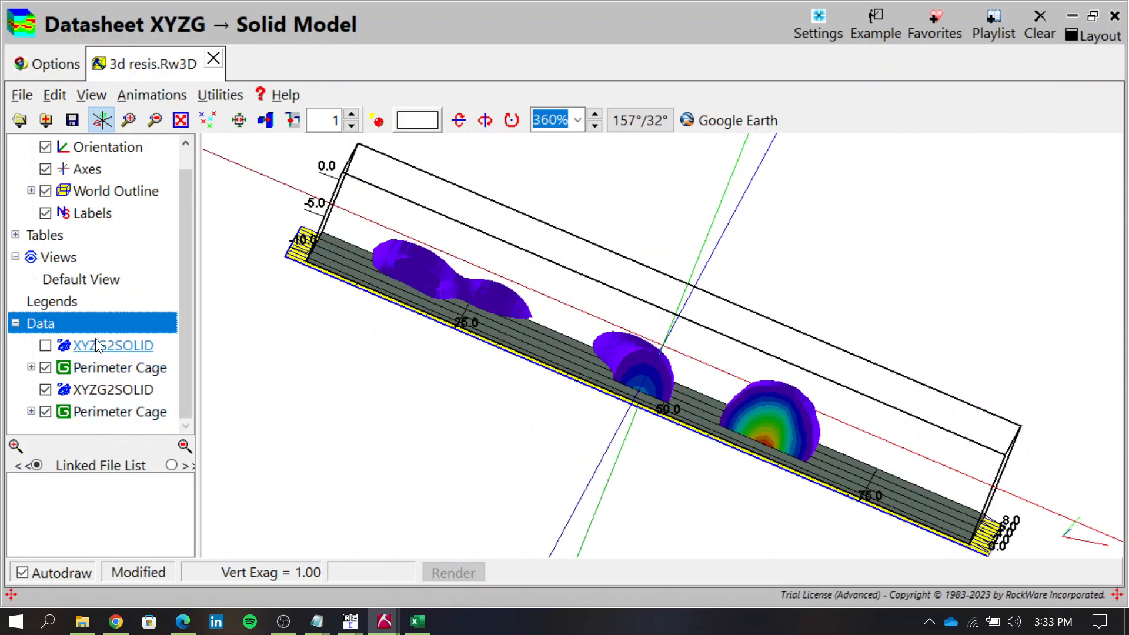
Step: Lower the second XYZG2SOLID isosurface's iso-level to about 0.00744 and show the first XYZG2SOLID isosurface again
right_click(98, 396)
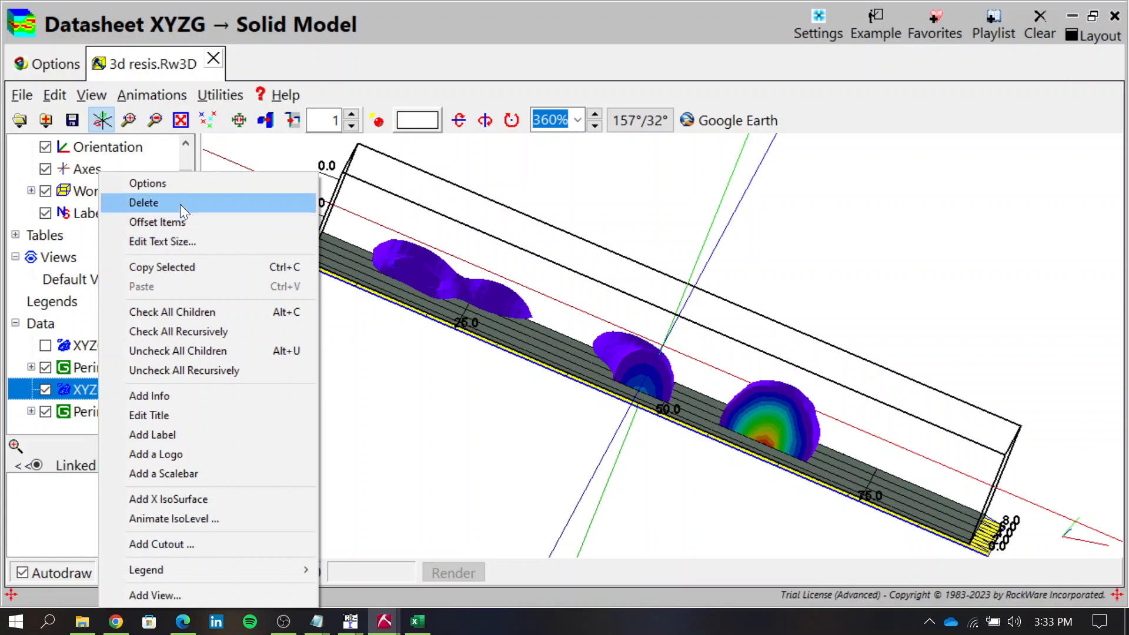
left_click(171, 183)
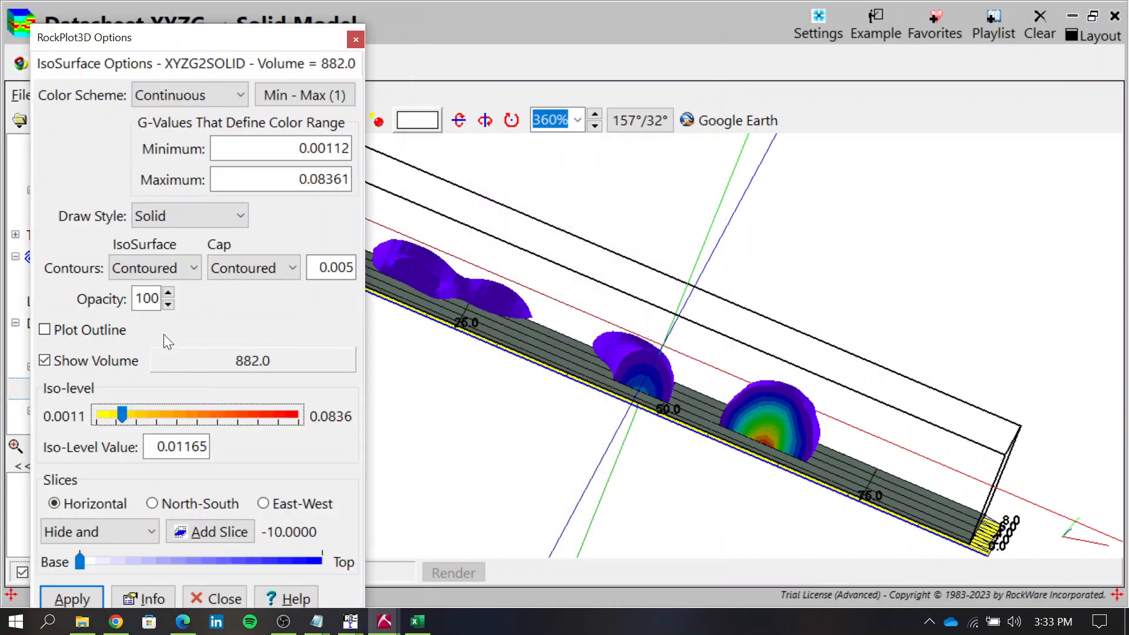
mouse_move(128, 411)
left_mouse_down()
mouse_move(98, 417)
mouse_move(112, 407)
left_mouse_up()
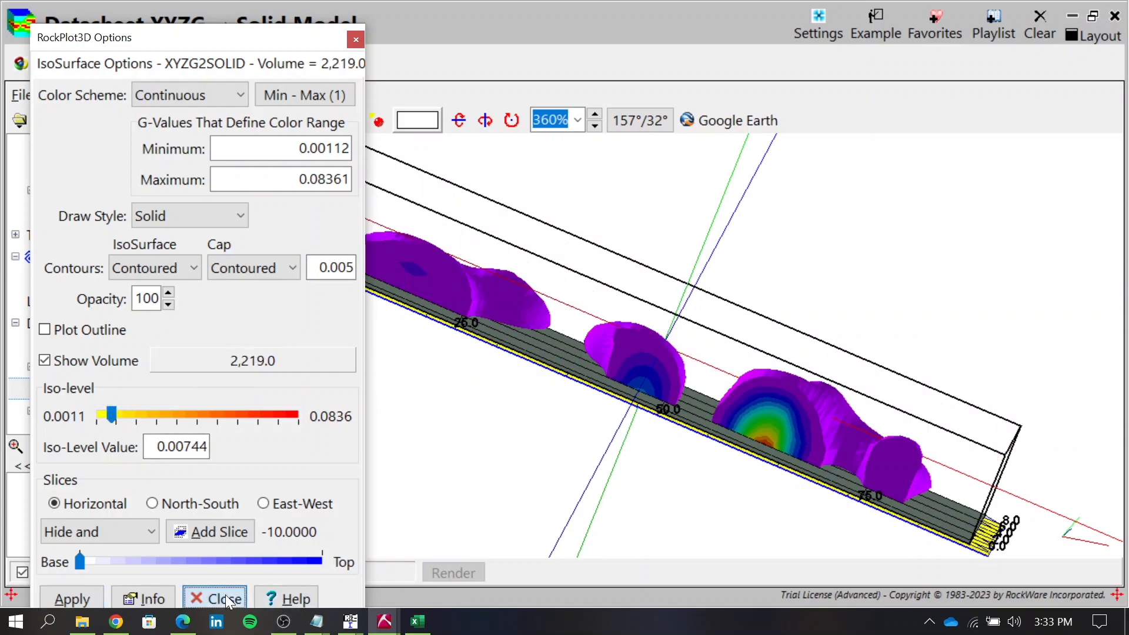
left_click(224, 594)
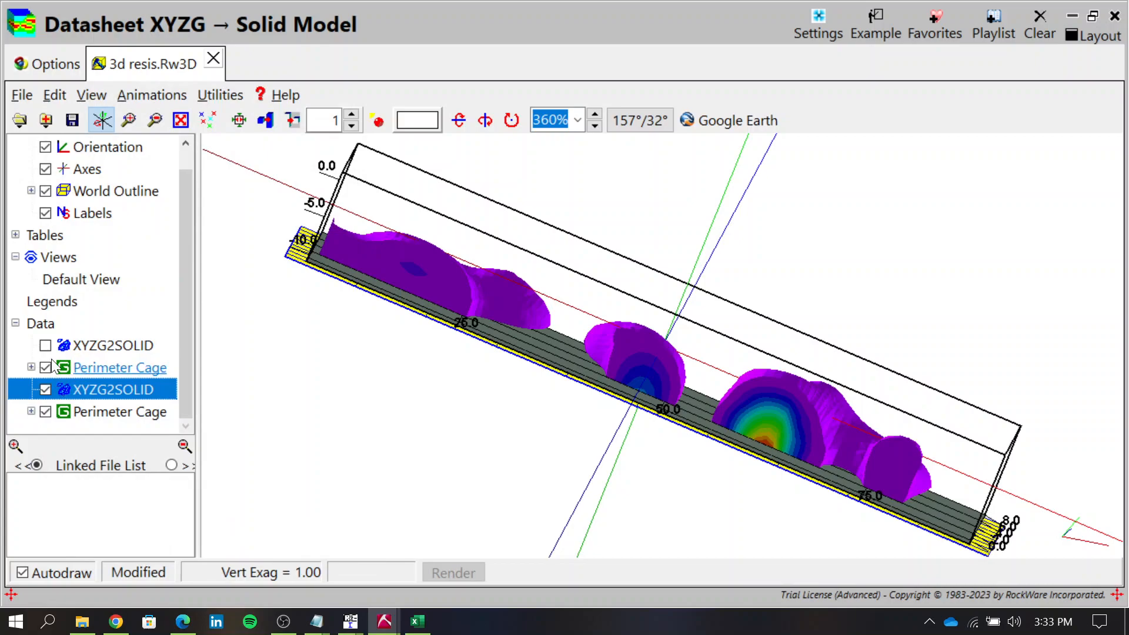
left_click(94, 347)
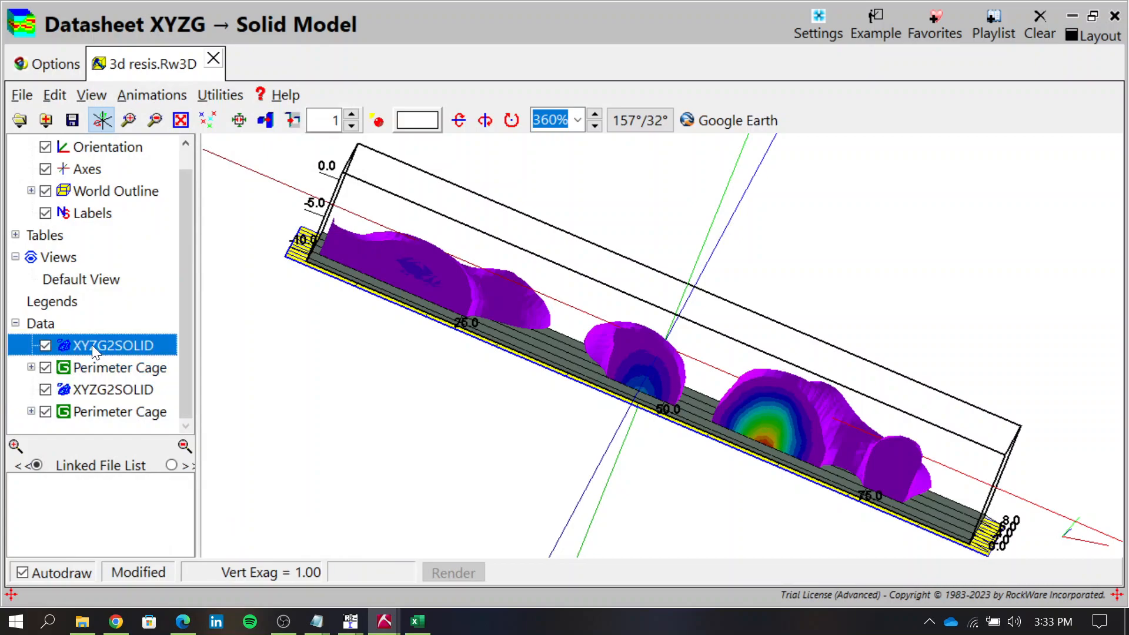
right_click(93, 347)
left_click(147, 205)
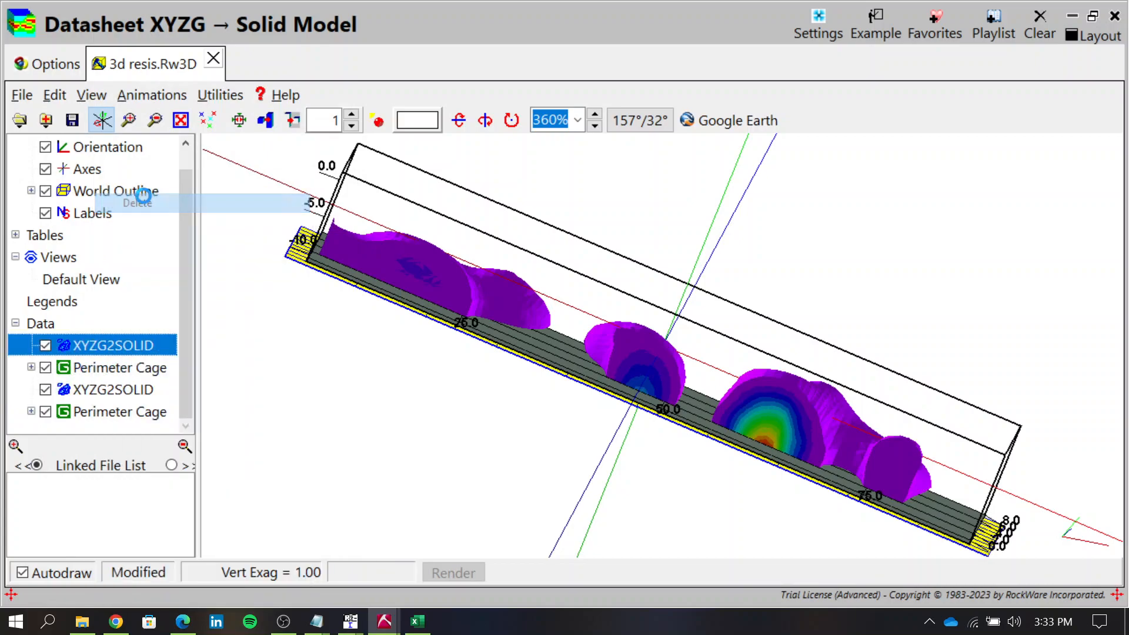
left_click(691, 338)
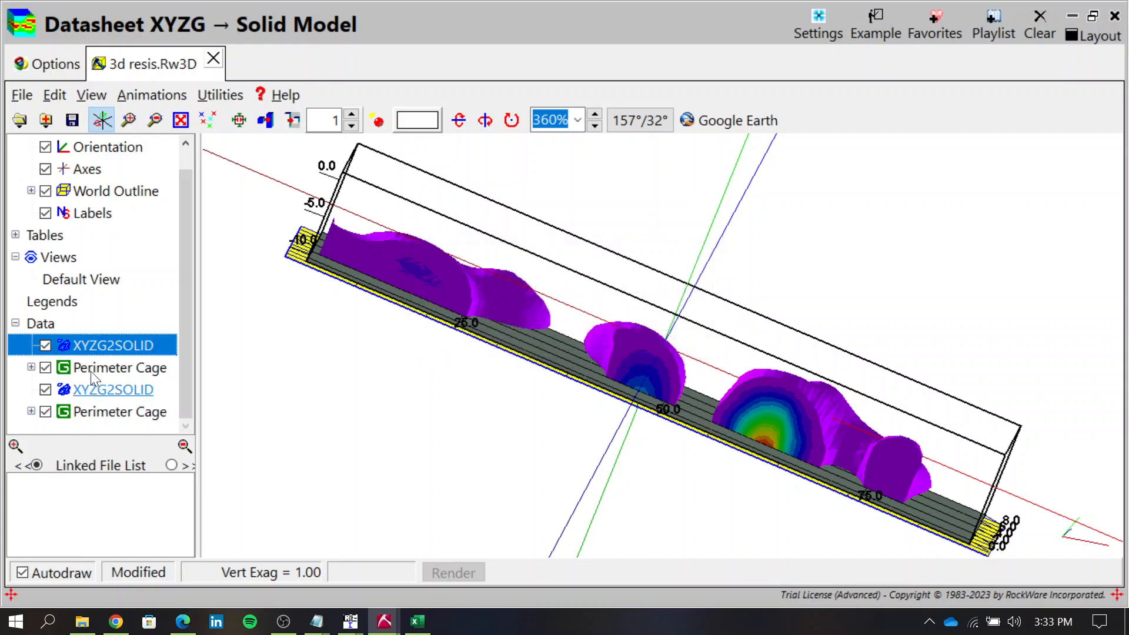
Step: Lower the first XYZG2SOLID isosurface's iso-level to 0.00112, set its opacity to 30 and apply the settings
right_click(103, 347)
left_click(167, 186)
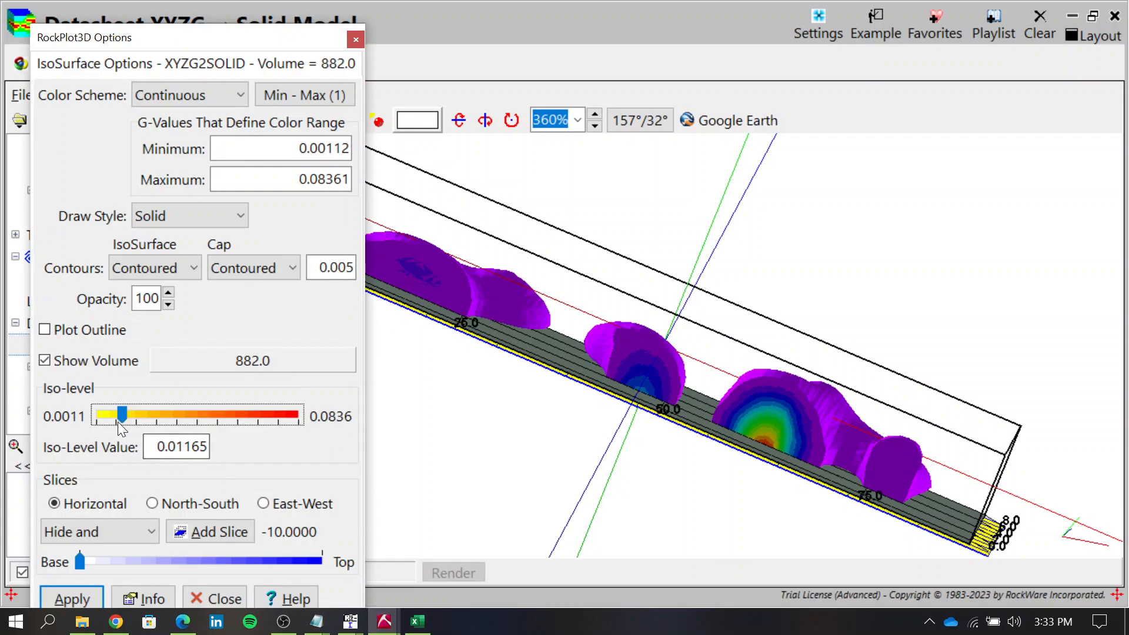
left_click_drag(121, 412, 96, 414)
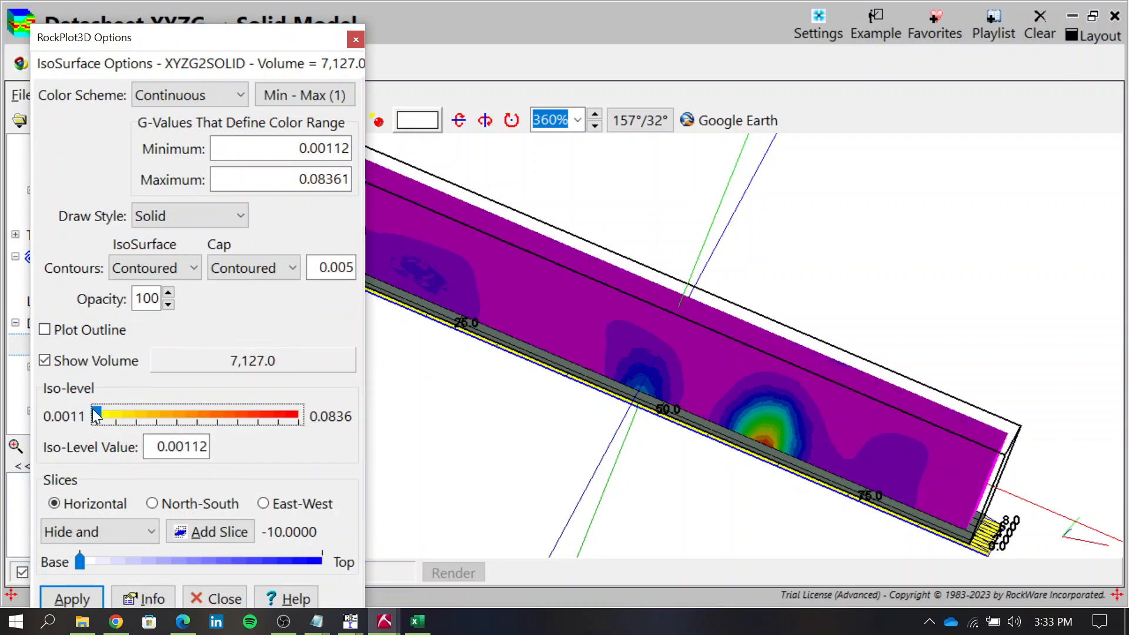
left_click(168, 305)
left_click(168, 305)
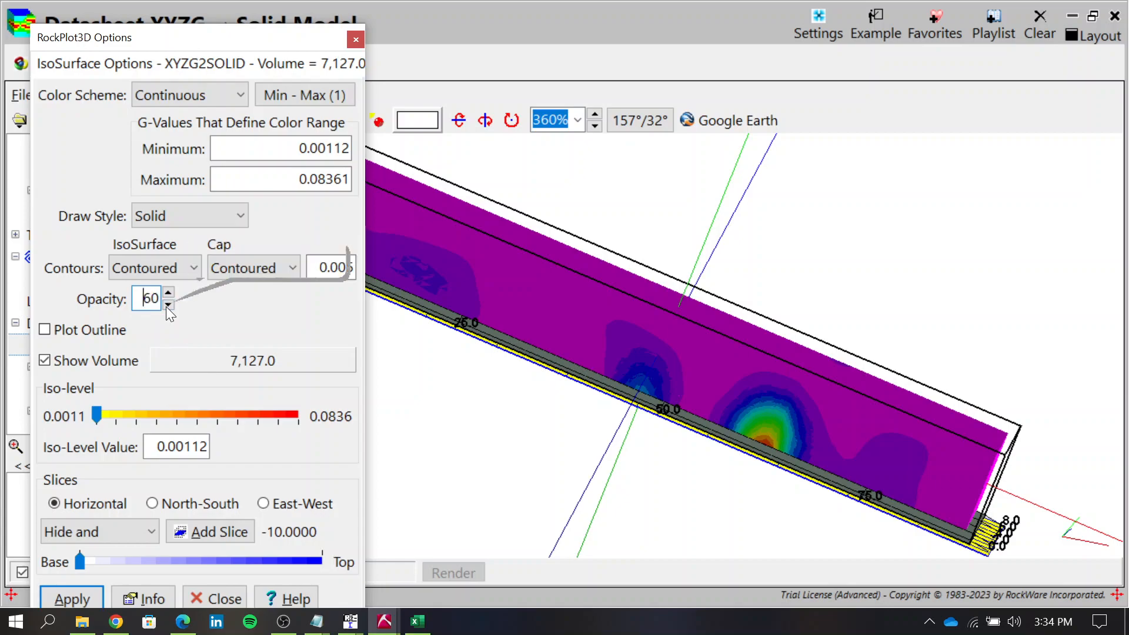
left_click(168, 305)
left_click(168, 304)
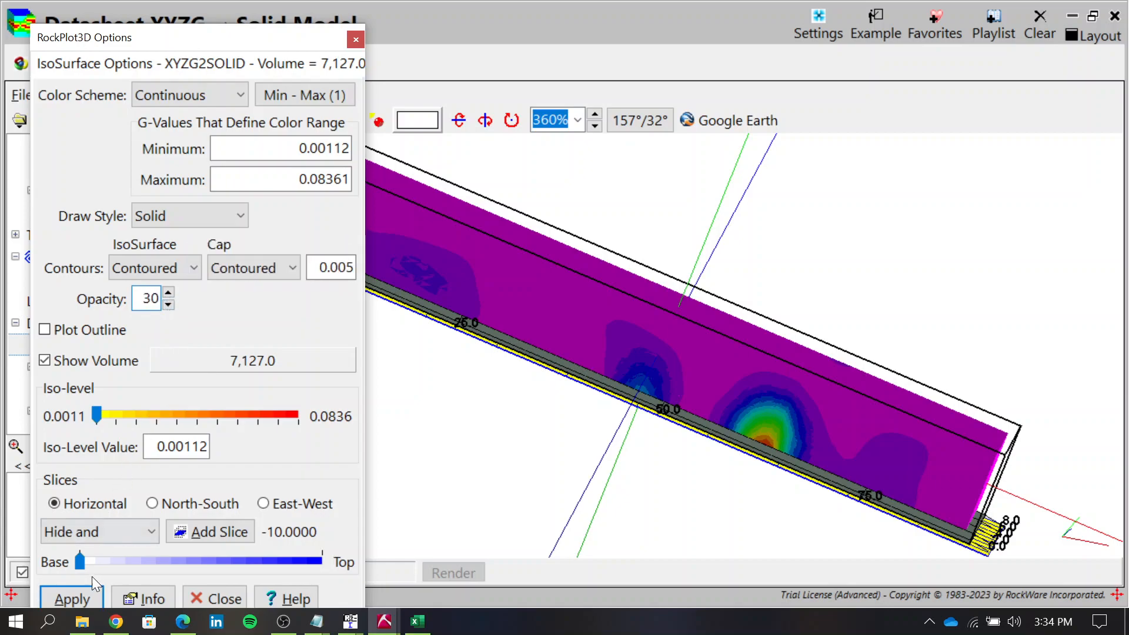
left_click(72, 599)
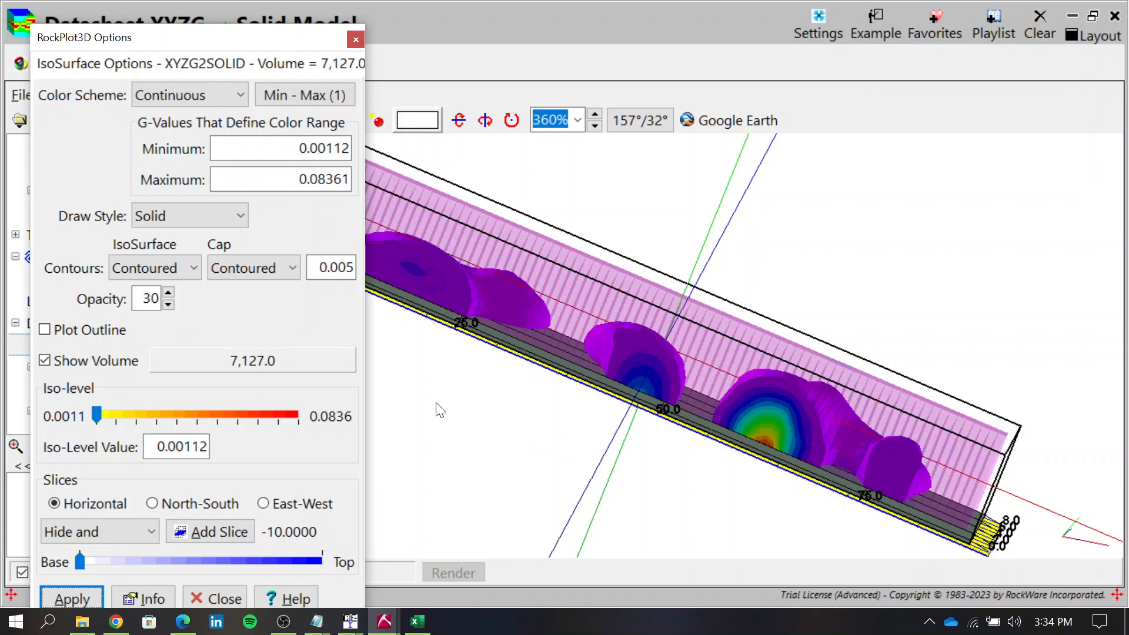
Step: Raise the first XYZG2SOLID isosurface's opacity to 45, apply it and close the isosurface options
left_click(168, 292)
left_click(168, 292)
left_click(168, 292)
left_click(64, 599)
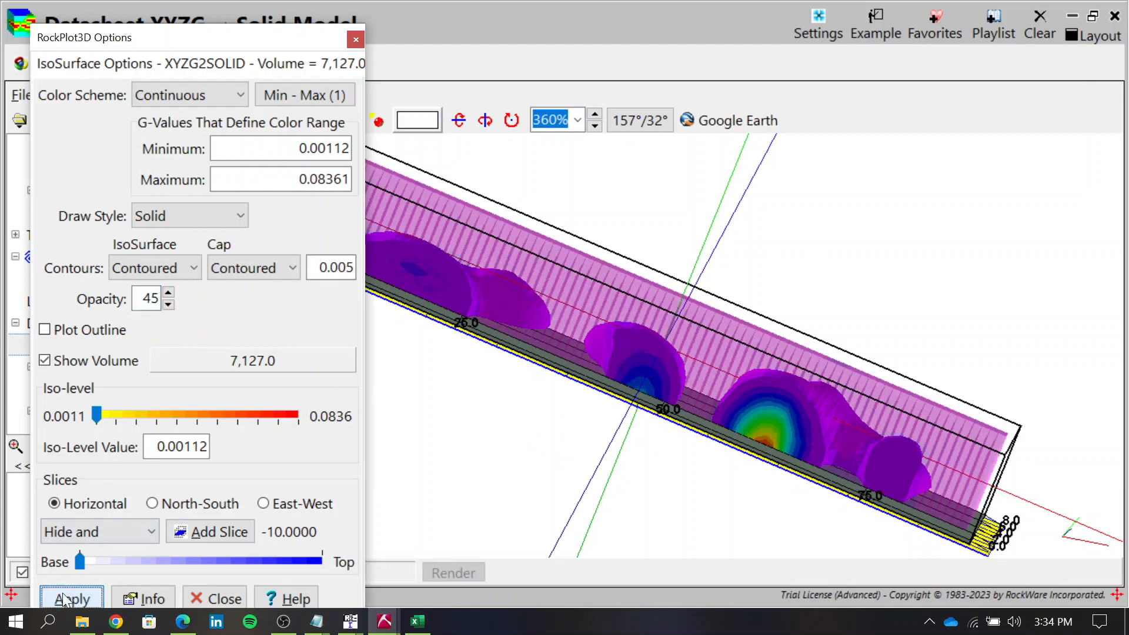
left_click(224, 599)
Step: Inspect the transparent outer isosurface and the anomalies inside it from several viewing angles
mouse_move(660, 396)
left_mouse_down()
mouse_move(614, 404)
mouse_move(548, 392)
mouse_move(618, 386)
mouse_move(656, 363)
mouse_move(667, 373)
mouse_move(622, 374)
left_mouse_up()
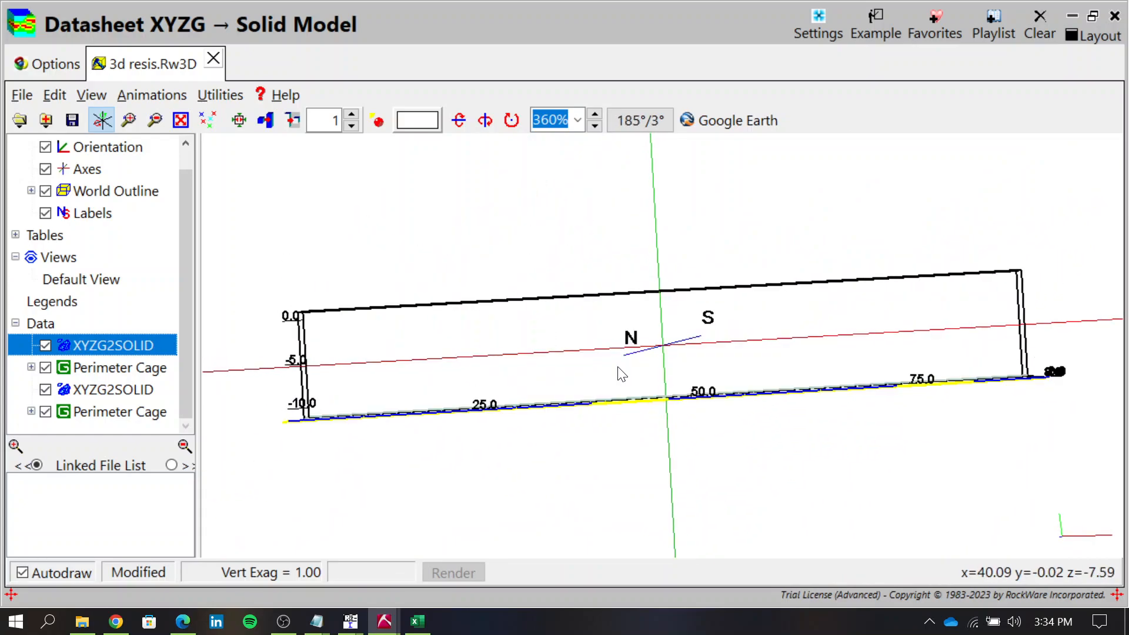
left_click_drag(777, 345, 711, 370)
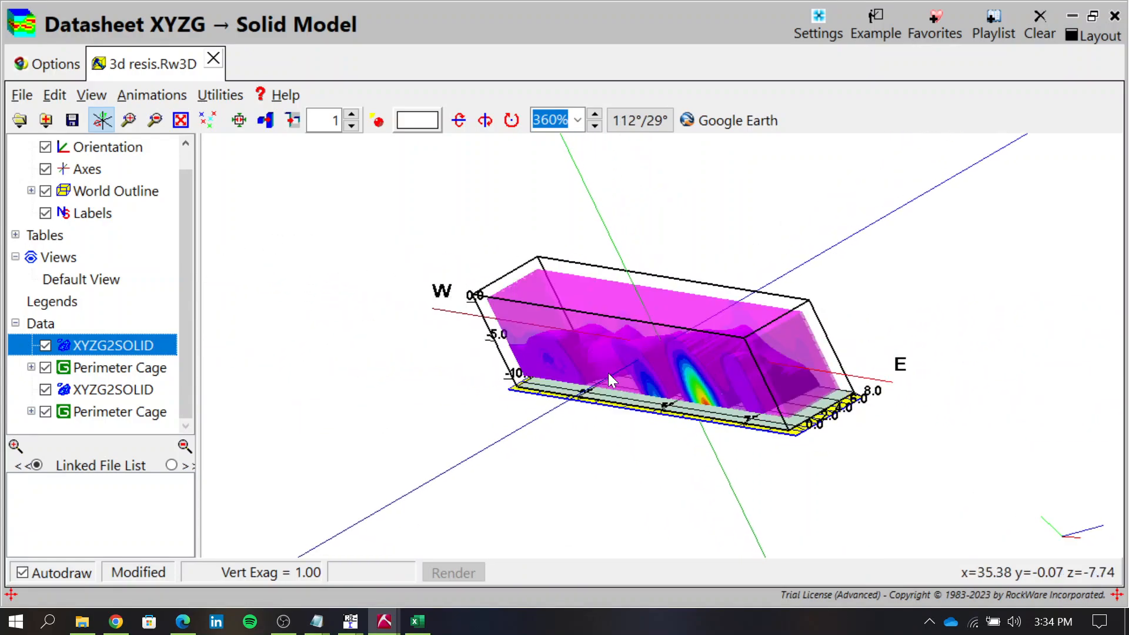
left_click(42, 97)
mouse_move(14, 101)
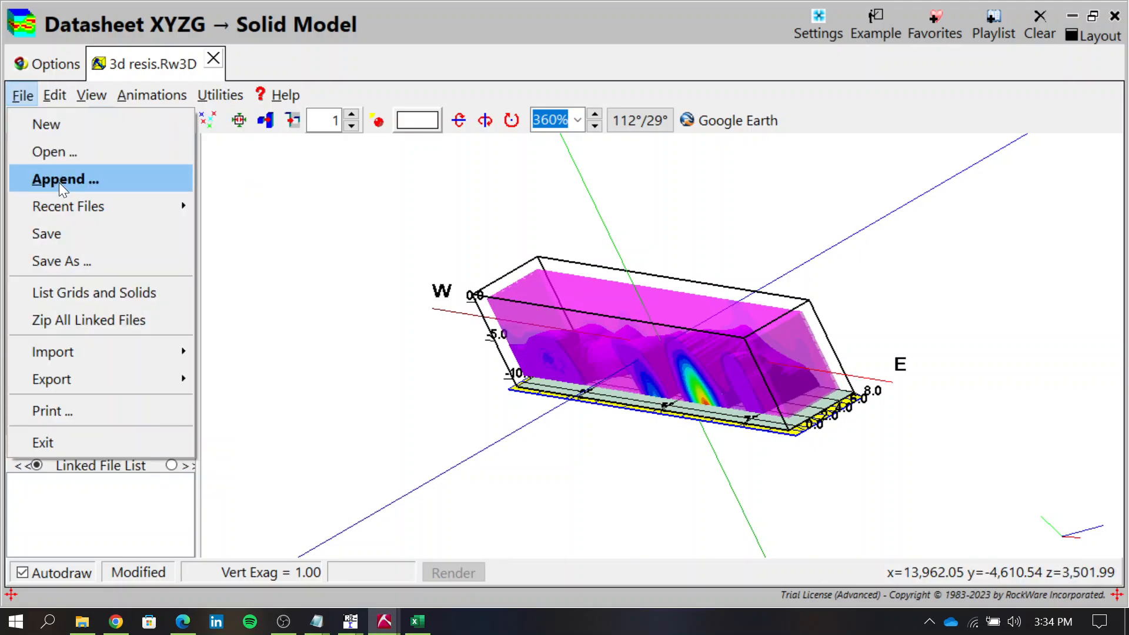
left_click(347, 298)
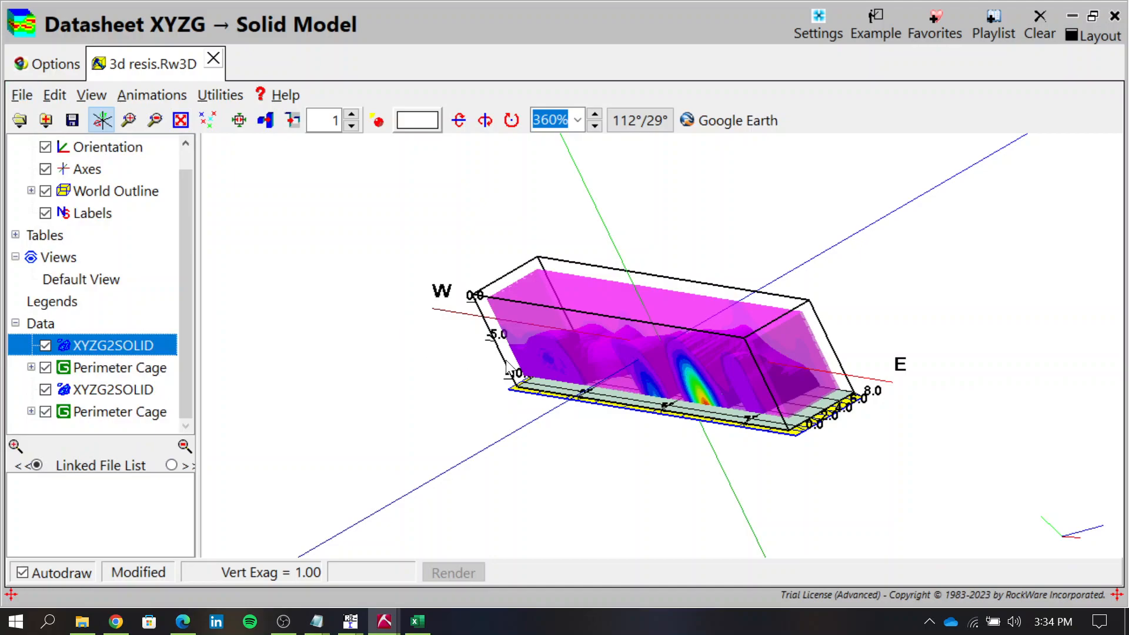
left_click_drag(507, 367, 645, 386)
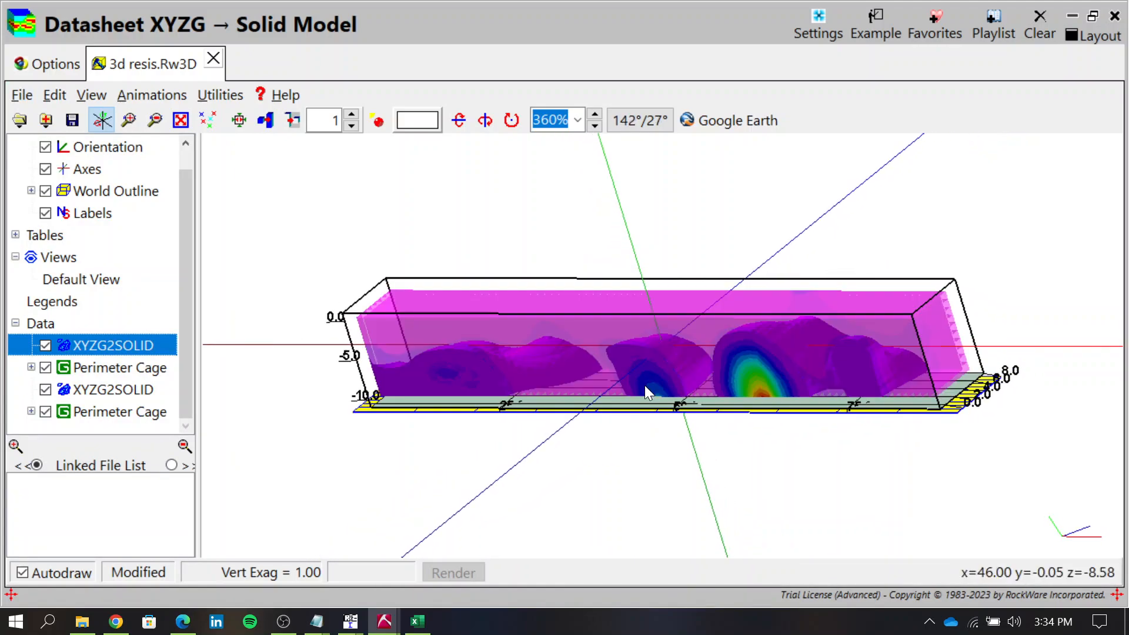
Step: Switch to RES2DINV to view the line 1 inverse model section and compare its anomalies with the RockWorks 3D scene
key("alt+Tab")
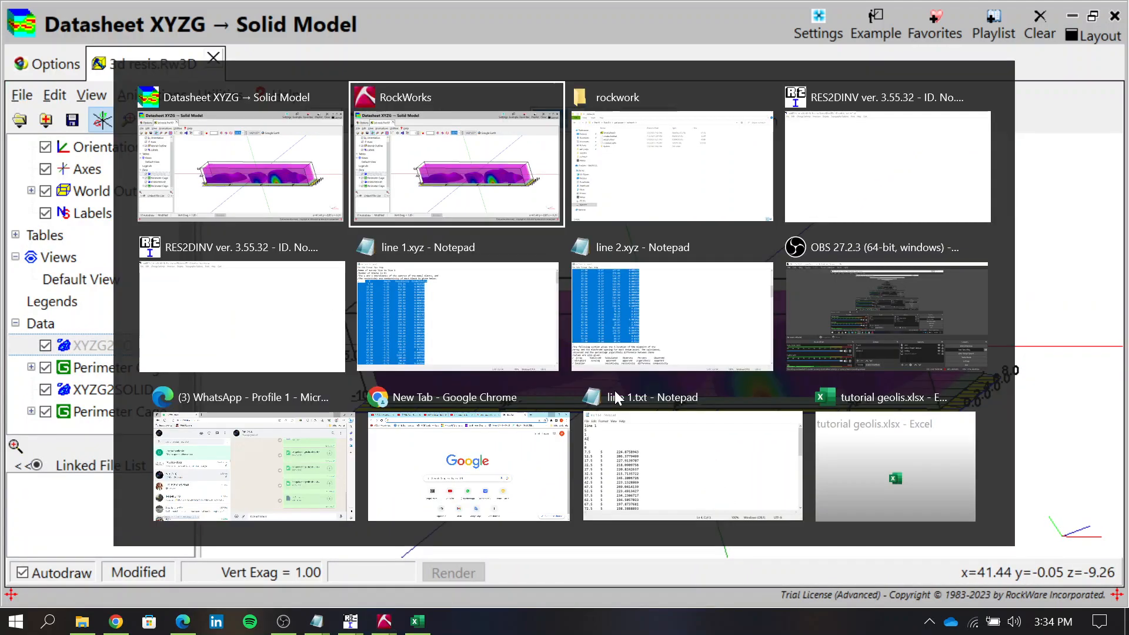
key("alt+Tab")
key("alt+Tab")
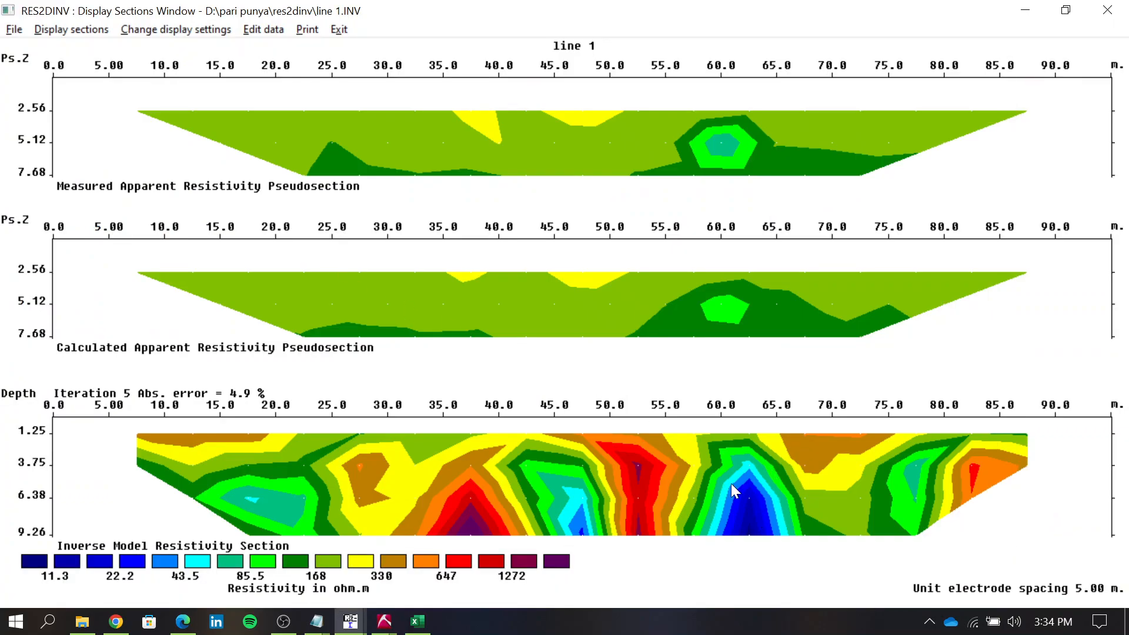
key("alt+Tab")
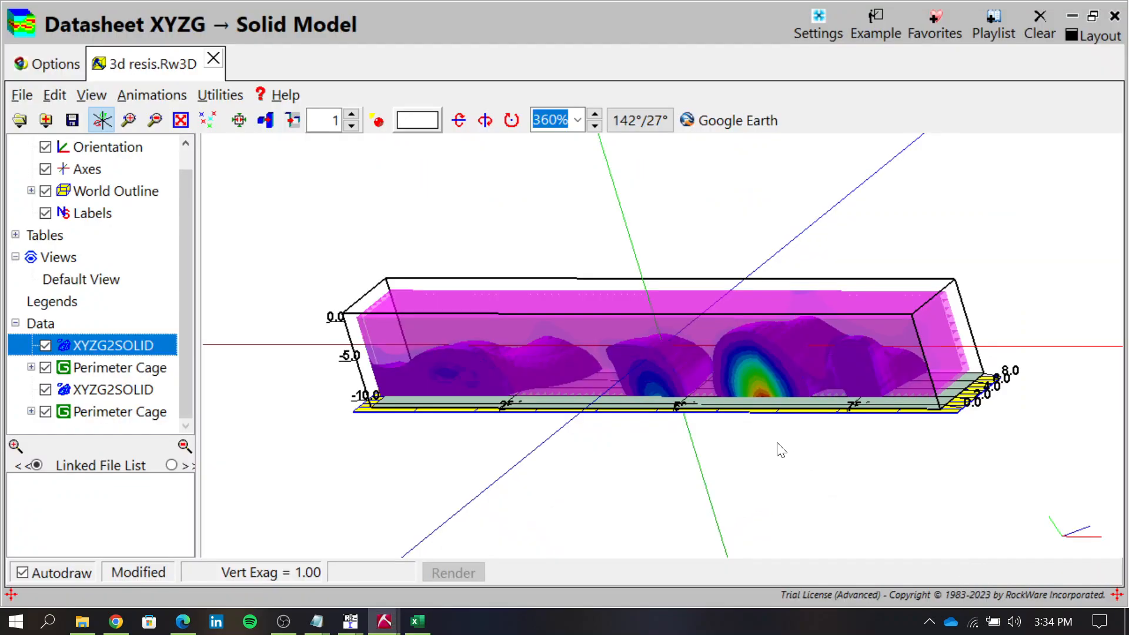
left_click_drag(751, 352, 616, 418)
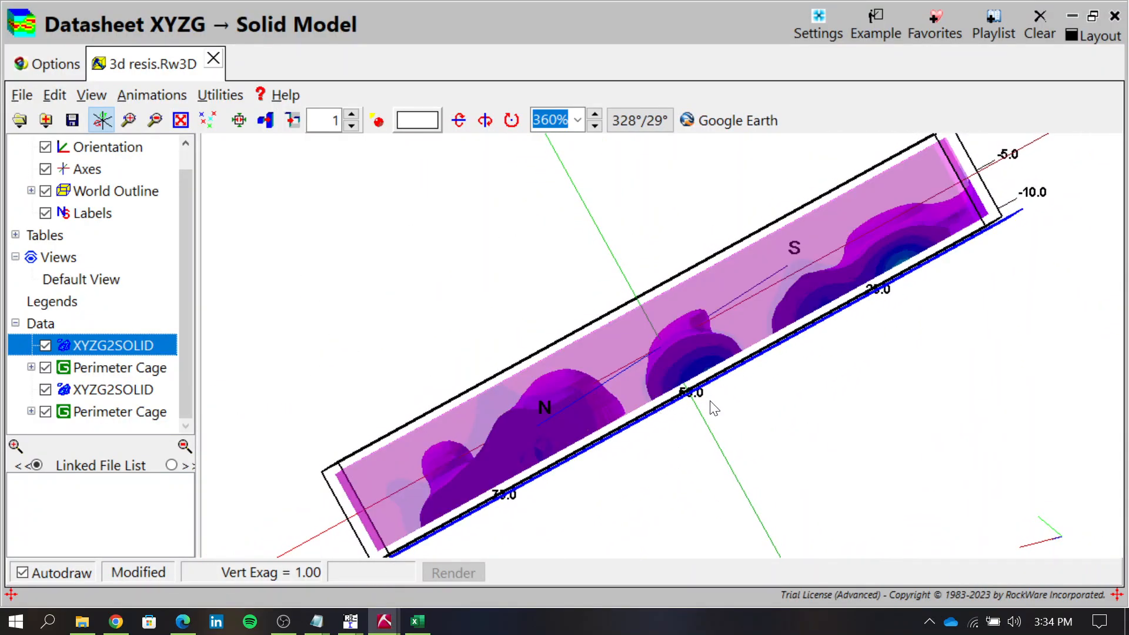
key("alt+Tab")
key("alt+Tab")
key("alt+Tab")
key("alt+Tab")
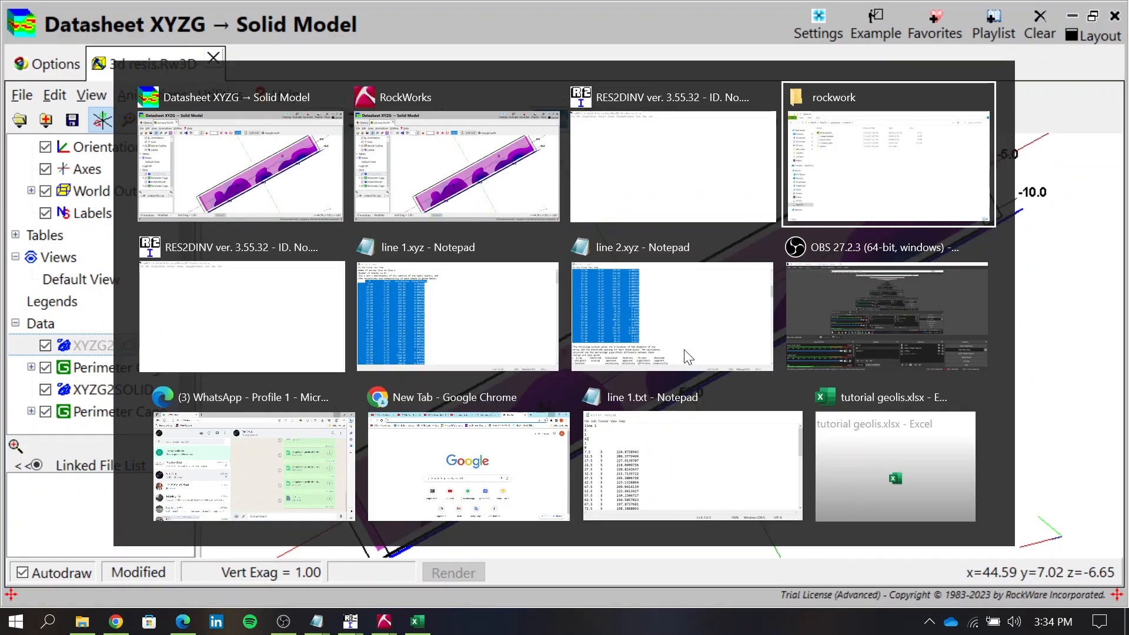
key("alt+Tab")
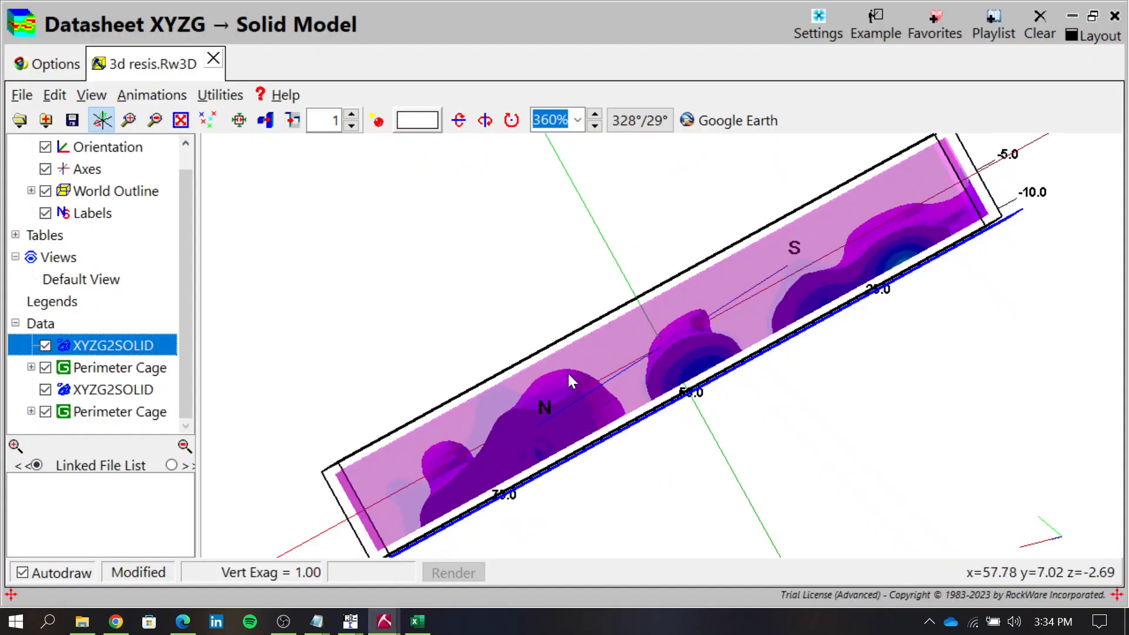
left_click_drag(554, 383, 657, 376)
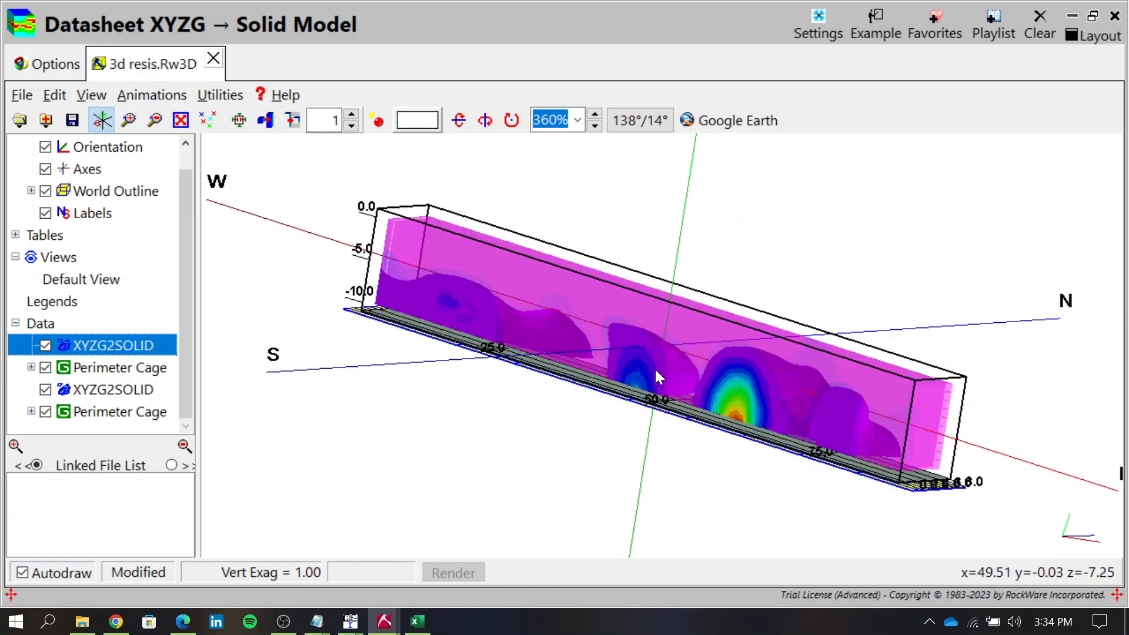
Step: Review the volume and display options of the first XYZG2SOLID isosurface, reapply them unchanged, and inspect the model from both ends
right_click(108, 341)
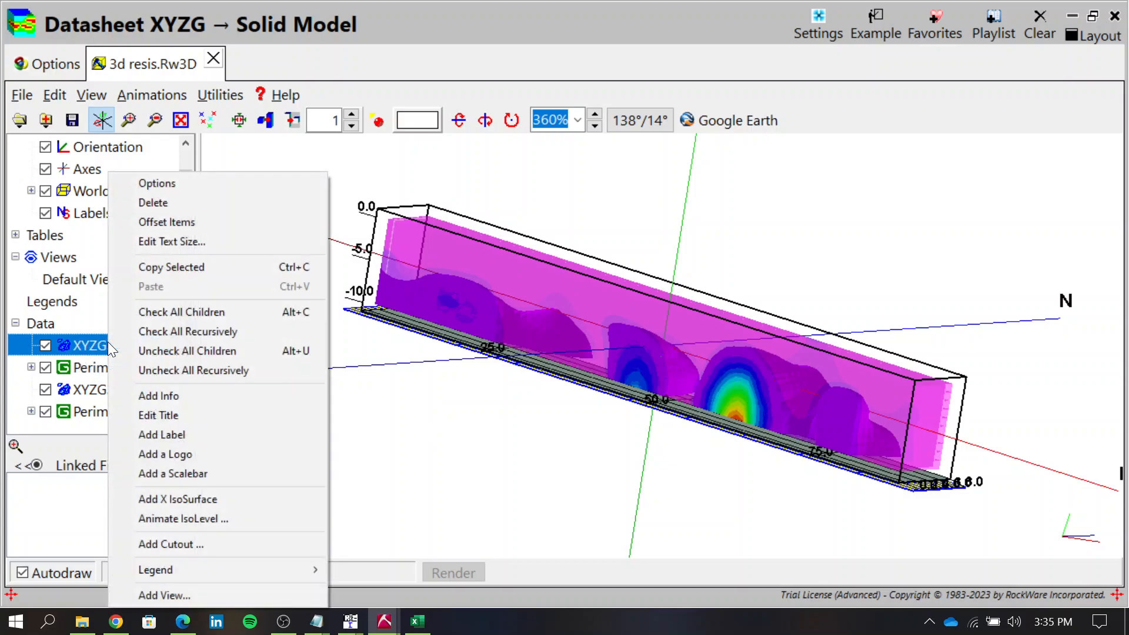
left_click(169, 186)
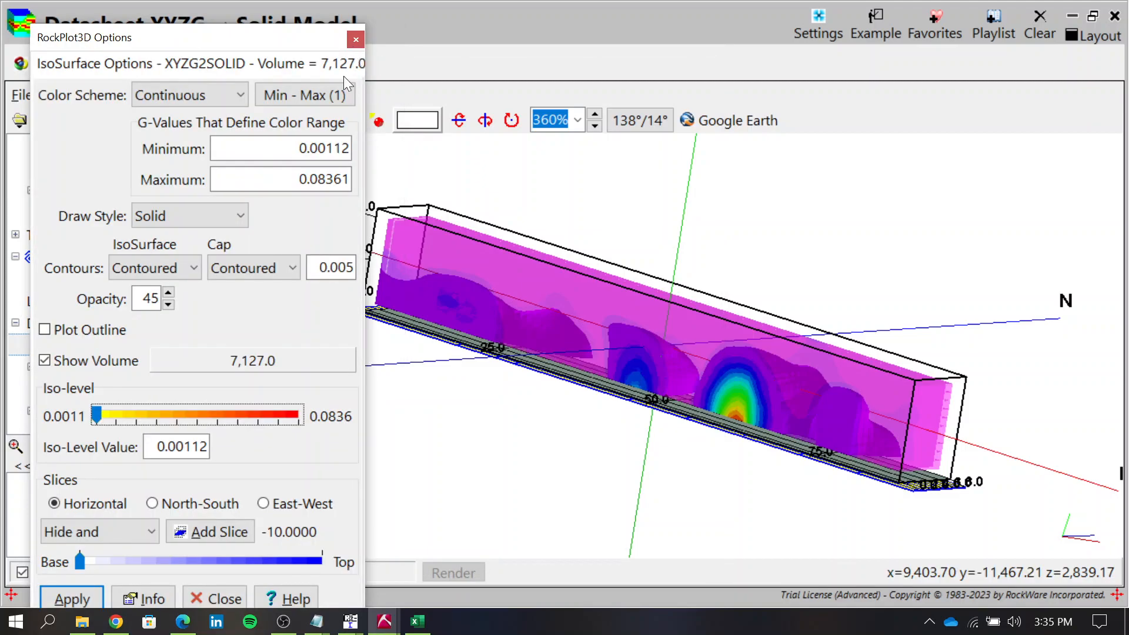
left_click(88, 601)
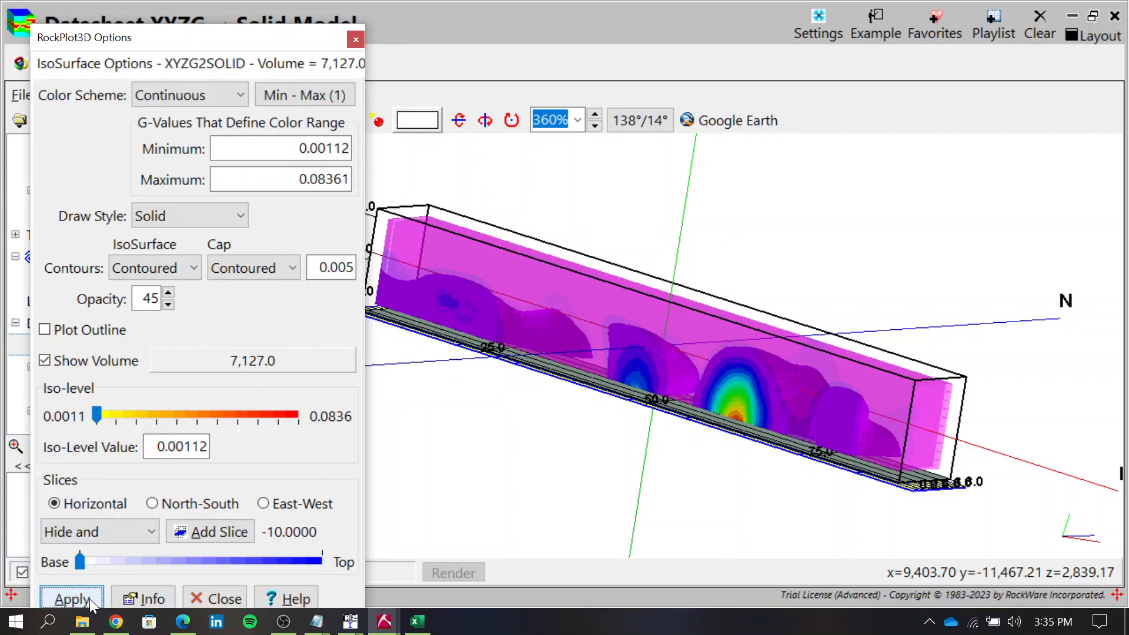
left_click(201, 588)
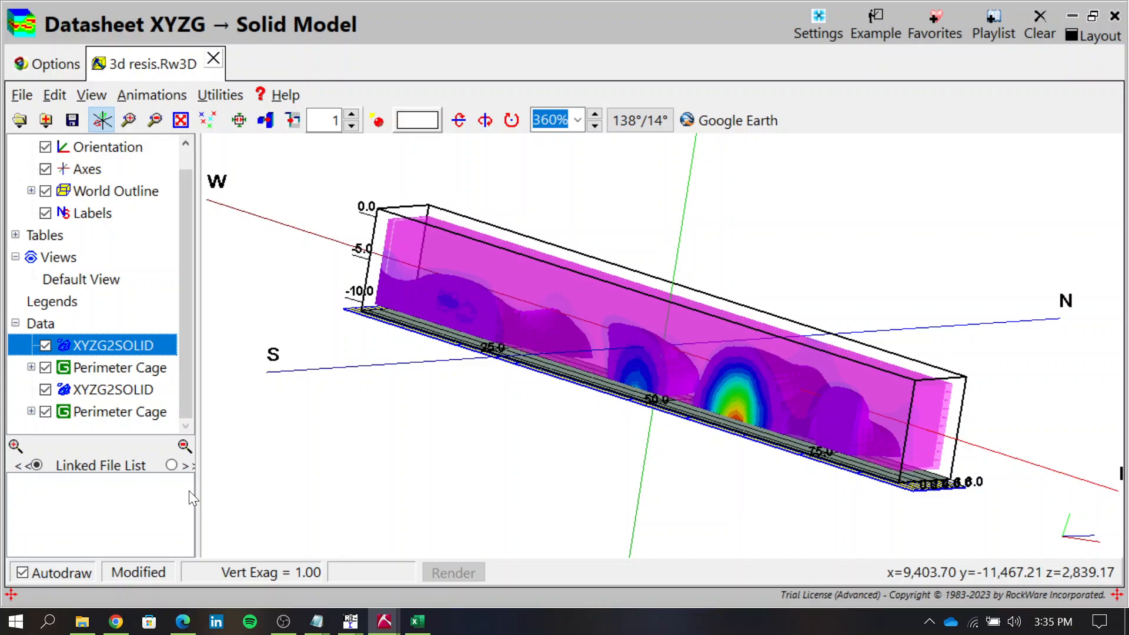
left_click_drag(935, 362, 801, 408)
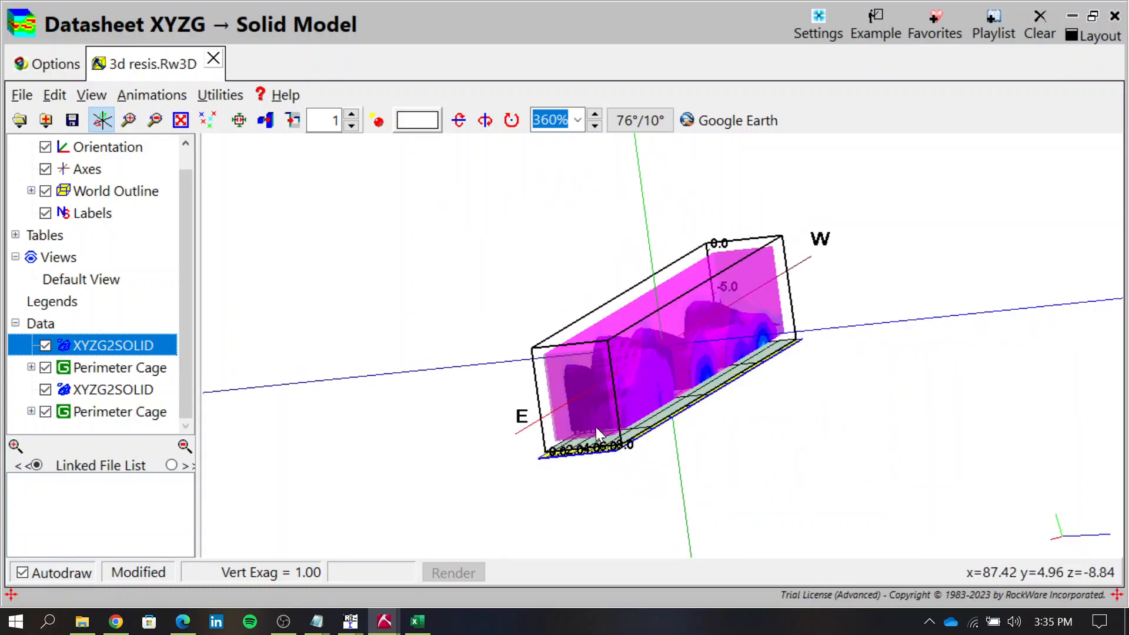
mouse_move(635, 466)
left_mouse_down()
mouse_move(660, 456)
mouse_move(672, 414)
left_mouse_up()
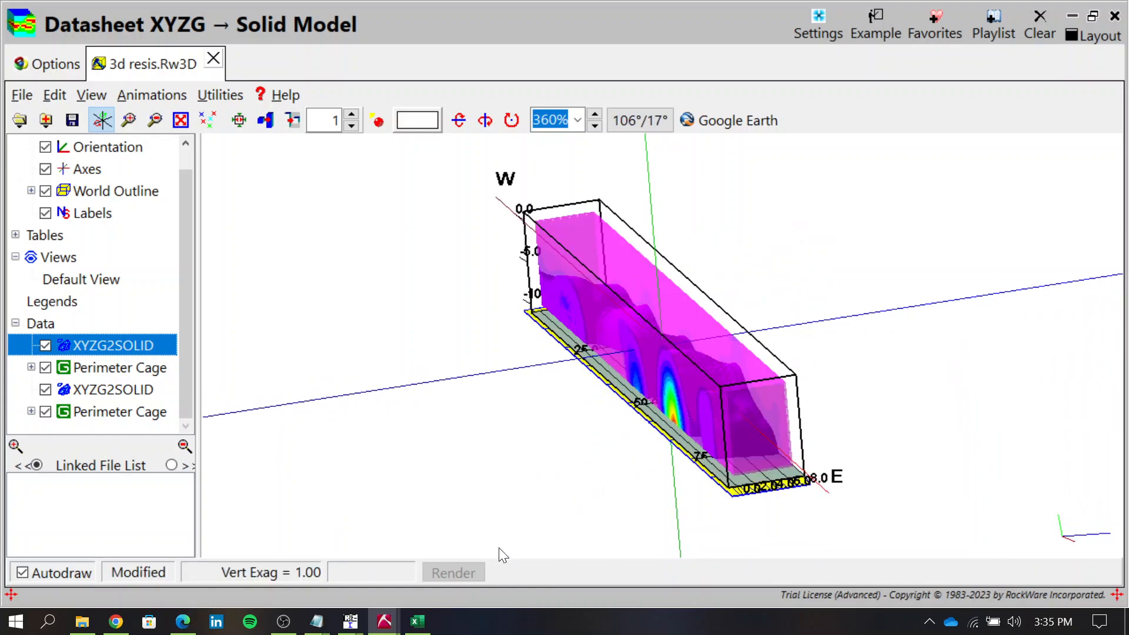
left_click(284, 622)
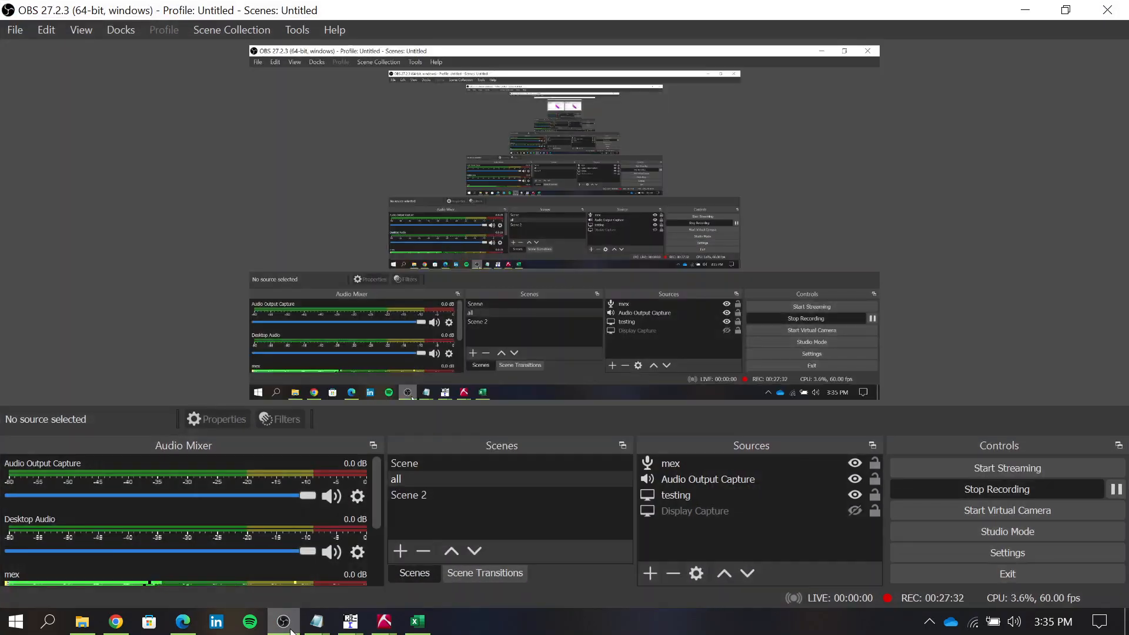